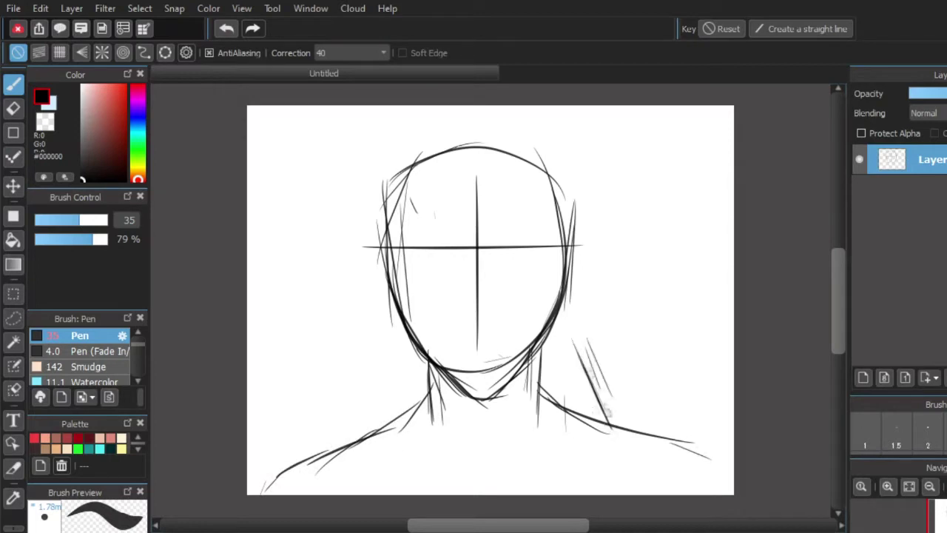
- Sketch the rough fingers and arm of a raised hand beside the face, above the shoulder on the right
drag(643, 276, 640, 409)
drag(665, 276, 639, 393)
drag(636, 259, 640, 390)
mouse_move(635, 258)
mouse_down()
mouse_move(670, 316)
mouse_move(669, 382)
mouse_up()
mouse_move(663, 375)
mouse_down()
mouse_move(704, 353)
mouse_move(712, 235)
mouse_up()
drag(710, 240, 718, 381)
drag(734, 296, 724, 381)
drag(724, 378, 735, 383)
drag(628, 412, 631, 494)
drag(619, 426, 635, 479)
- Select the whole sketch with a rectangular selection and scale it down slightly with a transform
click(13, 294)
drag(252, 114, 793, 509)
click(139, 9)
click(195, 195)
drag(252, 85, 305, 126)
drag(411, 250, 387, 224)
scroll(387, 224, down, 1)
scroll(394, 215, up, 1)
drag(515, 311, 533, 300)
click(786, 516)
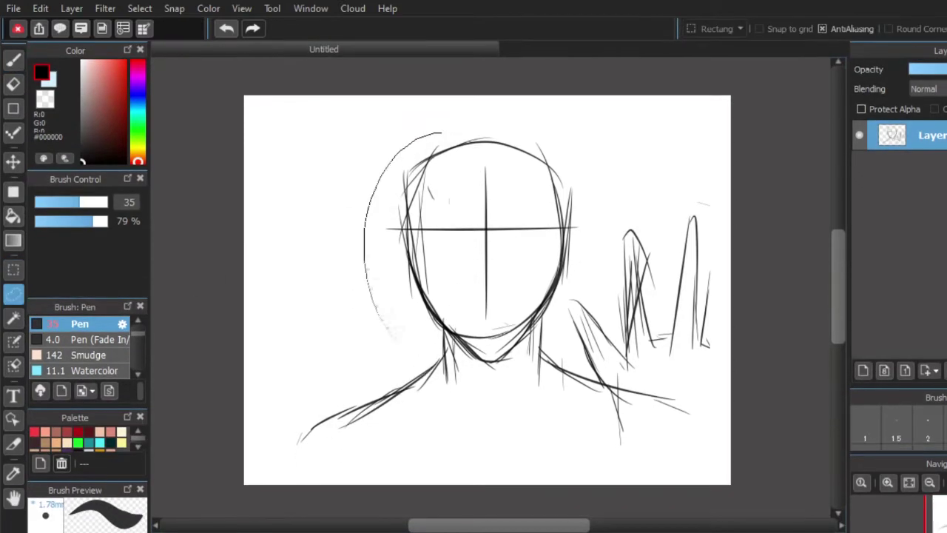
- Lasso the head and transform it to be slightly smaller above the neck
drag(373, 267, 324, 166)
key(ctrl+t)
drag(591, 370, 568, 345)
drag(537, 318, 554, 332)
drag(585, 359, 596, 374)
drag(546, 338, 538, 333)
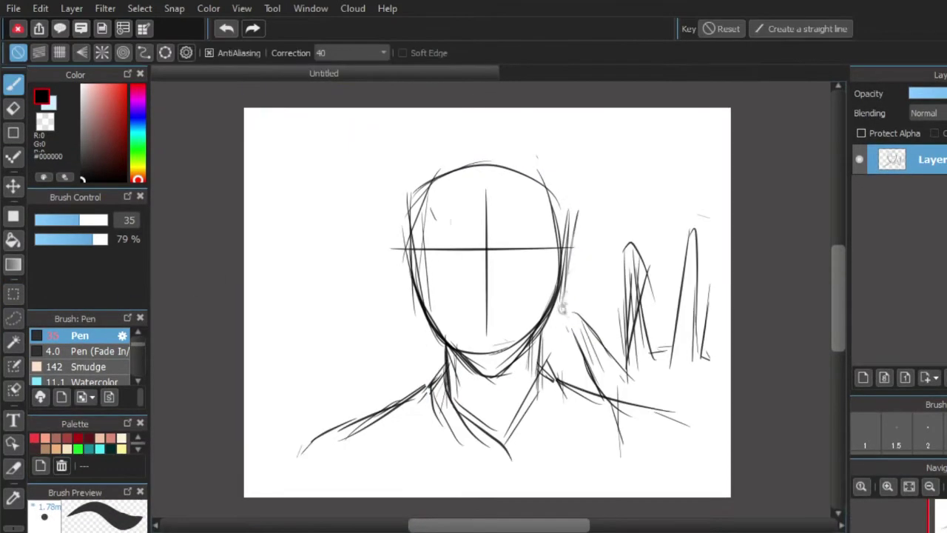
- Redraw the sides of the face down to a pointed chin and add the first fringe strokes on the forehead
drag(576, 222, 518, 385)
mouse_move(394, 184)
mouse_down()
mouse_move(459, 363)
mouse_move(494, 385)
mouse_up()
drag(538, 345, 482, 385)
drag(568, 196, 561, 294)
drag(575, 216, 558, 300)
drag(571, 264, 518, 359)
drag(459, 175, 436, 216)
drag(482, 173, 434, 229)
- Thicken the jaw and cheek lines and sketch the ears on both sides of the head
mouse_move(414, 296)
mouse_down()
mouse_move(445, 343)
mouse_move(497, 383)
mouse_up()
mouse_move(570, 293)
mouse_down()
mouse_move(500, 377)
mouse_move(530, 342)
mouse_up()
mouse_move(564, 302)
mouse_down()
mouse_move(491, 385)
mouse_move(518, 379)
mouse_up()
drag(578, 209, 565, 296)
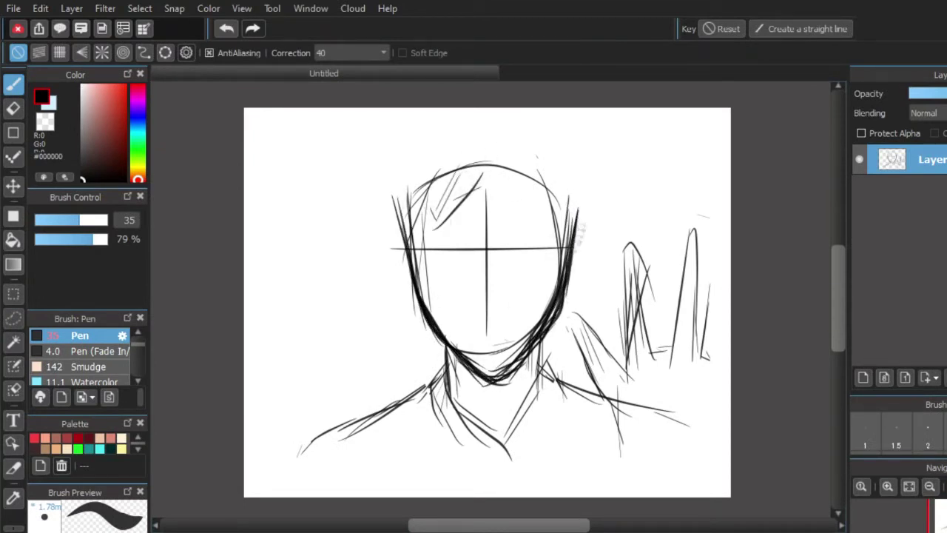
drag(596, 216, 570, 292)
mouse_move(392, 226)
mouse_down()
mouse_move(400, 296)
mouse_move(418, 302)
mouse_up()
drag(404, 211, 422, 296)
- Sketch fringe strands sweeping from the centre of the forehead toward the left temple
mouse_move(496, 159)
mouse_down()
mouse_move(470, 224)
mouse_move(453, 235)
mouse_up()
drag(472, 168, 417, 243)
drag(428, 185, 411, 241)
drag(432, 221, 424, 276)
drag(433, 164, 403, 275)
- Outline the spiky hair on the left of the head, from the crown to the jaw
drag(403, 226, 354, 282)
drag(428, 303, 400, 339)
drag(378, 211, 371, 246)
drag(404, 118, 370, 165)
drag(372, 172, 479, 113)
drag(394, 142, 340, 177)
drag(326, 170, 379, 184)
drag(383, 179, 343, 221)
drag(371, 192, 328, 275)
mouse_move(329, 273)
mouse_down()
mouse_move(398, 290)
mouse_move(362, 327)
mouse_up()
drag(364, 327, 416, 323)
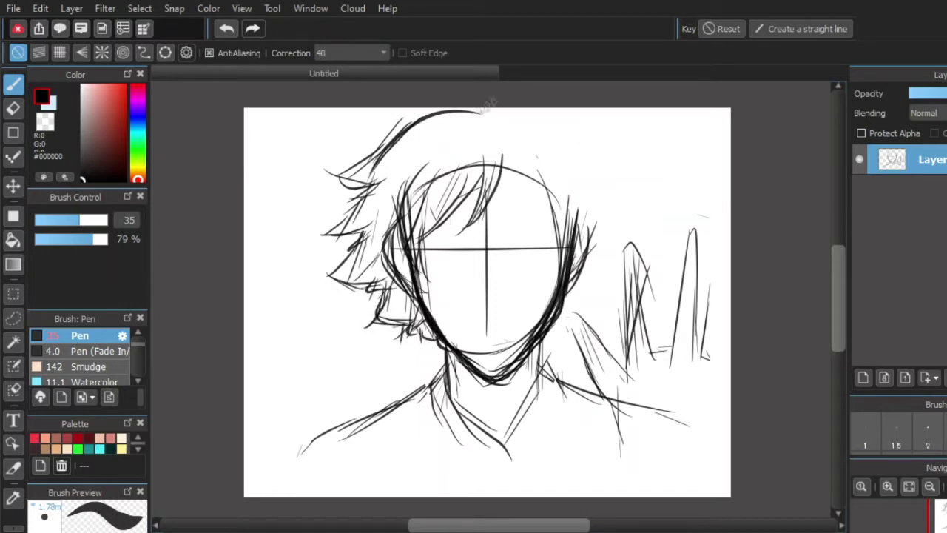
- Outline the hair on the right of the head, from the crown tuft down to the neck
drag(527, 109, 524, 145)
mouse_move(531, 109)
mouse_down()
mouse_move(536, 143)
mouse_move(590, 206)
mouse_up()
mouse_move(590, 157)
mouse_down()
mouse_move(607, 234)
mouse_move(620, 225)
mouse_move(592, 279)
mouse_up()
drag(614, 197, 602, 287)
drag(608, 231, 563, 330)
drag(578, 284, 553, 348)
drag(574, 305, 540, 364)
drag(570, 335, 536, 378)
- Sketch fringe strands sweeping from the parting across the right side of the forehead and cheek
drag(505, 153, 549, 234)
drag(500, 170, 557, 236)
drag(525, 195, 568, 238)
drag(568, 203, 572, 253)
drag(565, 226, 524, 285)
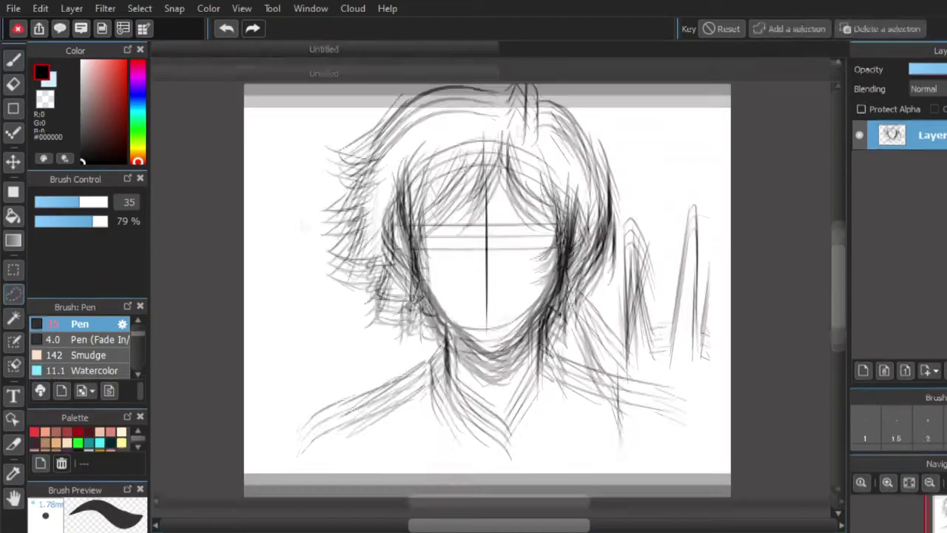
- Lasso the whole sketch, tilt it slightly with a transform, and crop the canvas to a square
mouse_move(244, 126)
mouse_down()
mouse_move(222, 244)
mouse_move(222, 205)
mouse_up()
key(ctrl+t)
drag(747, 444, 778, 419)
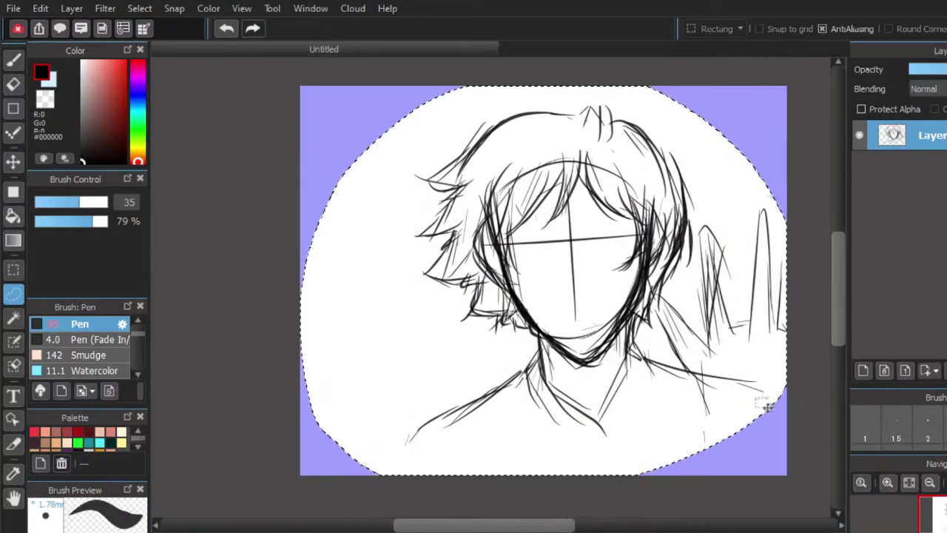
click(765, 402)
click(46, 9)
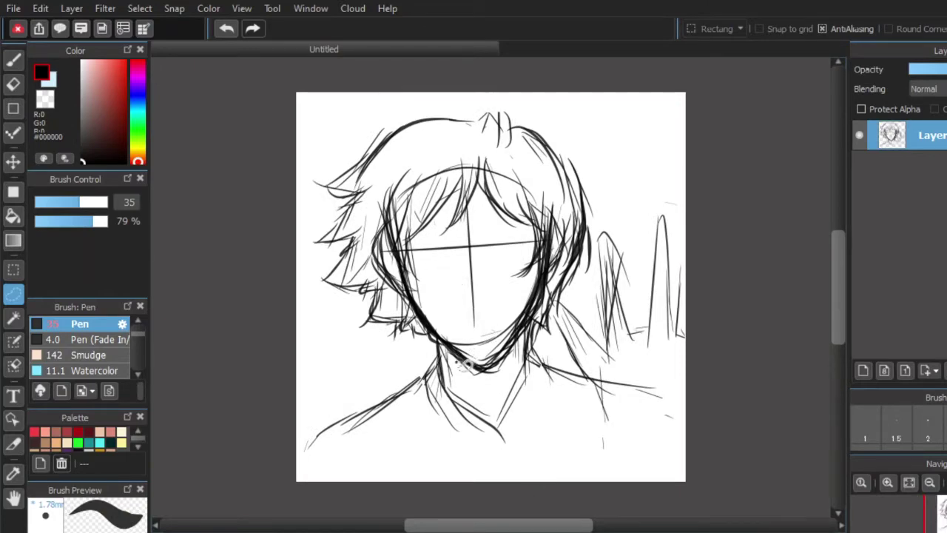
- Reinforce the hair outline with bold pen strokes at the crown, the right side and the left spikes
key(b)
mouse_move(507, 108)
mouse_down()
mouse_move(561, 157)
mouse_move(578, 233)
mouse_up()
mouse_move(546, 169)
mouse_down()
mouse_move(574, 280)
mouse_move(549, 334)
mouse_up()
drag(348, 235, 333, 300)
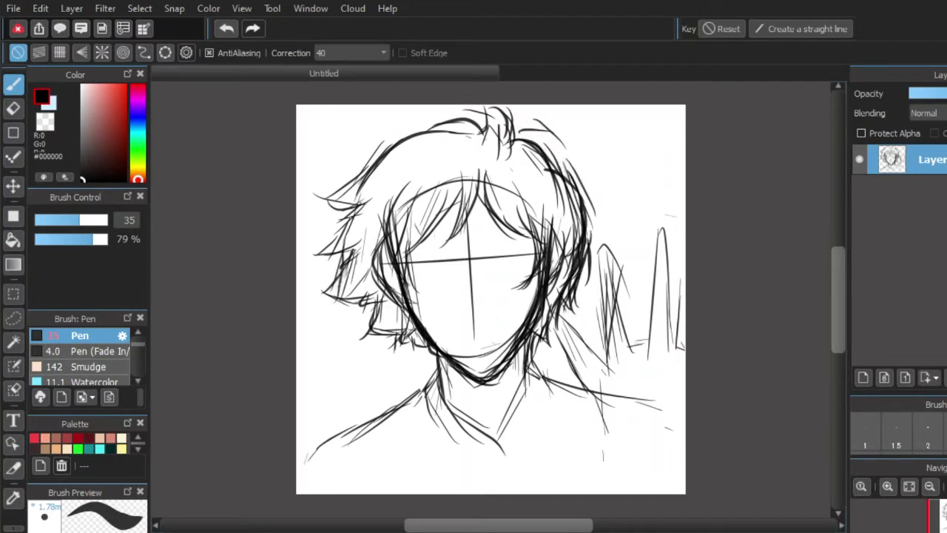
mouse_move(450, 127)
mouse_down()
mouse_move(324, 188)
mouse_move(335, 246)
mouse_move(316, 276)
mouse_move(377, 288)
mouse_up()
drag(319, 275, 375, 300)
- Enlarge the eraser and clean up the rough lines below the left hair spikes
click(14, 109)
drag(78, 220, 105, 220)
mouse_move(316, 289)
mouse_down()
mouse_move(376, 299)
mouse_move(379, 338)
mouse_move(444, 407)
mouse_up()
- Draw a bolder right neck line and erase the old V-shaped neckline below the chin
click(13, 85)
mouse_move(538, 331)
mouse_down()
mouse_move(532, 386)
mouse_move(531, 376)
mouse_up()
click(13, 109)
drag(449, 370, 460, 427)
drag(520, 352, 527, 401)
drag(491, 448, 518, 435)
- Redraw the left side of the neck with bold pen strokes
key(b)
drag(444, 362, 432, 420)
drag(439, 365, 423, 414)
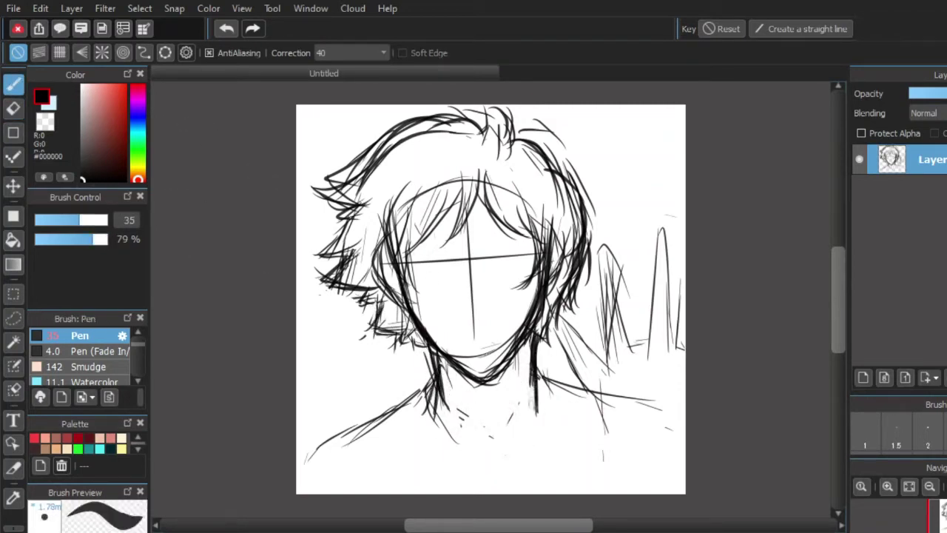
- Sketch the right flap of the shirt collar from the neck down to the lower canvas edge
drag(535, 366, 574, 414)
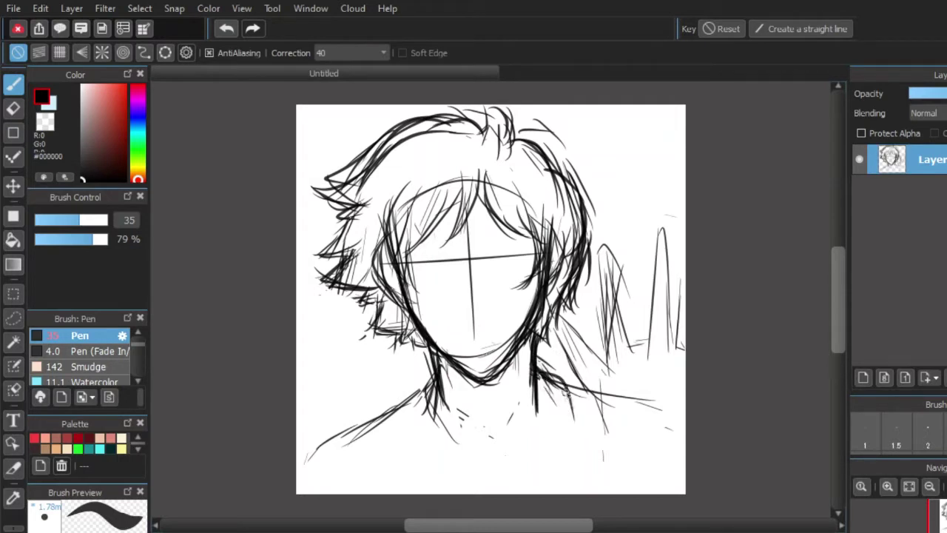
mouse_move(532, 376)
mouse_down()
mouse_move(554, 431)
mouse_move(483, 463)
mouse_up()
drag(521, 428, 478, 494)
mouse_move(477, 460)
mouse_down()
mouse_move(540, 445)
mouse_move(576, 491)
mouse_up()
drag(566, 372, 588, 490)
drag(538, 359, 575, 399)
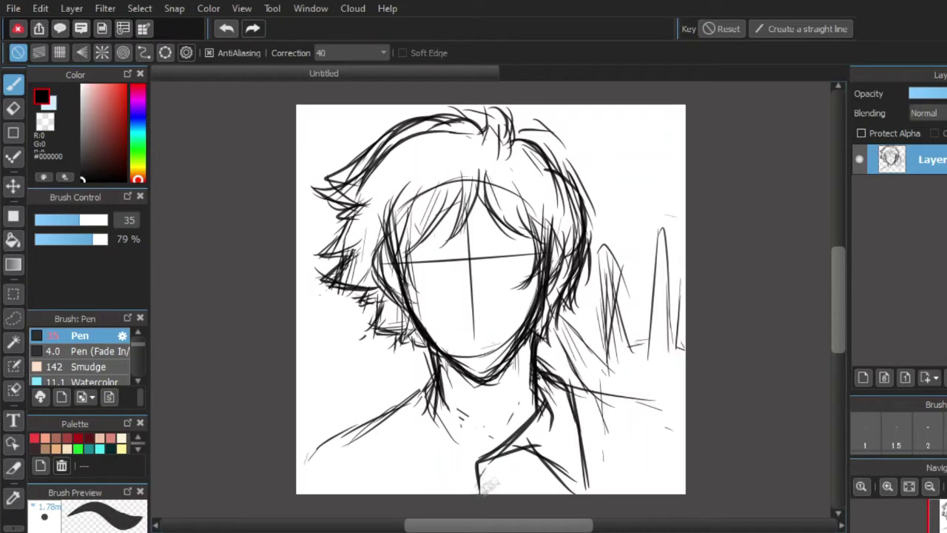
- Sketch the left flap of the shirt collar and join it to the right one below the throat
drag(422, 356, 433, 419)
drag(416, 386, 479, 471)
drag(429, 354, 392, 379)
mouse_move(406, 374)
mouse_down()
mouse_move(400, 426)
mouse_move(384, 438)
mouse_move(379, 494)
mouse_move(458, 455)
mouse_move(469, 490)
mouse_up()
mouse_move(523, 460)
mouse_down()
mouse_move(488, 492)
mouse_move(455, 473)
mouse_up()
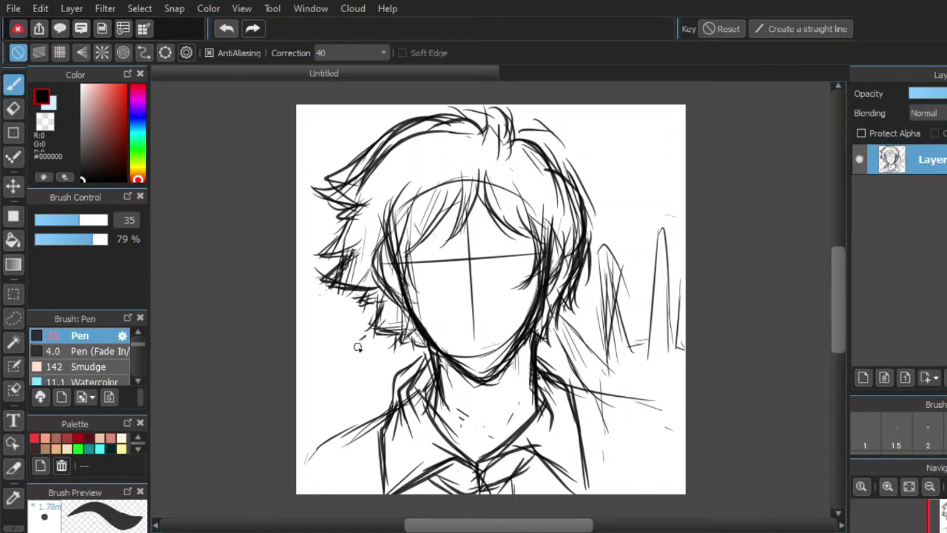
- Draw both shoulder lines from the collar out to the canvas edges
drag(401, 398, 296, 463)
drag(350, 426, 294, 453)
drag(575, 394, 685, 408)
drag(629, 398, 686, 414)
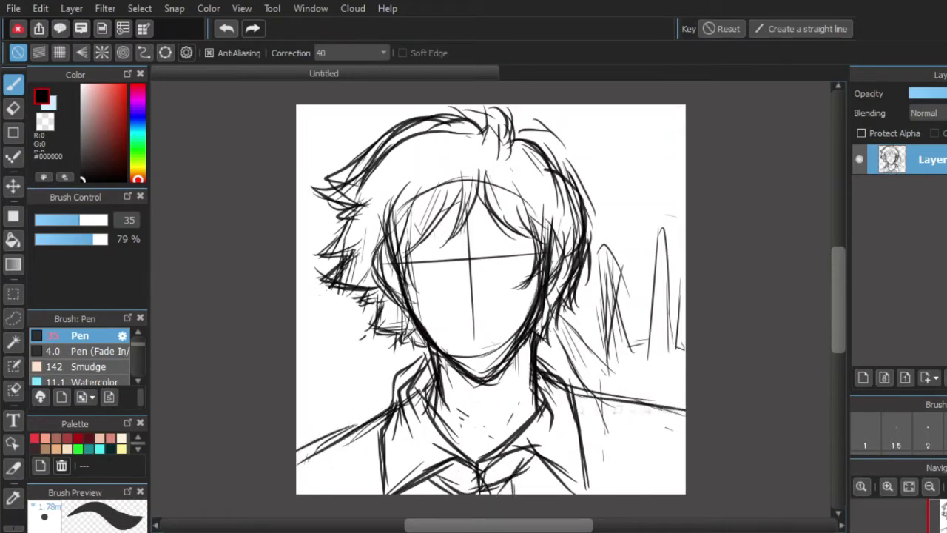
drag(388, 402, 296, 454)
mouse_move(575, 393)
mouse_down()
mouse_move(686, 438)
mouse_move(685, 456)
mouse_up()
drag(605, 397, 679, 416)
click(13, 318)
mouse_move(553, 90)
mouse_down()
mouse_move(201, 404)
mouse_move(455, 48)
mouse_up()
key(ctrl+d)
- Select the full canvas with a rectangular selection and scale the sketch down slightly
click(13, 270)
drag(254, 80, 792, 491)
key(ctrl+t)
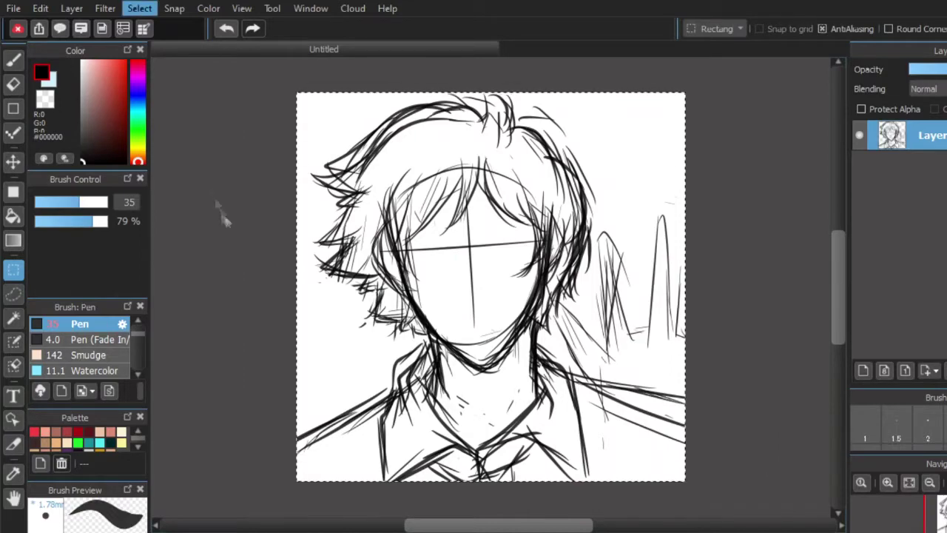
drag(687, 451, 667, 423)
- Darken the tuft of hair at the crown and extend the left shoulder to the canvas edge
key(b)
drag(494, 118, 514, 141)
drag(359, 419, 294, 467)
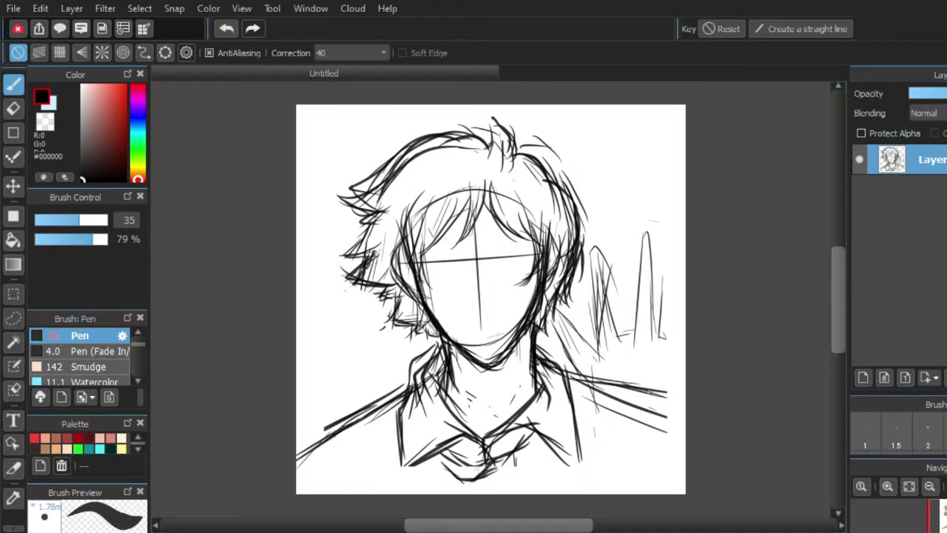
- Sketch the tie knot and its tails under the collar and close the lower edge of the left flap
drag(477, 478, 555, 440)
drag(484, 473, 553, 443)
drag(477, 460, 483, 494)
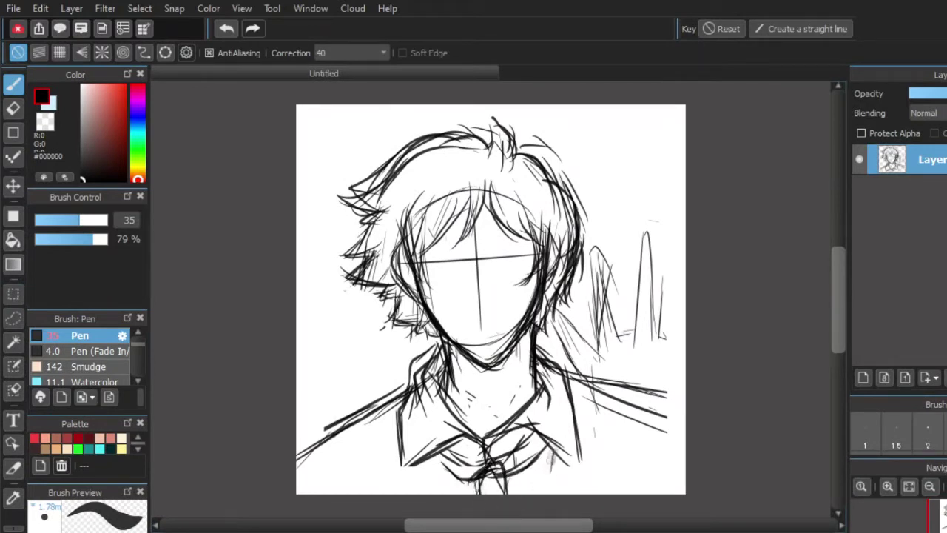
drag(408, 490, 404, 413)
drag(465, 428, 403, 482)
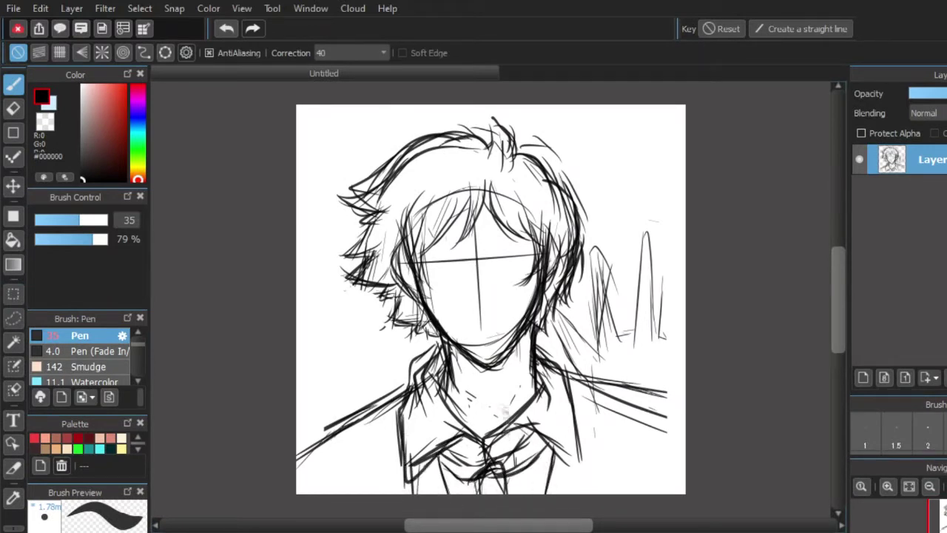
- Erase the outer edges of both collar flaps and redraw them with bold strokes
key(e)
mouse_move(406, 414)
mouse_down()
mouse_move(401, 486)
mouse_move(429, 453)
mouse_up()
drag(571, 392, 577, 463)
click(13, 84)
mouse_move(549, 357)
mouse_down()
mouse_move(567, 400)
mouse_move(561, 375)
mouse_up()
drag(560, 368, 578, 468)
drag(423, 374, 420, 469)
- Redraw both shoulder lines outward from the collar and add a diagonal line below the right shoulder
drag(415, 387, 295, 437)
drag(561, 368, 685, 431)
mouse_move(590, 404)
mouse_down()
mouse_move(633, 492)
mouse_move(646, 486)
mouse_up()
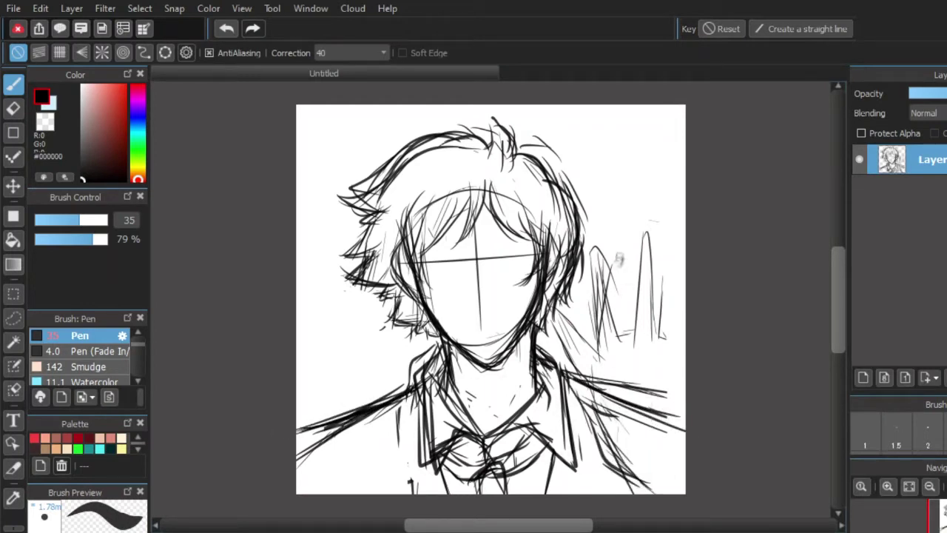
- Rough in the raised hand above the right shoulder with large curved strokes over the old fingers
drag(618, 259, 585, 389)
drag(582, 374, 685, 341)
drag(568, 399, 662, 252)
drag(576, 344, 685, 344)
drag(608, 248, 622, 369)
mouse_move(628, 272)
mouse_down()
mouse_move(615, 392)
mouse_move(568, 381)
mouse_move(645, 491)
mouse_up()
mouse_move(623, 352)
mouse_down()
mouse_move(658, 354)
mouse_move(665, 374)
mouse_up()
mouse_move(613, 272)
mouse_down()
mouse_move(633, 291)
mouse_move(613, 389)
mouse_up()
mouse_move(582, 383)
mouse_down()
mouse_move(603, 456)
mouse_move(576, 469)
mouse_up()
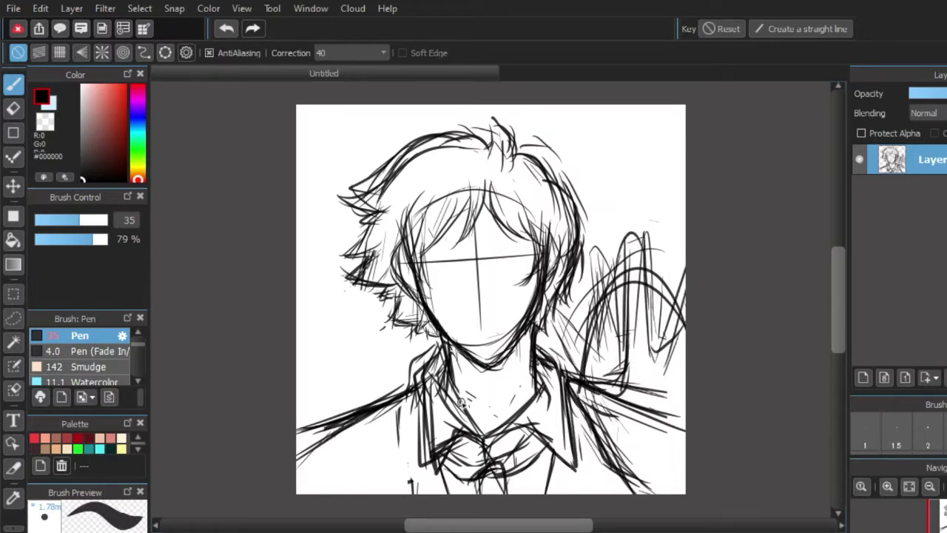
- Darken the V-shaped inner collar lines and the right side of the neck
drag(536, 385, 493, 435)
drag(445, 358, 488, 444)
drag(538, 327, 570, 387)
drag(539, 348, 564, 390)
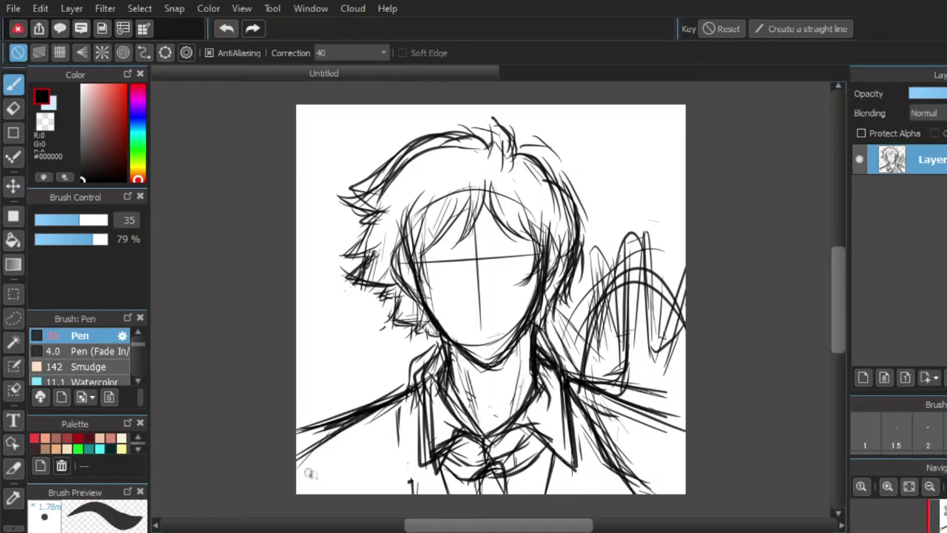
- Extend lines from the right collar flap to the lower canvas edge and darken the tie knot's folds
drag(568, 462, 569, 495)
drag(592, 425, 579, 494)
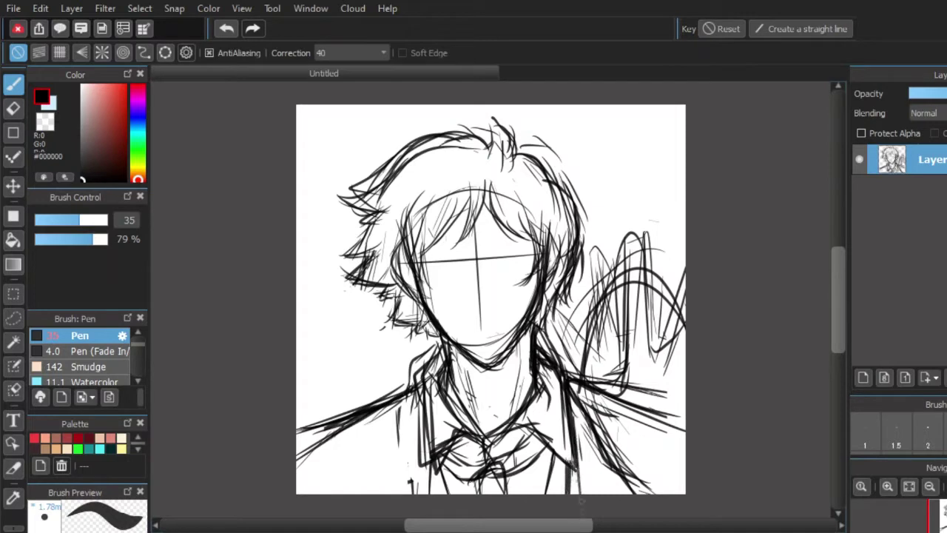
drag(454, 432, 494, 475)
drag(453, 447, 492, 477)
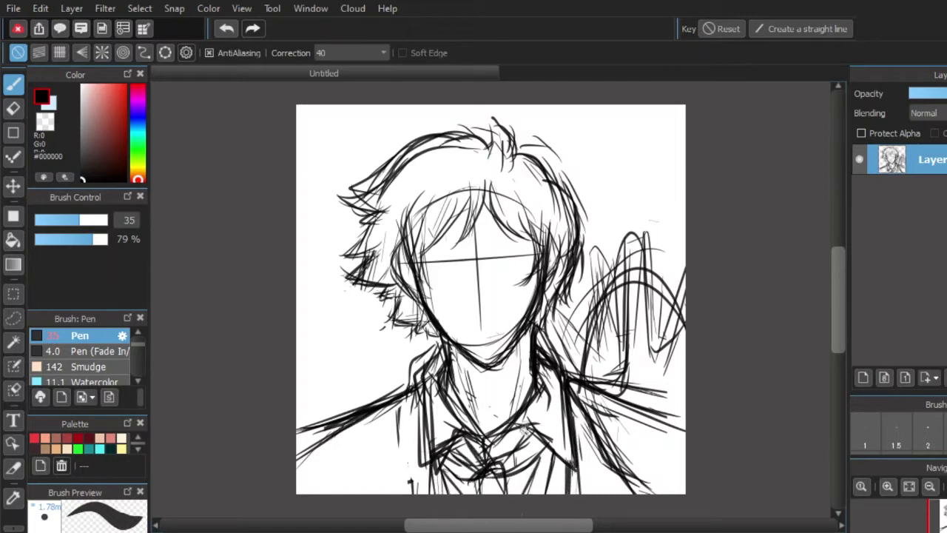
drag(528, 425, 497, 469)
drag(536, 432, 510, 472)
- Erase stray sketch lines around the tie knot and both sides of the neck with the eraser at size 53
click(14, 109)
click(91, 219)
drag(448, 445, 477, 468)
mouse_move(506, 474)
mouse_down()
mouse_move(530, 438)
mouse_move(489, 451)
mouse_up()
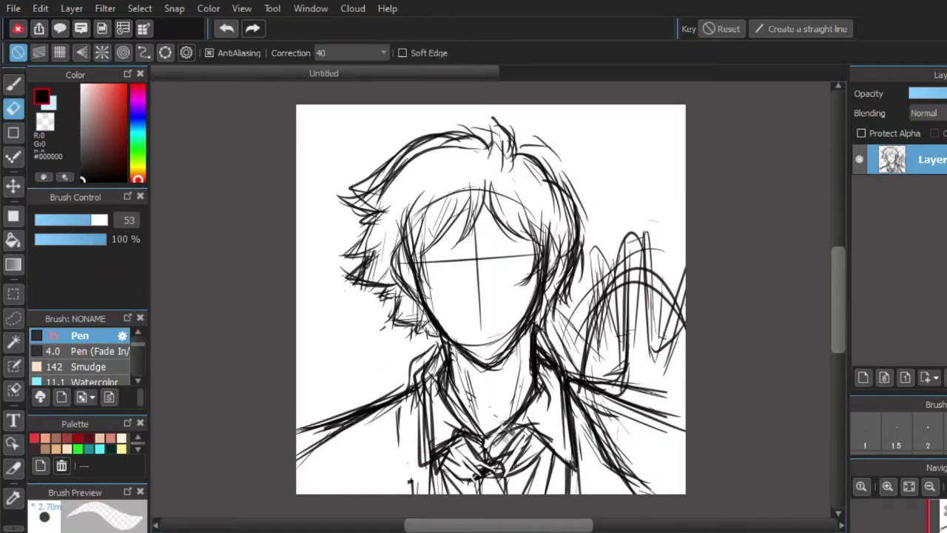
drag(474, 385, 462, 437)
mouse_move(542, 364)
mouse_down()
mouse_move(519, 405)
mouse_move(528, 401)
mouse_move(484, 456)
mouse_up()
- Set the pen size to 42 and lower the sketch layer's opacity until the lines look mid-grey
click(13, 84)
click(85, 220)
click(945, 93)
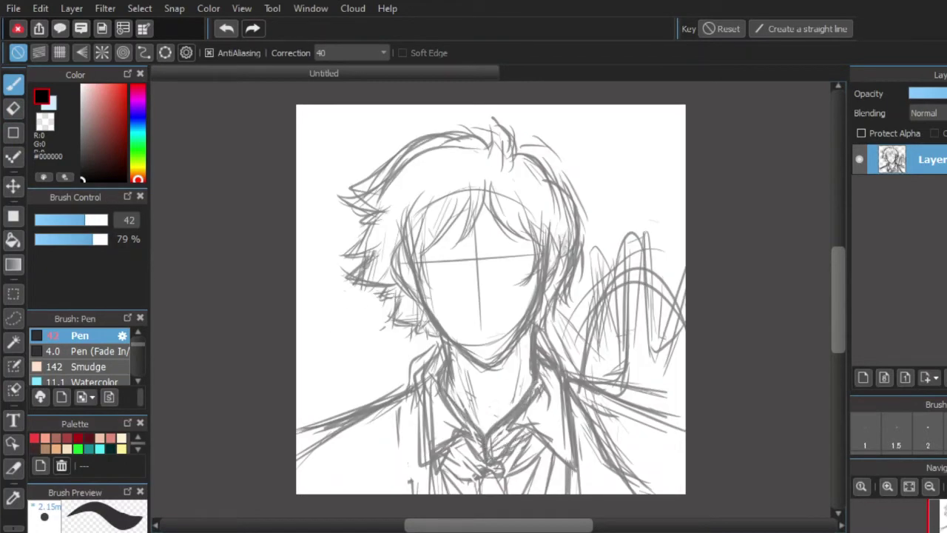
- Lasso the head, transform it to a slightly larger size above the neck, and clear the selection
click(14, 317)
mouse_move(584, 88)
mouse_down()
mouse_move(444, 334)
mouse_move(588, 92)
mouse_up()
click(139, 9)
click(222, 213)
drag(313, 108, 293, 88)
drag(580, 345, 578, 298)
click(787, 517)
key(ctrl+d)
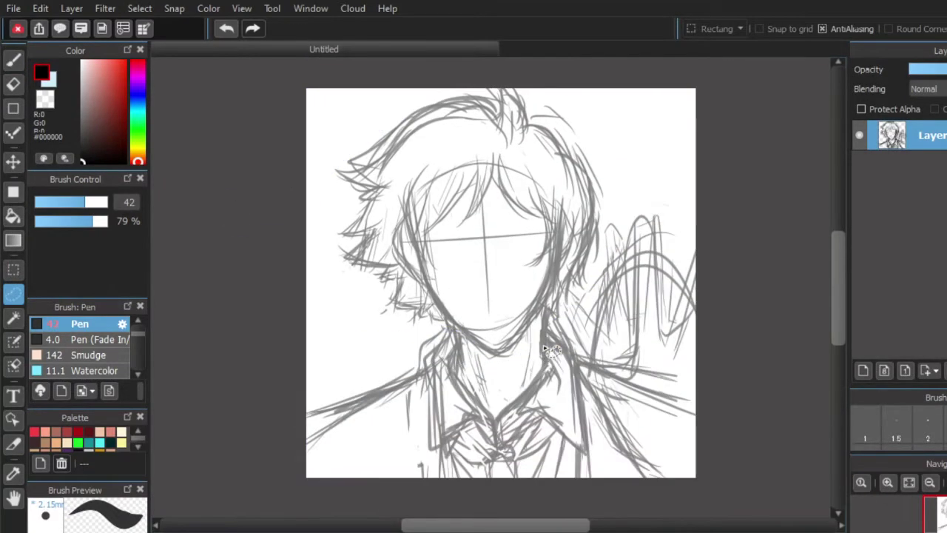
- Sketch both eyes with heavy upper lids, round irises and lower lid lines, using pen size 20 for the details
scroll(534, 246, up, 1)
click(13, 60)
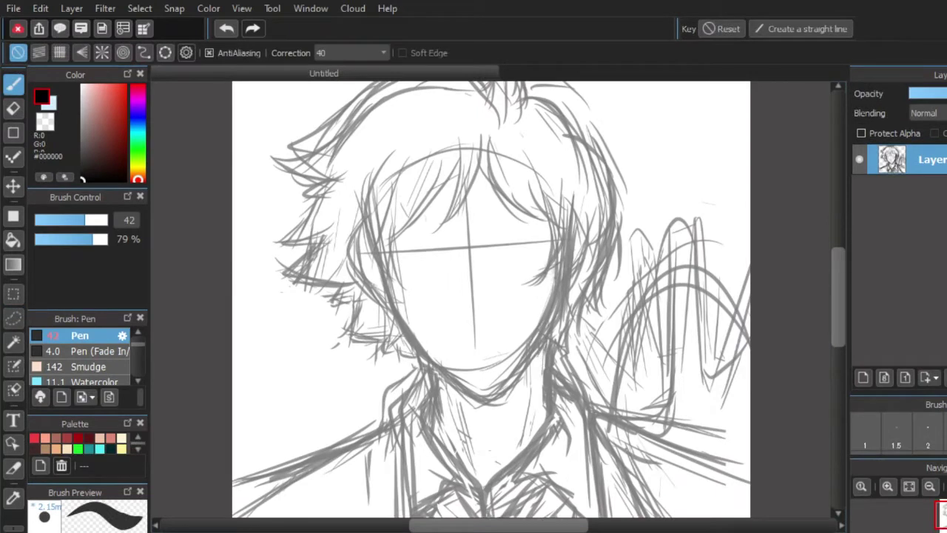
drag(397, 238, 545, 226)
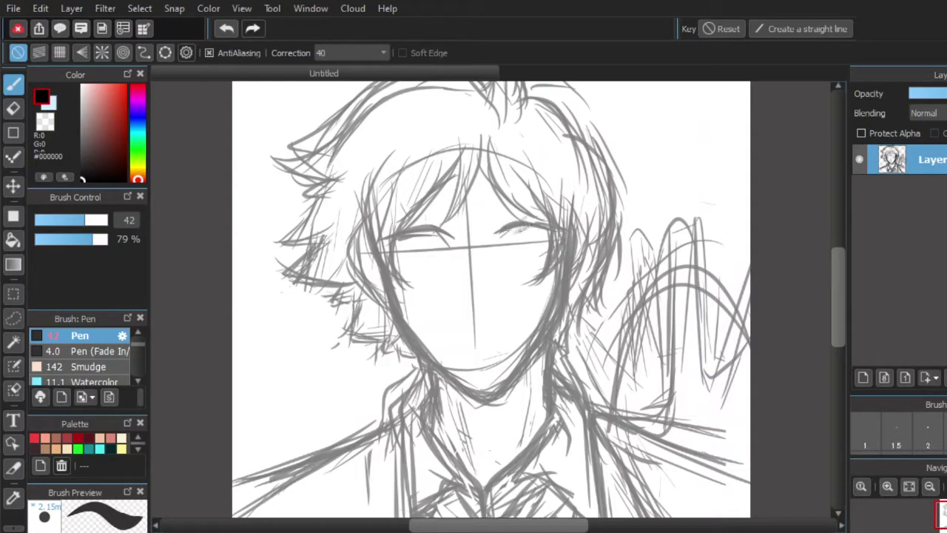
drag(553, 227, 533, 214)
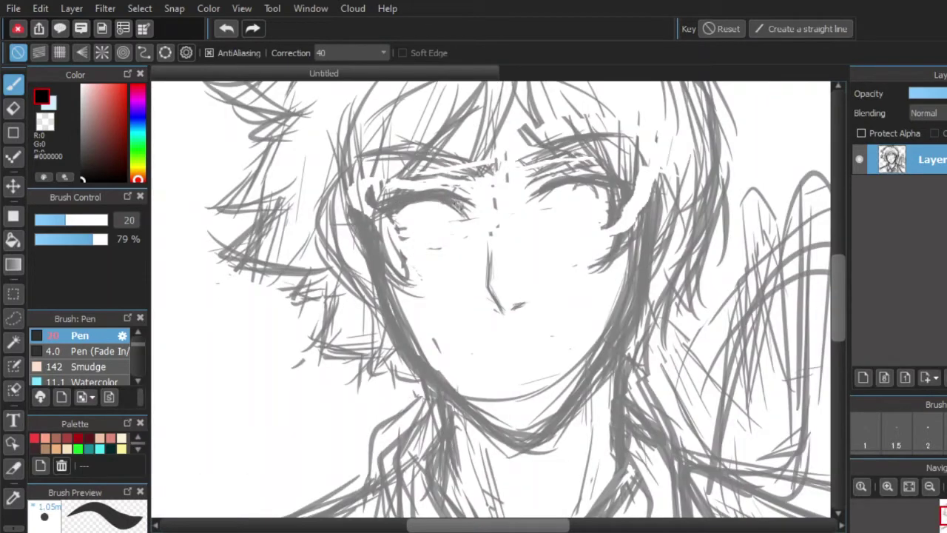
drag(385, 238, 453, 231)
drag(551, 224, 593, 226)
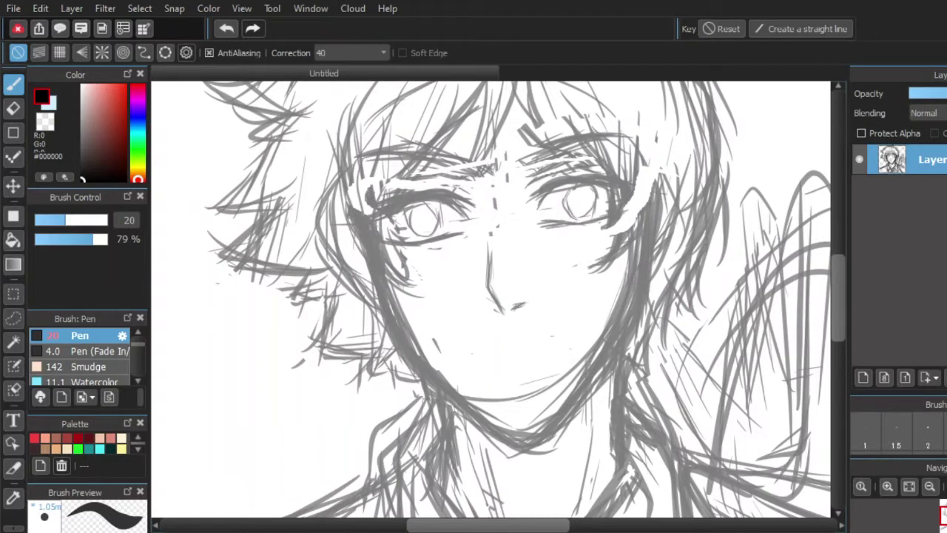
- Erase the nose line and redraw it slightly further right as a short bridge angling toward the tip
drag(499, 290, 507, 314)
key(e)
key(bracketright)
key(bracketright)
key(bracketright)
drag(491, 244, 500, 287)
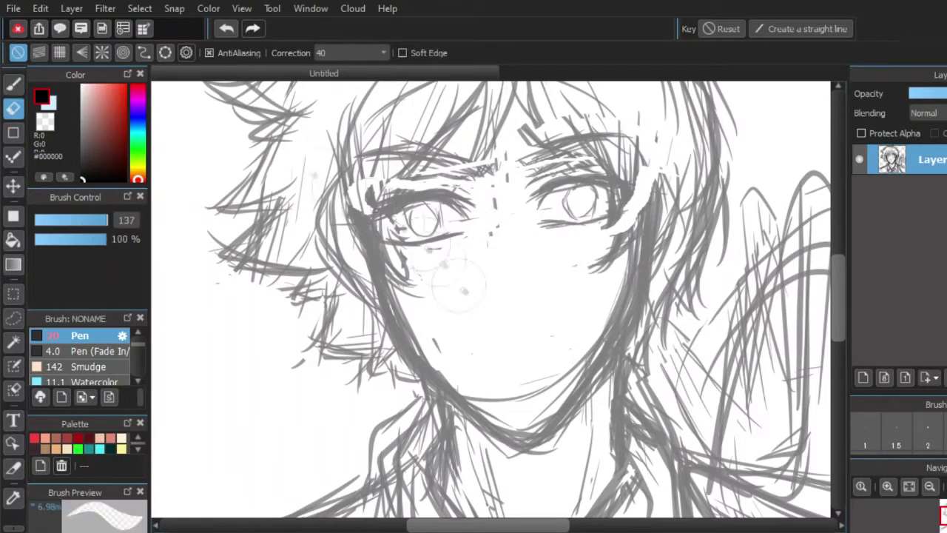
key(b)
drag(498, 245, 496, 279)
drag(495, 278, 507, 297)
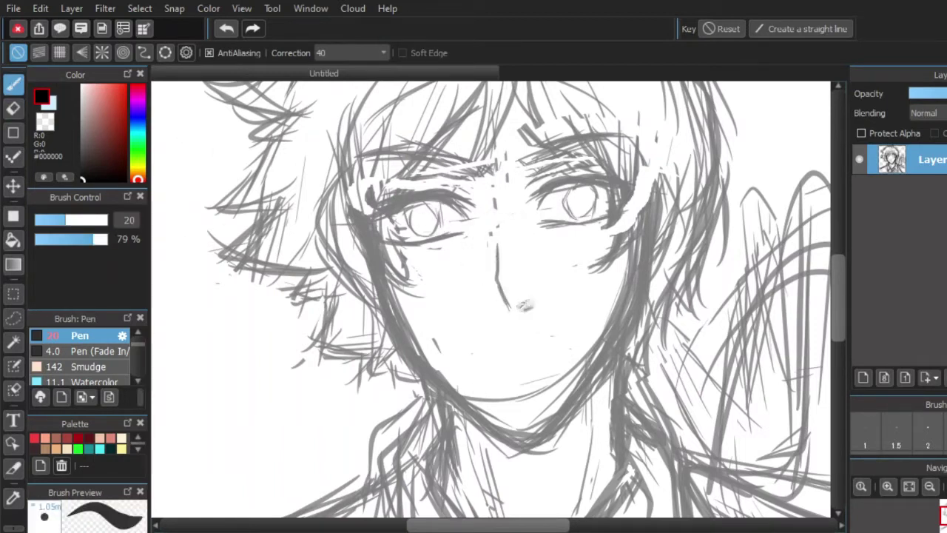
- Erase part of the left jawline and redraw it down to the chin
click(14, 109)
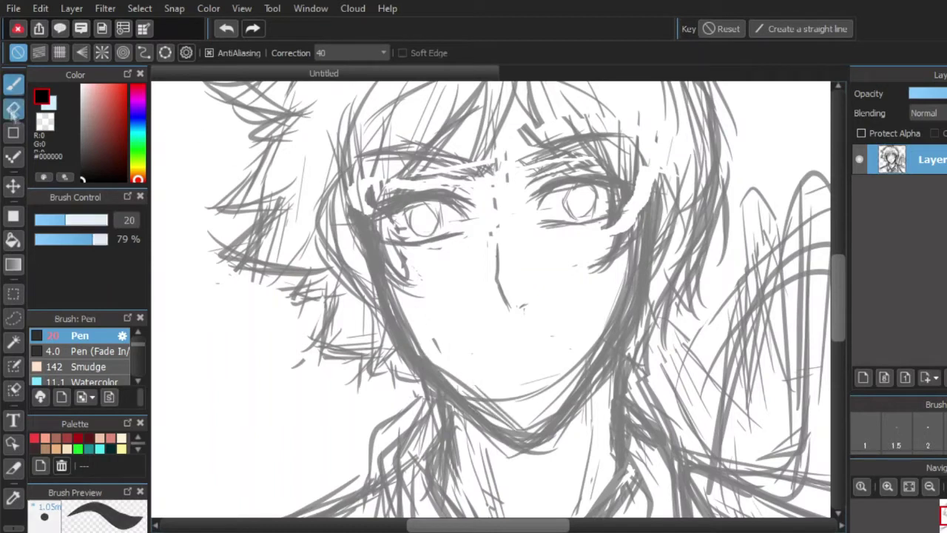
drag(415, 366, 490, 437)
key(b)
drag(415, 348, 510, 444)
drag(478, 411, 521, 437)
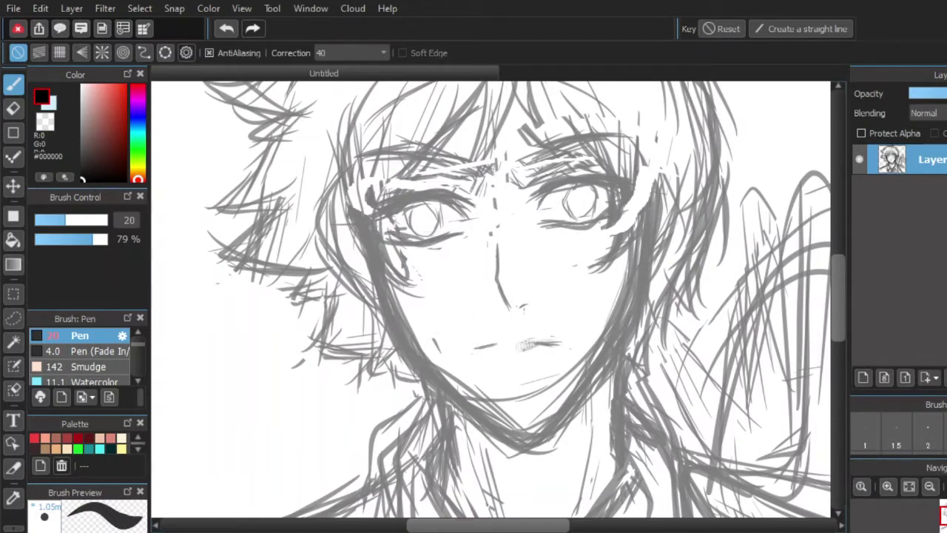
- Sketch the mouth as a thin, nearly straight line with a short lower-lip stroke beneath it
drag(504, 343, 463, 352)
drag(509, 372, 529, 371)
scroll(522, 370, down, 4)
scroll(521, 371, up, 3)
scroll(517, 355, down, 3)
scroll(510, 370, up, 3)
- Fade the sketch layer to light grey, add a new layer above it, and set the pen opacity to 100%
mouse_move(937, 94)
mouse_down()
mouse_move(929, 97)
mouse_move(946, 99)
mouse_move(934, 99)
mouse_up()
click(864, 378)
drag(101, 240, 123, 240)
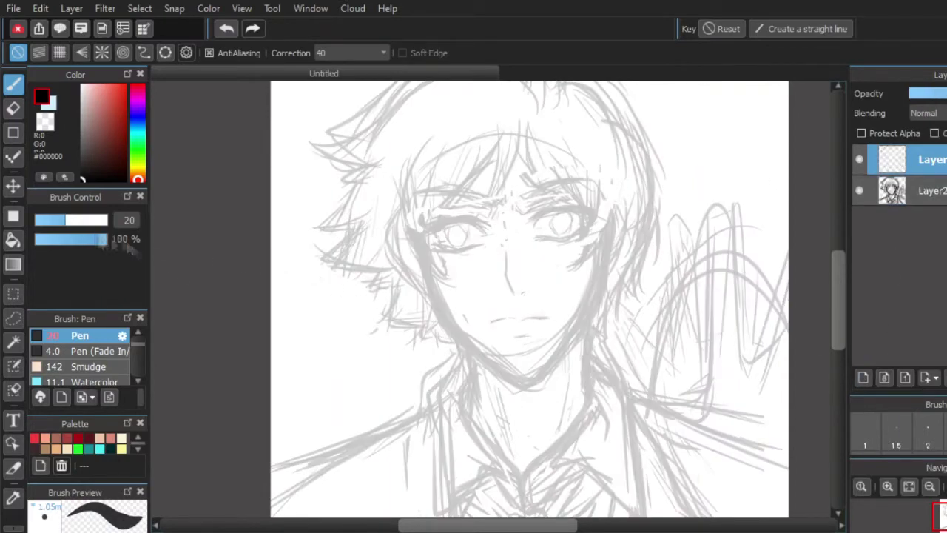
- Ink both sides of the jaw down to the chin on the new layer with pen size 12
scroll(381, 250, down, 2)
scroll(455, 211, up, 7)
drag(65, 220, 57, 221)
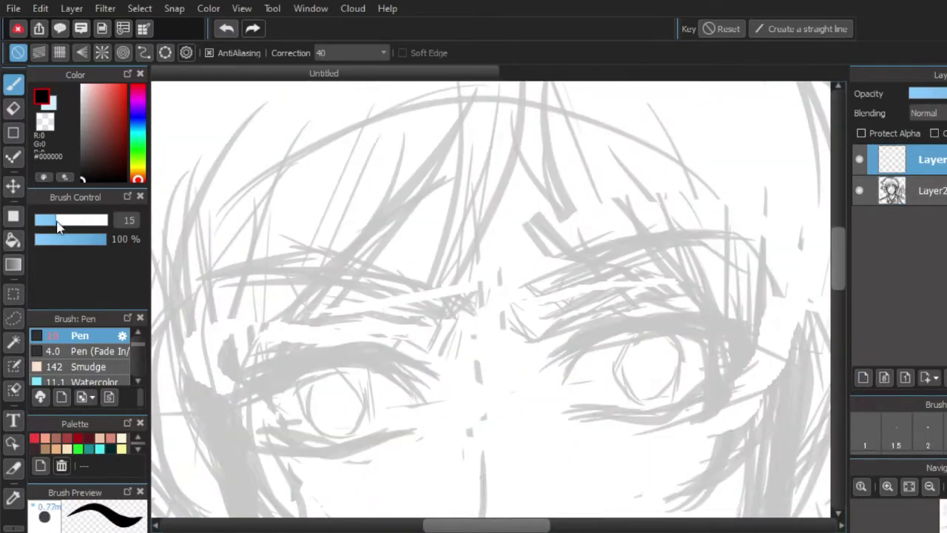
scroll(518, 259, down, 5)
scroll(523, 294, up, 3)
click(897, 426)
click(928, 426)
scroll(518, 292, down, 2)
scroll(585, 235, up, 2)
mouse_move(582, 257)
mouse_down()
mouse_move(585, 235)
mouse_move(471, 462)
mouse_up()
drag(300, 244, 472, 460)
scroll(472, 460, down, 3)
scroll(485, 386, up, 5)
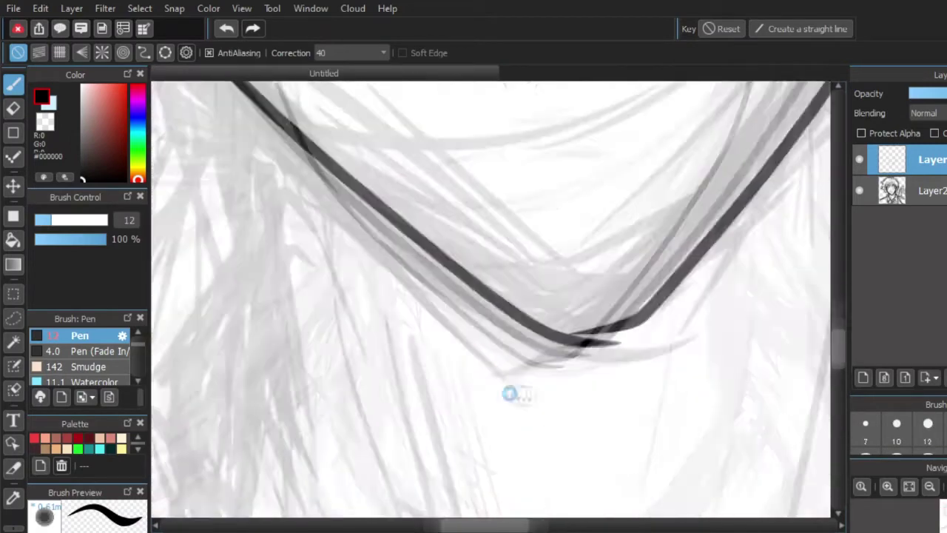
- Erase the overlapping line ends at the chin and join both jaw lines with a smooth curve
key(e)
mouse_move(621, 290)
mouse_down()
mouse_move(666, 272)
mouse_move(708, 235)
mouse_up()
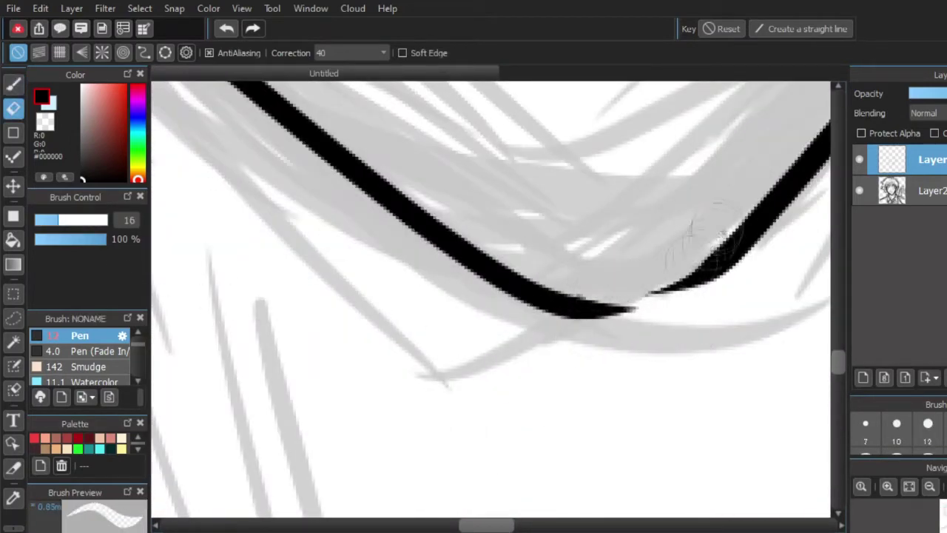
key(b)
mouse_move(590, 308)
mouse_down()
mouse_move(727, 251)
mouse_move(702, 275)
mouse_move(712, 275)
mouse_up()
scroll(487, 335, down, 6)
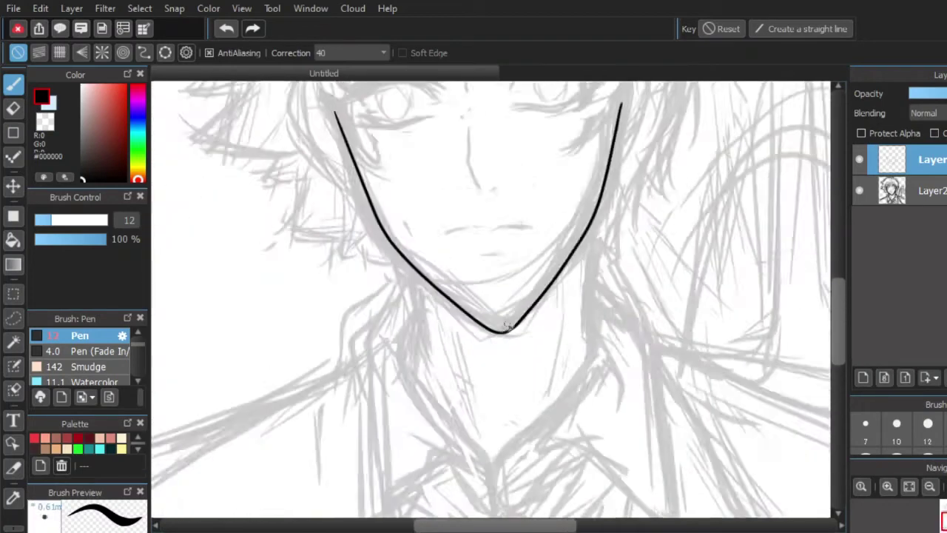
- Ink the outlines of both ears beside the jaw and add short inner fold lines
scroll(487, 200, up, 2)
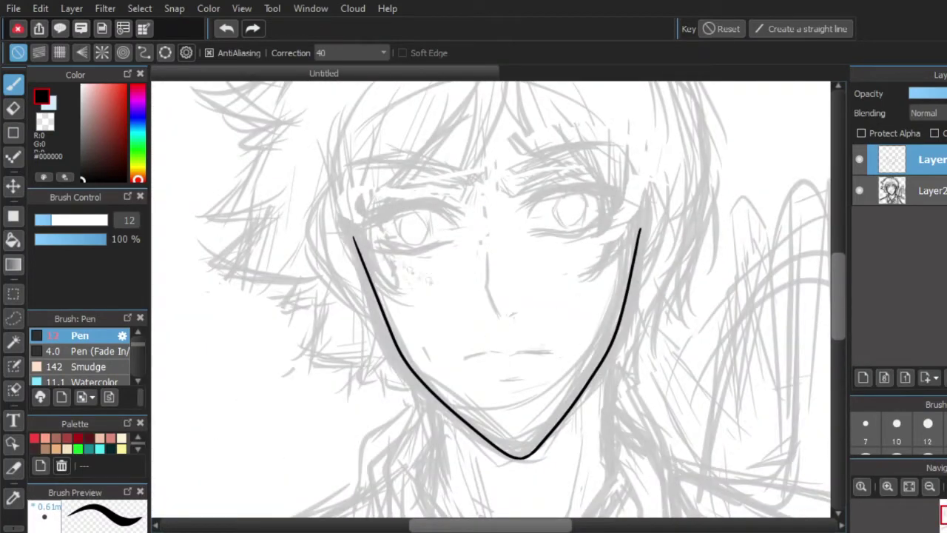
mouse_move(326, 205)
mouse_down()
mouse_move(307, 242)
mouse_move(381, 316)
mouse_up()
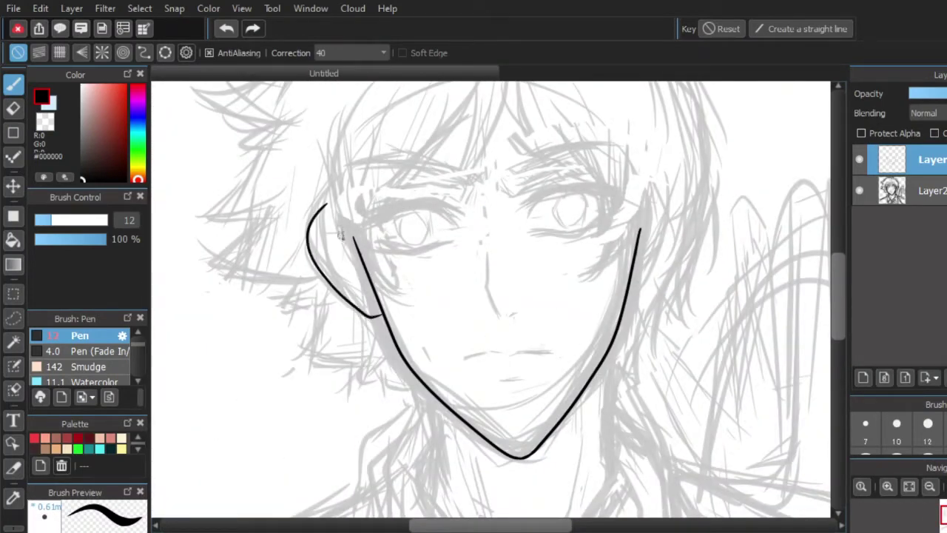
key(ctrl+z)
mouse_move(677, 212)
mouse_down()
mouse_move(666, 270)
mouse_move(625, 308)
mouse_up()
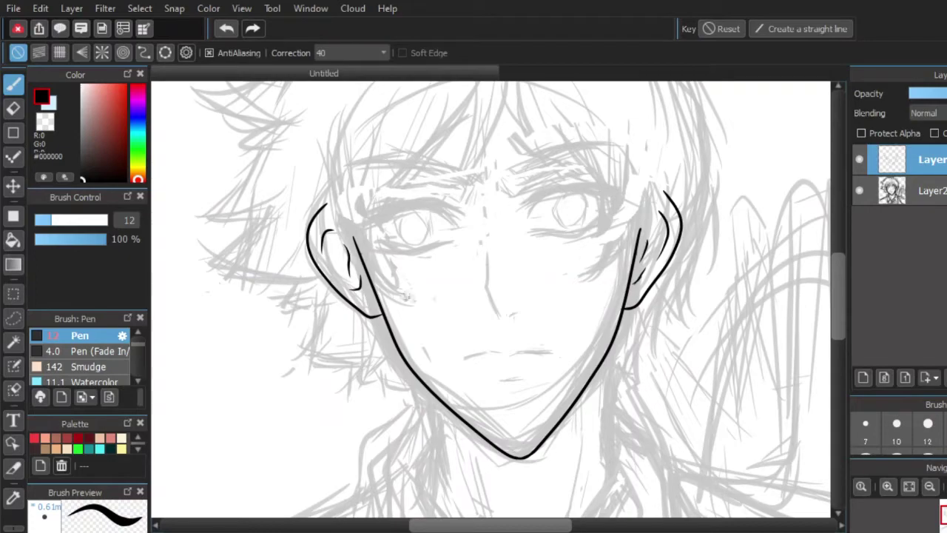
- Ink both sides of the neck downward from the jaw
scroll(476, 247, down, 2)
scroll(458, 178, up, 1)
scroll(543, 464, up, 2)
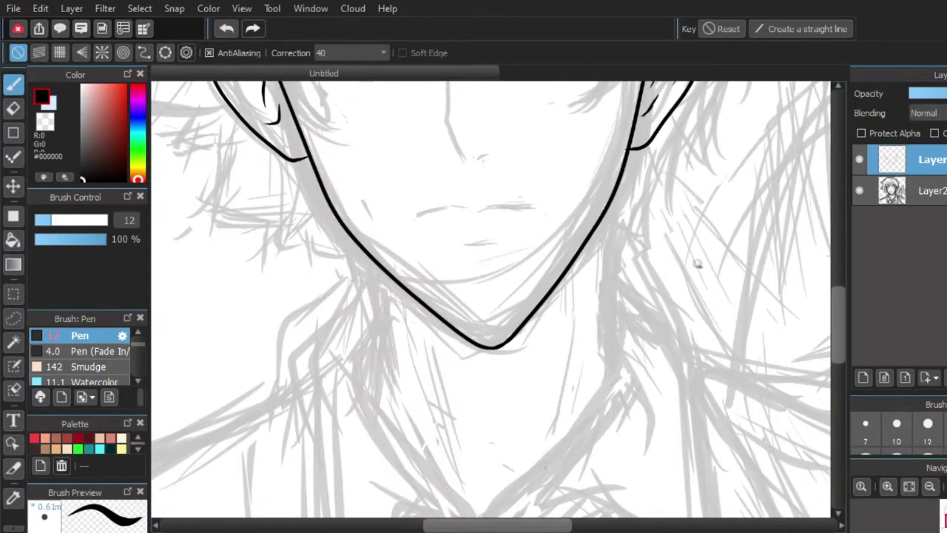
drag(619, 183, 603, 370)
drag(370, 255, 382, 403)
scroll(489, 348, down, 3)
scroll(530, 296, up, 1)
- Add a new layer and ink the pointed central bang strands between the eyes with pen size 10
click(863, 378)
scroll(522, 172, down, 1)
scroll(522, 172, up, 2)
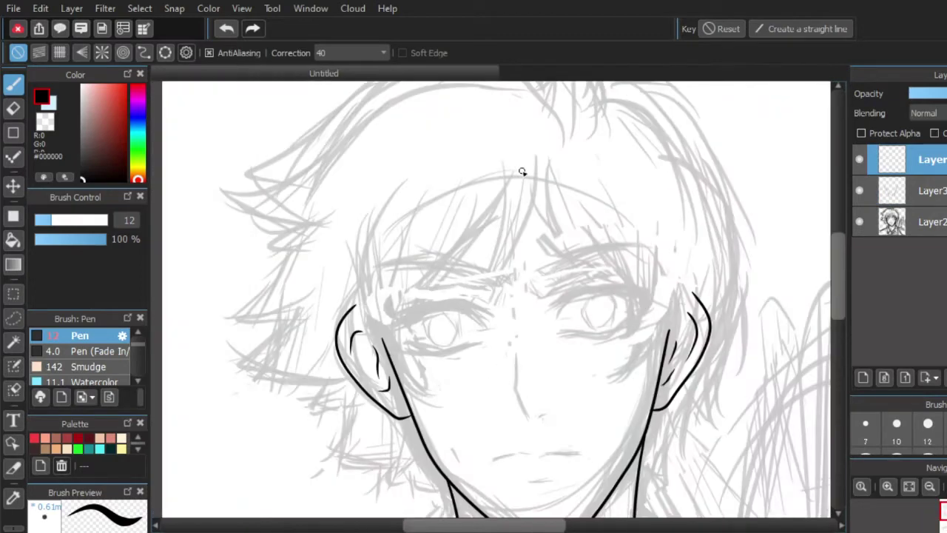
key(bracketleft)
drag(540, 157, 491, 282)
drag(517, 224, 484, 287)
click(226, 28)
drag(503, 158, 478, 266)
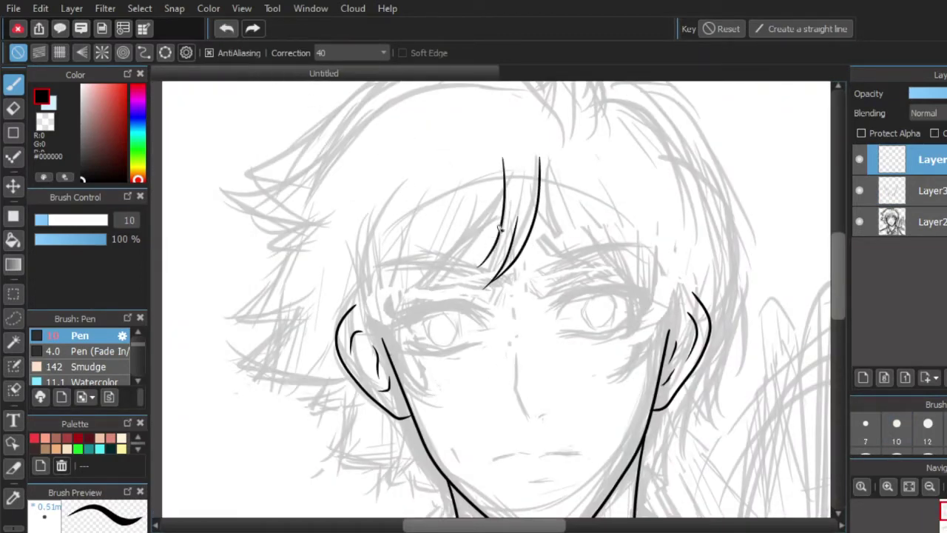
click(226, 29)
drag(505, 158, 485, 274)
drag(517, 216, 484, 275)
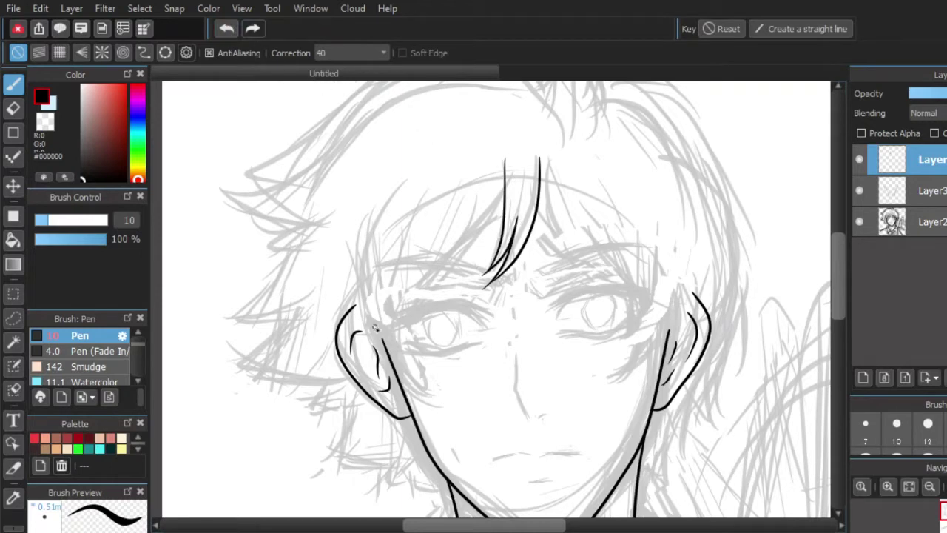
- Ink the left bangs sweeping from the central parting over the left eye to the top of the ear
drag(505, 172, 387, 332)
mouse_move(409, 221)
mouse_down()
mouse_move(330, 305)
mouse_move(391, 287)
mouse_move(417, 253)
mouse_up()
drag(368, 300, 444, 273)
- Add another layer, then ink the sidelock strands in front of the left ear and the right bangs curving from the parting
key(ctrl+shift+n)
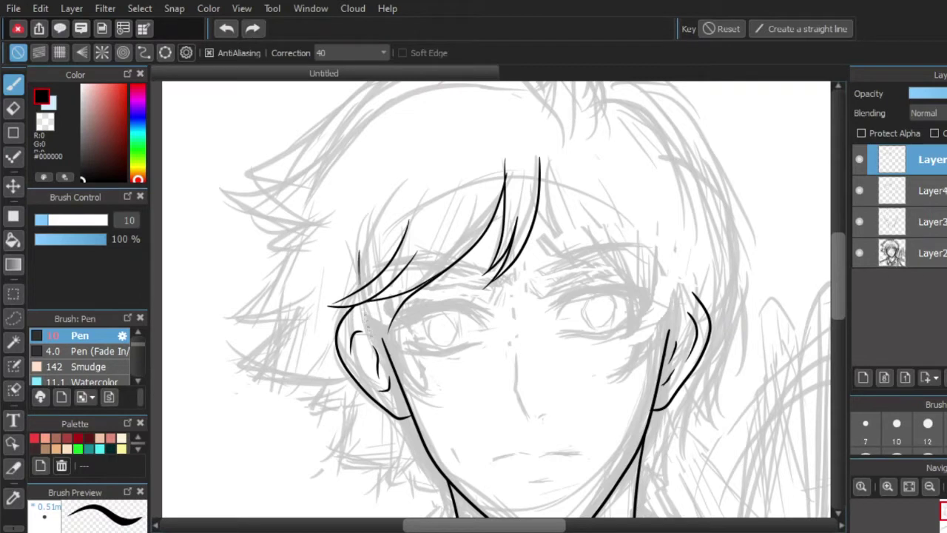
drag(359, 250, 381, 363)
drag(388, 292, 426, 382)
drag(539, 179, 607, 260)
drag(567, 196, 670, 285)
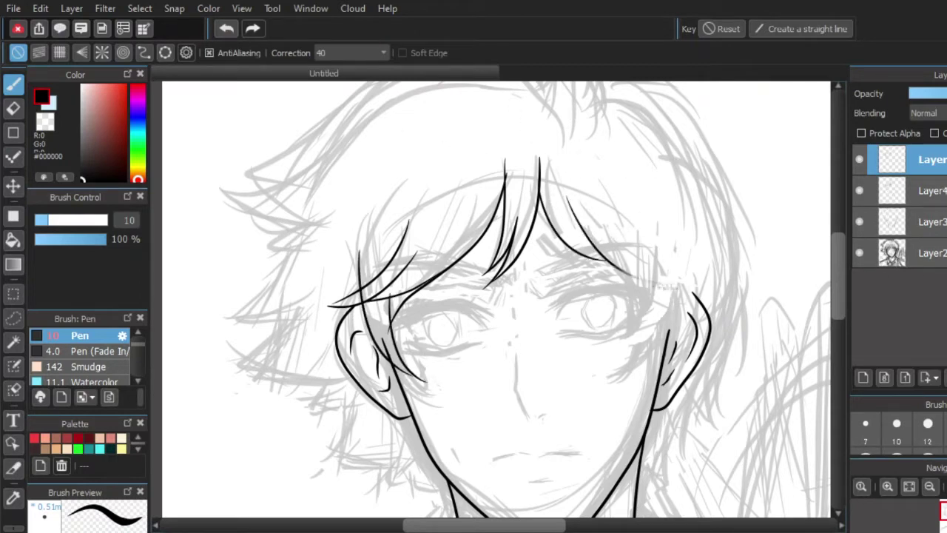
- Select the layer below and ink the pointed sidelock strands in front of the right ear
click(910, 190)
drag(634, 236, 620, 373)
drag(667, 263, 670, 359)
mouse_move(672, 294)
mouse_down()
mouse_move(651, 374)
mouse_move(601, 379)
mouse_up()
- Ink the pointed hair strands behind and below the right ear down to the side of the neck
scroll(413, 270, down, 2)
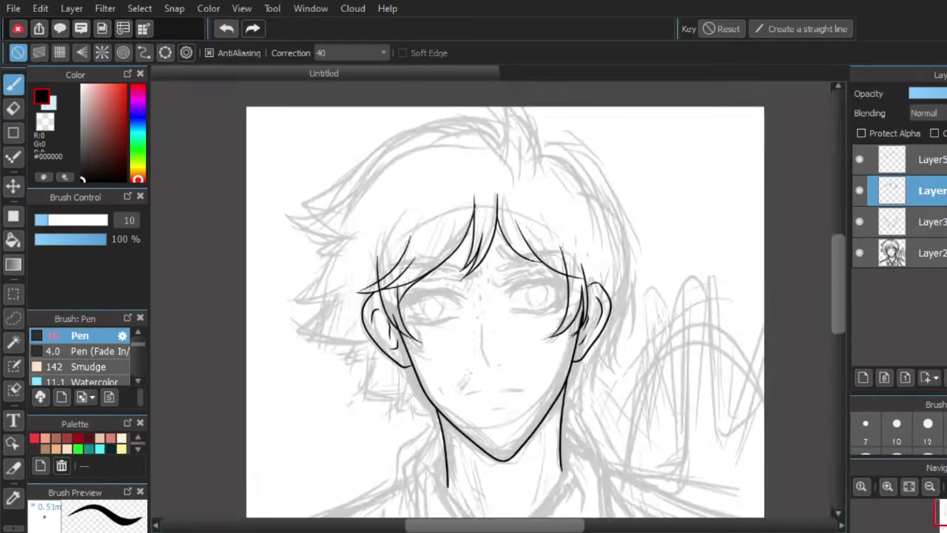
scroll(448, 395, up, 2)
drag(698, 271, 670, 390)
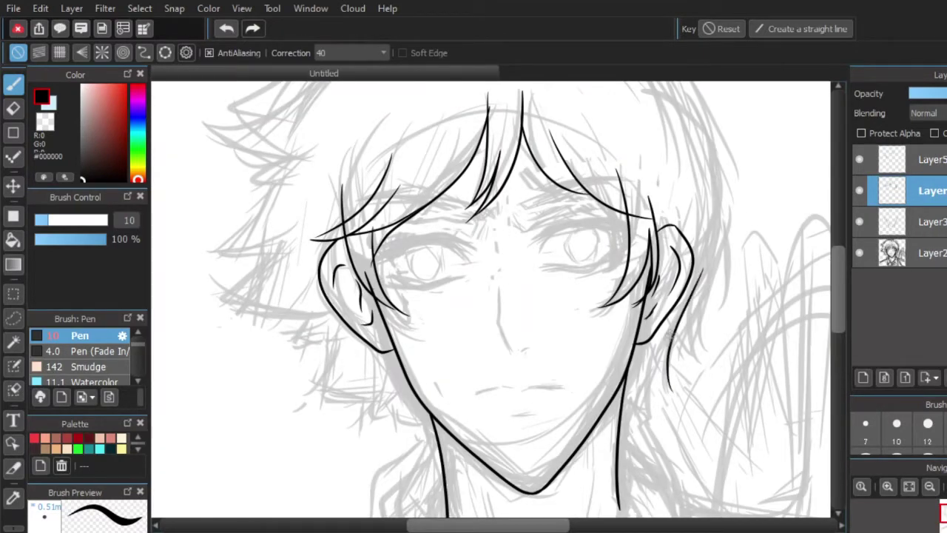
mouse_move(706, 272)
mouse_down()
mouse_move(699, 348)
mouse_move(635, 399)
mouse_up()
click(227, 34)
drag(627, 359, 648, 407)
drag(625, 369, 637, 416)
- Ink the right outline of the hair from the crown down past the ear, with overlapping strands and pointed tips
scroll(659, 333, down, 3)
scroll(671, 238, up, 3)
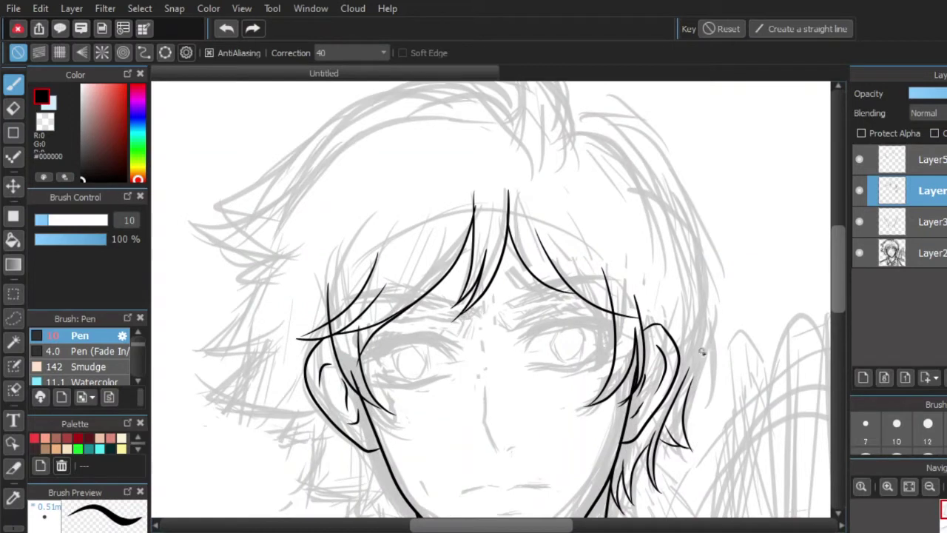
mouse_move(570, 118)
mouse_down()
mouse_move(721, 344)
mouse_move(709, 396)
mouse_up()
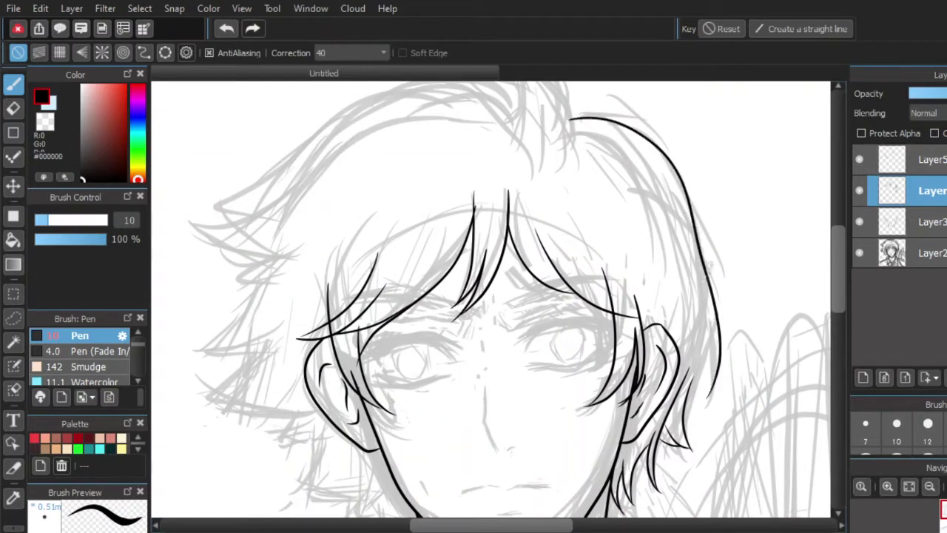
mouse_move(678, 169)
mouse_down()
mouse_move(703, 250)
mouse_move(719, 364)
mouse_up()
drag(681, 302, 701, 383)
drag(700, 351, 710, 414)
click(227, 29)
drag(702, 337, 717, 412)
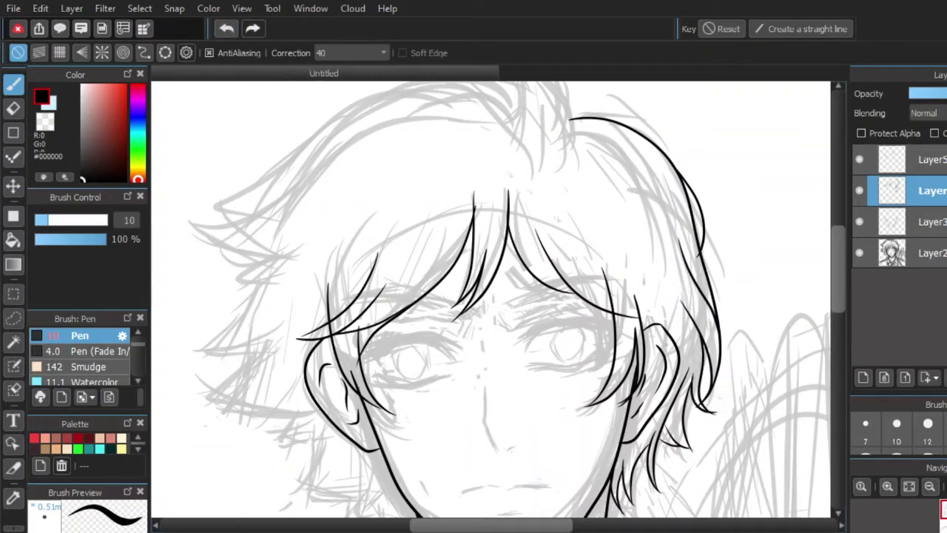
- Ink the hair around the crown and sweep the top outline down the left side to the first spike
scroll(531, 150, down, 3)
scroll(493, 96, up, 4)
mouse_move(619, 161)
mouse_down()
mouse_move(641, 146)
mouse_move(761, 227)
mouse_up()
scroll(750, 296, down, 3)
scroll(601, 169, up, 4)
mouse_move(720, 274)
mouse_down()
mouse_move(666, 150)
mouse_move(697, 210)
mouse_move(669, 272)
mouse_up()
scroll(644, 222, down, 3)
drag(585, 124, 522, 127)
mouse_move(545, 129)
mouse_down()
mouse_move(466, 122)
mouse_move(244, 252)
mouse_move(337, 290)
mouse_up()
- Ink the inner and lower edges of the upper-left hair spike
scroll(401, 222, down, 2)
scroll(303, 251, up, 4)
scroll(447, 314, down, 1)
mouse_move(330, 138)
mouse_down()
mouse_move(439, 112)
mouse_move(454, 95)
mouse_up()
click(227, 28)
drag(365, 169, 444, 208)
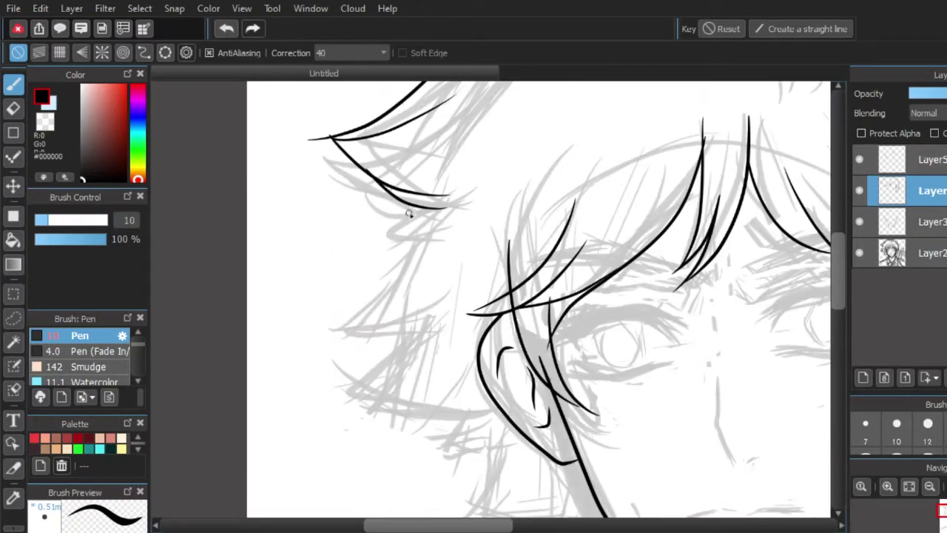
- Ink the two middle hair spikes left of the ear, redoing the unsatisfactory stroke
mouse_move(411, 214)
mouse_down()
mouse_move(330, 322)
mouse_move(437, 326)
mouse_up()
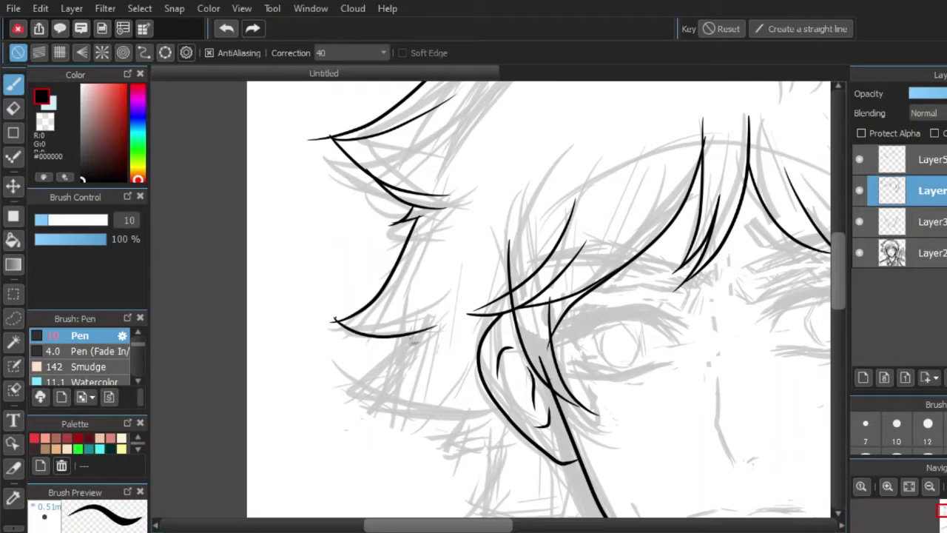
key(ctrl+z)
mouse_move(358, 332)
mouse_down()
mouse_move(336, 404)
mouse_move(489, 409)
mouse_up()
scroll(347, 310, down, 3)
scroll(414, 399, up, 2)
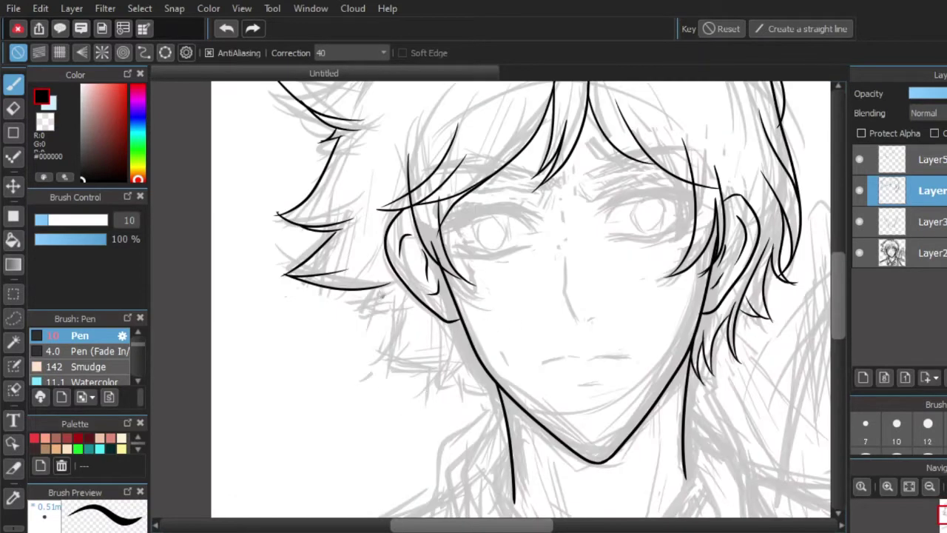
- Ink the smaller hair spikes below the left ear down to the nape beside the jaw
mouse_move(381, 291)
mouse_down()
mouse_move(321, 311)
mouse_move(400, 310)
mouse_up()
click(226, 28)
mouse_move(400, 309)
mouse_down()
mouse_move(373, 365)
mouse_move(429, 337)
mouse_up()
click(226, 28)
drag(375, 366, 426, 339)
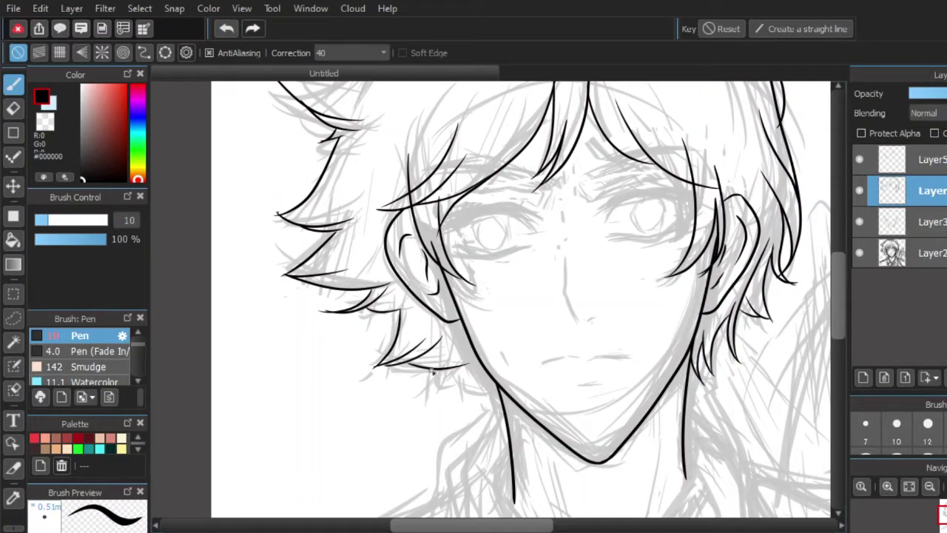
mouse_move(420, 388)
mouse_down()
mouse_move(474, 370)
mouse_move(450, 407)
mouse_up()
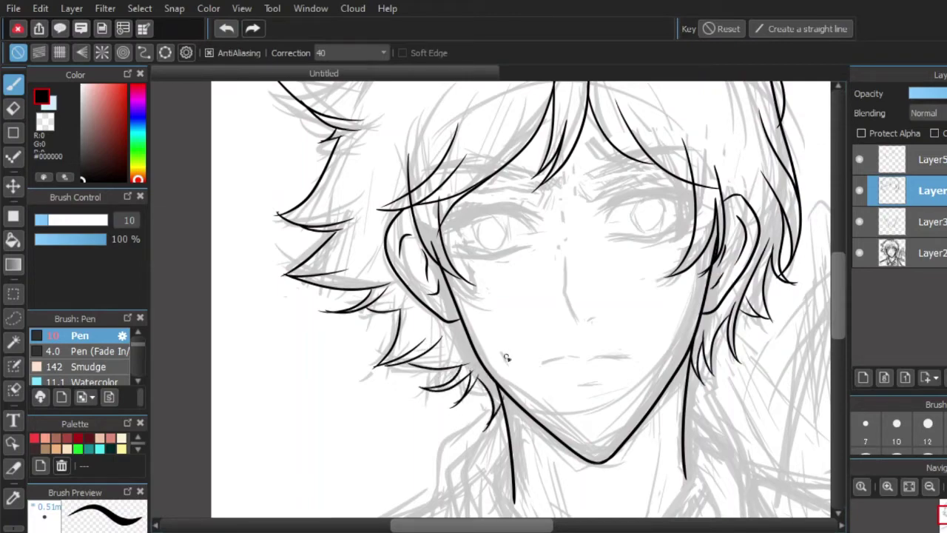
- Erase the overshooting line ends around the tip and inner edges of the upper-left hair spike
drag(507, 358, 532, 530)
scroll(308, 259, up, 5)
click(13, 109)
click(62, 221)
drag(296, 322, 337, 351)
mouse_move(358, 290)
mouse_down()
mouse_move(387, 287)
mouse_move(300, 333)
mouse_move(327, 309)
mouse_up()
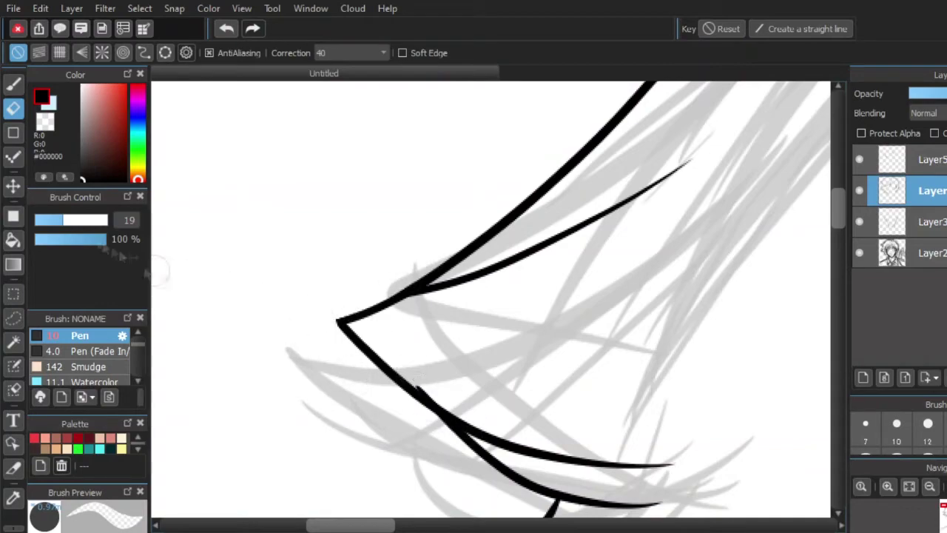
click(42, 221)
drag(416, 380, 439, 403)
scroll(355, 315, down, 6)
scroll(370, 341, up, 4)
scroll(325, 429, up, 5)
mouse_move(231, 311)
mouse_down()
mouse_move(262, 299)
mouse_move(227, 295)
mouse_up()
scroll(333, 267, down, 6)
scroll(385, 148, up, 4)
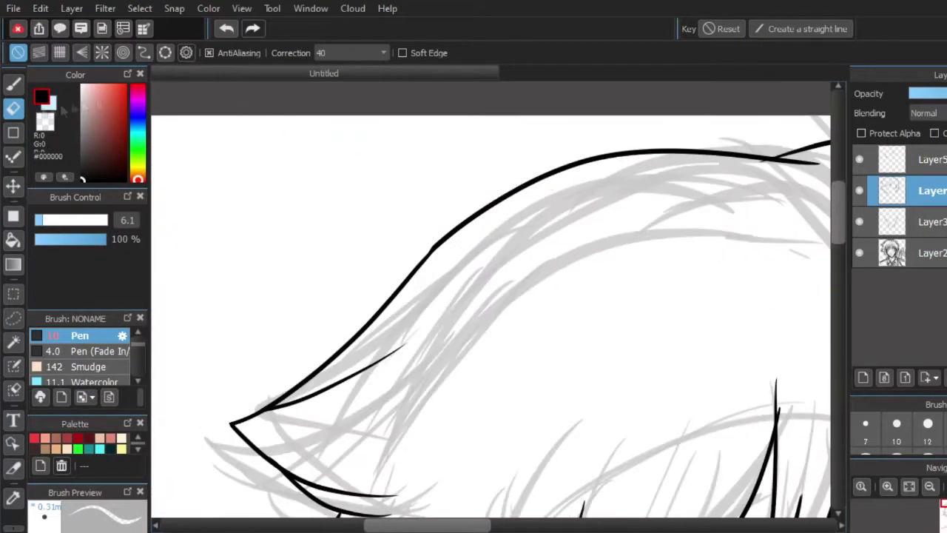
click(13, 86)
drag(363, 332, 470, 242)
key(ctrl+z)
scroll(363, 335, down, 3)
scroll(566, 148, up, 5)
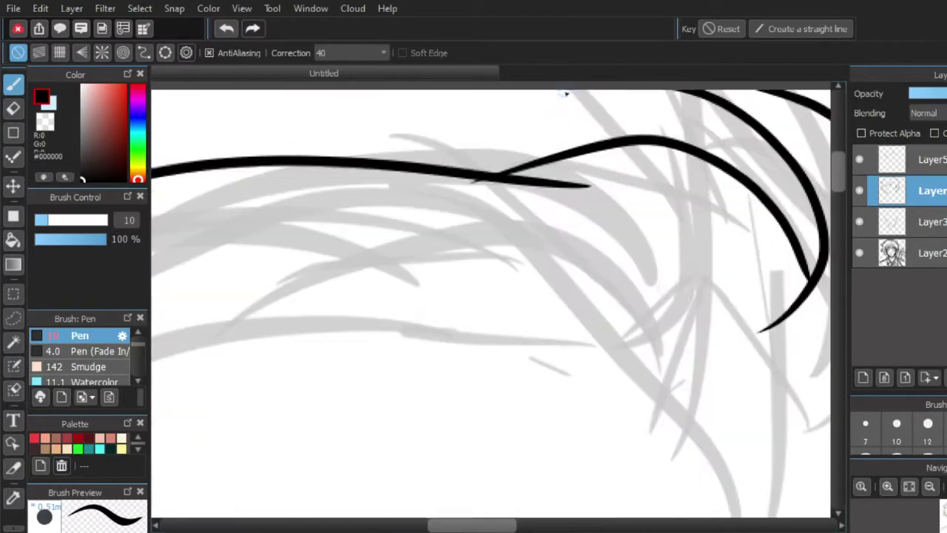
scroll(566, 93, down, 5)
scroll(614, 296, up, 5)
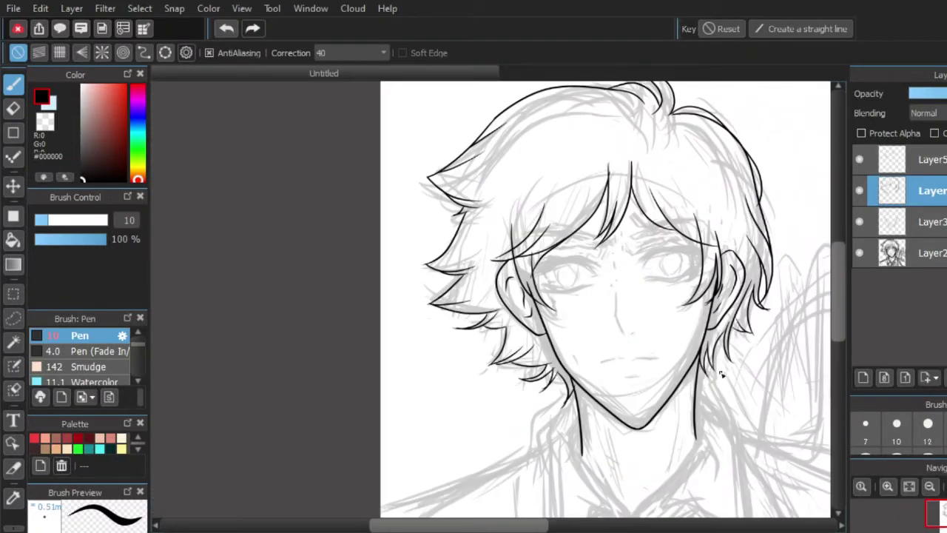
- Erase part of the small hair spike below the left ear and re-ink it as a curved, pointed tuft at size 7
scroll(721, 375, up, 6)
key(e)
scroll(308, 245, up, 2)
mouse_move(444, 329)
mouse_down()
mouse_move(617, 268)
mouse_move(613, 241)
mouse_up()
key(b)
drag(509, 293, 453, 314)
drag(454, 313, 564, 337)
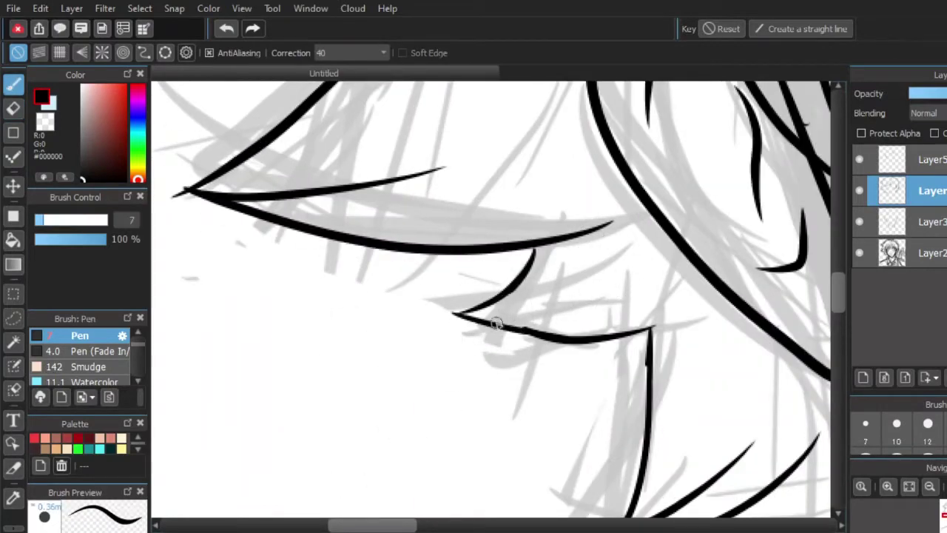
scroll(496, 323, down, 5)
scroll(543, 383, up, 6)
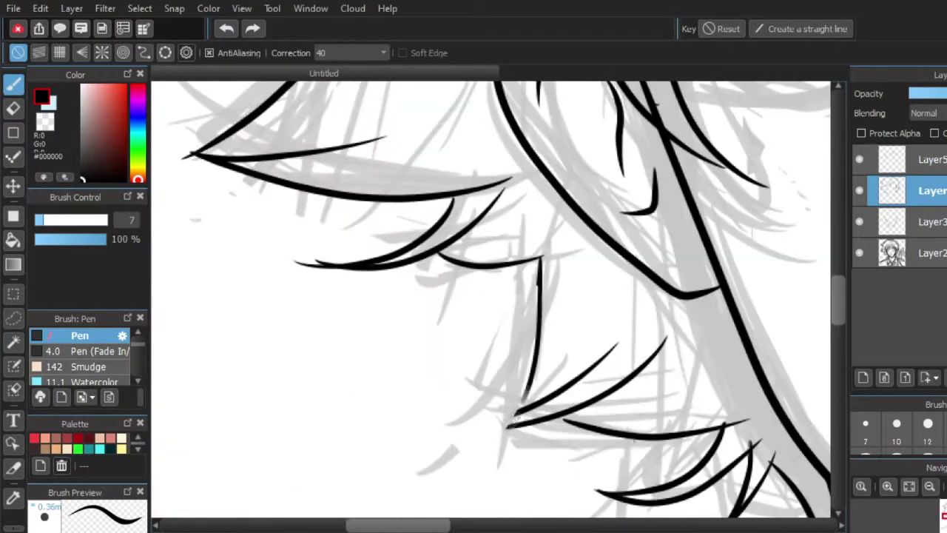
- Erase the rough strokes of the next lower hair spike beside the jaw and redraw its edges
key(e)
mouse_move(695, 222)
mouse_down()
mouse_move(603, 313)
mouse_move(513, 366)
mouse_move(513, 381)
mouse_up()
key(b)
drag(572, 370, 640, 395)
scroll(644, 385, down, 5)
scroll(740, 414, up, 4)
- Rework the small hair tips at the left nape, undoing the unsatisfactory strokes and inking them again
key(e)
mouse_move(400, 285)
mouse_down()
mouse_move(465, 243)
mouse_move(423, 363)
mouse_move(376, 292)
mouse_move(366, 296)
mouse_up()
key(b)
mouse_move(412, 220)
mouse_down()
mouse_move(376, 278)
mouse_move(437, 238)
mouse_up()
drag(432, 238, 455, 328)
drag(455, 328, 486, 268)
click(226, 29)
click(226, 29)
drag(432, 239, 448, 319)
mouse_move(446, 318)
mouse_down()
mouse_move(485, 260)
mouse_move(447, 317)
mouse_move(404, 324)
mouse_move(395, 340)
mouse_up()
- Erase the stray line ends where the nape hair meets the left side of the neck
click(13, 109)
click(48, 220)
click(14, 84)
scroll(444, 296, down, 4)
scroll(438, 329, up, 2)
key(e)
drag(430, 314, 411, 340)
drag(457, 225, 465, 272)
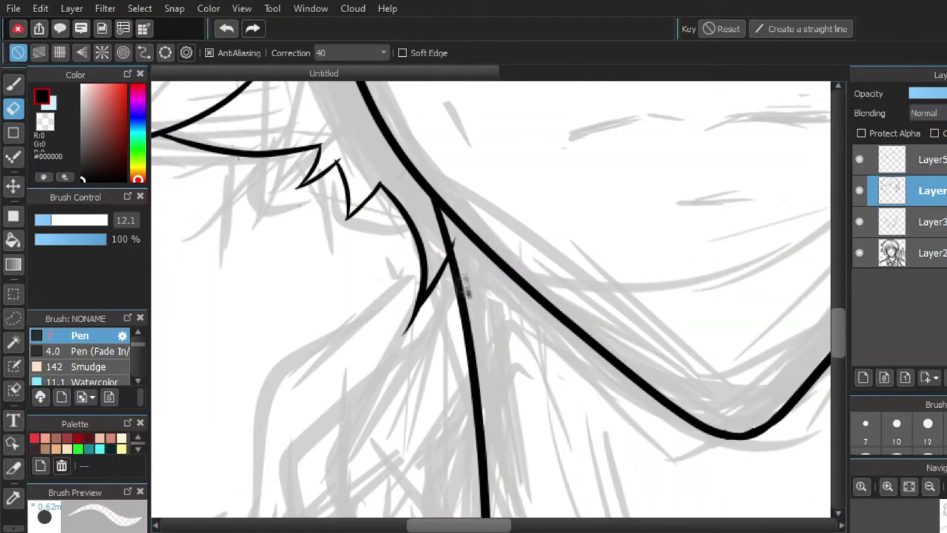
- Add a new layer above Layer3 and ink the outer and lower edges of both shirt collar flaps at size 12
scroll(552, 379, down, 6)
click(929, 222)
click(862, 377)
scroll(561, 377, up, 4)
click(13, 85)
click(933, 438)
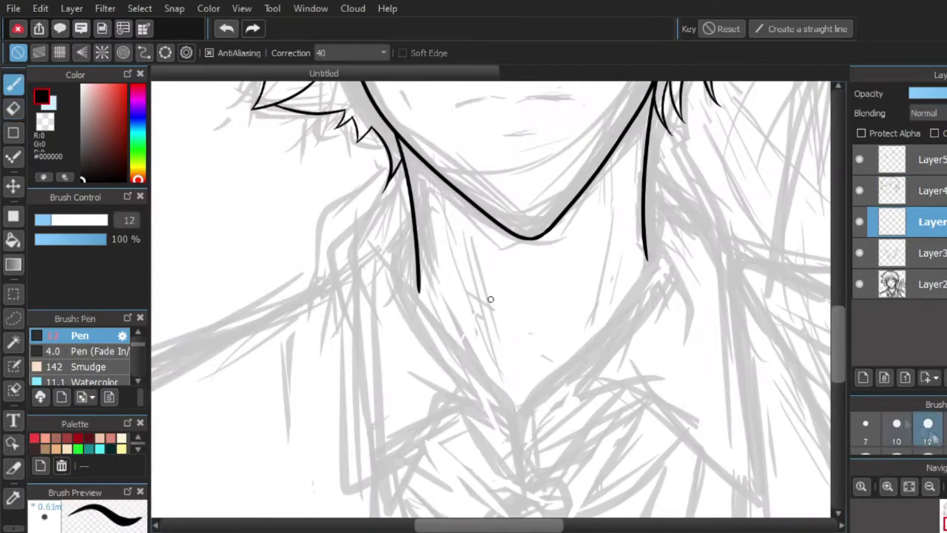
mouse_move(411, 213)
mouse_down()
mouse_move(374, 238)
mouse_move(361, 324)
mouse_up()
mouse_move(357, 278)
mouse_down()
mouse_move(336, 474)
mouse_move(535, 470)
mouse_up()
mouse_move(645, 183)
mouse_down()
mouse_move(714, 229)
mouse_move(765, 507)
mouse_up()
mouse_move(551, 453)
mouse_down()
mouse_move(716, 461)
mouse_move(770, 509)
mouse_up()
scroll(490, 299, down, 3)
scroll(511, 299, up, 3)
- Ink the inner fold of the right collar and both edges of the V-shaped neck opening at size 10
click(896, 430)
drag(598, 215, 644, 311)
mouse_move(616, 240)
mouse_down()
mouse_move(612, 270)
mouse_move(485, 439)
mouse_up()
drag(485, 440, 489, 475)
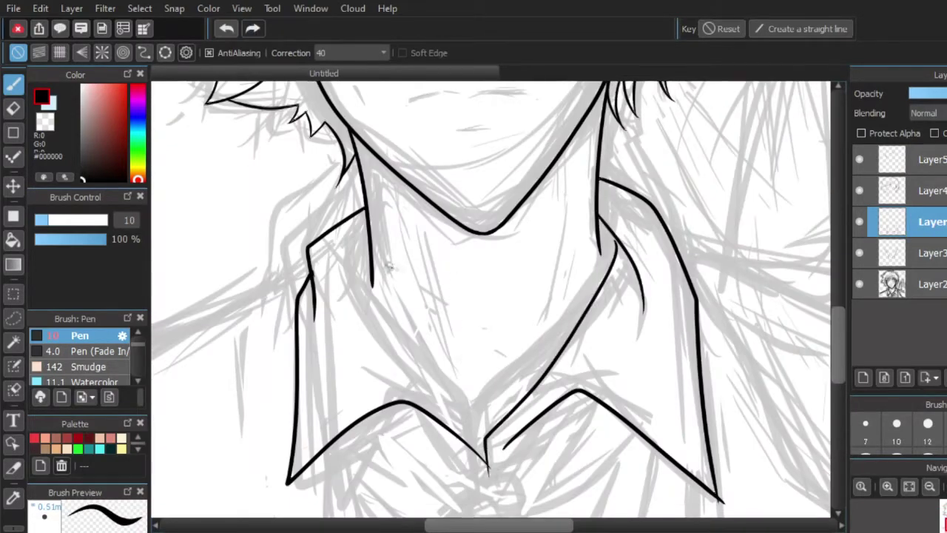
scroll(458, 430, down, 2)
drag(389, 287, 480, 434)
scroll(447, 439, down, 2)
scroll(510, 472, up, 4)
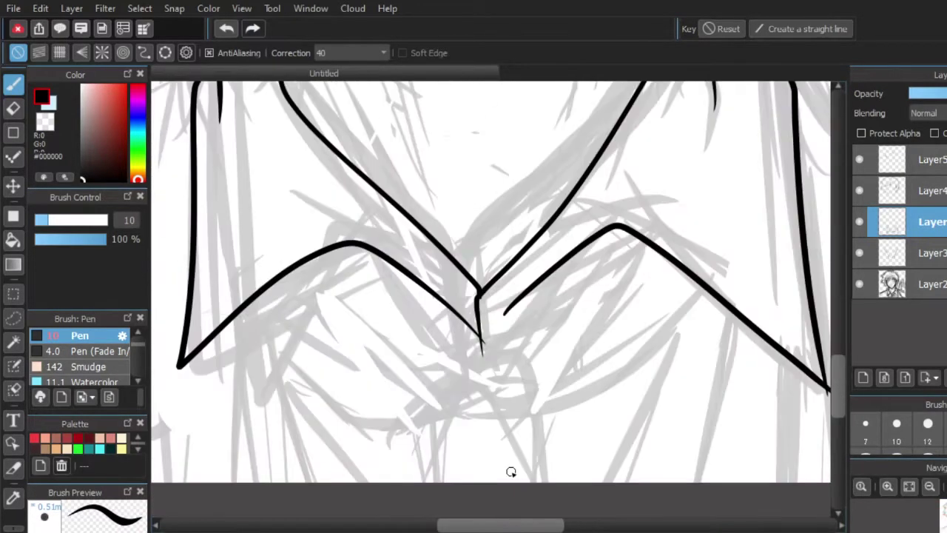
- Add a new layer above Layer6 and ink the tie knot and the cloth folds on both sides of it
click(863, 378)
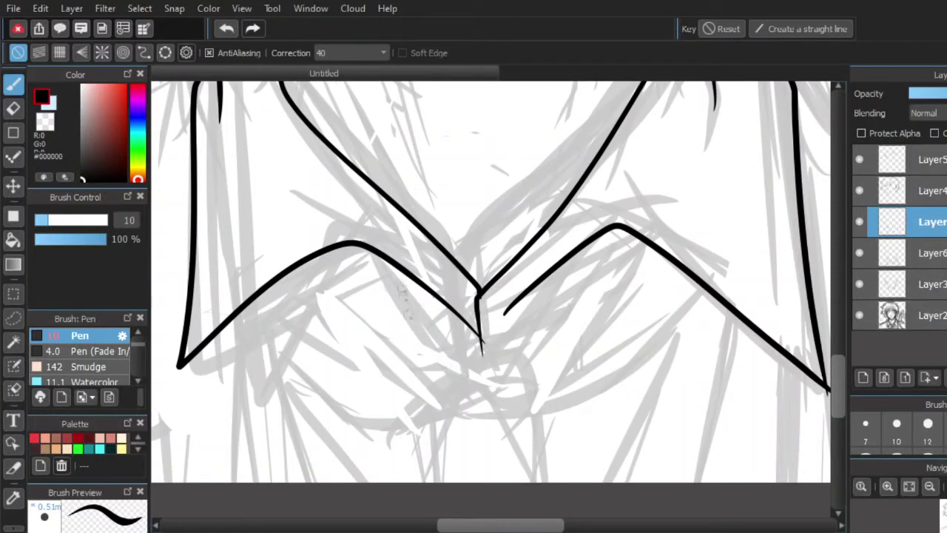
drag(476, 358, 382, 258)
mouse_move(433, 375)
mouse_down()
mouse_move(540, 317)
mouse_move(551, 434)
mouse_up()
drag(432, 375, 459, 478)
drag(539, 318, 521, 468)
mouse_move(551, 420)
mouse_down()
mouse_move(459, 481)
mouse_move(551, 457)
mouse_up()
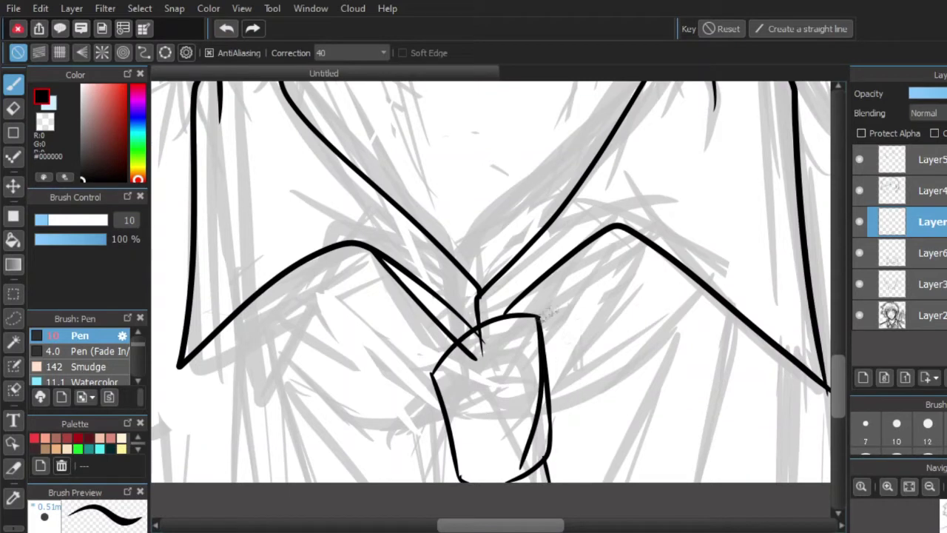
drag(538, 316, 598, 234)
mouse_move(551, 383)
mouse_down()
mouse_move(645, 365)
mouse_move(707, 290)
mouse_up()
mouse_move(435, 379)
mouse_down()
mouse_move(285, 269)
mouse_move(391, 373)
mouse_up()
- Ink thin fold lines at size 7 inside the cloth beside the tie knot
click(866, 425)
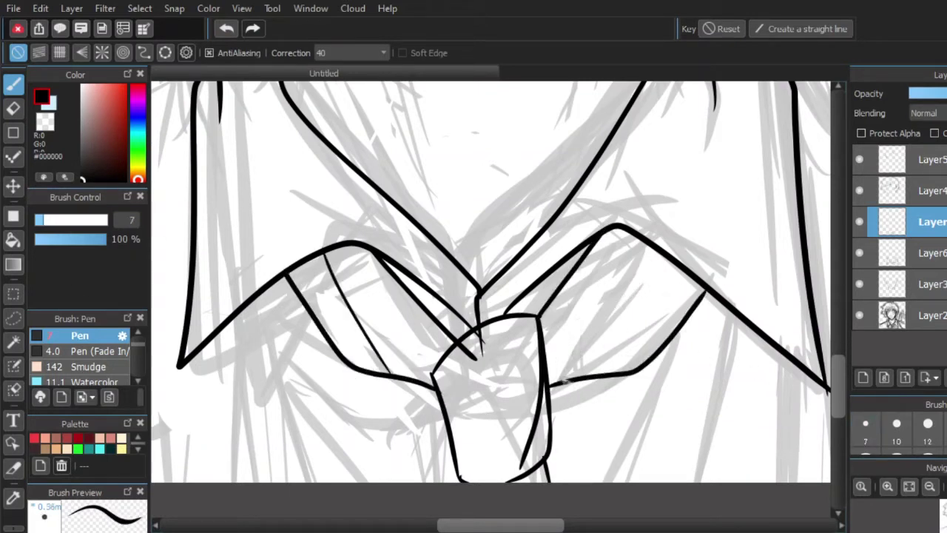
drag(555, 382, 645, 245)
drag(400, 282, 446, 352)
drag(545, 340, 581, 264)
drag(523, 464, 517, 481)
- Erase the overlapping lines inside and around the tie knot on the tie layer and on the collar layer
click(13, 109)
click(77, 220)
drag(481, 360, 468, 348)
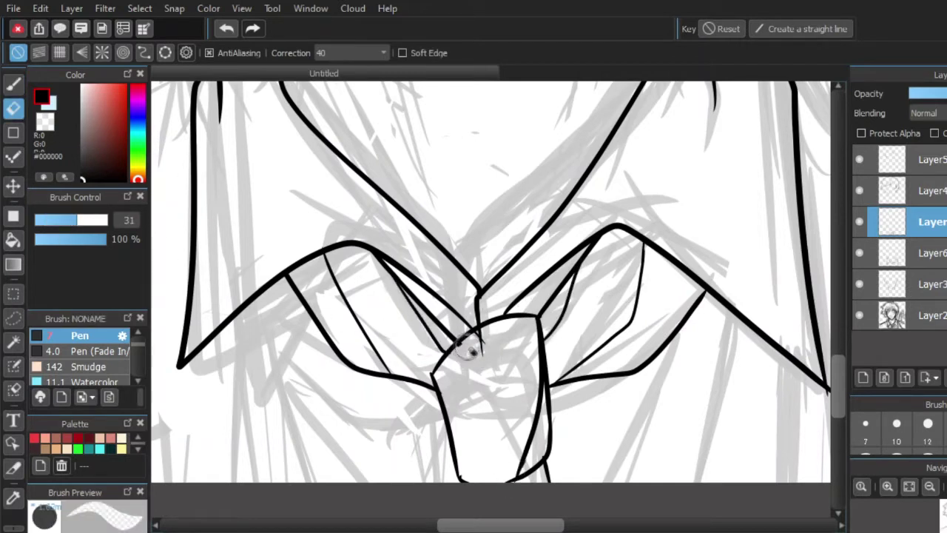
click(48, 220)
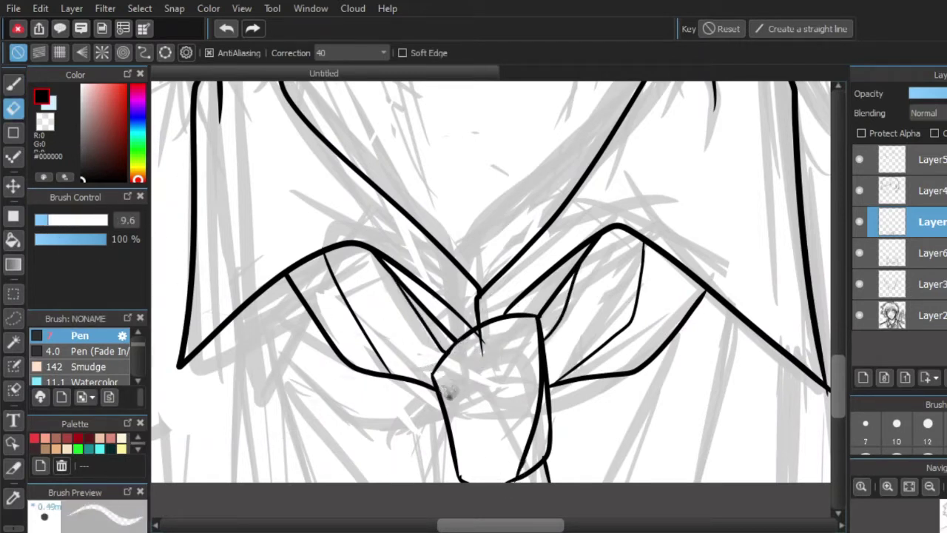
click(917, 250)
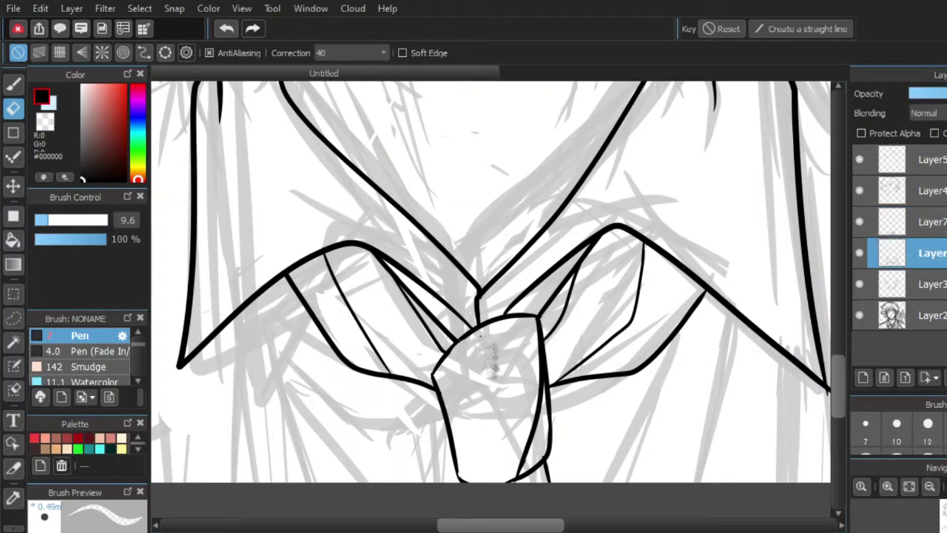
scroll(529, 459, up, 3)
click(918, 222)
click(917, 253)
scroll(566, 297, down, 8)
scroll(511, 199, up, 2)
- Ink the clothing edges running down from the collar on both sides of the tie at size 12
key(b)
drag(426, 323, 420, 404)
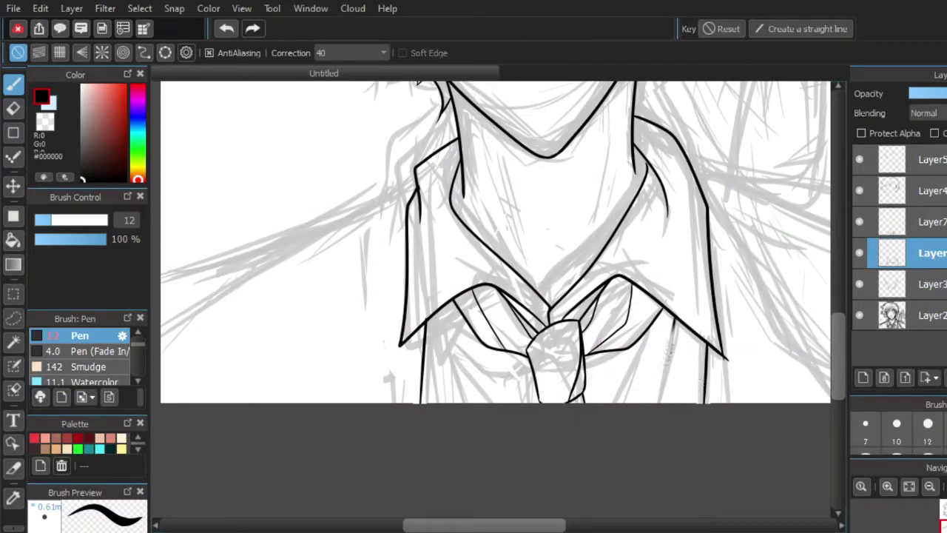
drag(673, 320, 640, 404)
drag(447, 305, 471, 415)
scroll(529, 363, down, 8)
scroll(528, 333, up, 4)
- Ink both shoulder lines on Layer3, undoing the first right shoulder stroke and redrawing it
click(918, 284)
drag(479, 377, 433, 412)
drag(621, 375, 792, 423)
click(227, 31)
drag(612, 365, 790, 438)
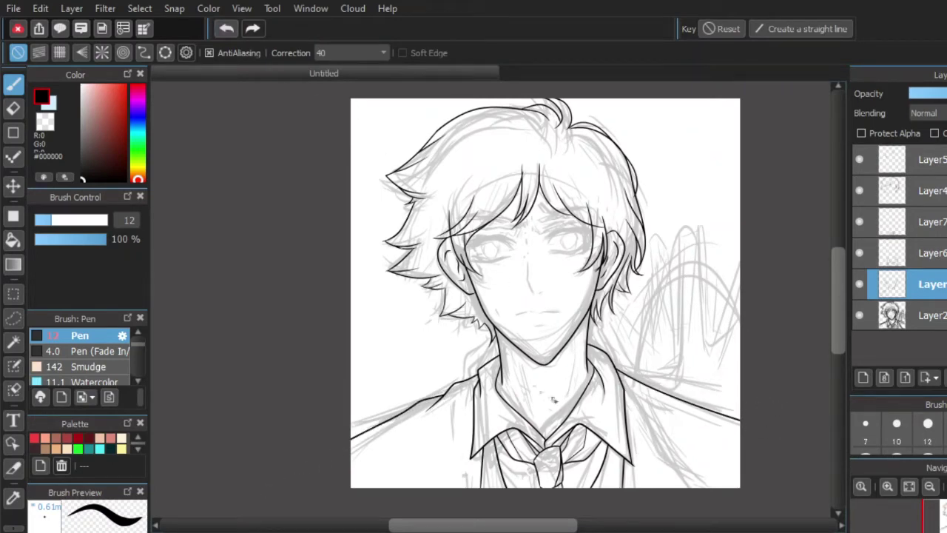
- Sketch the fingers of the raised hand on Layer2 with heavier strokes at size 29
scroll(527, 386, up, 4)
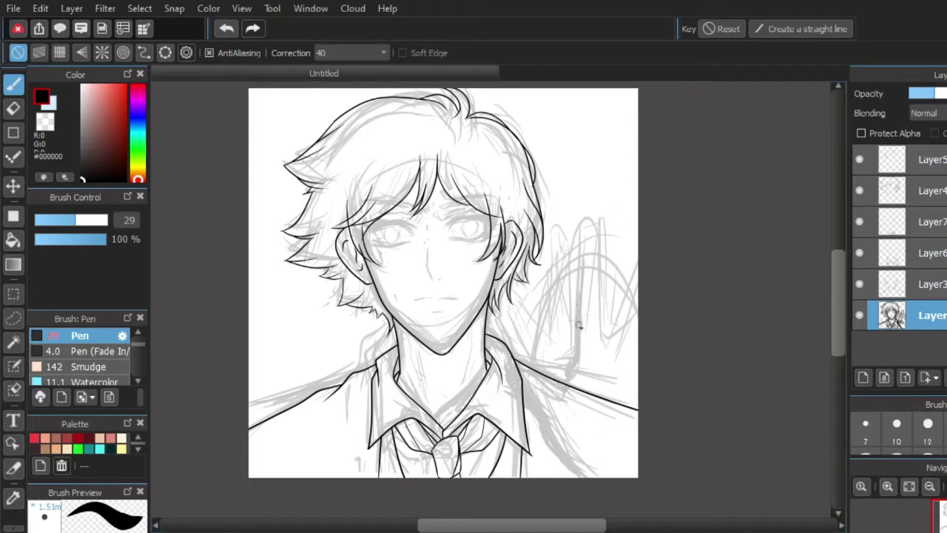
drag(599, 229, 609, 344)
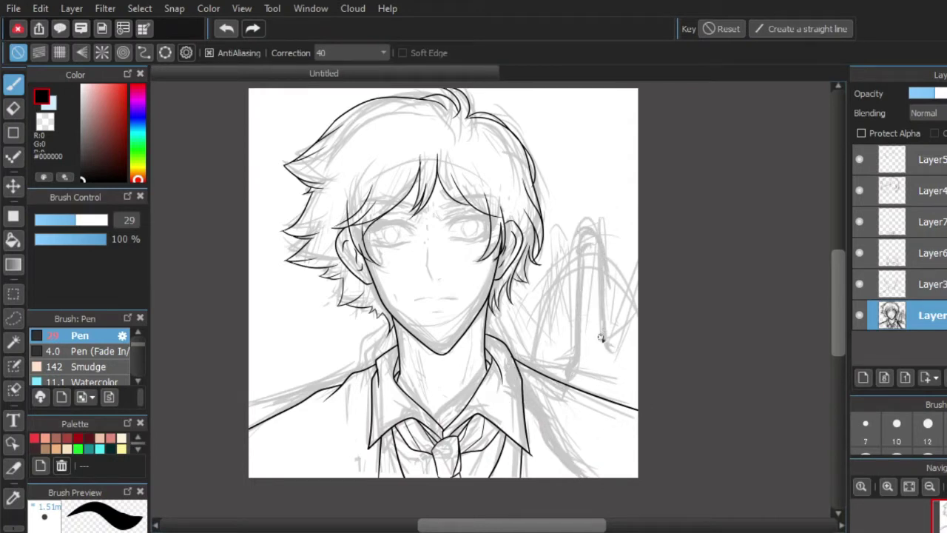
drag(641, 239, 620, 338)
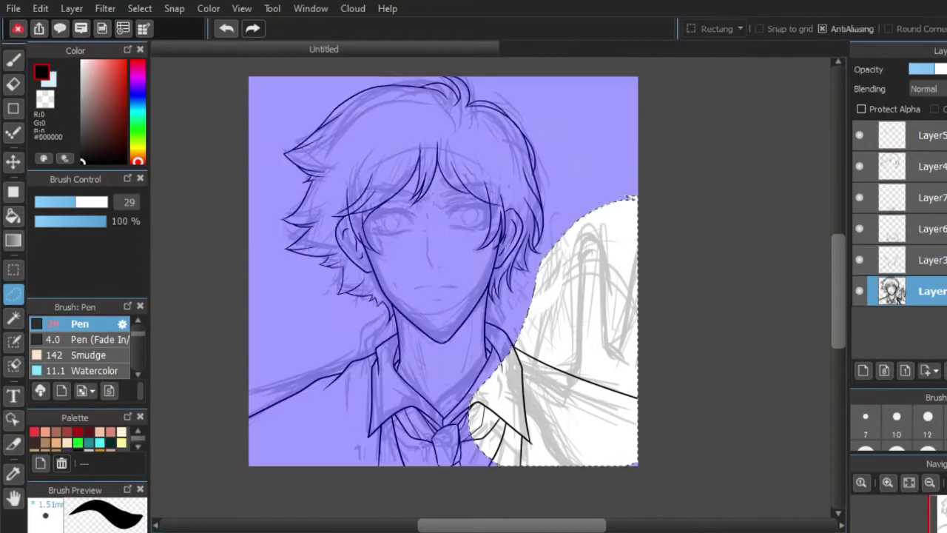
- Scale the selected hand sketch down slightly with a transform, and sketch the thumb and wrist below it
key(ctrl+t)
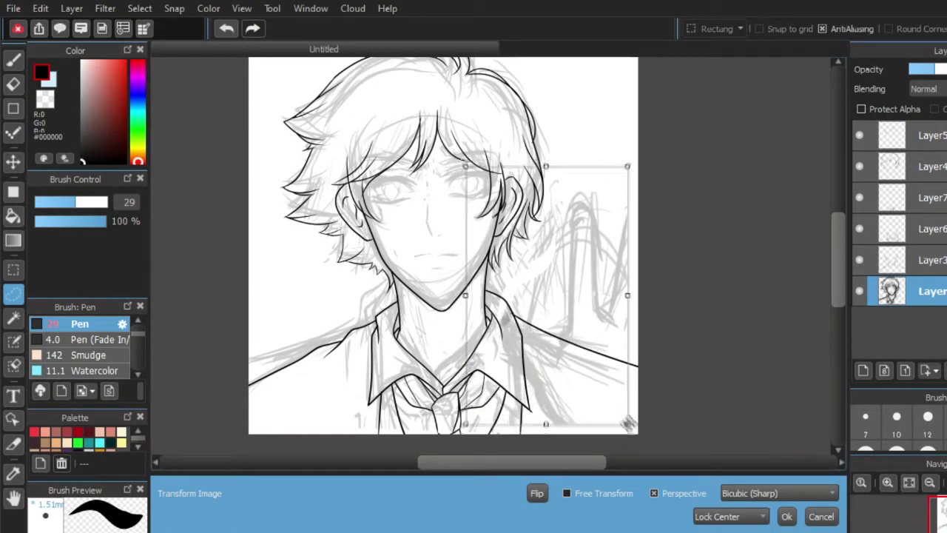
click(787, 516)
key(b)
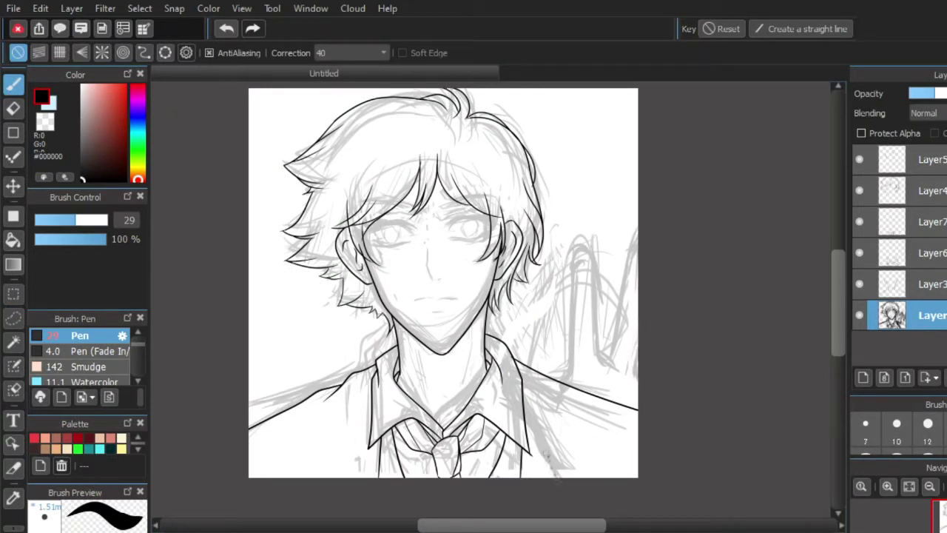
mouse_move(528, 423)
mouse_down()
mouse_move(538, 342)
mouse_move(561, 411)
mouse_up()
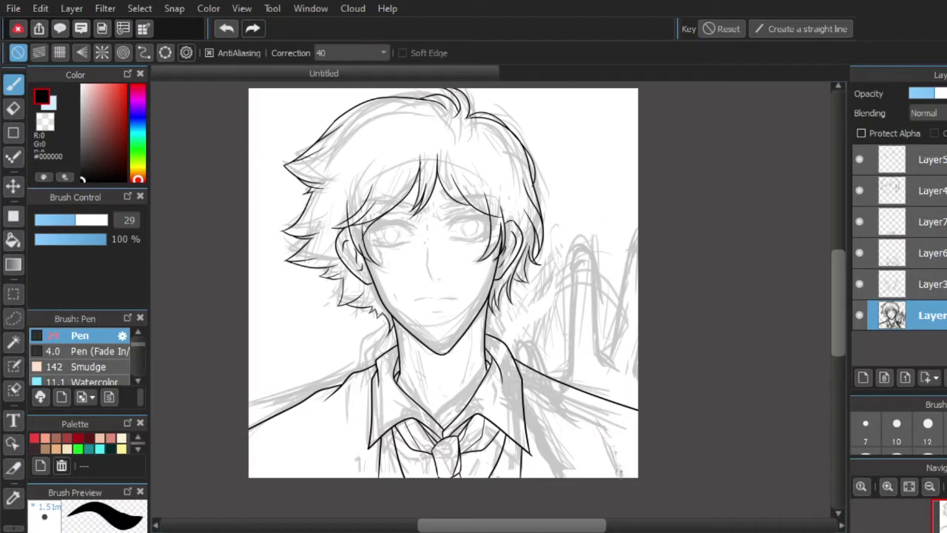
- Add a new layer above Layer2 and ink the tall finger, the gap beside it and the next finger's edge at size 10
click(863, 378)
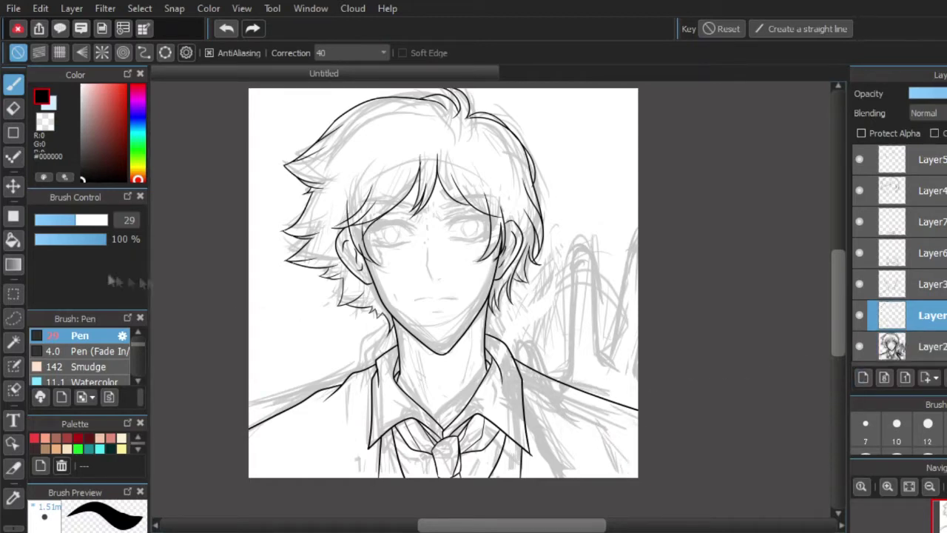
click(946, 429)
scroll(608, 388, up, 2)
scroll(590, 365, down, 1)
drag(588, 368, 567, 344)
key(bracketleft)
key(bracketleft)
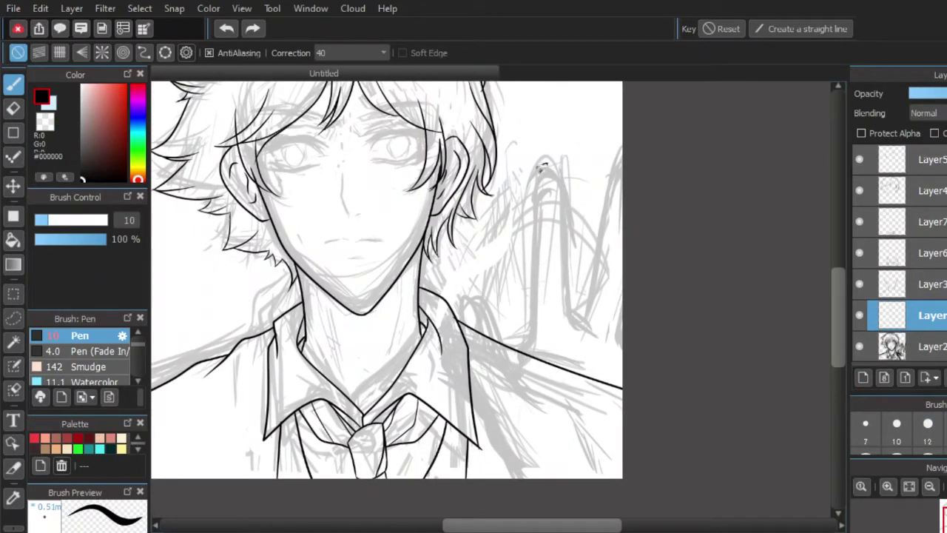
drag(546, 164, 560, 178)
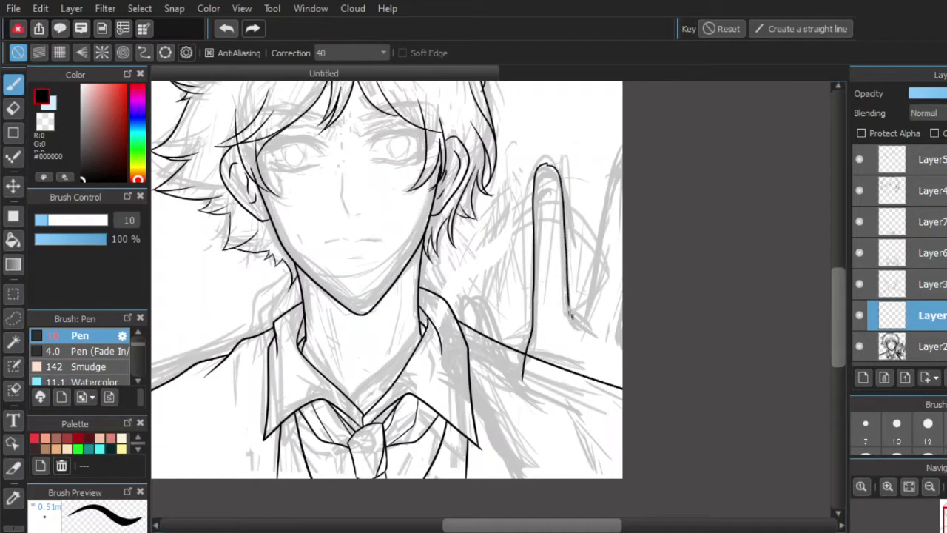
mouse_move(591, 312)
mouse_down()
mouse_move(623, 152)
mouse_move(589, 325)
mouse_up()
click(231, 32)
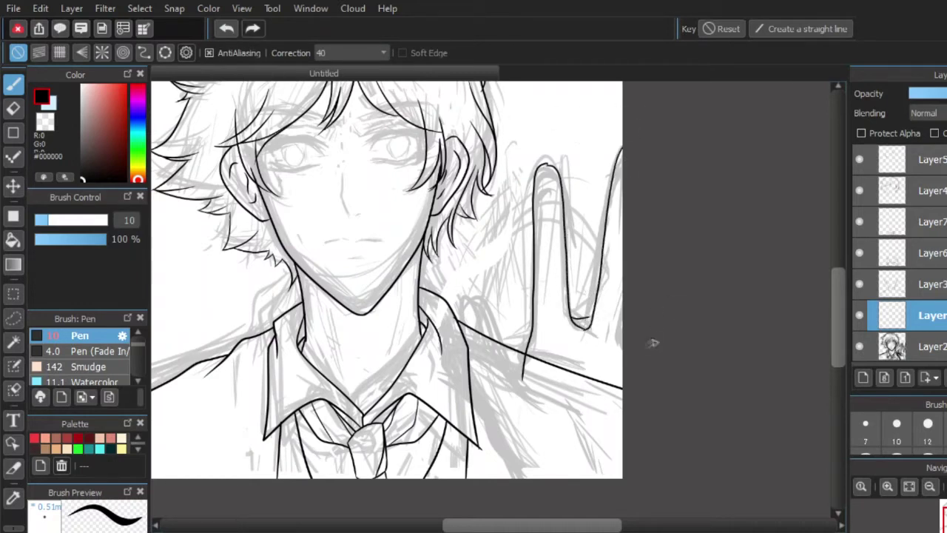
- Erase the uneven tip of the tall finger and redraw it as a smooth rounded curve
scroll(543, 180, up, 4)
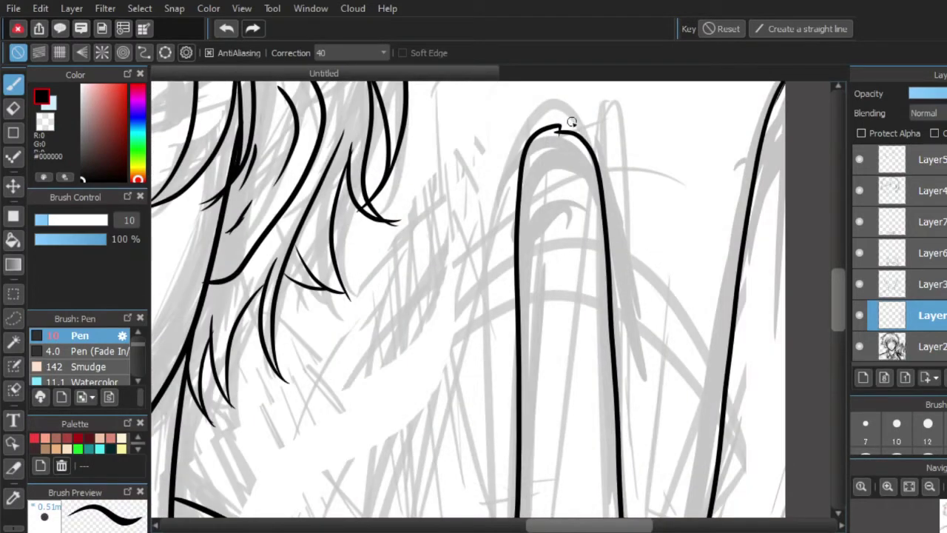
click(18, 108)
drag(564, 127, 524, 152)
click(15, 85)
mouse_move(520, 186)
mouse_down()
mouse_move(541, 136)
mouse_move(594, 151)
mouse_up()
scroll(567, 141, down, 4)
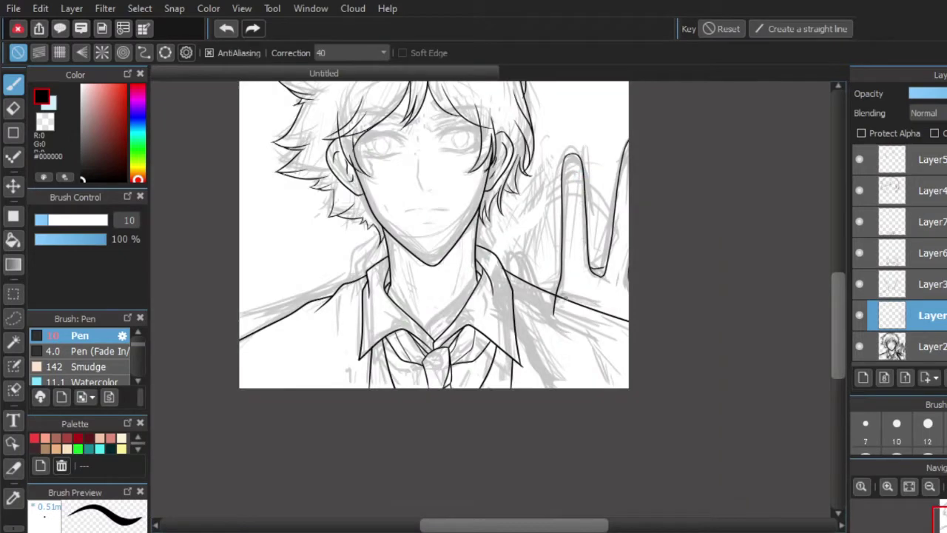
- Ink the outer and inner edges of the thumb and continue the outline down to the wrist
scroll(592, 319, up, 4)
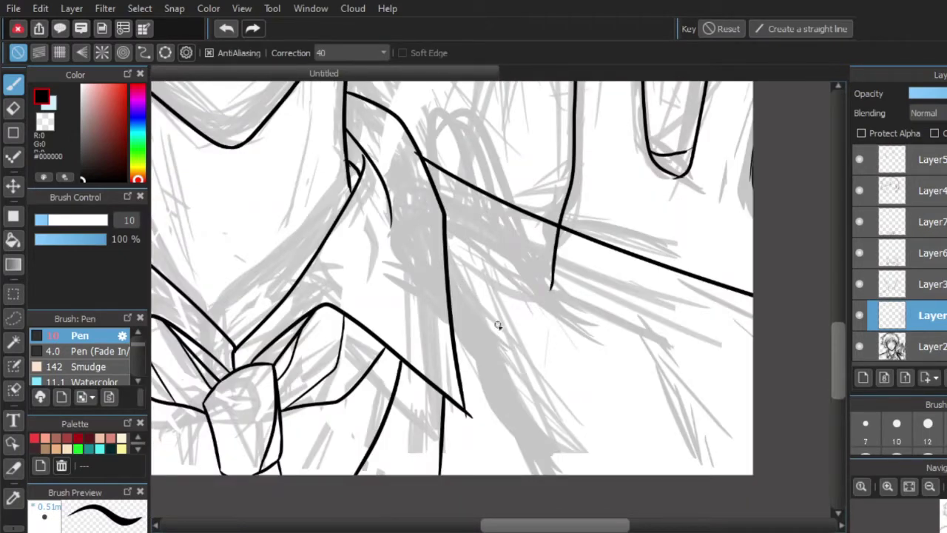
mouse_move(419, 127)
mouse_down()
mouse_move(489, 364)
mouse_move(557, 475)
mouse_up()
scroll(526, 390, down, 4)
scroll(515, 320, up, 5)
mouse_move(404, 210)
mouse_down()
mouse_move(526, 353)
mouse_move(538, 391)
mouse_move(603, 452)
mouse_up()
- Ink the crease where the thumb meets the palm at size 7 and erase the excess line around it
scroll(603, 448, down, 3)
scroll(655, 480, up, 4)
key(bracketleft)
drag(401, 325, 465, 292)
click(13, 109)
mouse_move(423, 351)
mouse_down()
mouse_move(441, 350)
mouse_move(416, 351)
mouse_move(493, 397)
mouse_up()
click(13, 85)
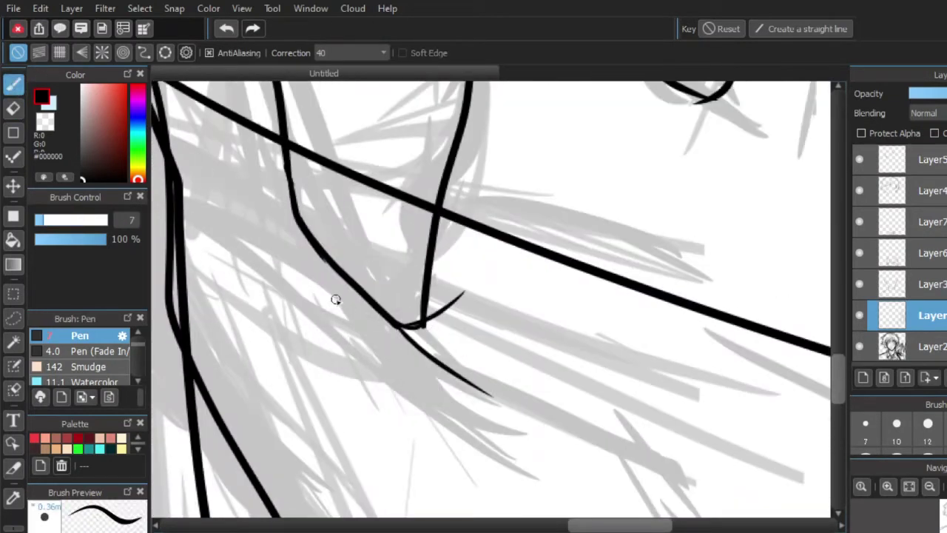
- Ink the palm creases, the base of the hand, the wrist edges and the finger joint lines at size 7
scroll(335, 298, down, 2)
mouse_move(402, 324)
mouse_down()
mouse_move(571, 438)
mouse_move(583, 457)
mouse_up()
mouse_move(390, 235)
mouse_down()
mouse_move(480, 221)
mouse_move(609, 246)
mouse_up()
drag(560, 286, 642, 405)
drag(419, 293, 528, 274)
scroll(548, 211, down, 2)
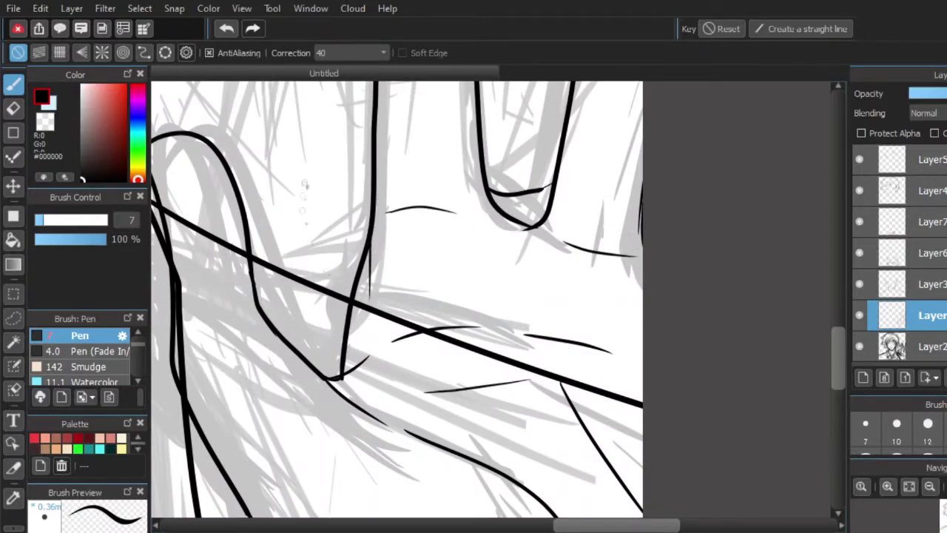
scroll(483, 214, down, 2)
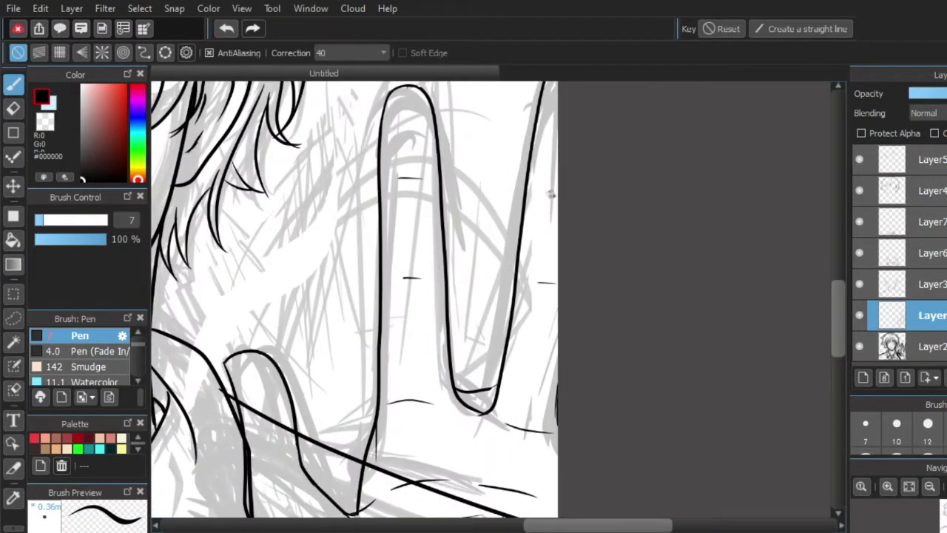
scroll(553, 193, down, 3)
scroll(494, 214, up, 6)
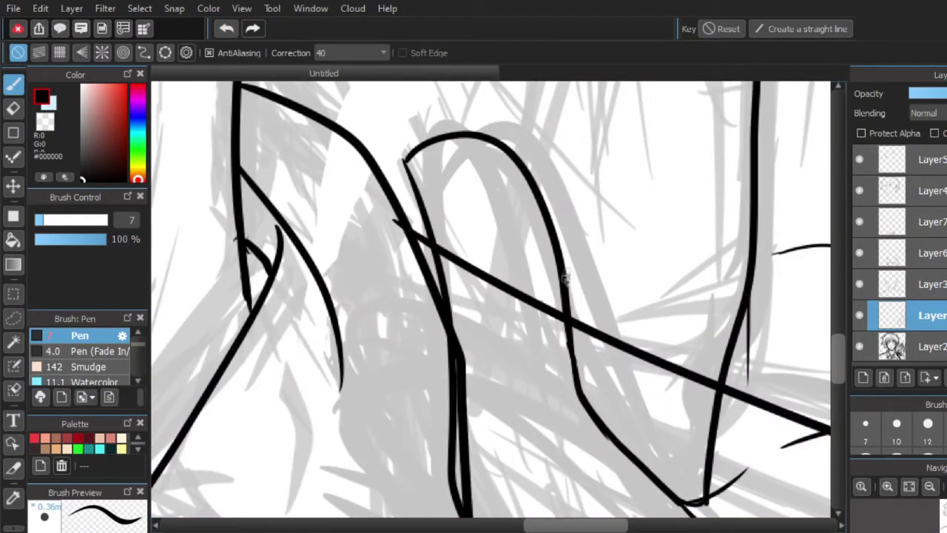
- Toggle layer visibility to find which layer holds the shoulder line that crosses the thumb
scroll(416, 316, down, 4)
click(859, 316)
click(859, 316)
click(859, 284)
click(859, 285)
scroll(363, 344, up, 1)
key(e)
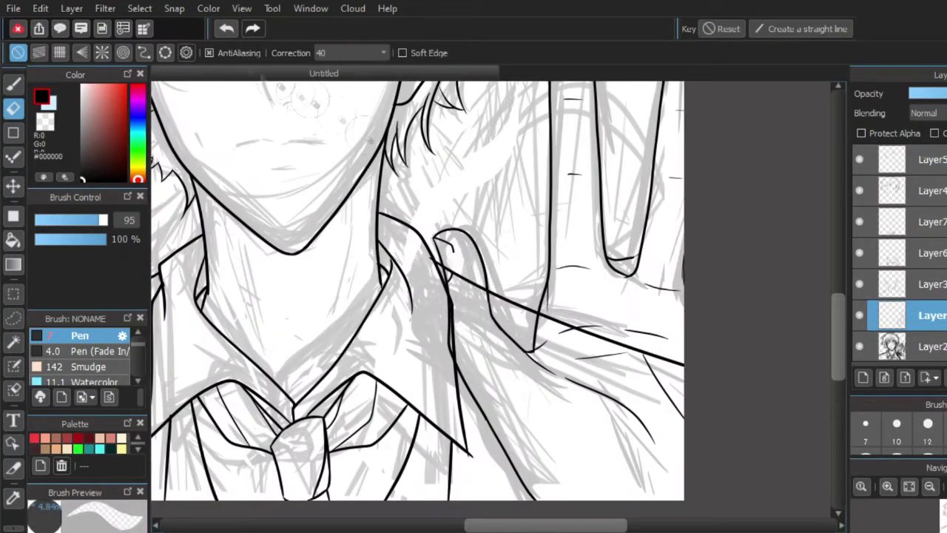
key(ctrl+z)
- Select the layer holding the shoulder line and erase the part that crosses the inside of the thumb
click(880, 287)
click(859, 285)
click(859, 285)
scroll(484, 282, up, 4)
drag(441, 268, 480, 287)
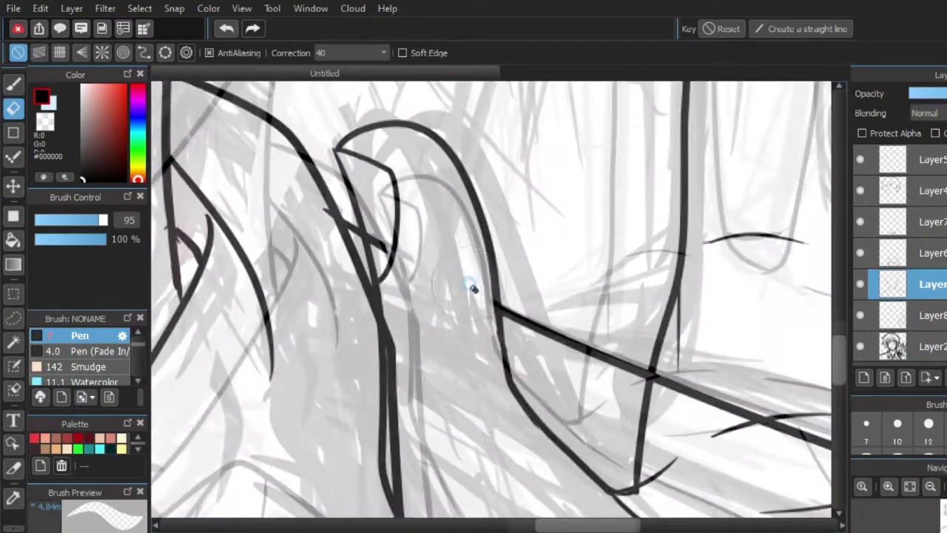
- Reduce the eraser to size 26 and erase the shoulder line where it crosses the palm
click(73, 220)
scroll(660, 431, down, 2)
scroll(742, 424, up, 1)
scroll(669, 377, down, 4)
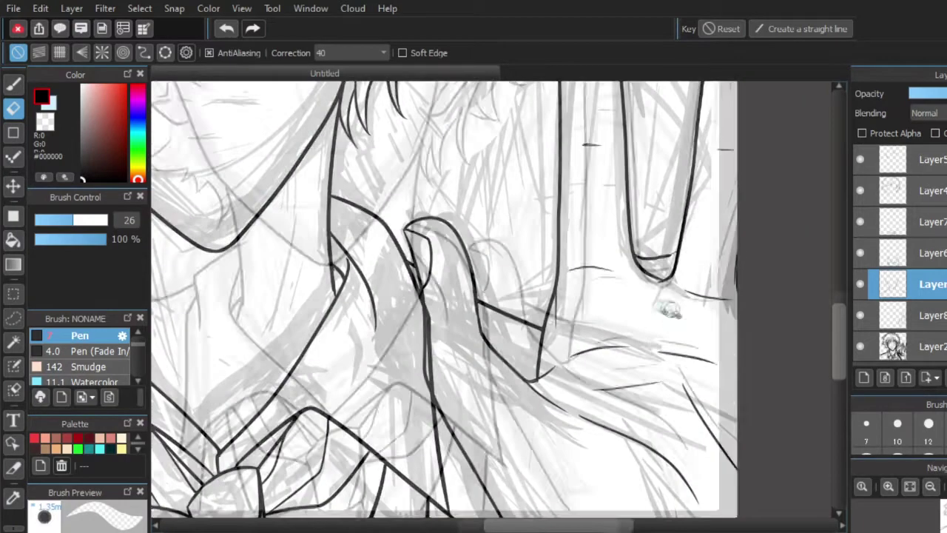
click(861, 346)
click(860, 346)
scroll(587, 343, up, 2)
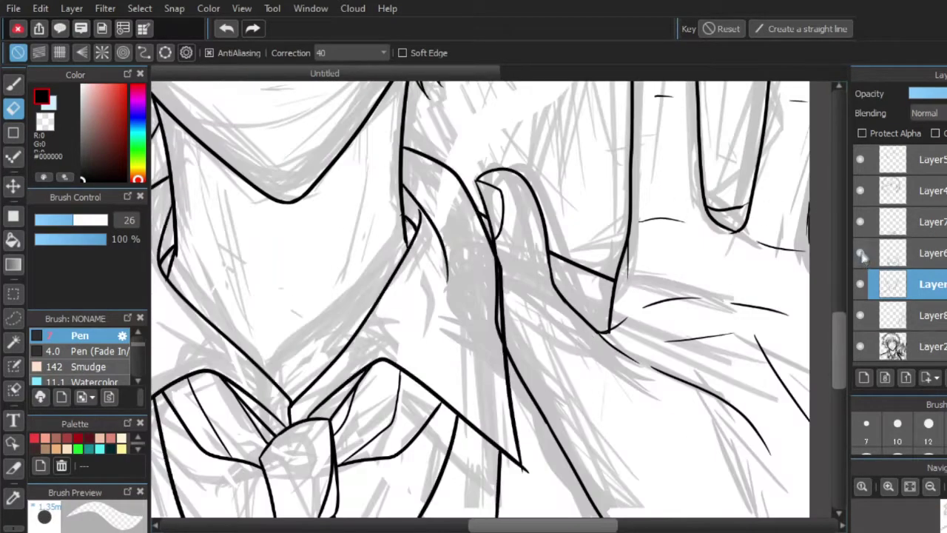
- Add a new layer for the eyes and place it directly above the sketch layer
click(867, 253)
scroll(518, 318, down, 2)
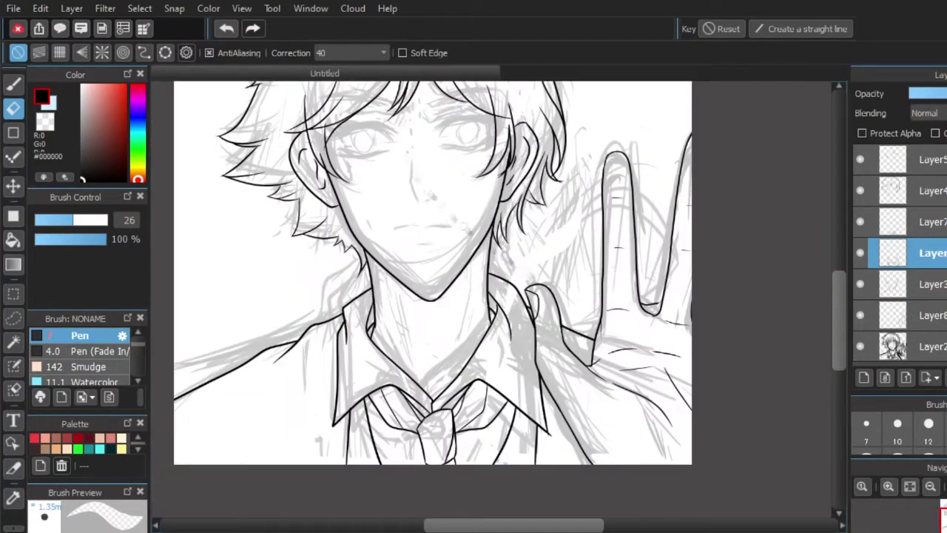
drag(432, 195, 595, 288)
scroll(603, 281, up, 2)
click(930, 324)
click(863, 378)
drag(931, 326, 935, 358)
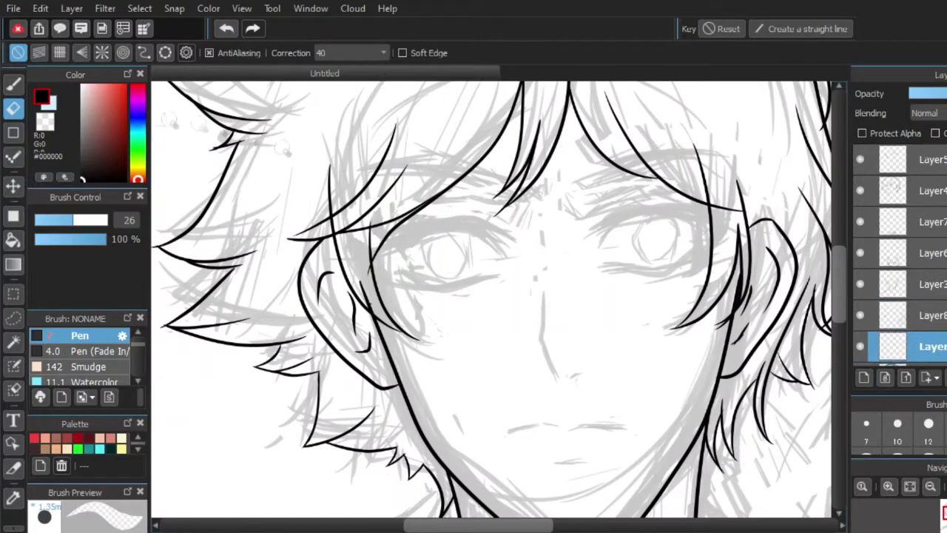
- Ink a thick, tapering upper lash line on the eye nearer the raised hand at pen size 12.6
click(13, 85)
click(53, 222)
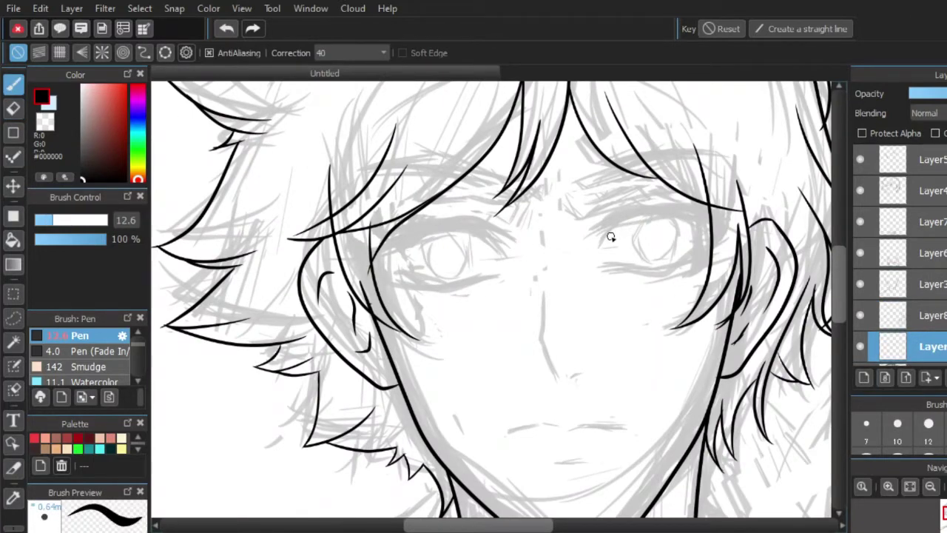
scroll(644, 252, up, 4)
drag(375, 307, 806, 231)
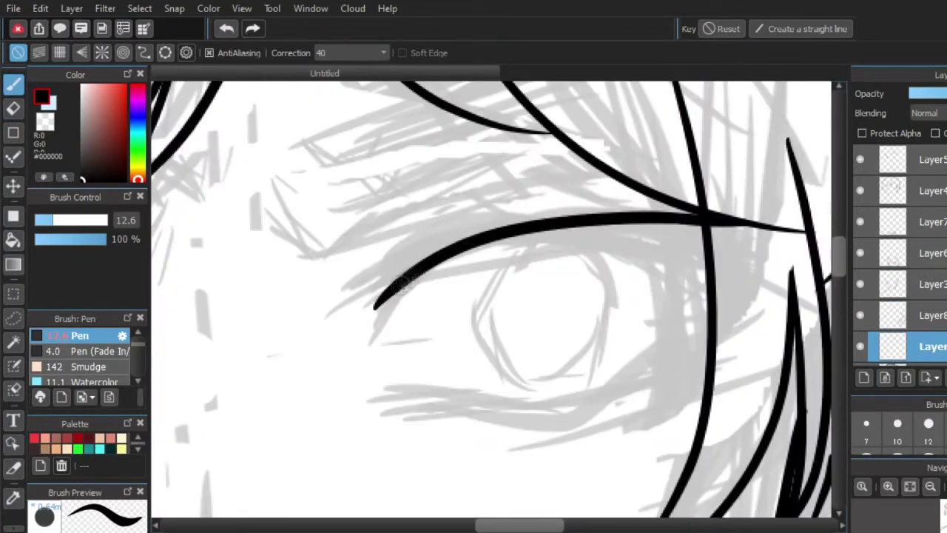
mouse_move(402, 285)
mouse_down()
mouse_move(454, 255)
mouse_move(768, 227)
mouse_up()
drag(633, 231, 434, 282)
key(ctrl+z)
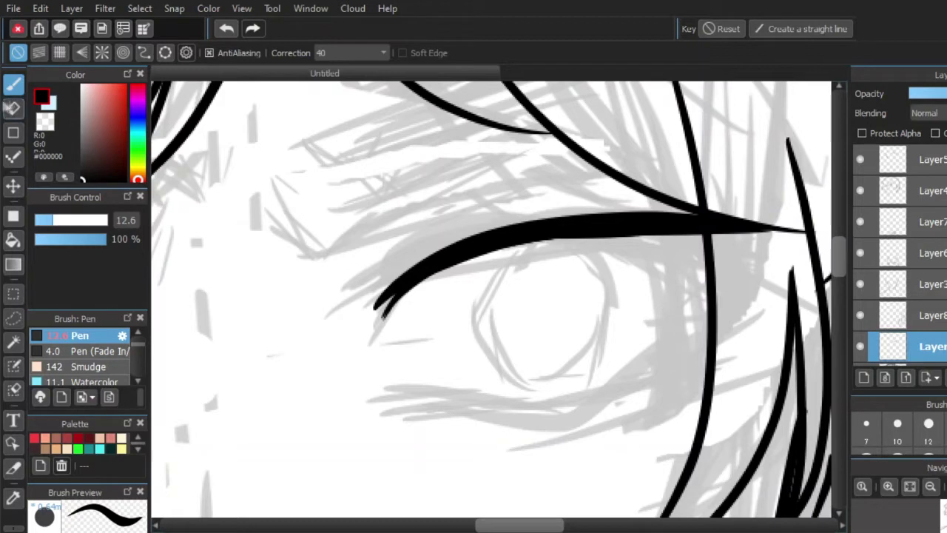
- Ink the lower eyelid of the same eye as one curved line at pen size 7
click(866, 423)
mouse_move(406, 391)
mouse_down()
mouse_move(560, 400)
mouse_move(739, 297)
mouse_up()
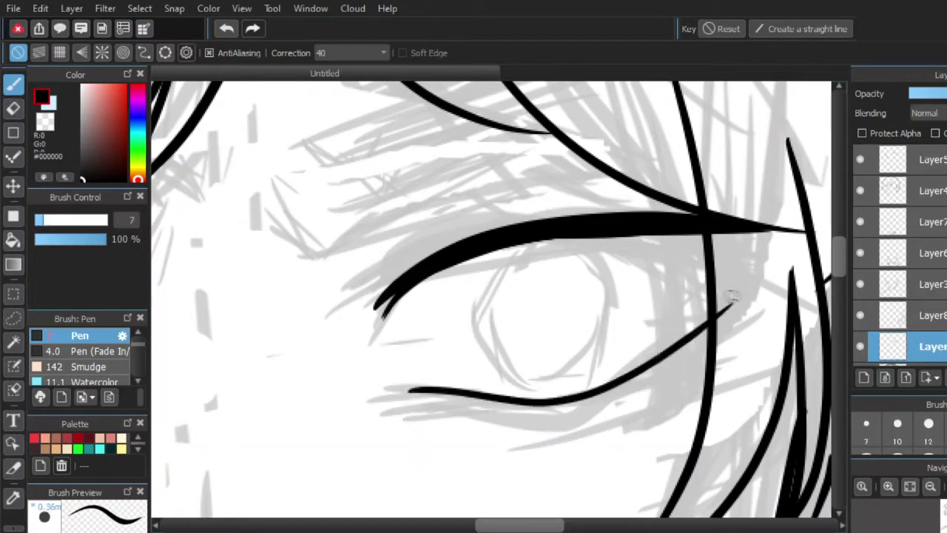
click(226, 29)
mouse_move(406, 391)
mouse_down()
mouse_move(716, 309)
mouse_move(644, 371)
mouse_move(489, 396)
mouse_move(404, 388)
mouse_up()
click(227, 31)
scroll(399, 307, down, 6)
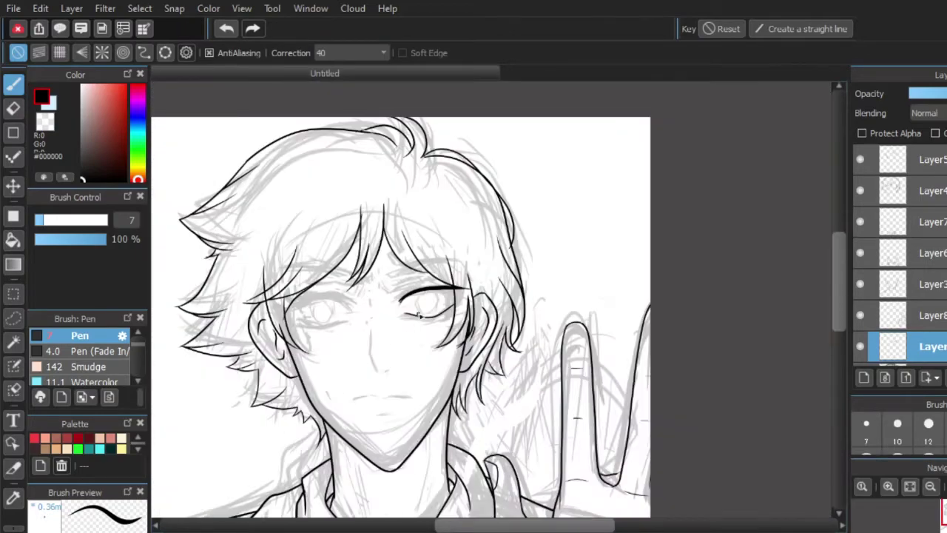
- Ink the eyelid crease as a thin curve above the upper lash line at size 7
scroll(422, 318, up, 8)
drag(215, 275, 589, 140)
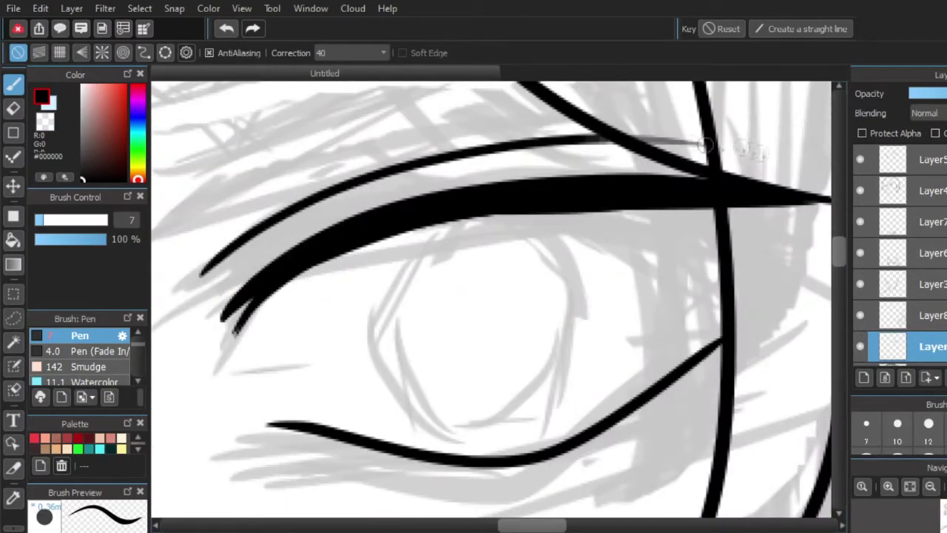
key(ctrl+minus)
key(ctrl+plus)
key(ctrl+plus)
scroll(577, 215, up, 1)
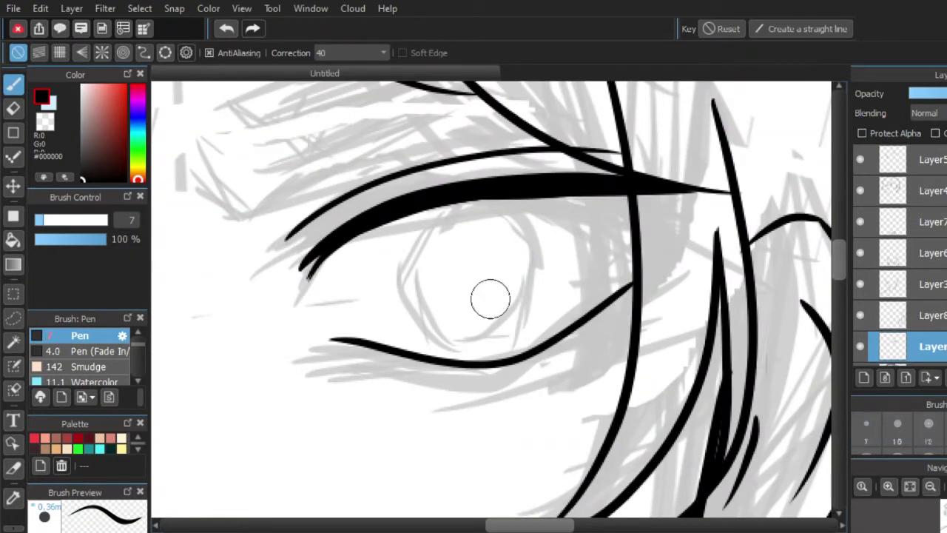
- Ink thin crease lines beneath the lower eyelid and extend the inner corner of the upper lash line
drag(540, 379, 617, 331)
key(ctrl+plus)
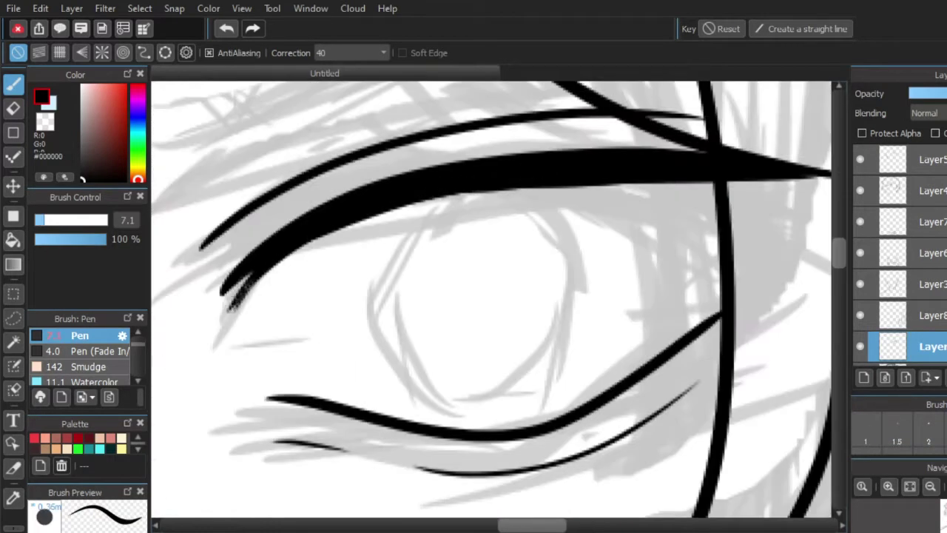
drag(285, 226, 405, 176)
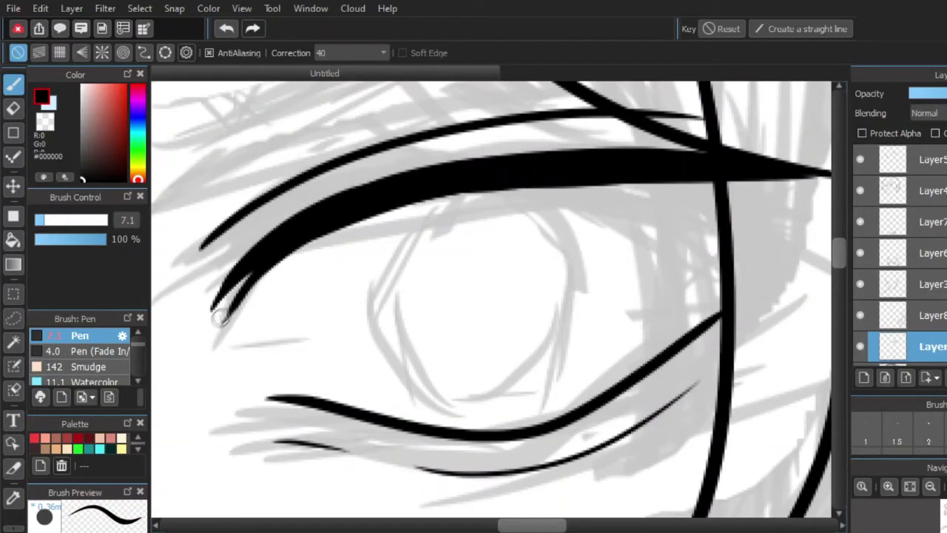
- Lasso the finished eye lines and copy and paste them onto a new layer
scroll(392, 147, down, 5)
scroll(426, 154, up, 2)
click(13, 319)
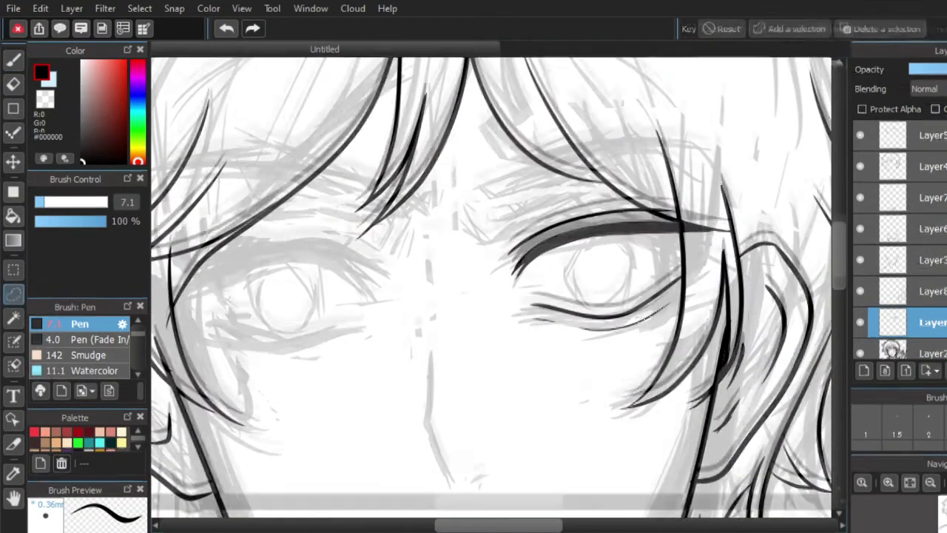
drag(613, 176, 592, 160)
click(40, 9)
click(109, 133)
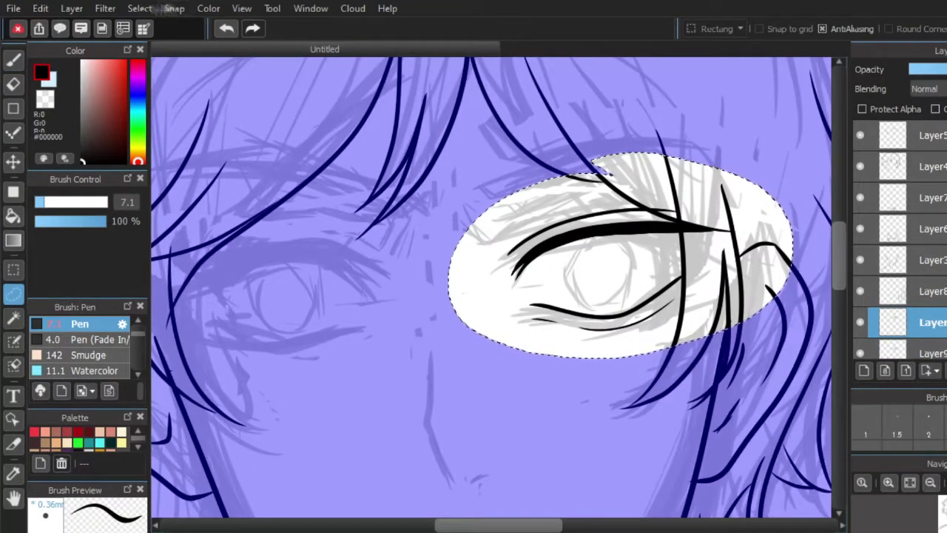
- Transform the pasted eye: flip it horizontally and move it over the other sketched eye
click(140, 9)
click(178, 111)
drag(614, 259, 403, 265)
click(538, 493)
drag(518, 277, 391, 311)
scroll(405, 240, down, 5)
scroll(368, 252, up, 3)
drag(546, 323, 555, 299)
- Fine-tune the rotation and position of the mirrored eye to fit the sketch and apply the transform
scroll(388, 180, down, 4)
scroll(368, 215, up, 4)
drag(542, 245, 540, 253)
scroll(401, 245, down, 4)
scroll(380, 241, up, 4)
drag(411, 213, 408, 214)
drag(461, 296, 468, 289)
scroll(404, 199, down, 3)
scroll(407, 205, up, 3)
scroll(394, 187, down, 3)
scroll(413, 198, up, 1)
scroll(413, 197, up, 3)
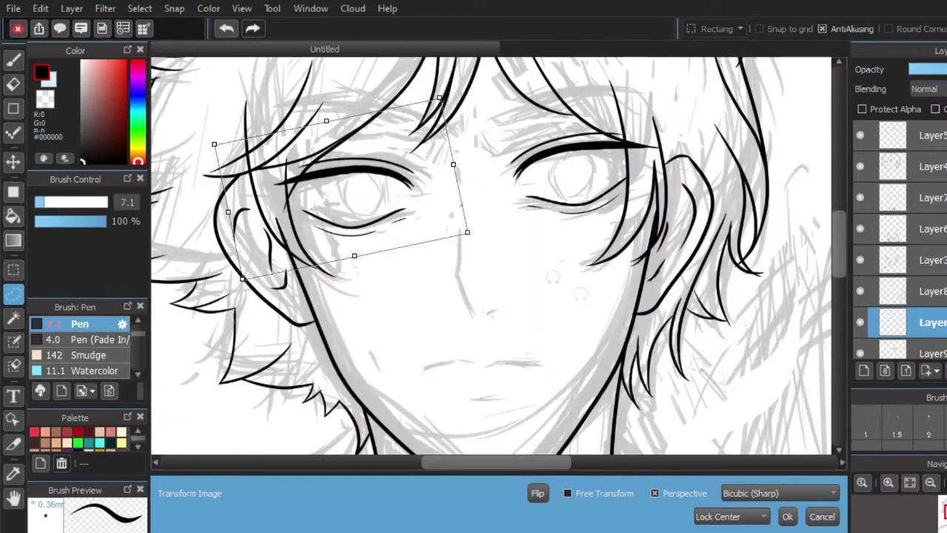
click(788, 517)
- Lasso the original eye and merge the mirrored copy into the eye layer
drag(579, 142, 569, 132)
click(946, 371)
click(881, 313)
- Transform the original eye with a slight rotation and shift to balance the pair, apply it and clear the selection
click(140, 9)
click(180, 213)
drag(712, 239, 706, 249)
drag(659, 216, 661, 219)
drag(793, 300, 799, 292)
scroll(537, 326, down, 3)
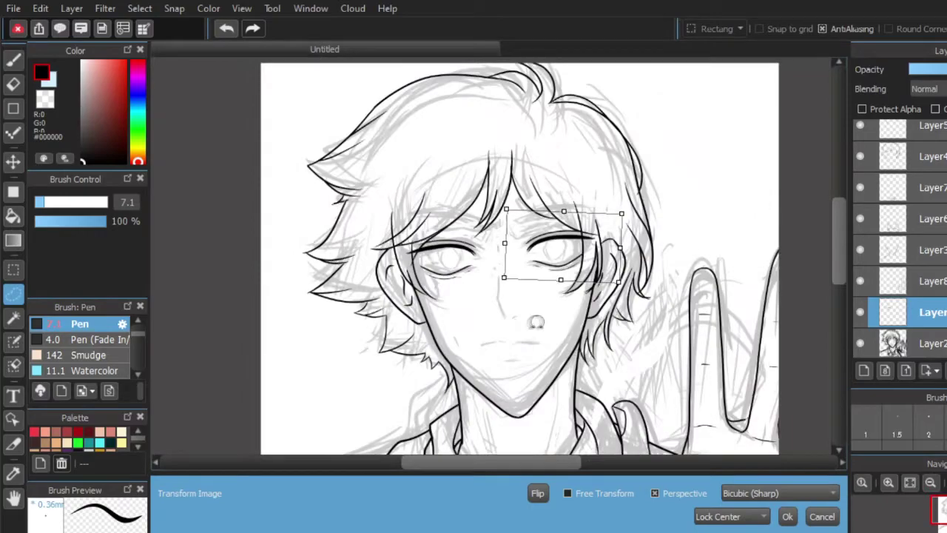
scroll(535, 333, up, 2)
click(788, 517)
key(ctrl+d)
- Ink the nose and the mouth line on a new layer at pen size 7
scroll(449, 341, up, 3)
key(b)
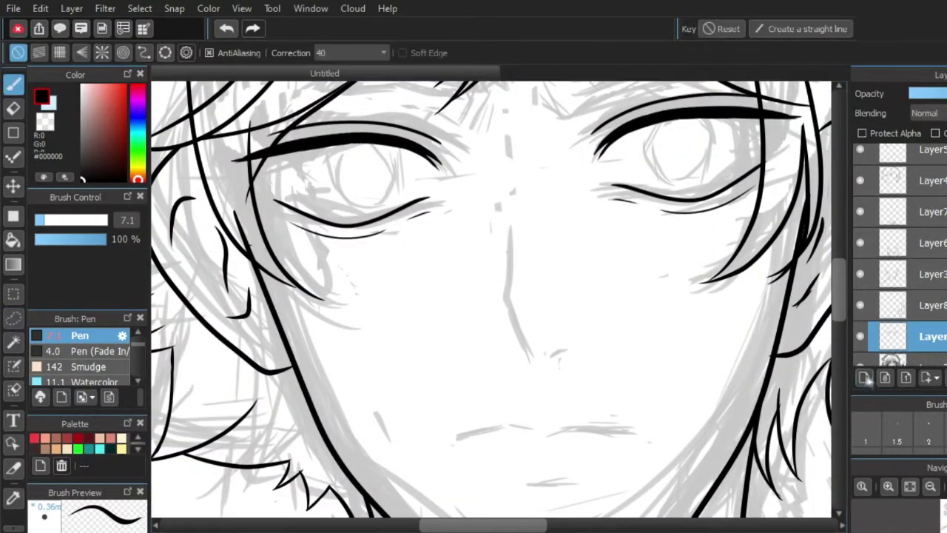
scroll(476, 431, up, 2)
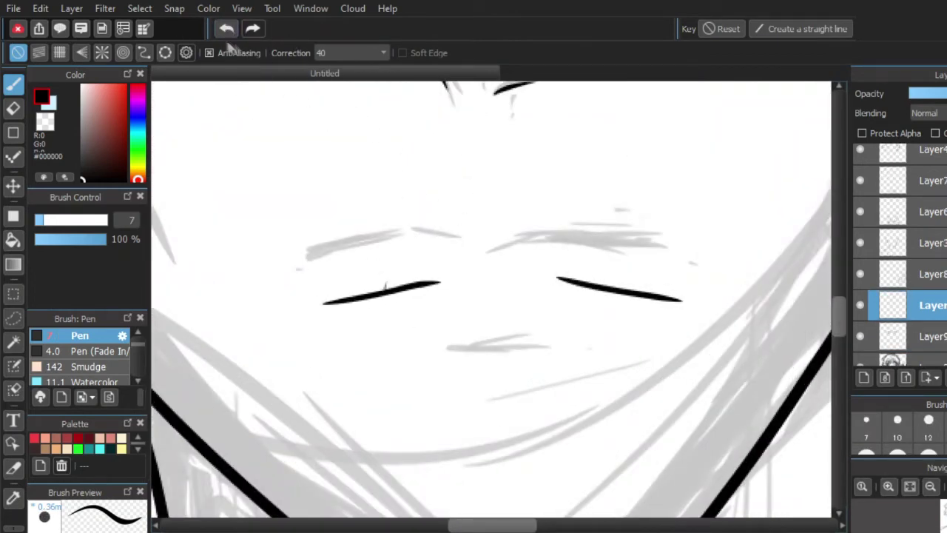
key(ctrl+z)
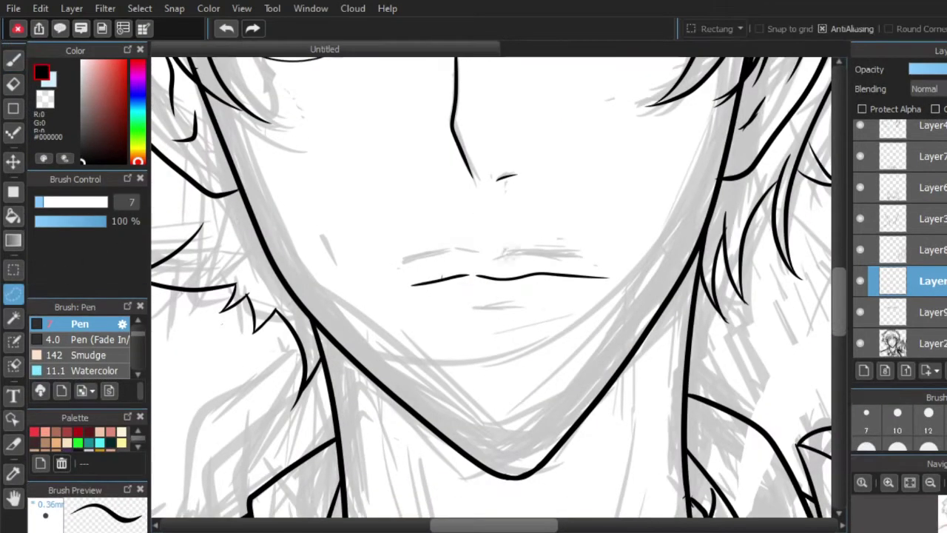
- Lasso the mouth line, move it slightly up towards the nose and apply the transform
drag(381, 277, 346, 279)
click(140, 9)
click(174, 140)
drag(586, 230, 573, 218)
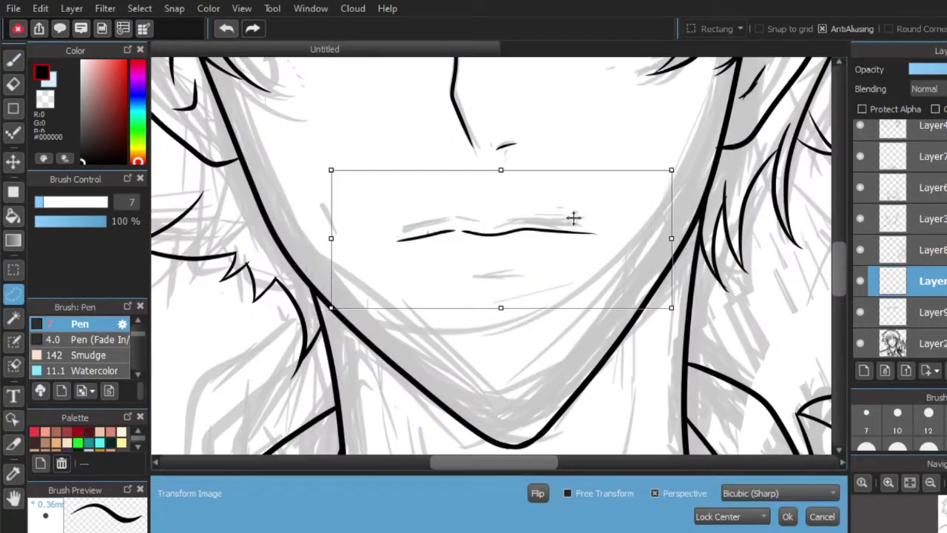
scroll(521, 246, down, 3)
scroll(503, 259, up, 2)
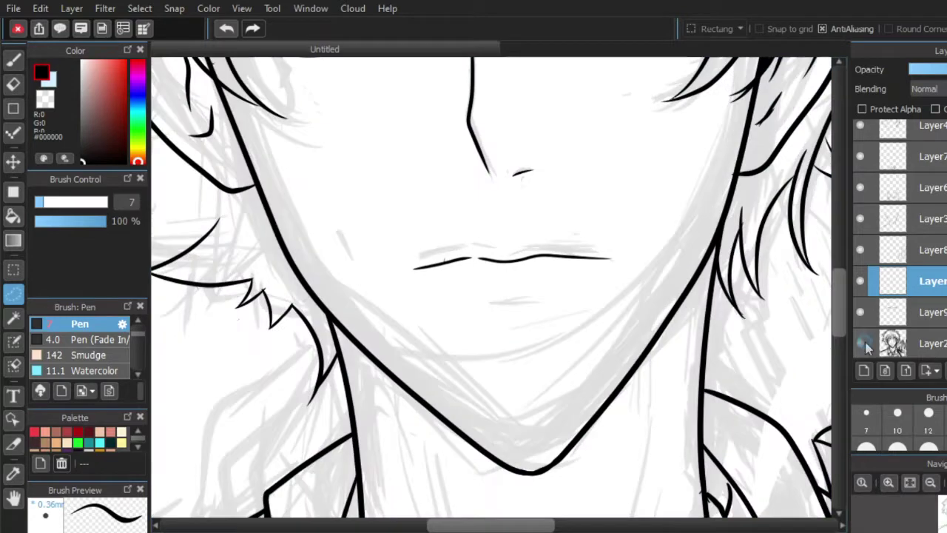
- With the sketch hidden, thicken the mouth corners and ink a short line below the lower lip
scroll(560, 321, up, 2)
key(b)
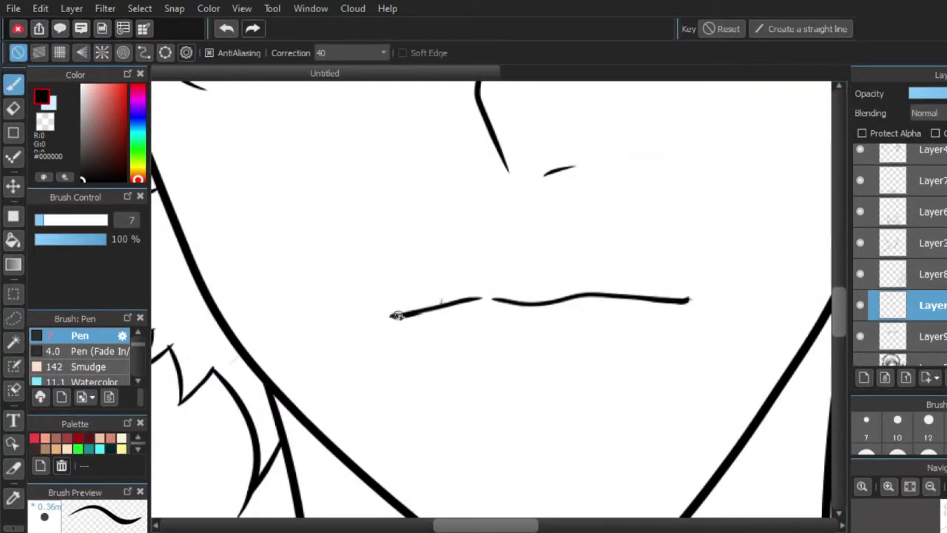
scroll(481, 307, down, 4)
scroll(491, 321, up, 7)
drag(309, 270, 612, 262)
scroll(496, 323, down, 7)
click(861, 360)
- Ink the oval iris outline in the eye away from the raised hand at size 7 and clean its edge
scroll(457, 192, up, 4)
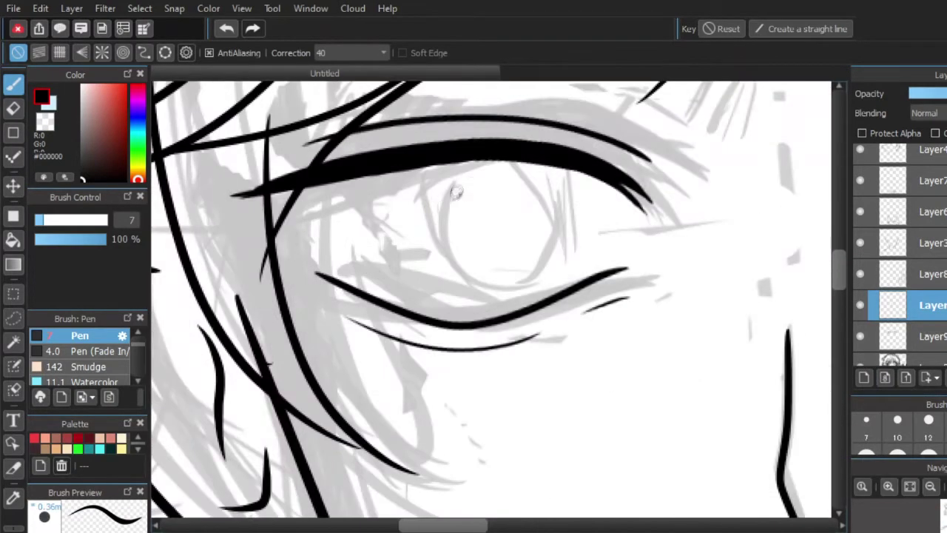
scroll(415, 224, up, 2)
mouse_move(366, 105)
mouse_down()
mouse_move(458, 289)
mouse_move(368, 104)
mouse_up()
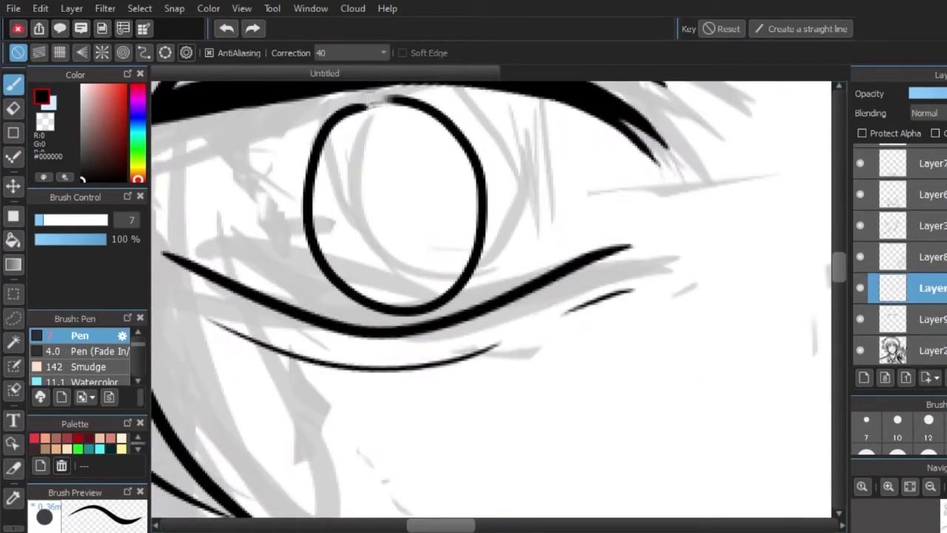
key(e)
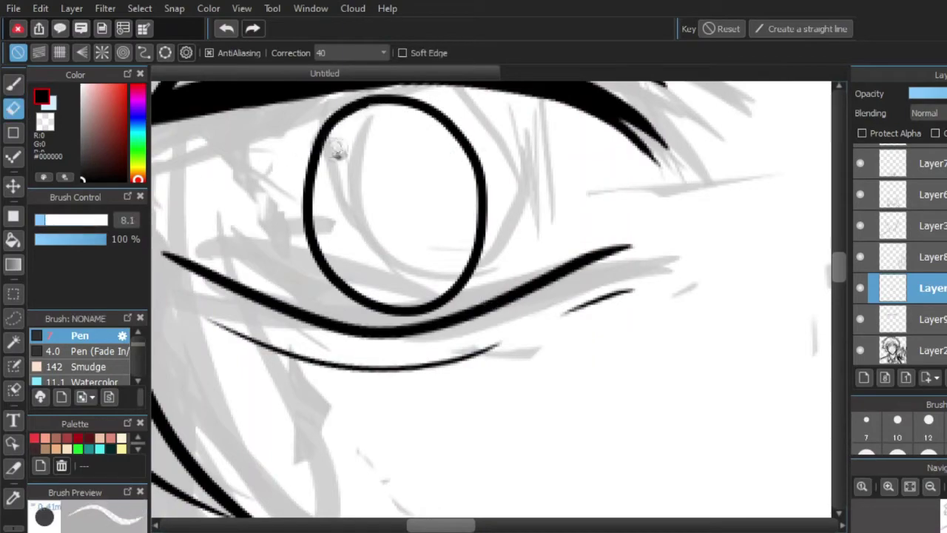
scroll(351, 330, down, 4)
scroll(363, 315, up, 4)
- Lasso the iris, rotate and shift it slightly between the eyelids, and apply the transform
click(14, 320)
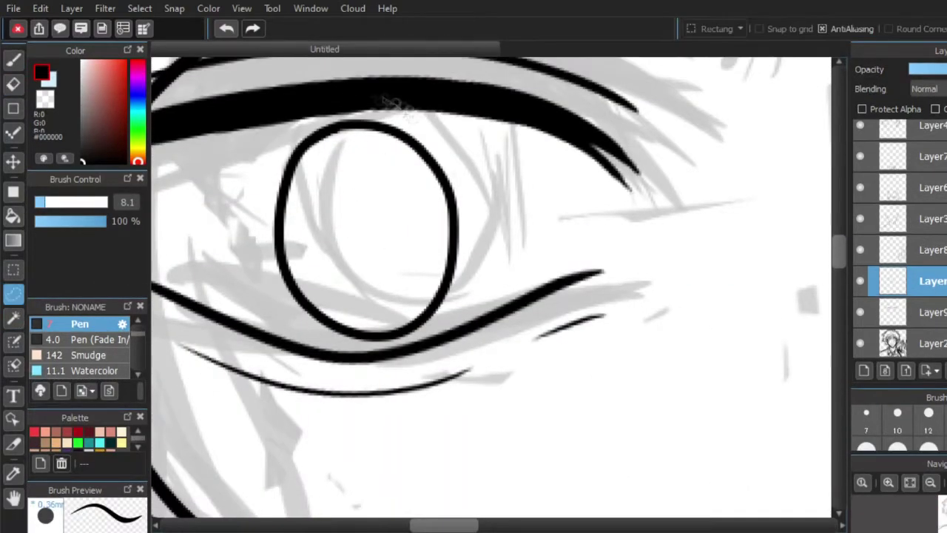
drag(392, 102, 411, 80)
key(ctrl+t)
drag(588, 395, 579, 407)
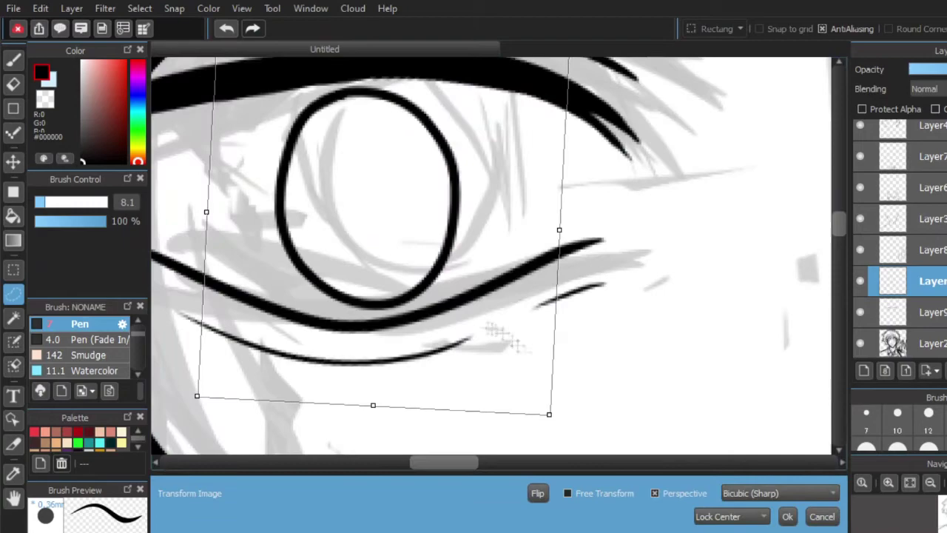
drag(477, 335, 465, 335)
drag(538, 414, 529, 404)
click(788, 516)
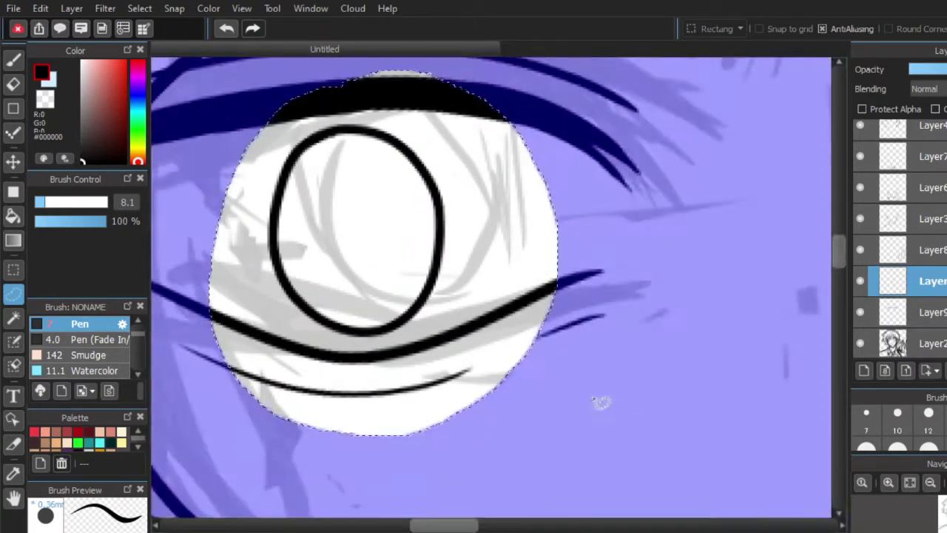
- Restore the cleared selection around the iris and copy and paste the iris onto a new layer
key(ctrl+d)
scroll(376, 277, down, 5)
scroll(380, 293, up, 3)
click(226, 28)
click(40, 9)
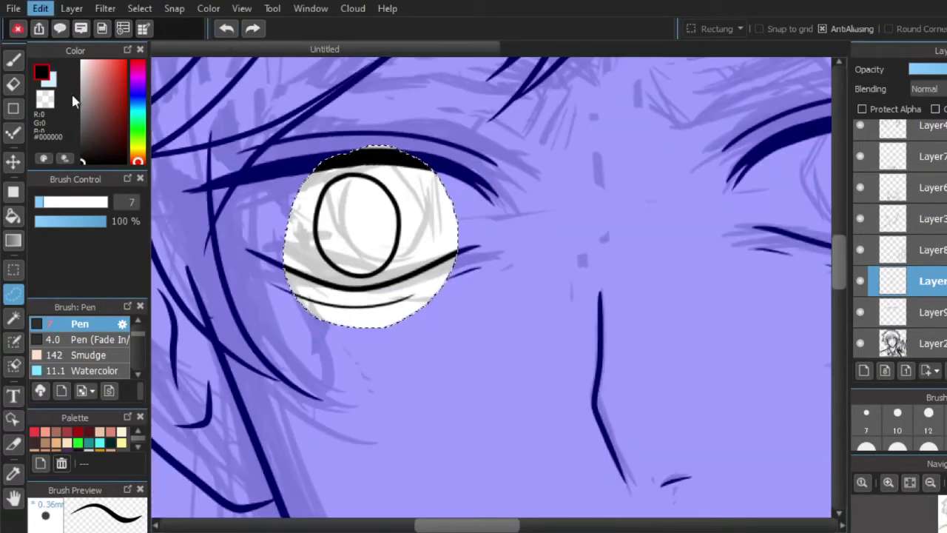
click(88, 111)
- Move the pasted iris into the eye nearer the raised hand, apply the transform and merge it into the layer below
click(140, 9)
click(227, 195)
scroll(227, 195, down, 3)
drag(271, 191, 444, 180)
scroll(446, 180, up, 5)
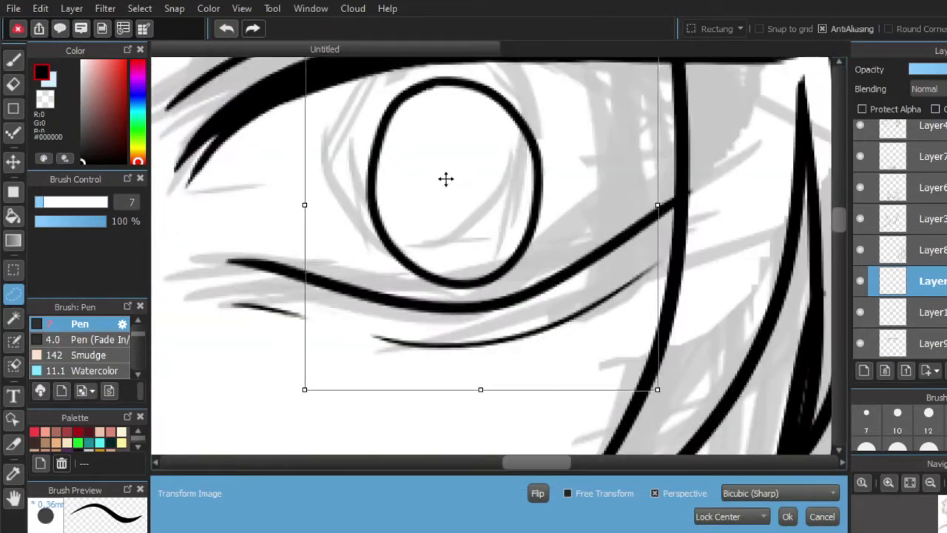
scroll(446, 180, down, 3)
scroll(488, 224, up, 3)
scroll(539, 171, down, 3)
scroll(442, 155, down, 3)
scroll(441, 171, up, 3)
click(794, 522)
click(787, 517)
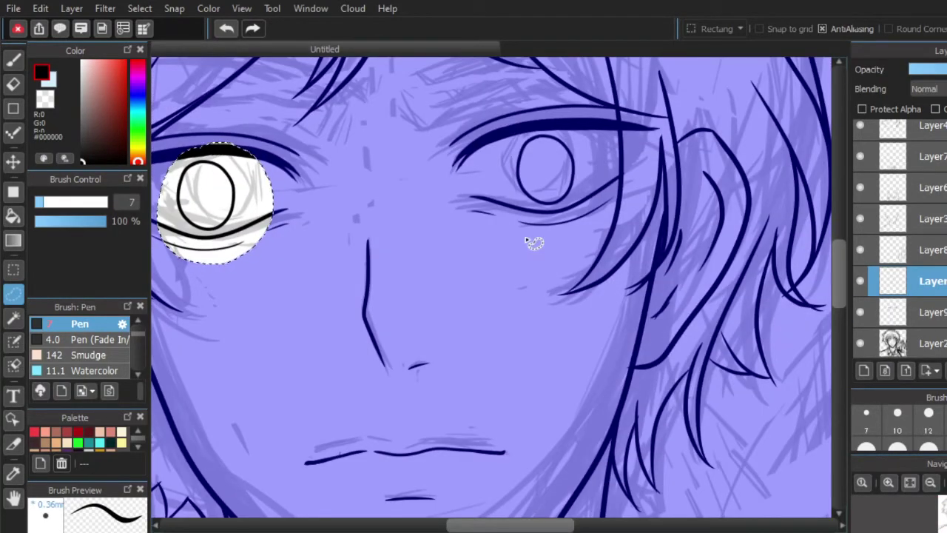
scroll(535, 239, down, 3)
scroll(481, 234, up, 3)
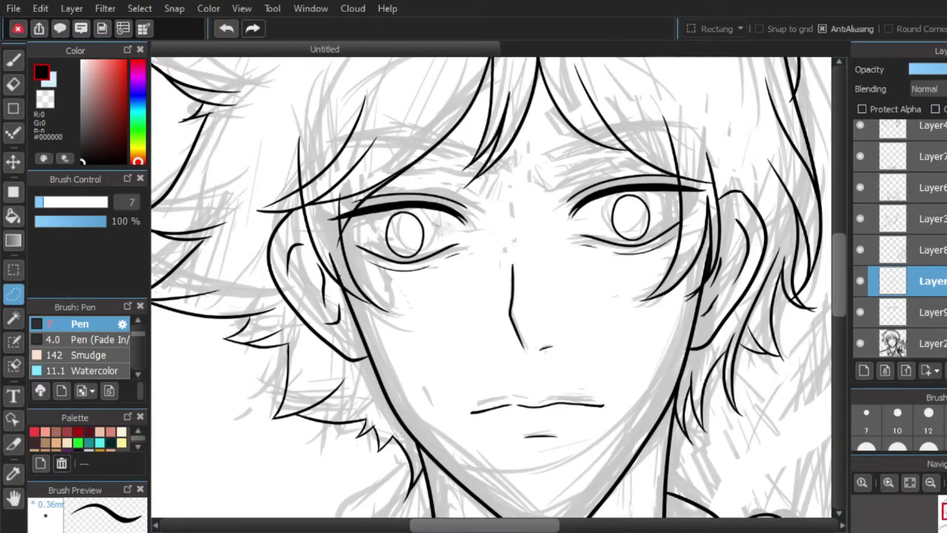
- Ink a small solid oval pupil in the centre of each iris with the pen at size 7
scroll(449, 226, up, 5)
key(b)
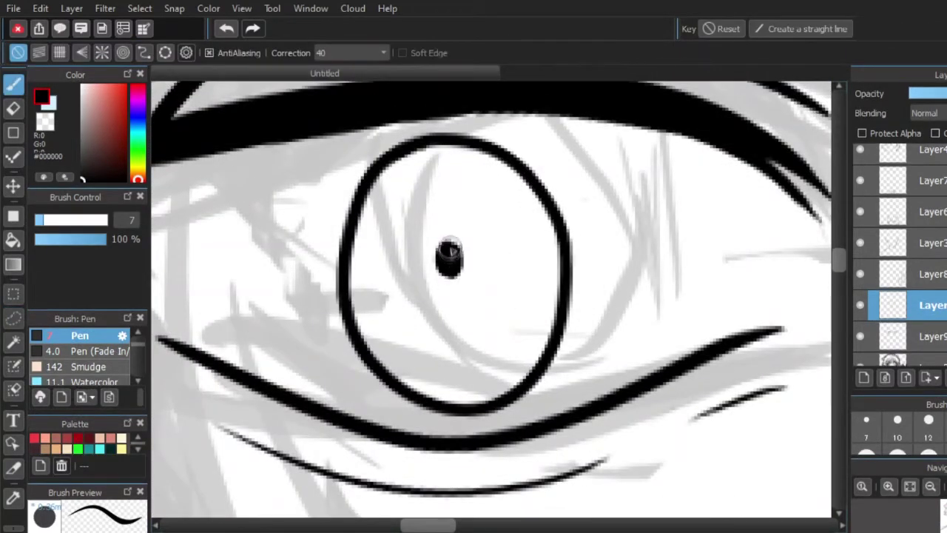
scroll(447, 261, down, 4)
scroll(700, 242, up, 3)
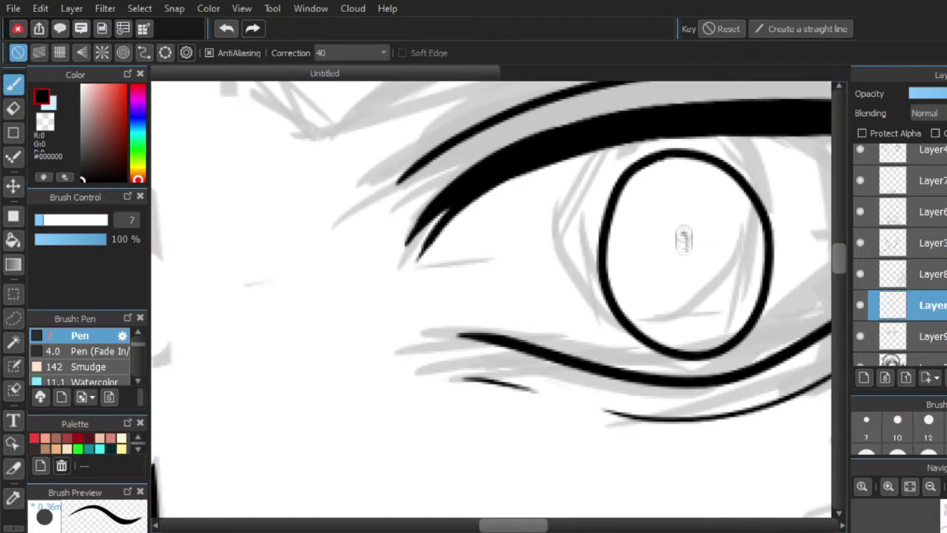
drag(689, 238, 692, 262)
scroll(681, 259, down, 4)
scroll(454, 197, up, 6)
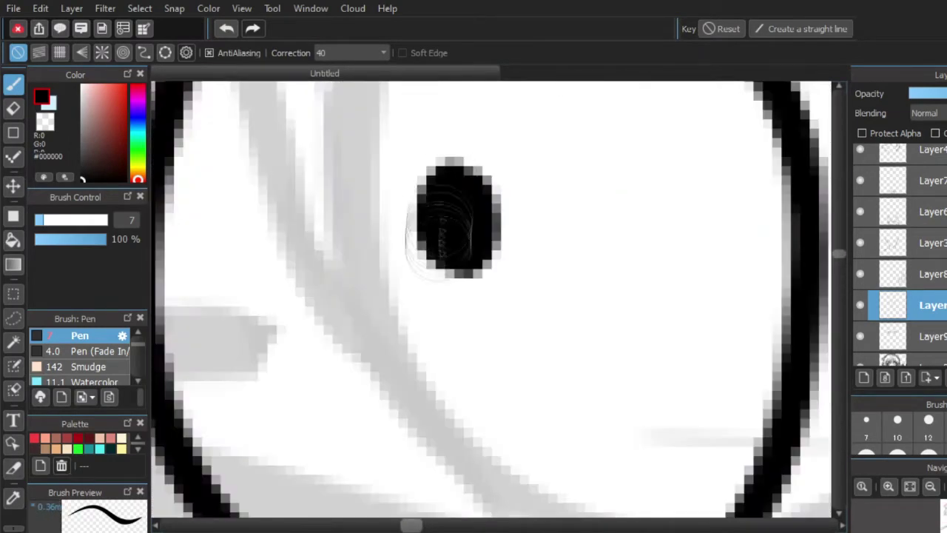
drag(449, 197, 459, 274)
scroll(402, 265, down, 4)
scroll(444, 296, up, 3)
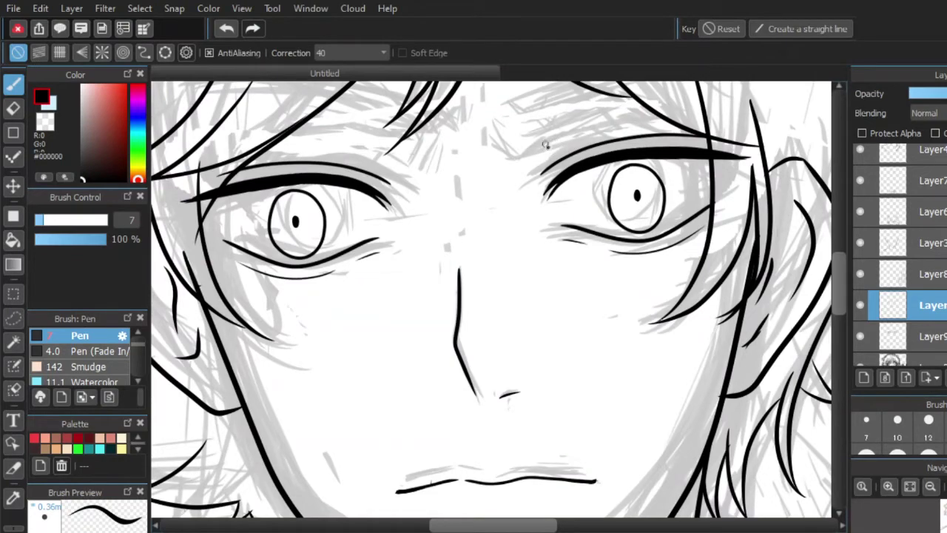
- Ink the long tapering upper and lower outlines of the eyebrow over the eye nearer the raised hand
drag(494, 164, 510, 240)
scroll(544, 219, up, 3)
mouse_move(290, 298)
mouse_down()
mouse_move(418, 320)
mouse_move(715, 205)
mouse_up()
mouse_move(291, 300)
mouse_down()
mouse_move(679, 200)
mouse_move(787, 203)
mouse_up()
drag(687, 213, 788, 202)
scroll(431, 257, down, 6)
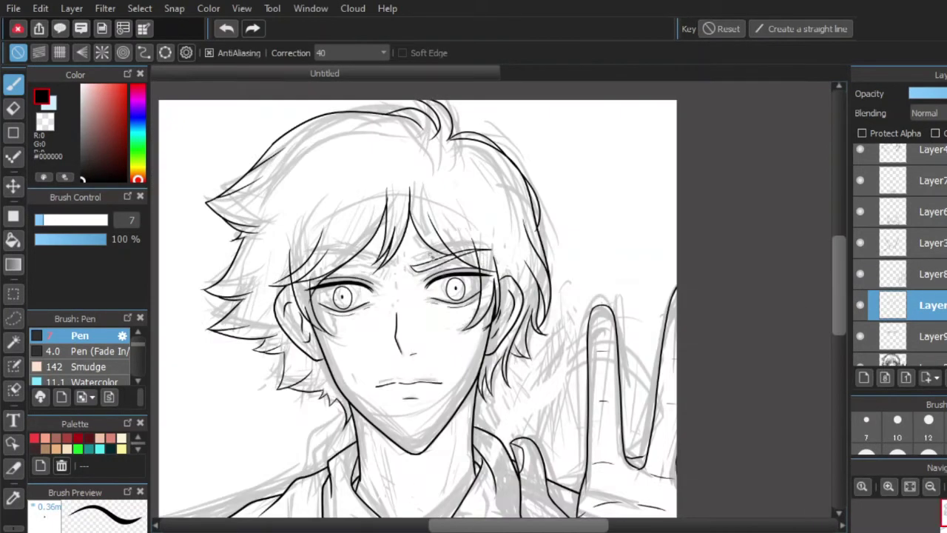
scroll(418, 293, up, 7)
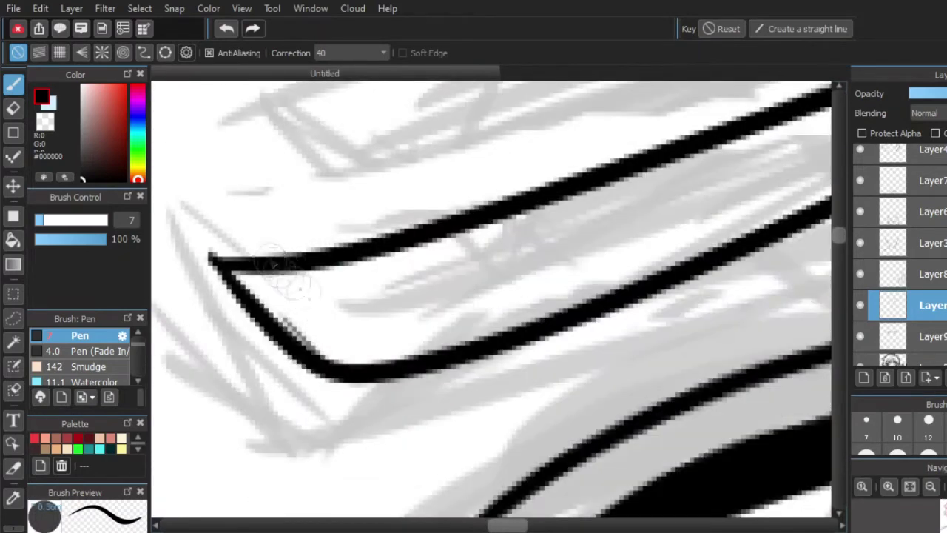
- Erase the pointed inner corner of the eyebrow outline and close that end with a short curved stroke
drag(286, 272, 388, 361)
click(226, 30)
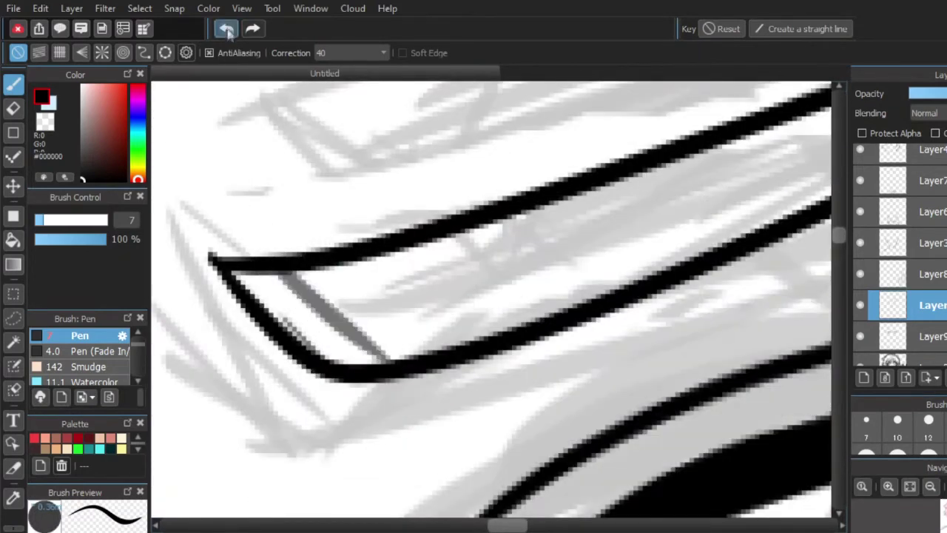
key(e)
mouse_move(208, 248)
mouse_down()
mouse_move(281, 294)
mouse_move(239, 260)
mouse_up()
key(b)
drag(299, 256, 392, 374)
- Fill the eyebrow's inner end with fine, overlapping hair strokes using the pen at size 4
drag(255, 260, 376, 388)
drag(256, 301, 368, 397)
drag(326, 334, 389, 378)
drag(311, 339, 368, 388)
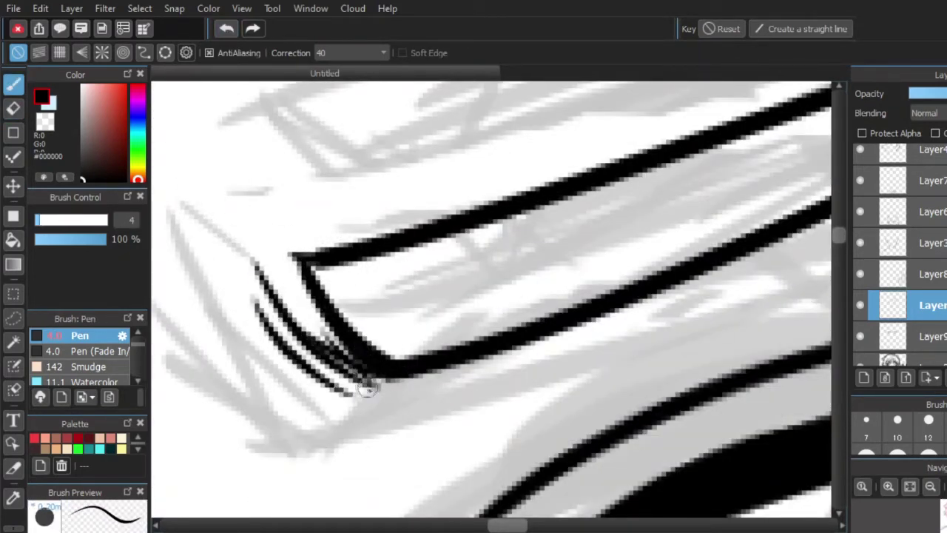
drag(244, 322, 374, 396)
drag(279, 222, 342, 350)
drag(311, 294, 365, 376)
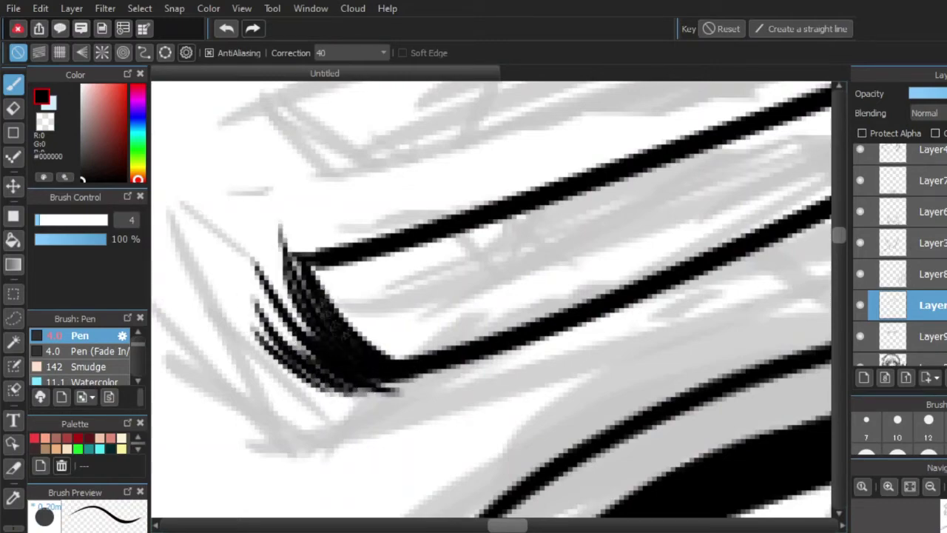
drag(355, 264, 418, 359)
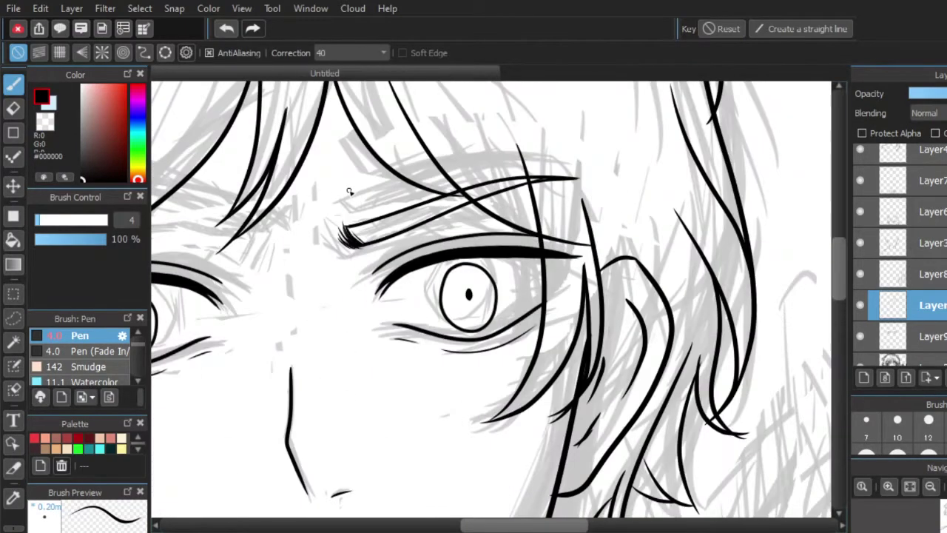
scroll(341, 169, up, 2)
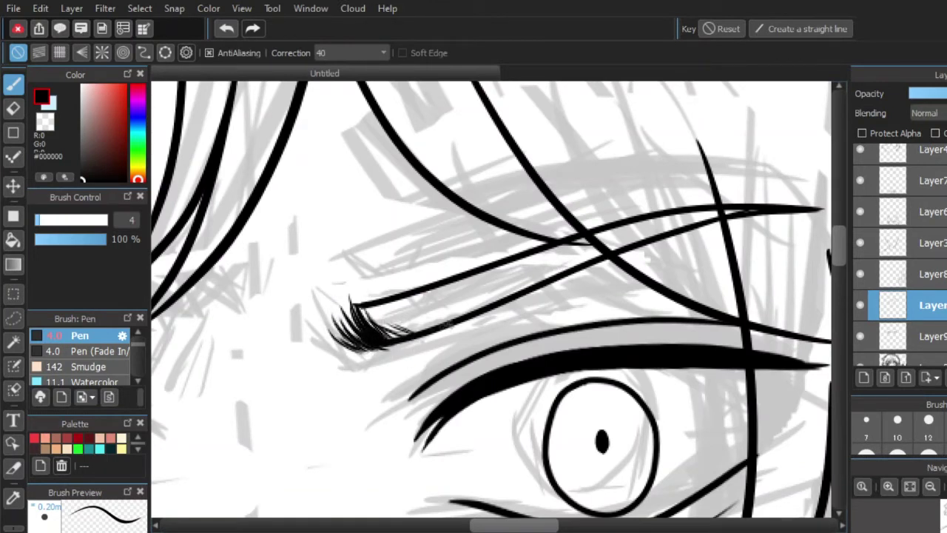
scroll(548, 281, down, 3)
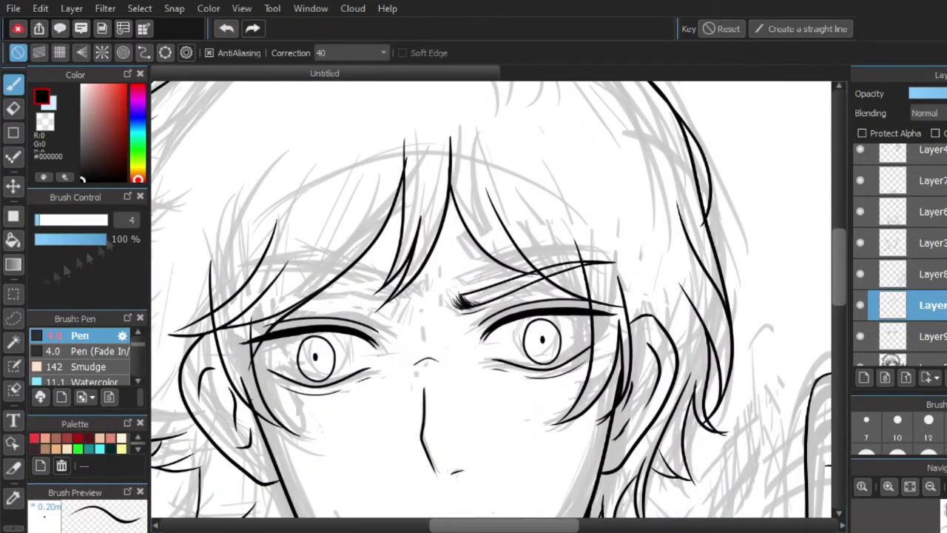
- Lasso the finished eyebrow, copy and paste it as a new layer, and flip the copy in a transform
key(m)
click(40, 9)
mouse_move(486, 235)
mouse_down()
mouse_move(483, 251)
mouse_move(456, 236)
mouse_move(362, 242)
mouse_up()
click(60, 97)
click(139, 9)
click(163, 141)
click(538, 493)
- Place the flipped eyebrow above the eye away from the raised hand and apply the transform
scroll(414, 330, down, 2)
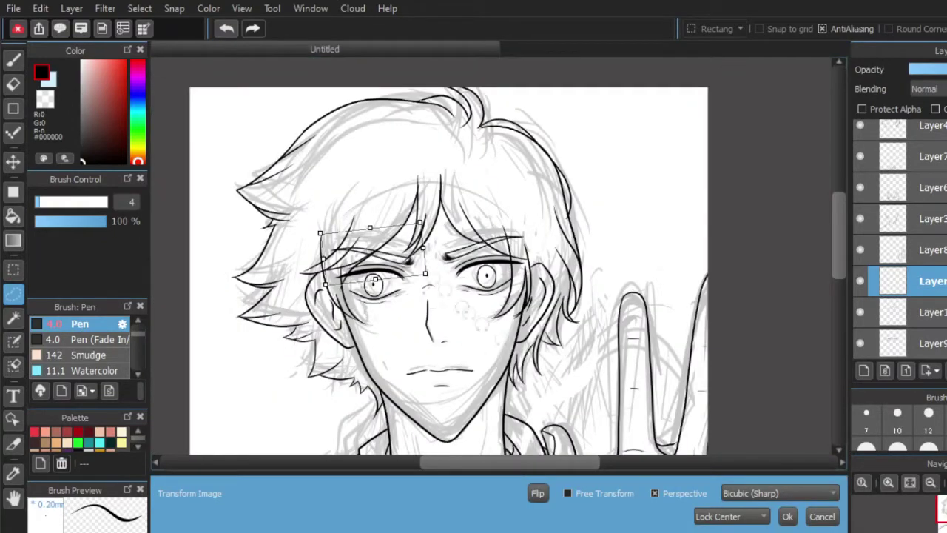
scroll(397, 230, up, 3)
drag(409, 314, 410, 317)
click(787, 516)
scroll(895, 311, down, 1)
- Hide the rough sketch layer and clear the eyebrow selection
click(860, 342)
scroll(464, 242, down, 2)
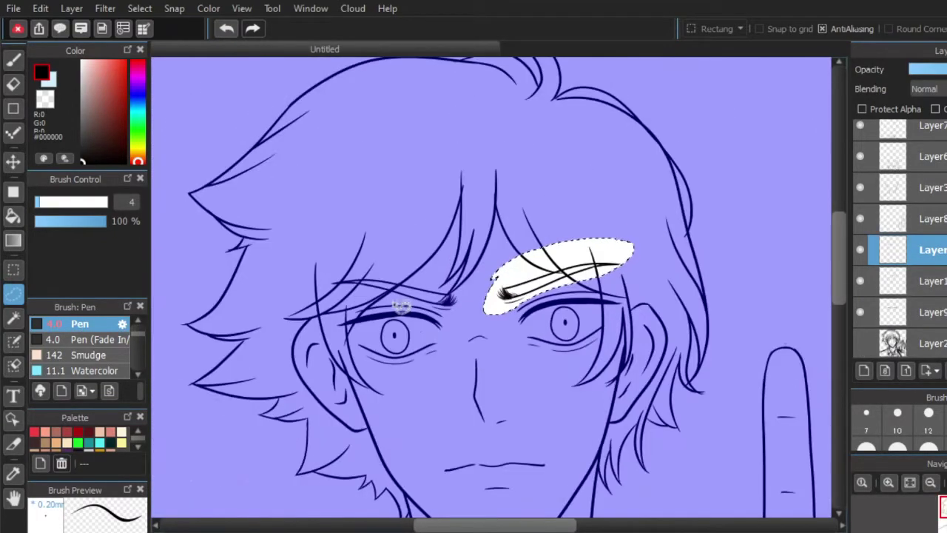
key(ctrl+d)
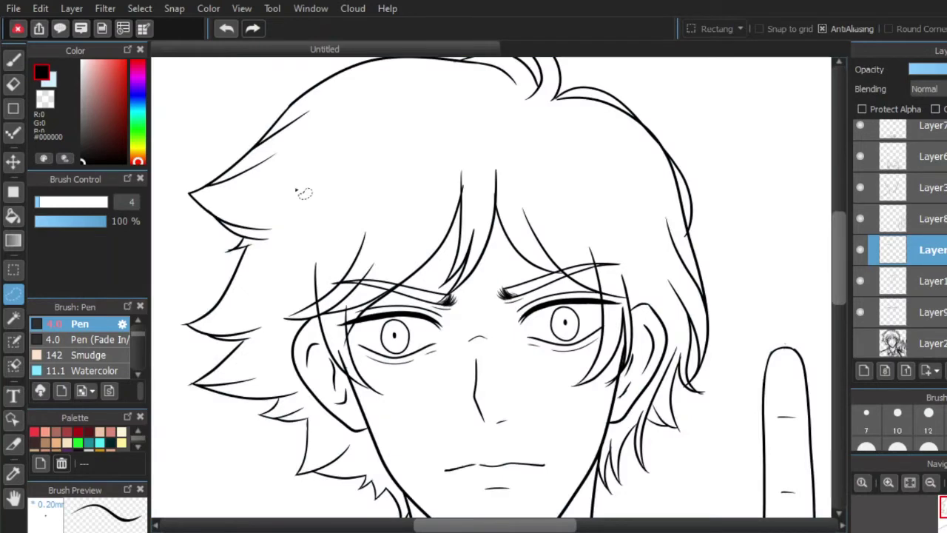
- Ink small frown creases beneath the inner ends of both eyebrows with the pen at size 4
scroll(304, 192, up, 2)
key(b)
click(861, 309)
click(861, 306)
scroll(515, 304, down, 3)
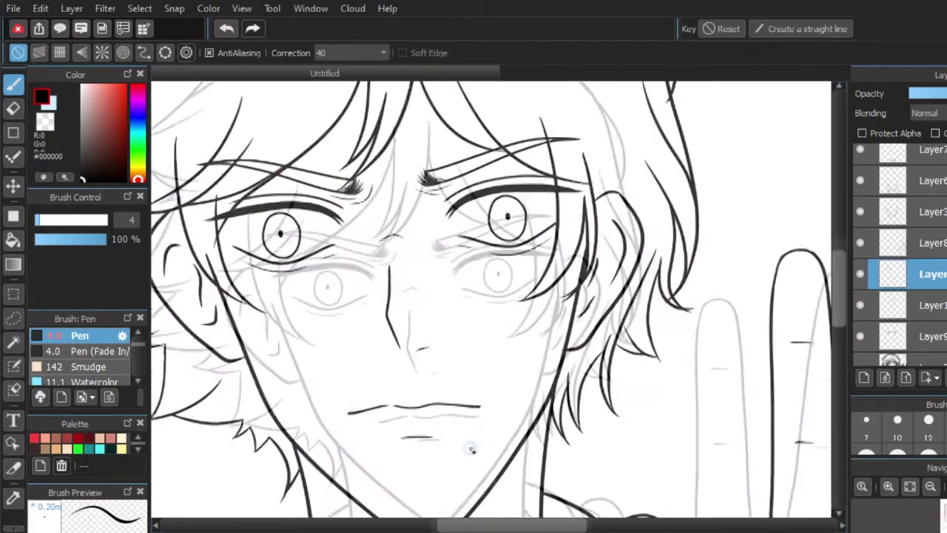
- Set the pen to size 7 and thicken both corners of the mouth line
scroll(473, 448, up, 3)
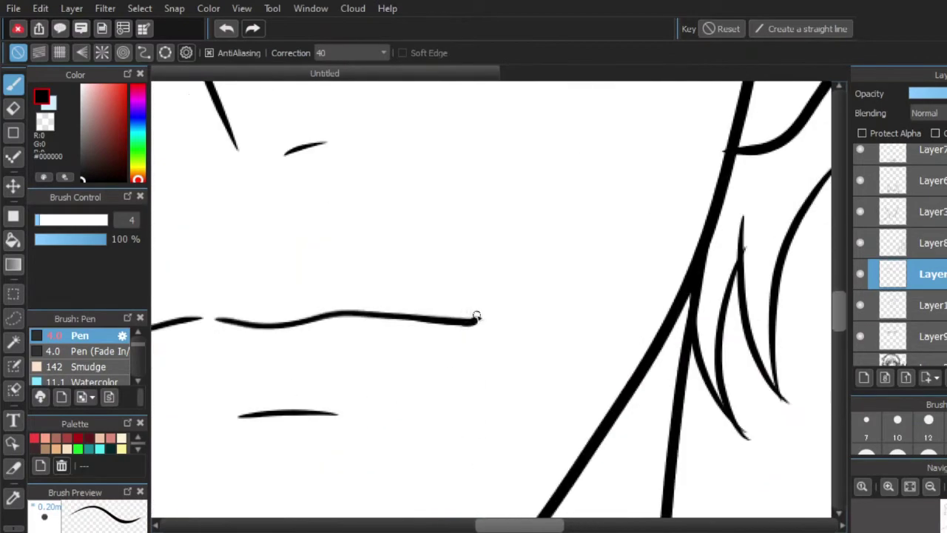
scroll(444, 326, up, 2)
click(928, 428)
click(898, 428)
key(bracketleft)
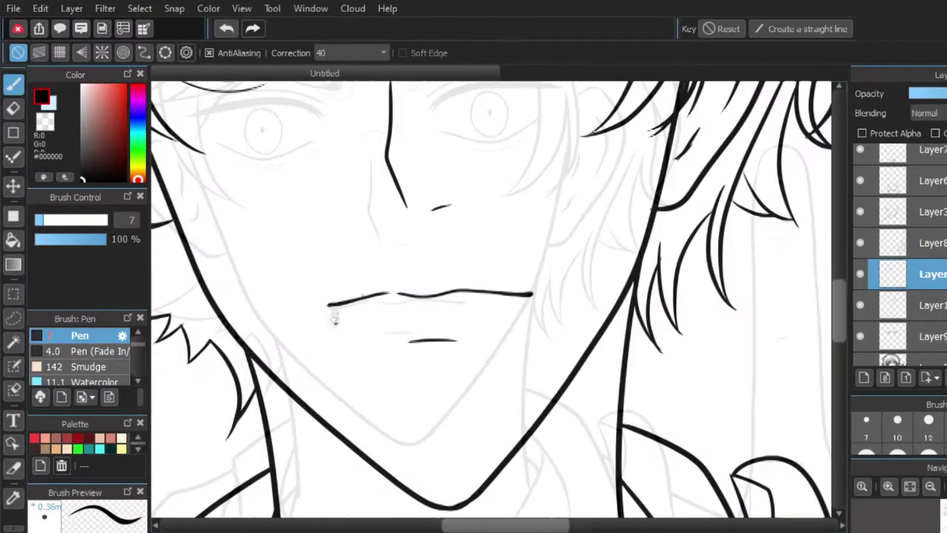
scroll(332, 313, up, 5)
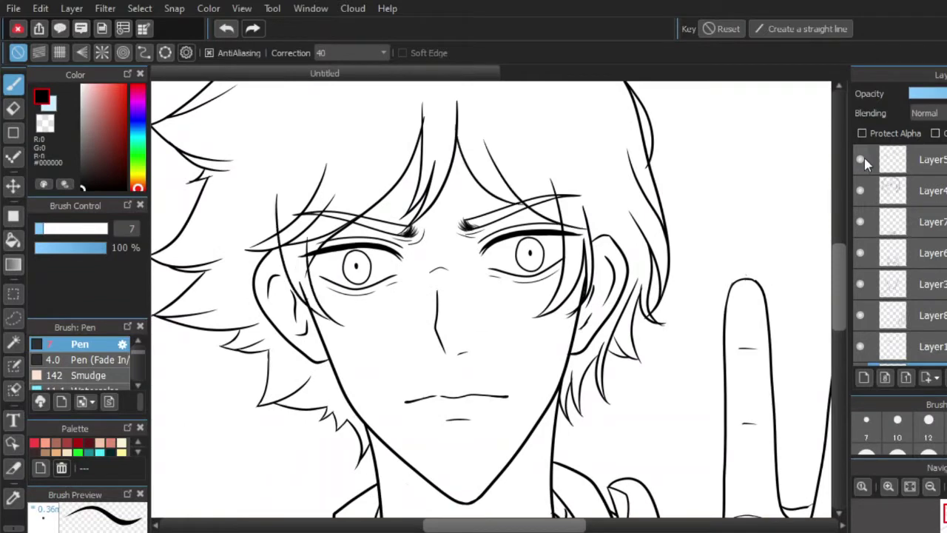
- Erase overlapping strand segments in the bangs beside the eye away from the raised hand, using the eraser at size 44
click(861, 190)
click(861, 190)
click(863, 168)
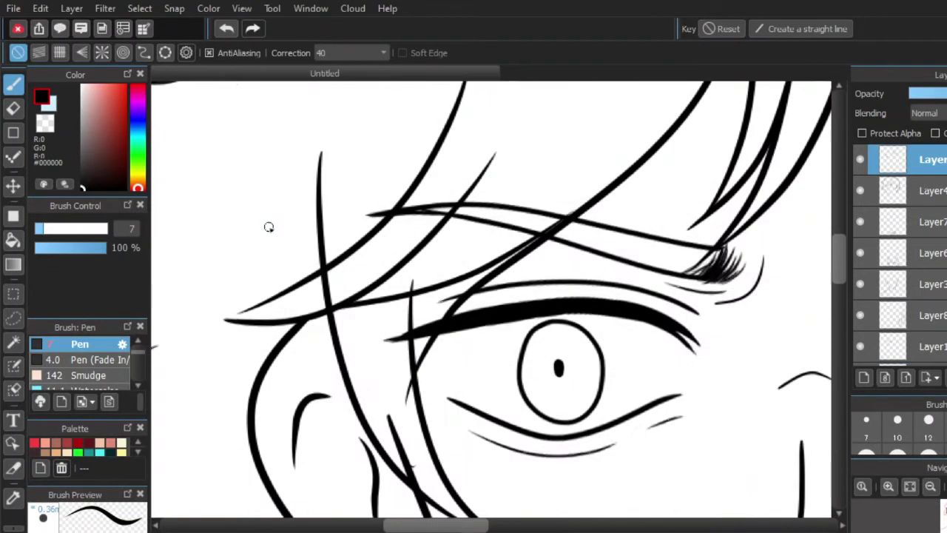
key(e)
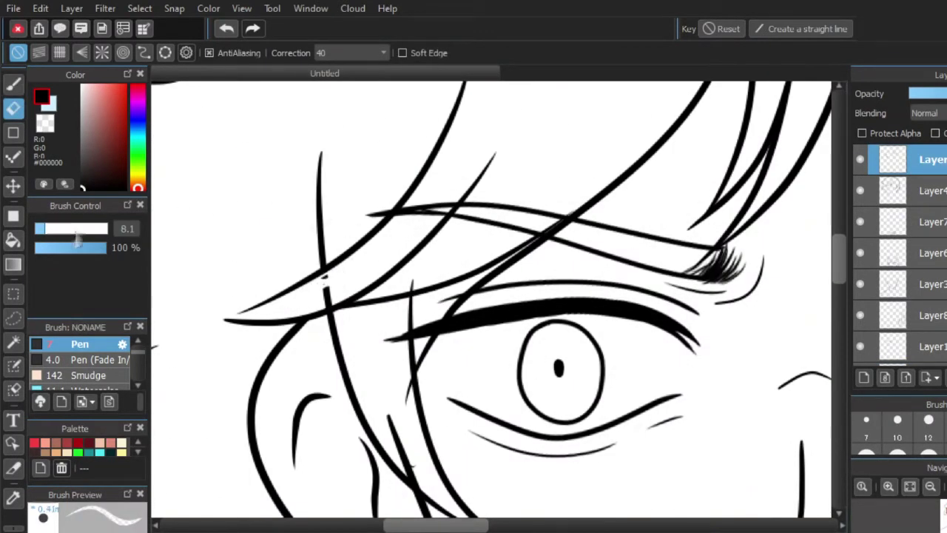
click(86, 229)
drag(339, 275, 328, 293)
drag(414, 268, 408, 273)
click(893, 190)
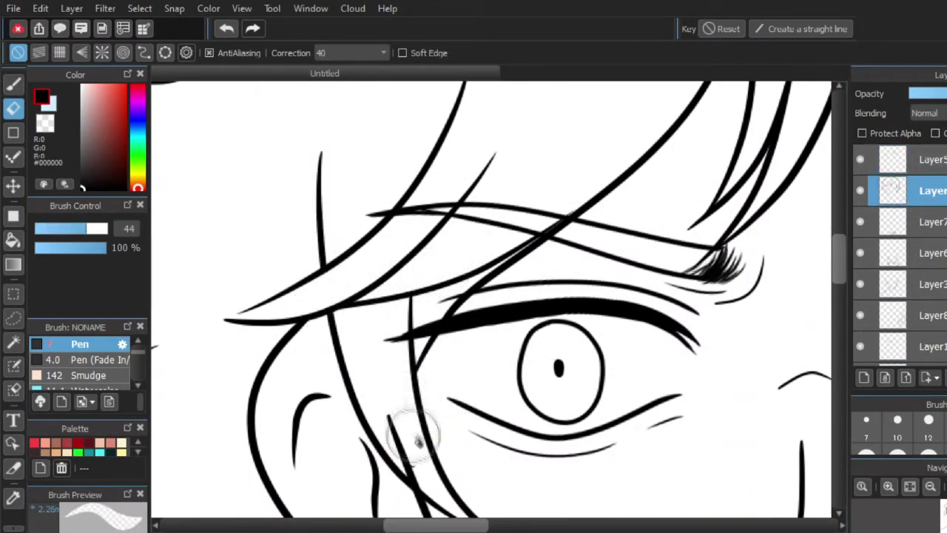
- Erase the overlapping strand tip at the top of the central fringe on Layer4
click(15, 85)
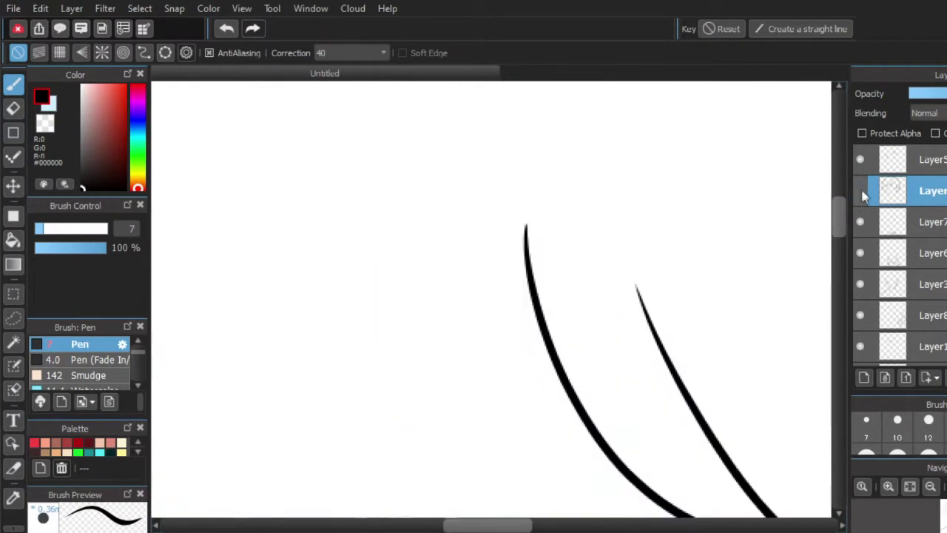
key(e)
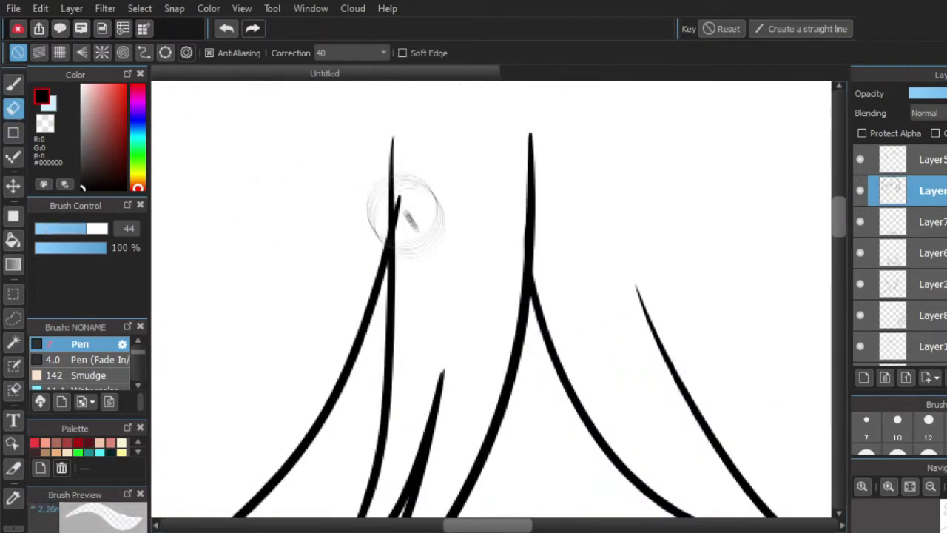
drag(395, 131, 376, 211)
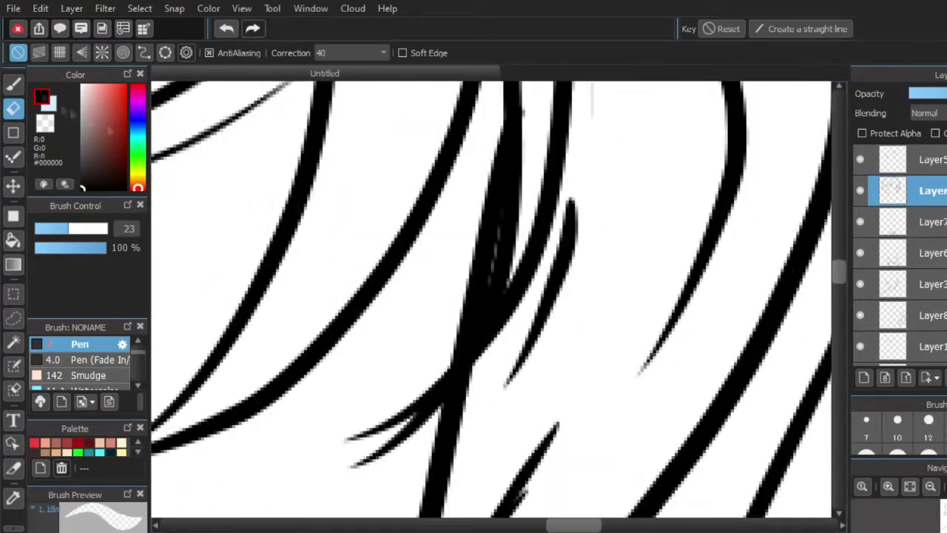
- Ink a curved, pointed tip closing the side lock over the cheek nearer the raised hand at size 7
click(13, 84)
drag(402, 419, 249, 446)
drag(250, 446, 438, 401)
click(860, 191)
click(860, 190)
scroll(611, 179, down, 6)
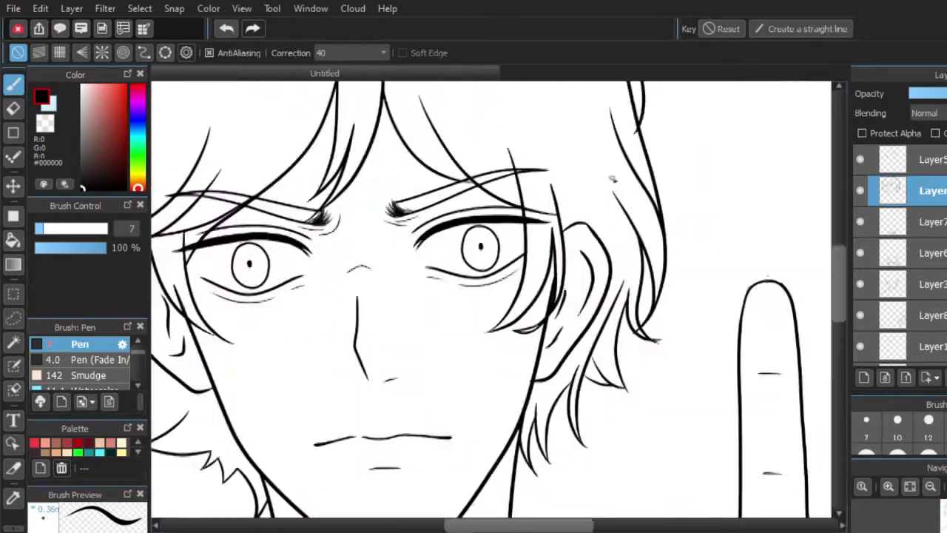
scroll(609, 187, up, 6)
drag(437, 178, 555, 297)
scroll(444, 281, down, 5)
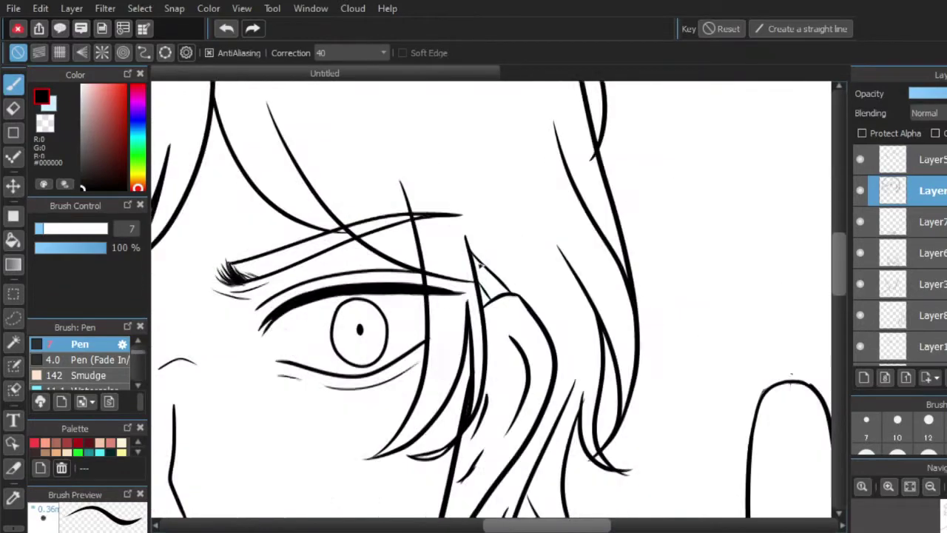
key(ctrl+z)
- Join the side strand to the ear nearer the raised hand with a short line and touch up the opposite jaw's hair tips
scroll(507, 250, up, 5)
scroll(507, 250, down, 5)
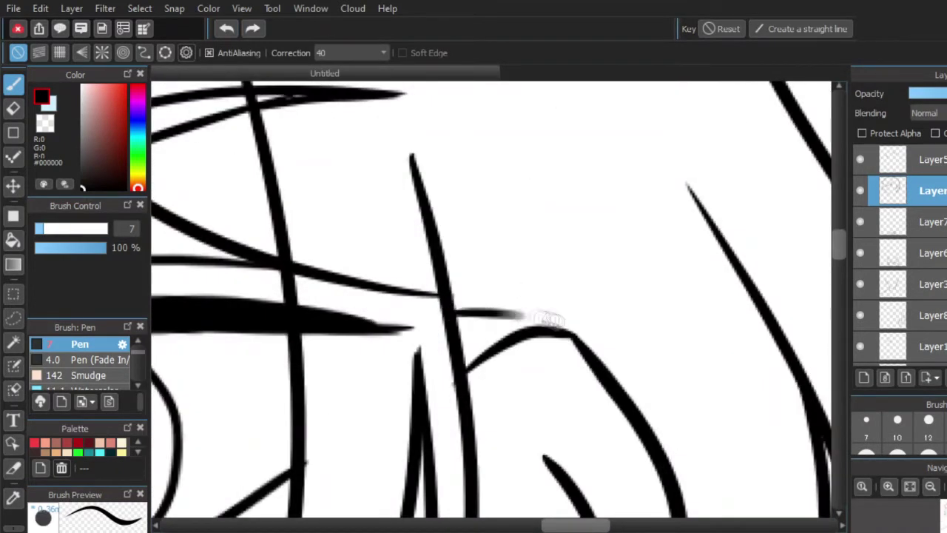
scroll(599, 271, up, 5)
scroll(345, 291, down, 5)
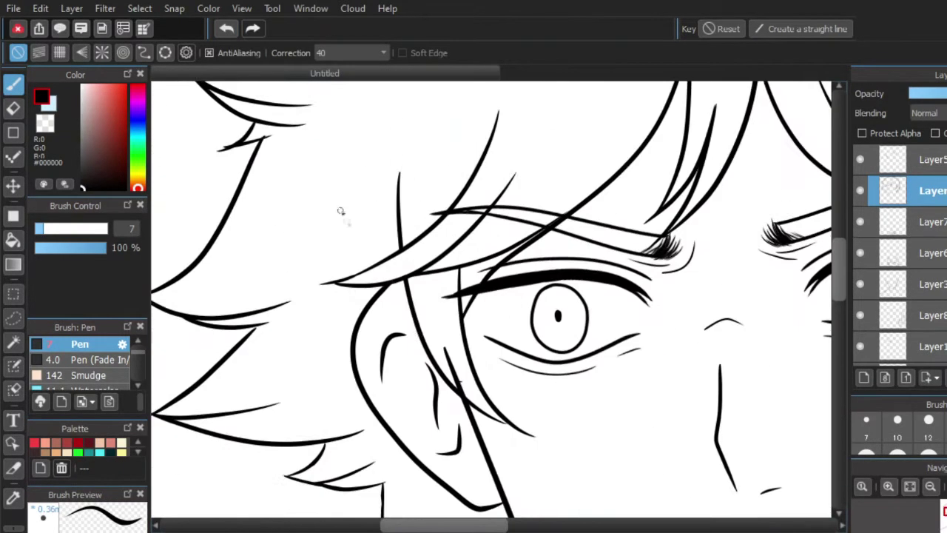
scroll(496, 420, up, 5)
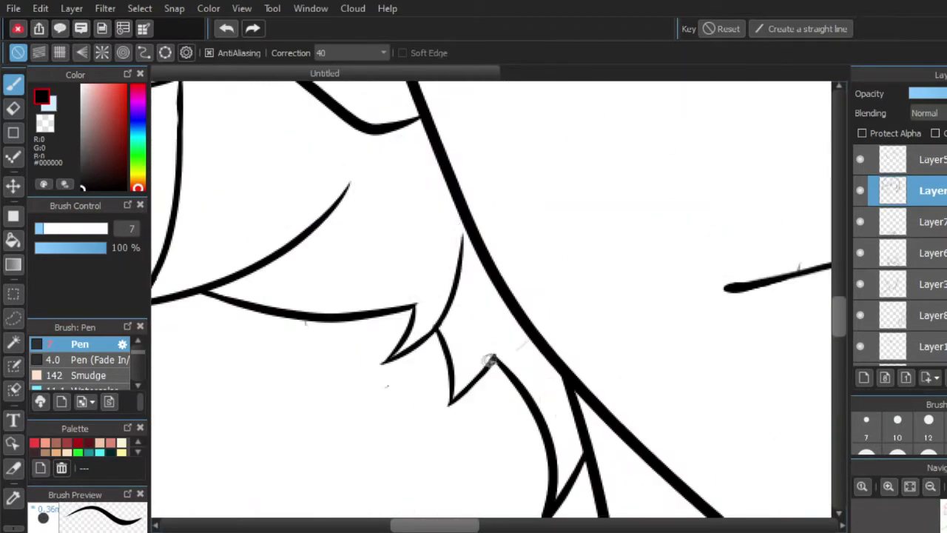
scroll(510, 296, down, 5)
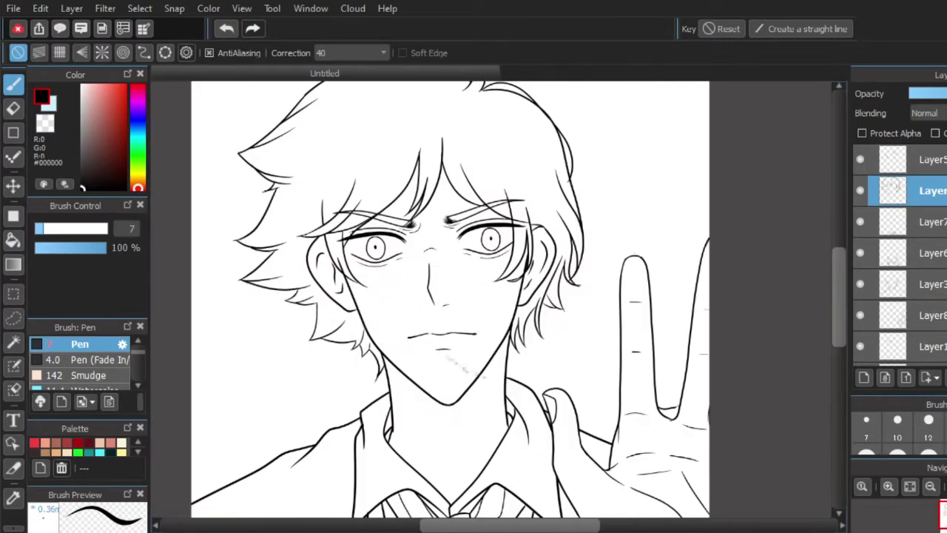
- Enlarge the eraser and remove the short hair strands below the ear nearer the raised hand
scroll(540, 311, up, 5)
key(e)
key(])
key(])
key(])
key(])
mouse_move(556, 252)
mouse_down()
mouse_move(539, 370)
mouse_move(491, 424)
mouse_up()
- Ink a new curved, pointed hair lock below the ear nearer the raised hand at size 7
key(b)
scroll(660, 267, down, 4)
drag(644, 242, 633, 298)
drag(633, 298, 605, 274)
scroll(614, 305, down, 2)
scroll(606, 313, up, 5)
- Redraw the short tapering strands beside the jaw and neck nearer the raised hand, replacing the unsatisfactory strokes
mouse_move(539, 218)
mouse_down()
mouse_move(589, 334)
mouse_move(578, 330)
mouse_up()
click(226, 28)
drag(510, 234, 530, 299)
click(227, 28)
drag(504, 221, 526, 295)
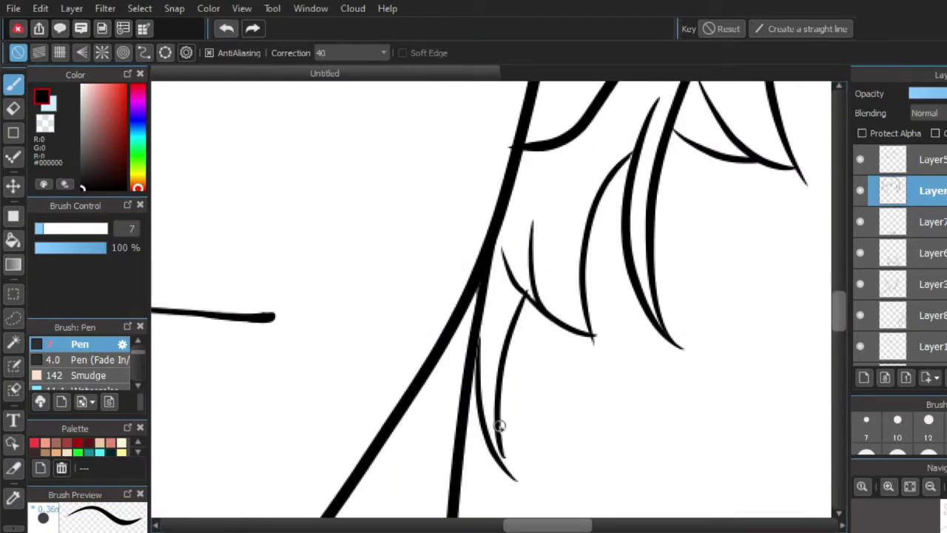
drag(504, 453, 516, 480)
- Inspect the inked hair, face and hand line art across the whole canvas and up close
scroll(555, 324, down, 6)
scroll(485, 322, up, 1)
scroll(483, 418, down, 2)
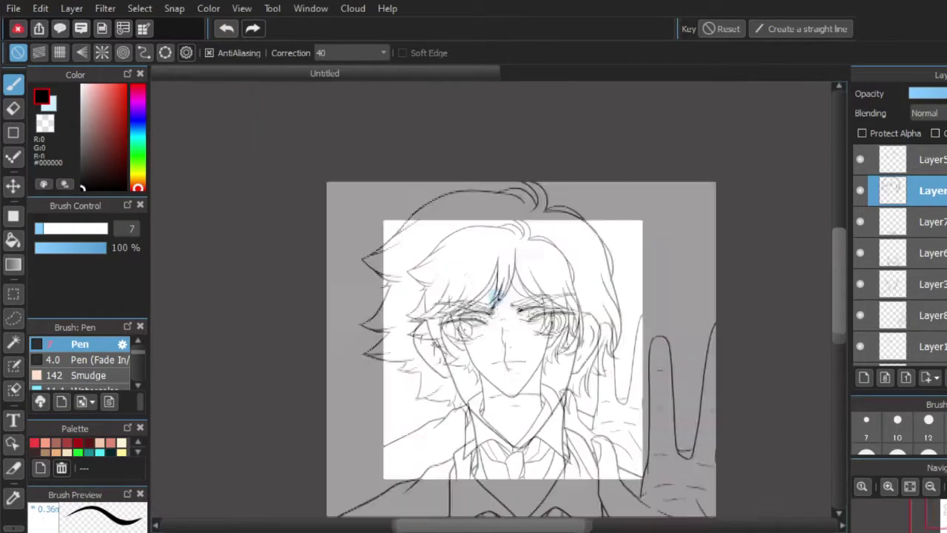
scroll(469, 261, up, 3)
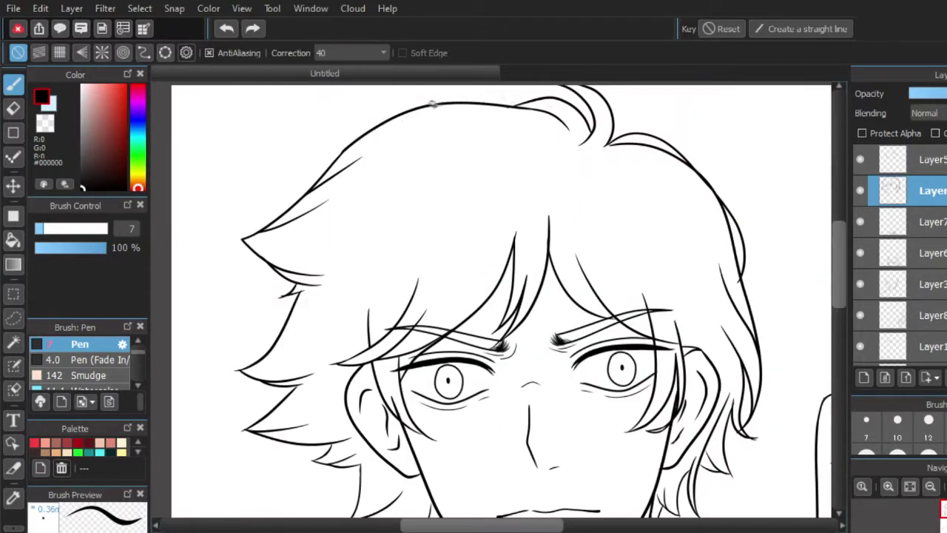
scroll(434, 96, down, 3)
scroll(415, 350, up, 3)
scroll(415, 350, up, 3)
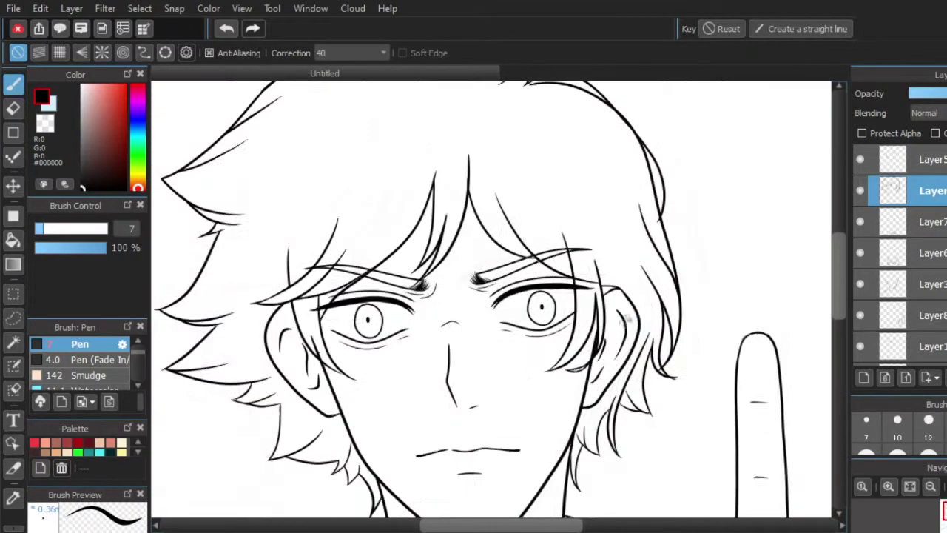
- Remove Layer5 and erase stray overlapping lines beside the ears and hair locks on Layer3, using eraser sizes 78 and 8.1
click(932, 159)
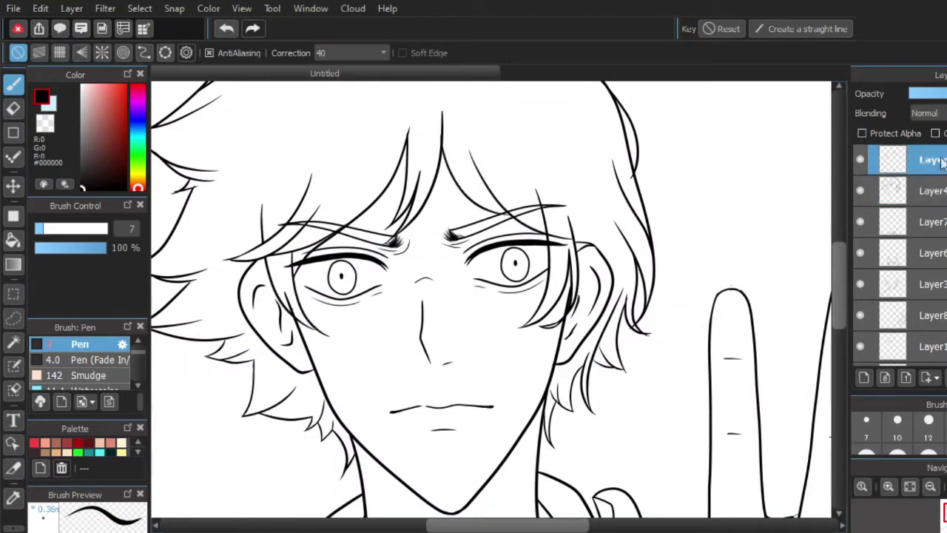
click(873, 255)
scroll(272, 273, up, 3)
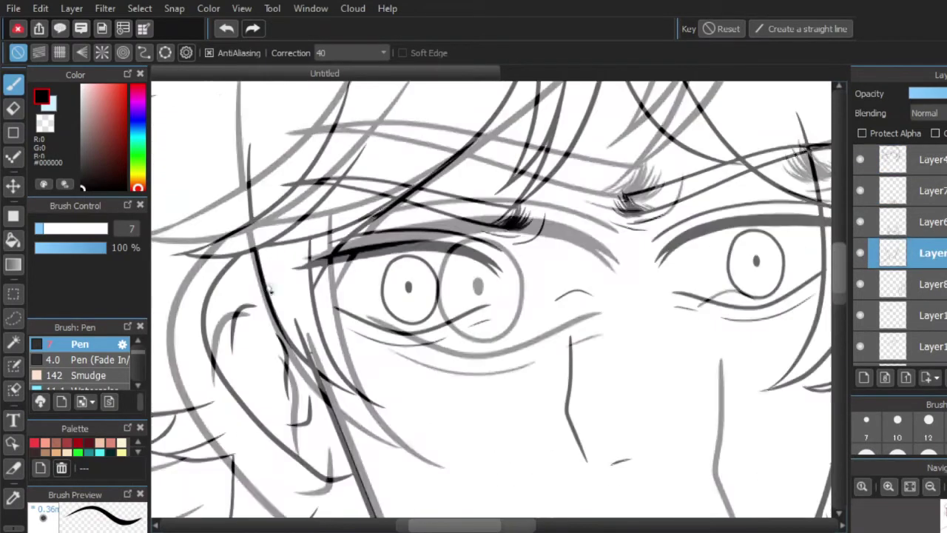
click(80, 229)
click(13, 109)
drag(355, 386, 337, 296)
scroll(348, 293, down, 5)
scroll(474, 285, up, 5)
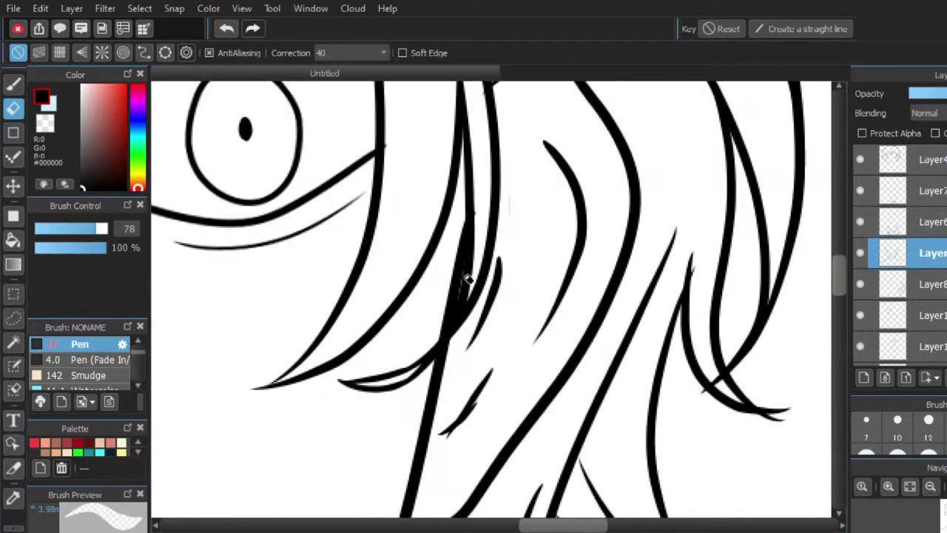
click(41, 229)
scroll(406, 342, down, 5)
scroll(380, 447, up, 5)
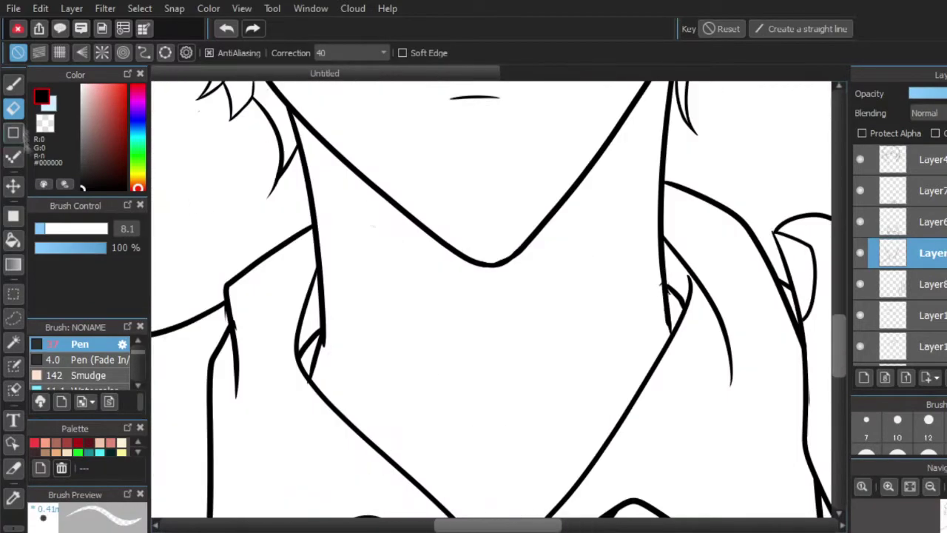
- Ink two long tapering neck lines running from below the jaw toward the collar opening with the pen at size 7
key(b)
click(39, 229)
scroll(491, 298, down, 3)
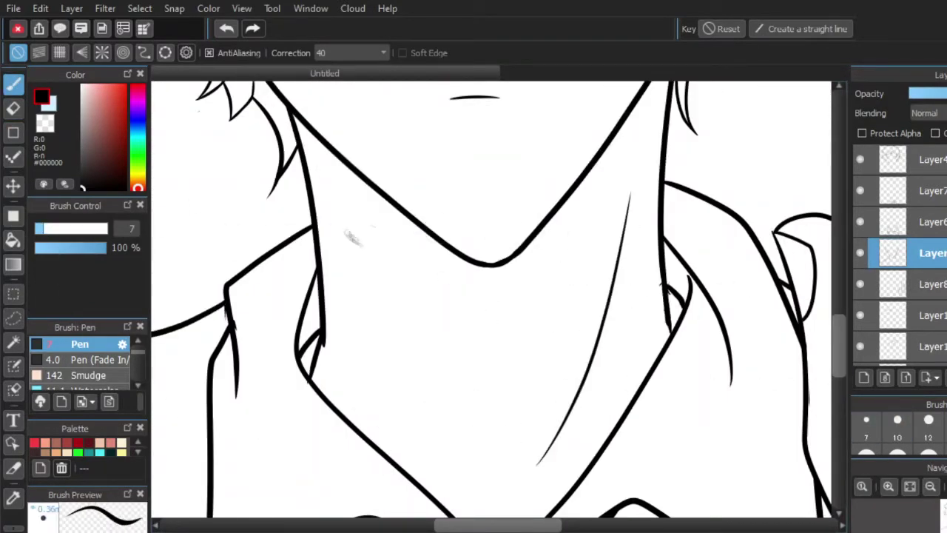
scroll(464, 387, down, 5)
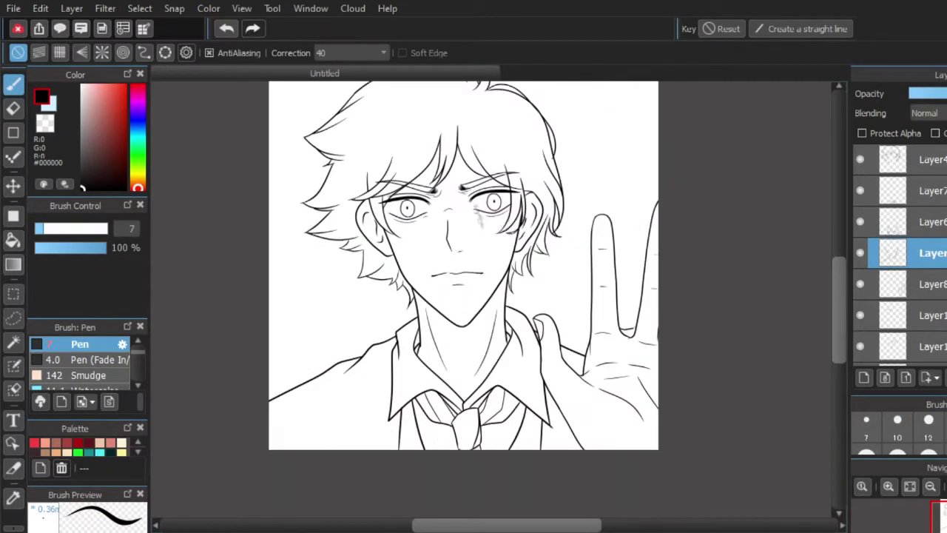
scroll(408, 393, up, 2)
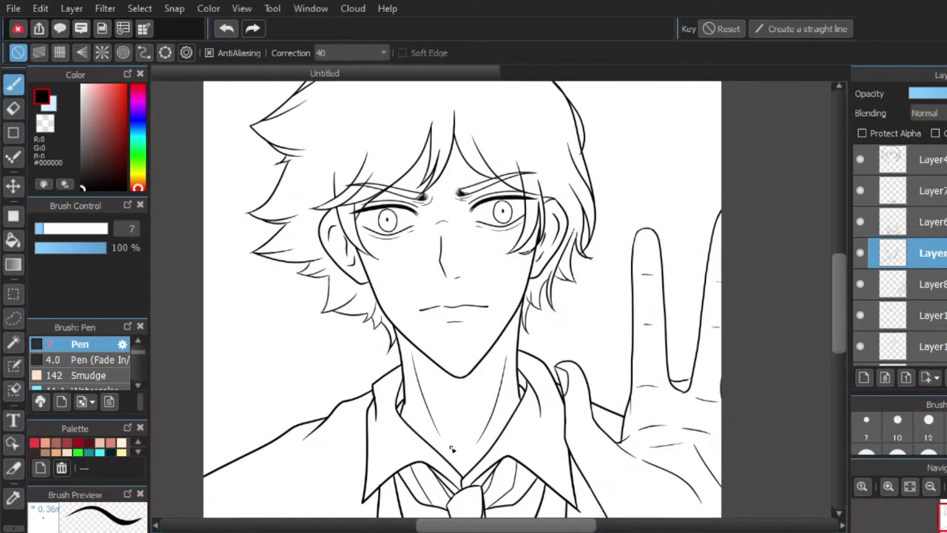
scroll(408, 393, down, 1)
scroll(399, 396, down, 3)
scroll(364, 417, up, 5)
scroll(364, 416, down, 3)
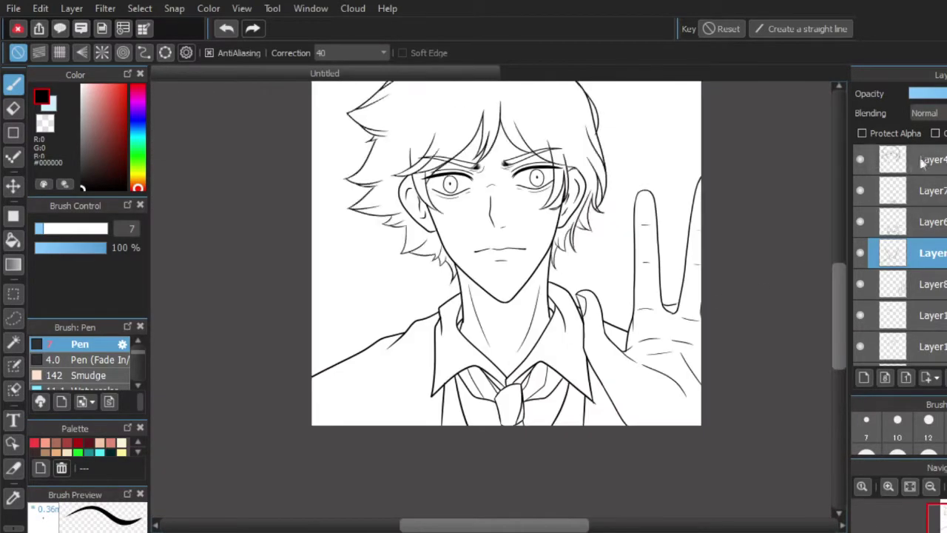
- Add a layer above the bottom sketch layer and fill the character's whole silhouette with grey #919191, using Layer as fill reference
scroll(912, 260, down, 2)
click(926, 351)
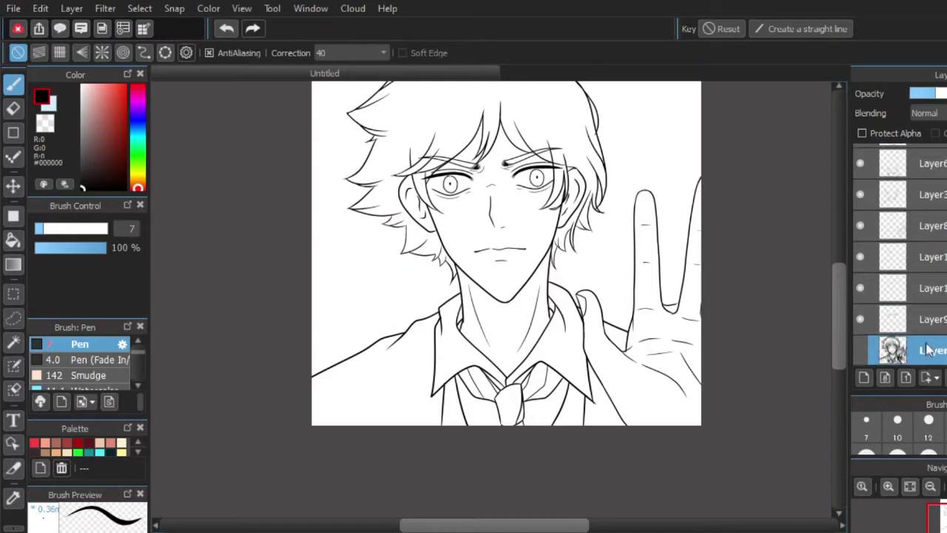
click(863, 377)
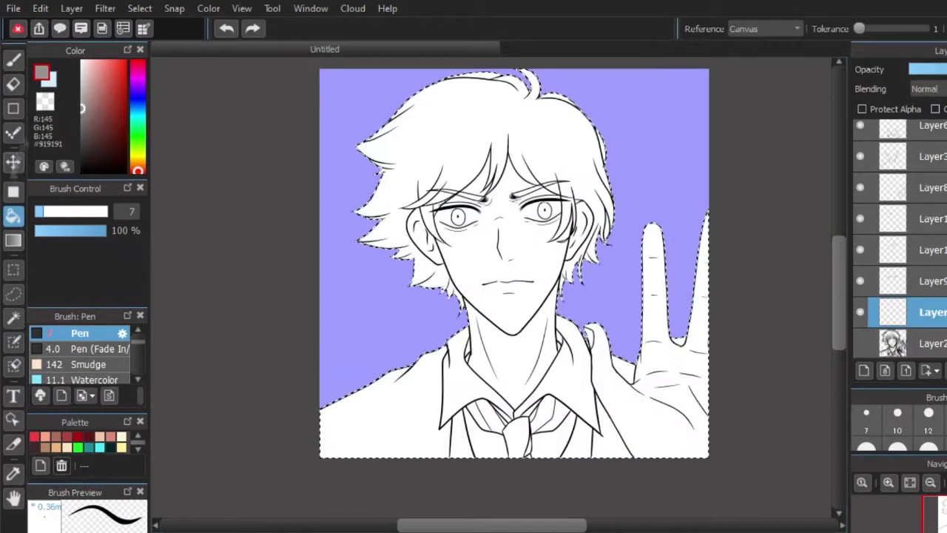
click(764, 29)
click(758, 49)
click(495, 122)
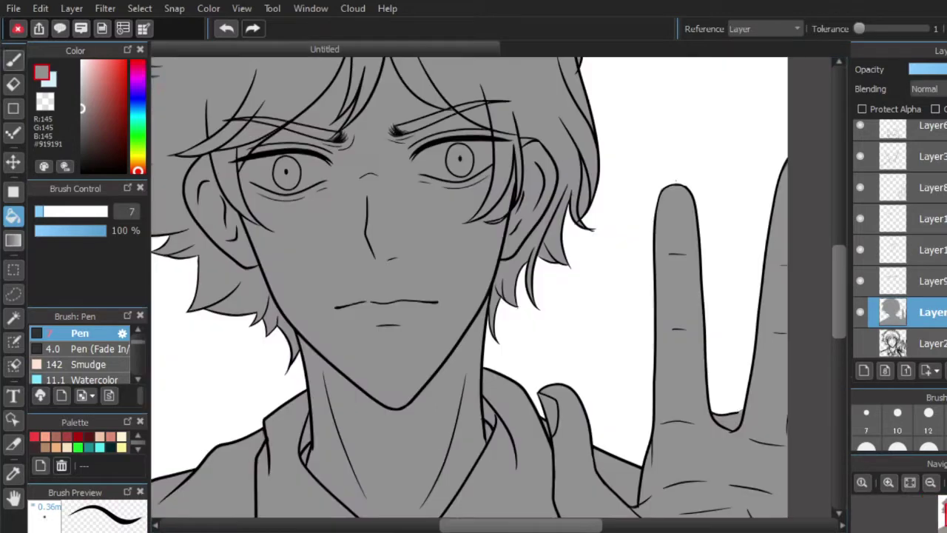
- Fill a layer clipped to the grey silhouette with the light skin tone #F7E0CA
key(e)
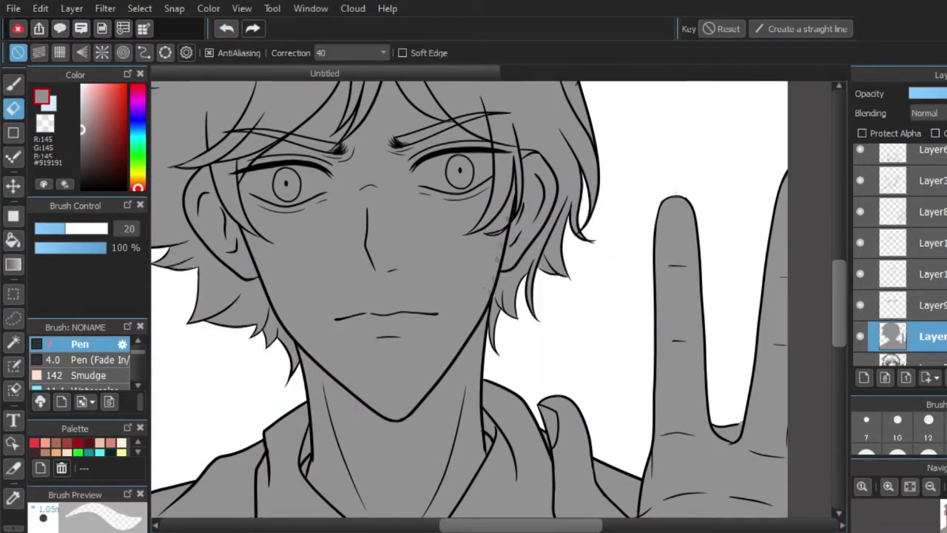
click(96, 64)
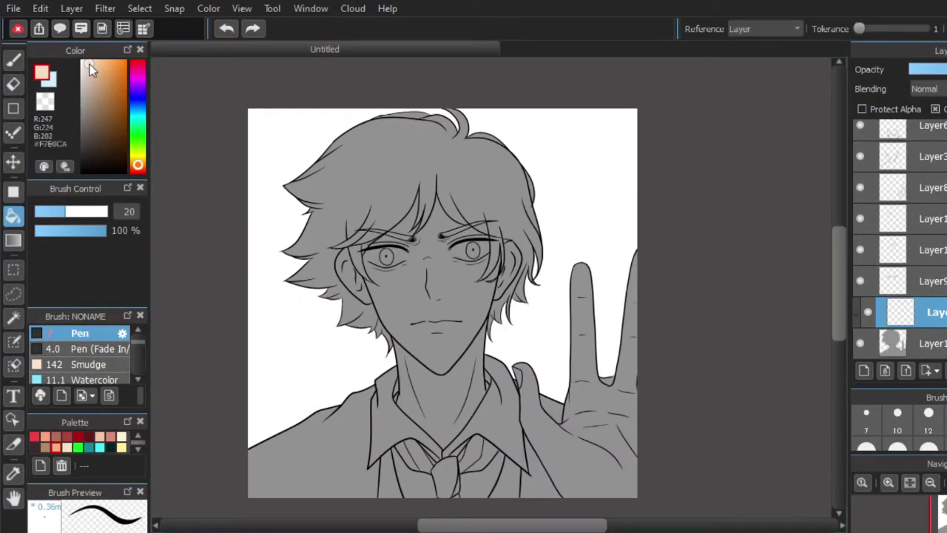
click(399, 298)
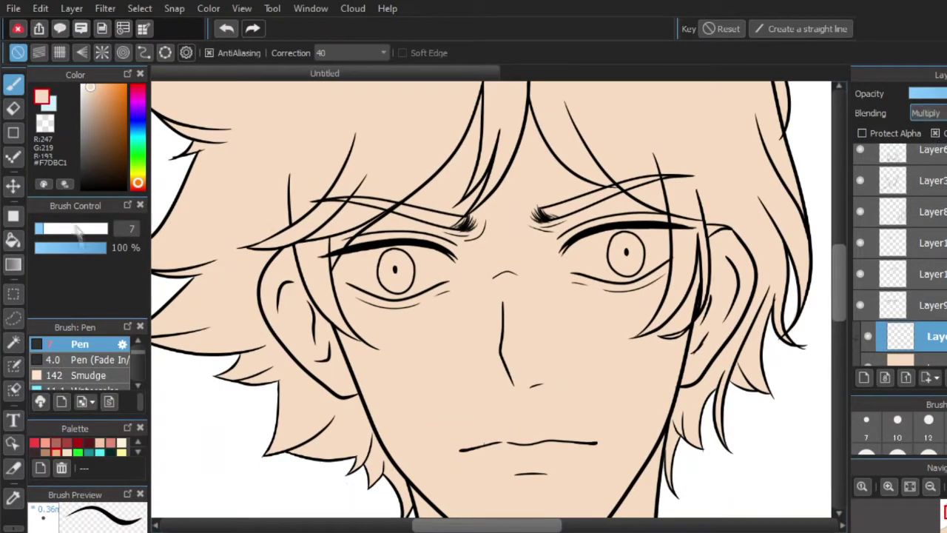
mouse_move(606, 287)
mouse_down()
mouse_move(670, 268)
mouse_move(588, 277)
mouse_up()
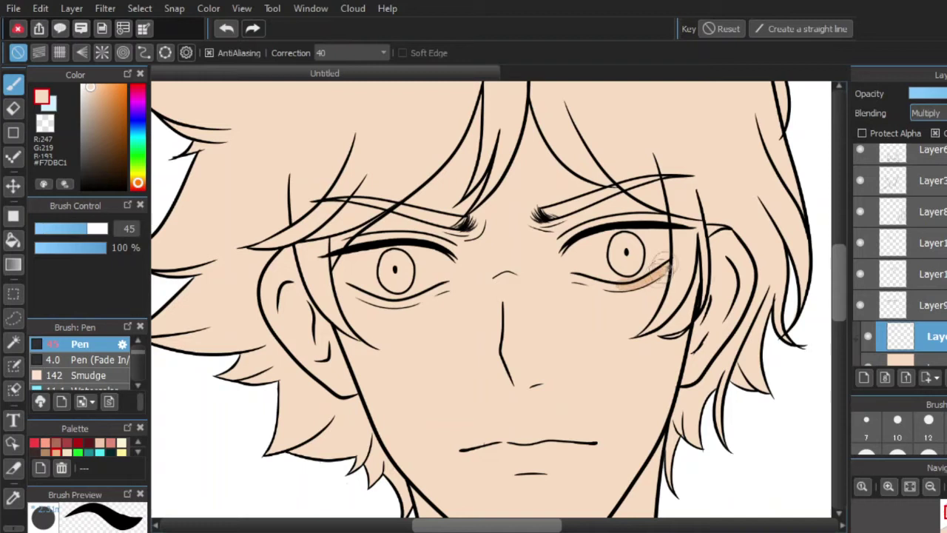
click(227, 29)
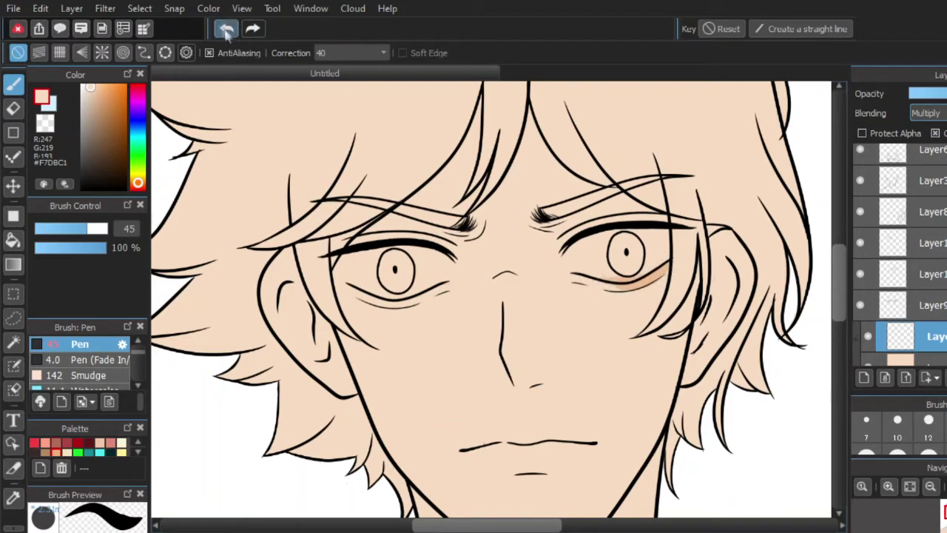
click(226, 29)
- Paint shadows under both eyes on the clipped Multiply layer with skin tone #F7DBC1 and the pen at size 28
click(74, 229)
drag(662, 267, 646, 283)
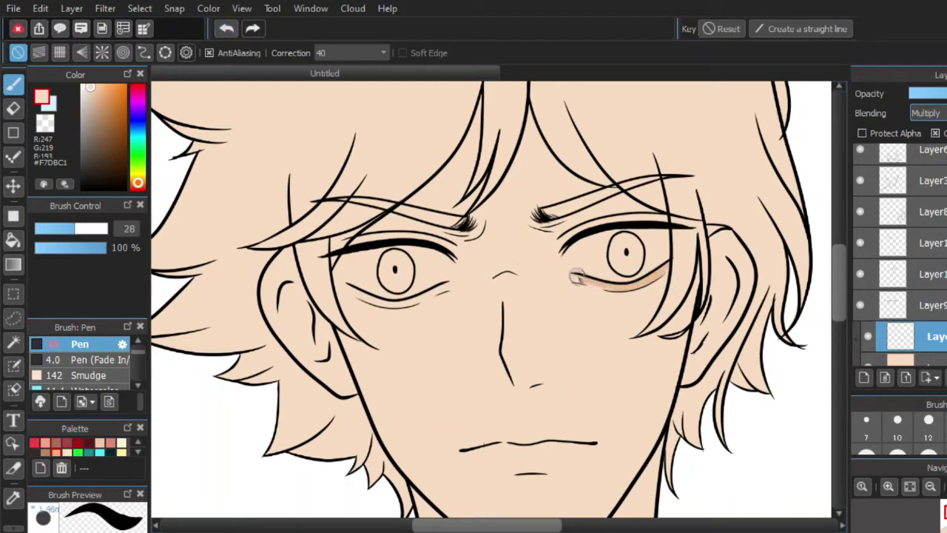
drag(339, 279, 387, 302)
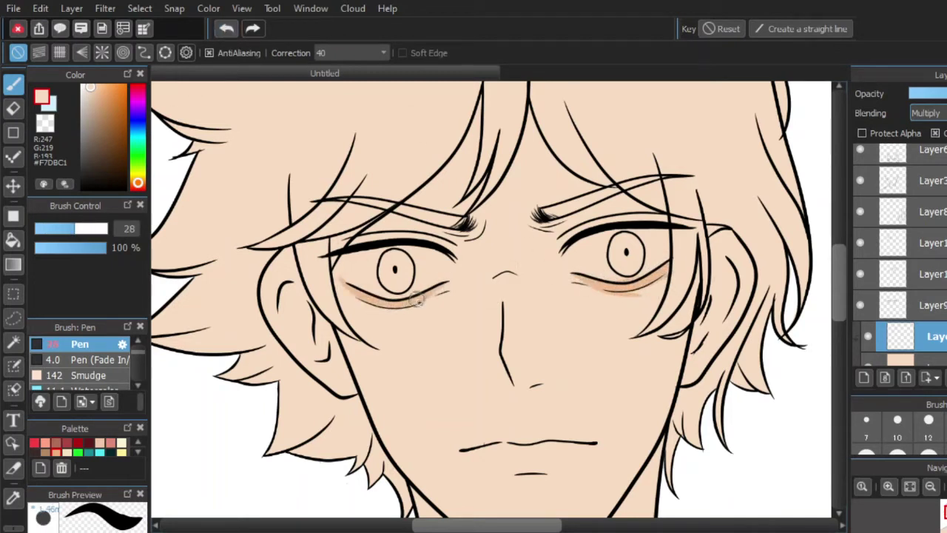
drag(327, 269, 372, 298)
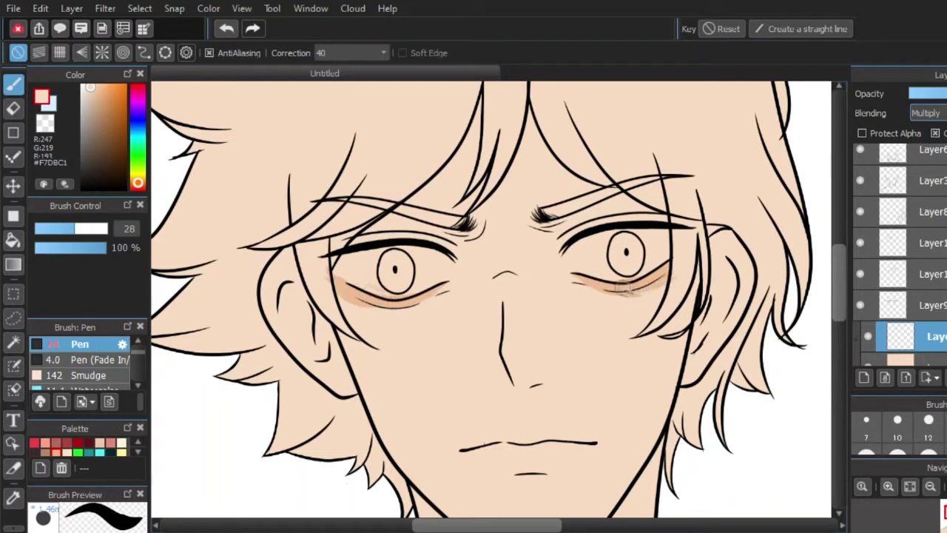
- Shade the forehead between the bangs, the brows and a band across both eyes, enlarging the pen from about 40 to 78
drag(71, 228, 78, 228)
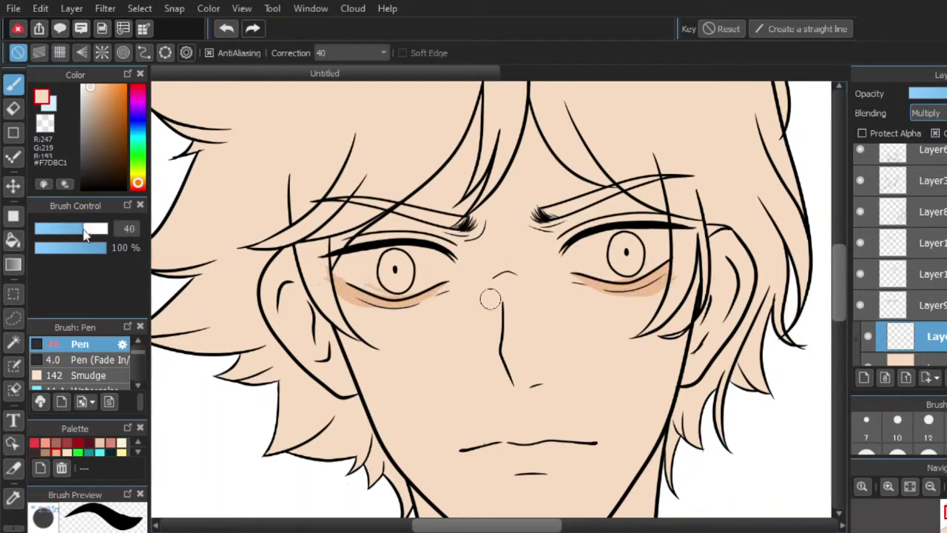
drag(489, 97, 437, 194)
mouse_move(474, 144)
mouse_down()
mouse_move(421, 219)
mouse_move(491, 180)
mouse_up()
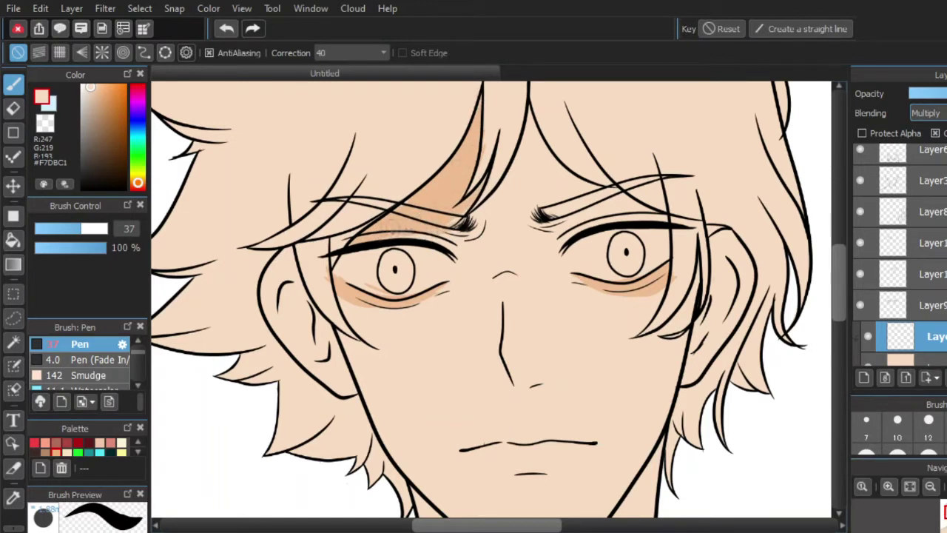
mouse_move(464, 222)
mouse_down()
mouse_move(527, 122)
mouse_move(570, 188)
mouse_move(476, 232)
mouse_move(680, 218)
mouse_move(555, 221)
mouse_up()
drag(82, 228, 104, 228)
mouse_move(642, 204)
mouse_down()
mouse_move(614, 194)
mouse_move(521, 213)
mouse_move(574, 182)
mouse_move(522, 209)
mouse_move(527, 126)
mouse_up()
drag(104, 227, 98, 227)
mouse_move(327, 257)
mouse_down()
mouse_move(602, 250)
mouse_move(552, 244)
mouse_move(338, 260)
mouse_move(467, 281)
mouse_move(700, 256)
mouse_move(378, 279)
mouse_move(626, 267)
mouse_up()
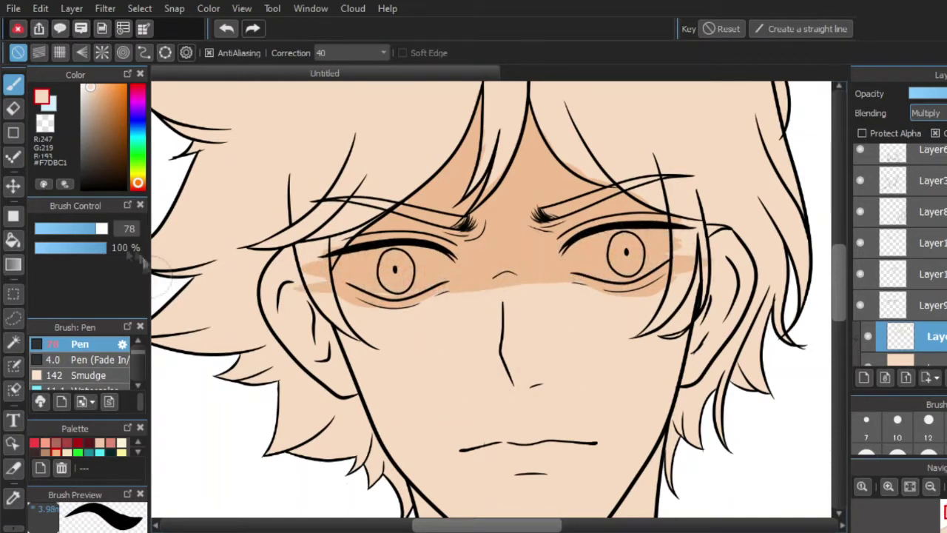
- Paint the shadow along the nose bridge and under the nose tip at size 41, refining it at size 21
key(bracketleft)
key(bracketleft)
mouse_move(507, 296)
mouse_down()
mouse_move(503, 355)
mouse_move(495, 309)
mouse_up()
drag(517, 364, 524, 386)
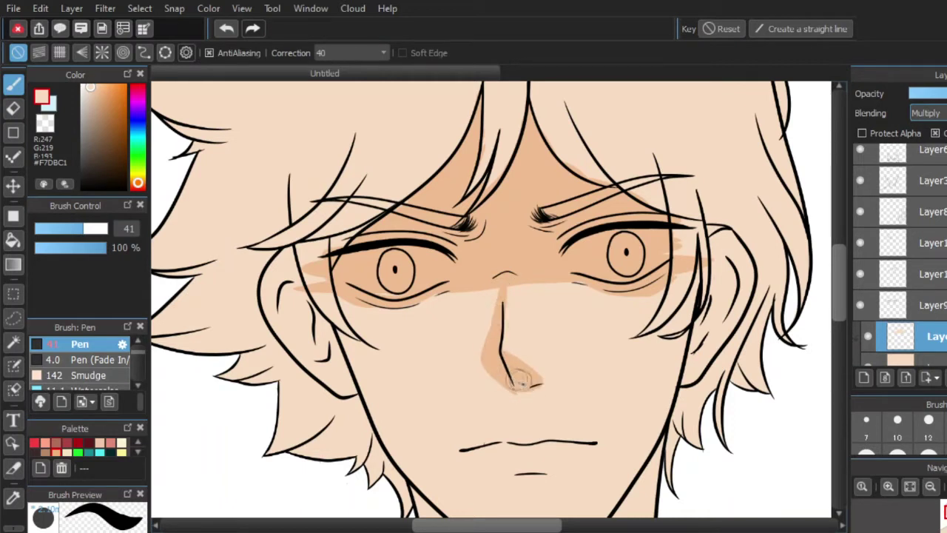
drag(512, 352, 495, 344)
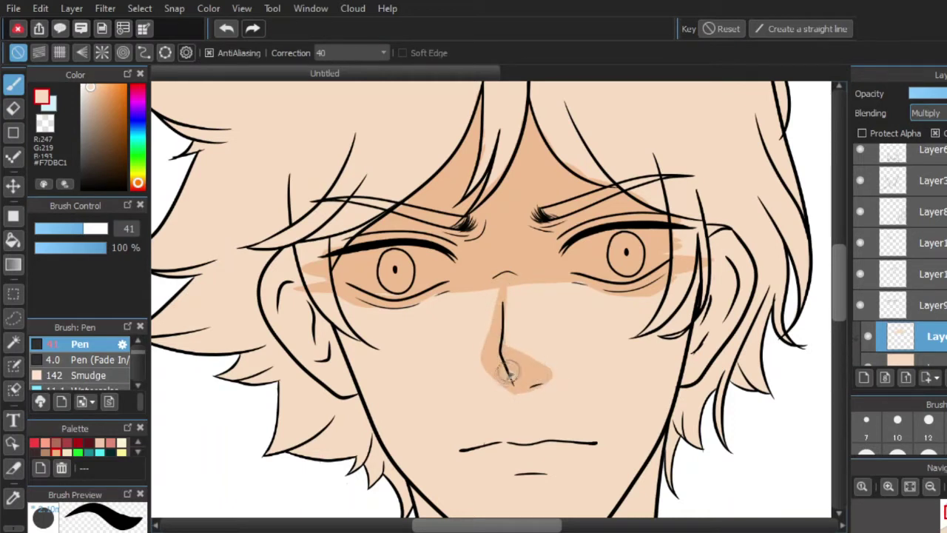
click(66, 228)
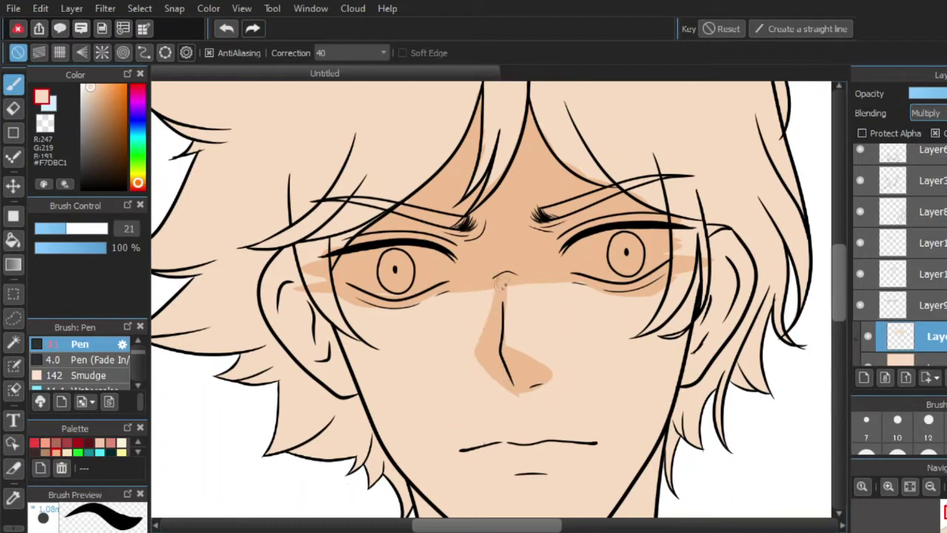
- Shade the inner areas of both ears and the sides of the face beside them with the pen at size 32
drag(687, 364, 699, 255)
click(77, 228)
mouse_move(303, 297)
mouse_down()
mouse_move(323, 364)
mouse_move(323, 347)
mouse_move(353, 384)
mouse_up()
drag(694, 353, 701, 330)
mouse_move(712, 295)
mouse_down()
mouse_move(732, 274)
mouse_move(703, 340)
mouse_move(729, 259)
mouse_up()
drag(284, 299, 320, 367)
drag(295, 258, 266, 264)
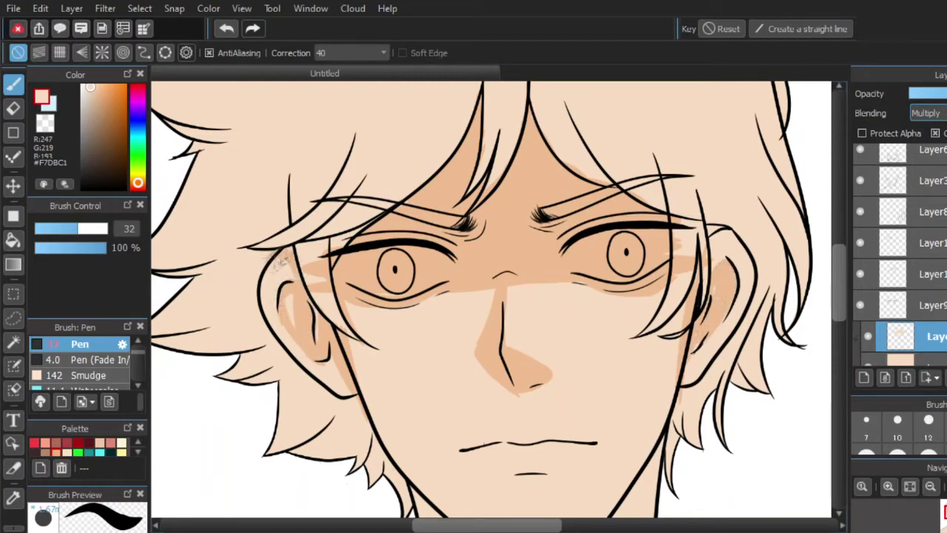
mouse_move(707, 277)
mouse_down()
mouse_move(745, 270)
mouse_move(717, 219)
mouse_move(740, 280)
mouse_move(719, 245)
mouse_up()
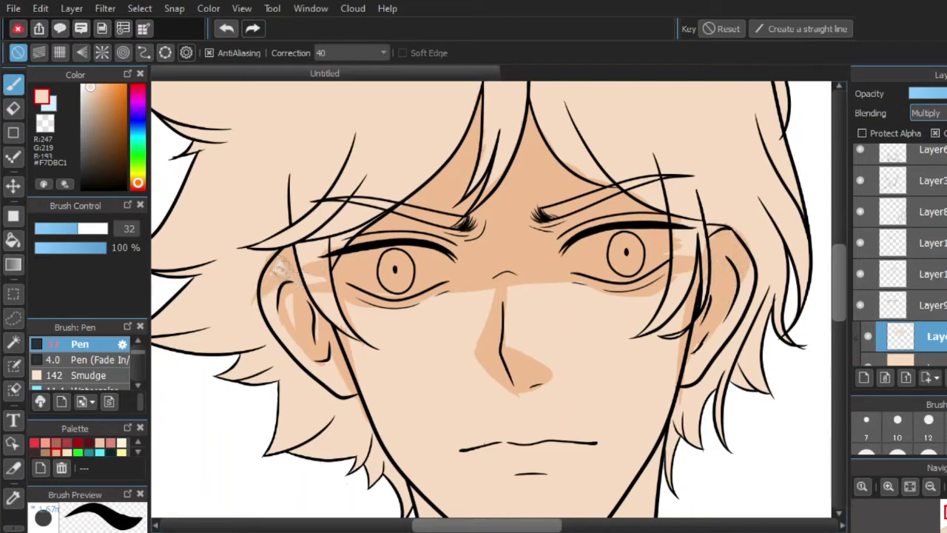
- Shade the upper lip at size 16 and the patch under the lower lip, and enlarge the pen to 42
scroll(284, 278, down, 1)
scroll(457, 438, up, 1)
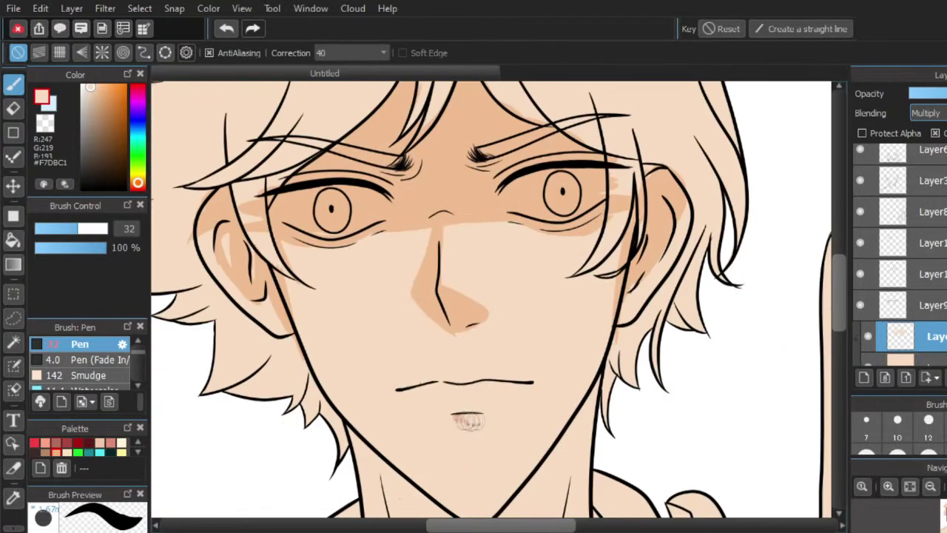
drag(66, 228, 58, 229)
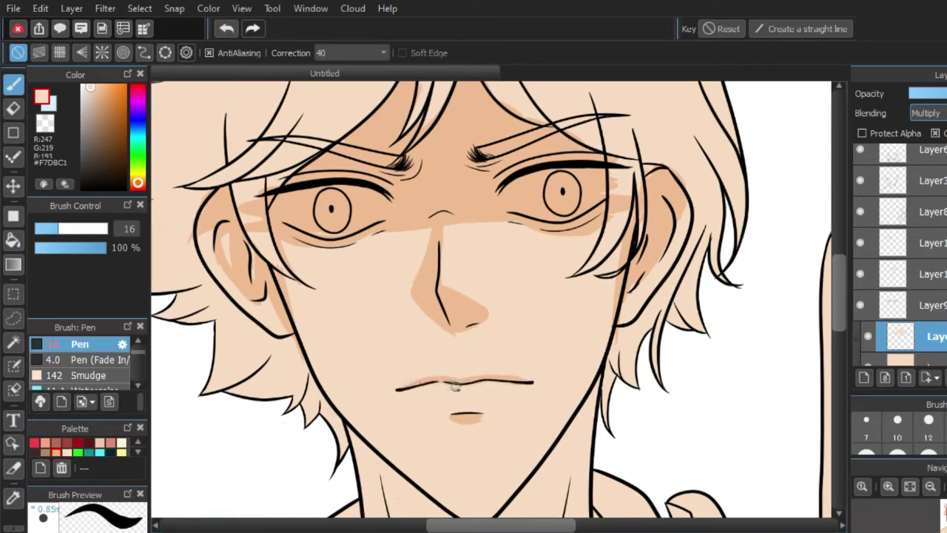
click(85, 229)
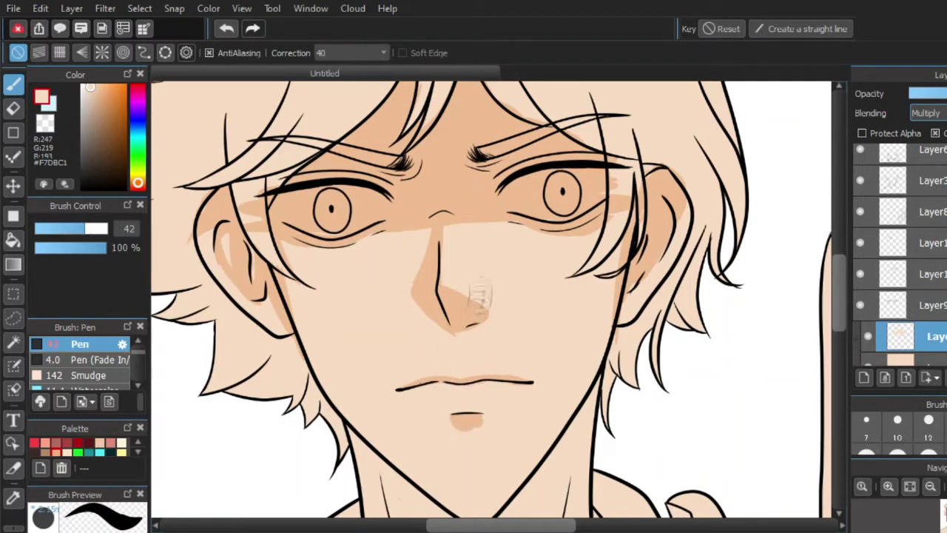
scroll(471, 267, down, 3)
scroll(485, 425, up, 3)
mouse_move(554, 280)
mouse_down()
mouse_move(523, 394)
mouse_move(495, 453)
mouse_up()
click(226, 28)
mouse_move(369, 279)
mouse_down()
mouse_move(497, 333)
mouse_move(574, 264)
mouse_move(346, 378)
mouse_up()
key(ctrl+z)
- Paint the shadow cast under the chin and along the inner neck lines down to the throat at size 42
mouse_move(339, 248)
mouse_down()
mouse_move(352, 355)
mouse_move(403, 314)
mouse_move(437, 337)
mouse_move(562, 255)
mouse_up()
drag(426, 326, 526, 287)
mouse_move(400, 311)
mouse_down()
mouse_move(555, 237)
mouse_move(559, 299)
mouse_move(590, 189)
mouse_move(569, 282)
mouse_move(498, 441)
mouse_up()
key(ctrl+z)
drag(529, 377, 494, 447)
mouse_move(381, 325)
mouse_down()
mouse_move(434, 439)
mouse_move(467, 465)
mouse_up()
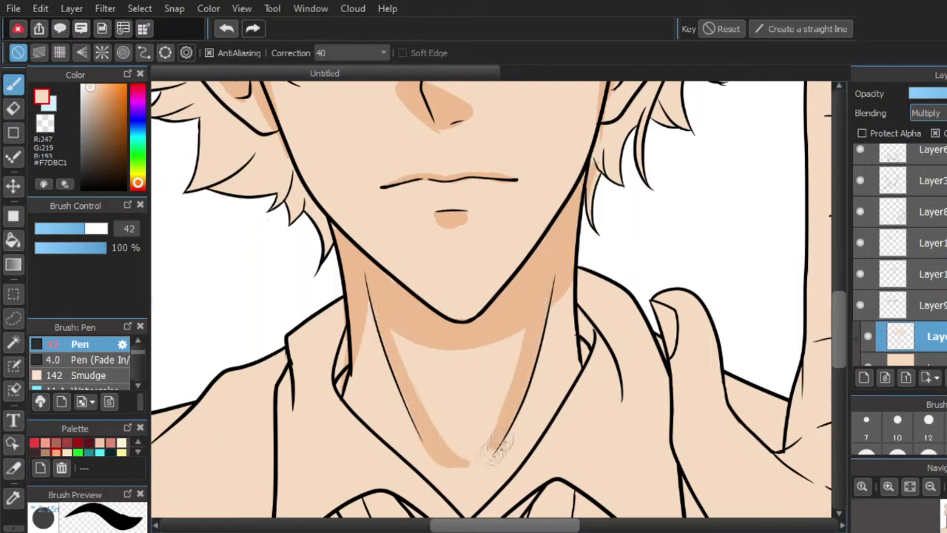
- Shade the outer sides of the neck along the collar edges, and add shadows to the raised fingers
mouse_move(359, 325)
mouse_down()
mouse_move(374, 451)
mouse_move(400, 466)
mouse_up()
drag(370, 400, 480, 515)
mouse_move(566, 289)
mouse_down()
mouse_move(560, 338)
mouse_move(585, 414)
mouse_up()
drag(578, 353, 501, 477)
scroll(266, 332, down, 3)
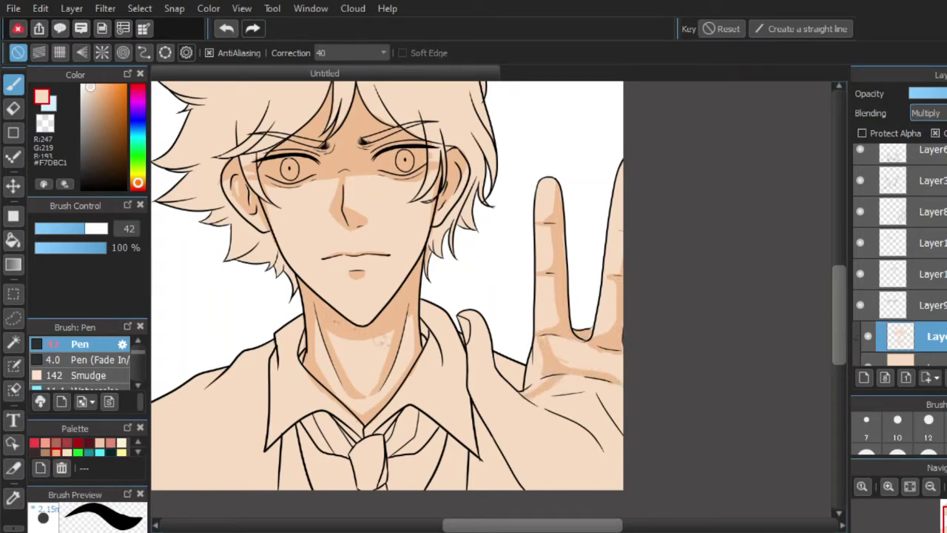
- Shade the thumb's base and the wrist contour, and start the palm shadow with the pen at size 91
drag(510, 384, 513, 458)
click(227, 28)
drag(479, 404, 495, 385)
click(102, 229)
mouse_move(556, 378)
mouse_down()
mouse_move(610, 450)
mouse_move(618, 370)
mouse_up()
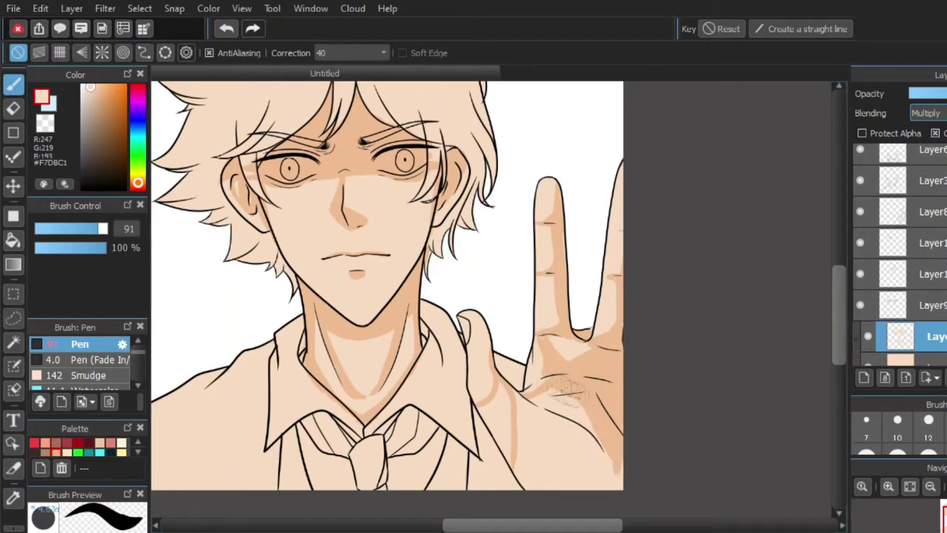
- Fill the rest of the palm and wrist with shadow down to the canvas edge, using pen sizes 42 to 103
click(105, 229)
mouse_move(551, 398)
mouse_down()
mouse_move(608, 471)
mouse_move(569, 471)
mouse_up()
drag(510, 402, 561, 444)
mouse_move(512, 409)
mouse_down()
mouse_move(530, 452)
mouse_move(541, 454)
mouse_move(532, 474)
mouse_up()
click(86, 228)
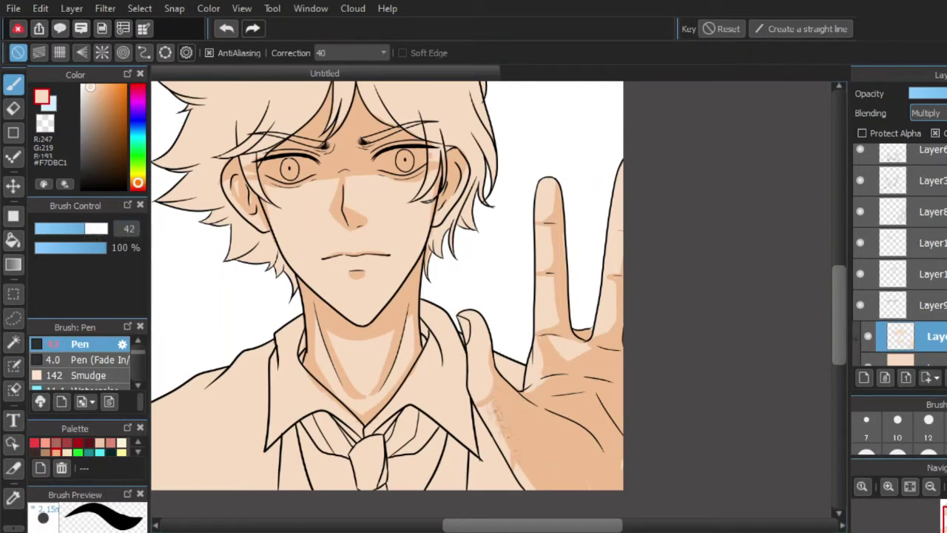
key(bracketright)
key(bracketright)
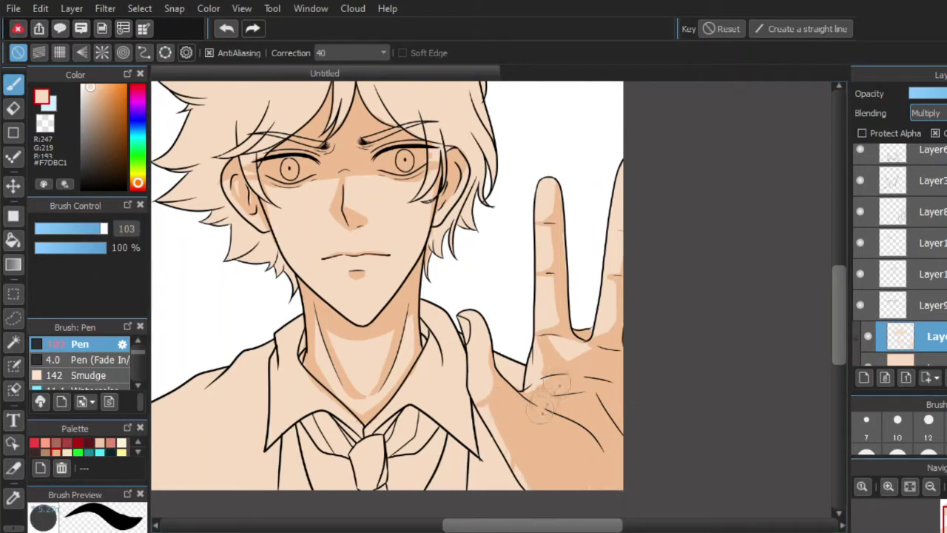
- Fill the small gaps left in the palm and finger shadows along the outlines with the pen at size 45
key(bracketleft)
key(bracketleft)
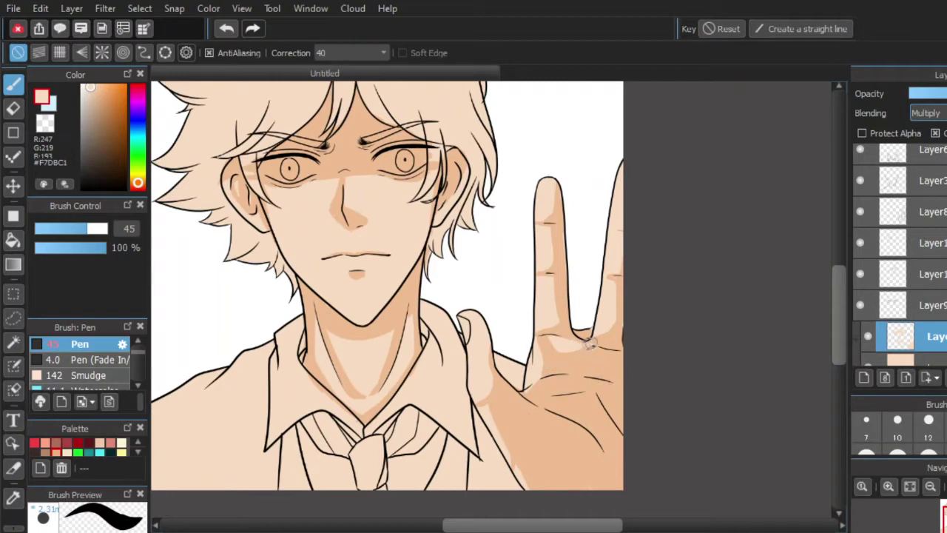
scroll(566, 220, up, 4)
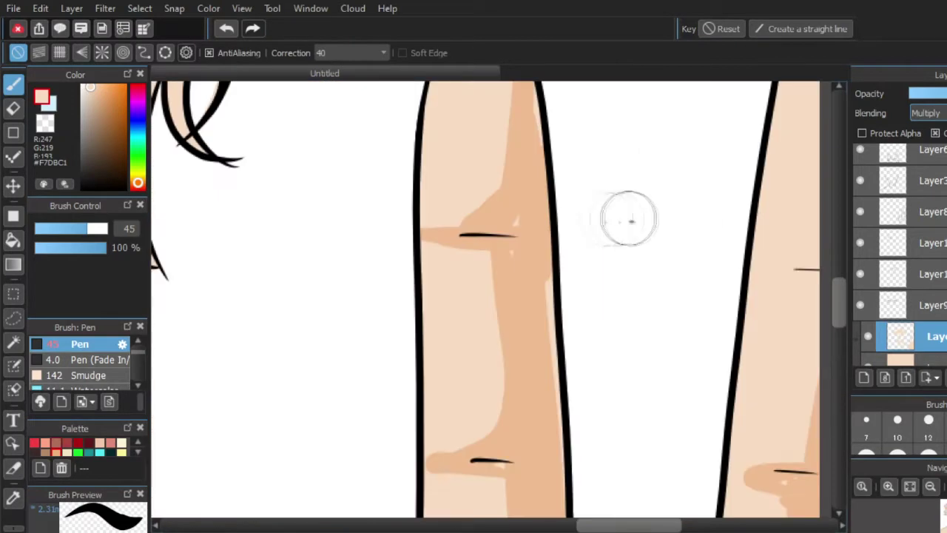
drag(560, 333, 560, 400)
drag(556, 185, 554, 158)
scroll(562, 259, down, 1)
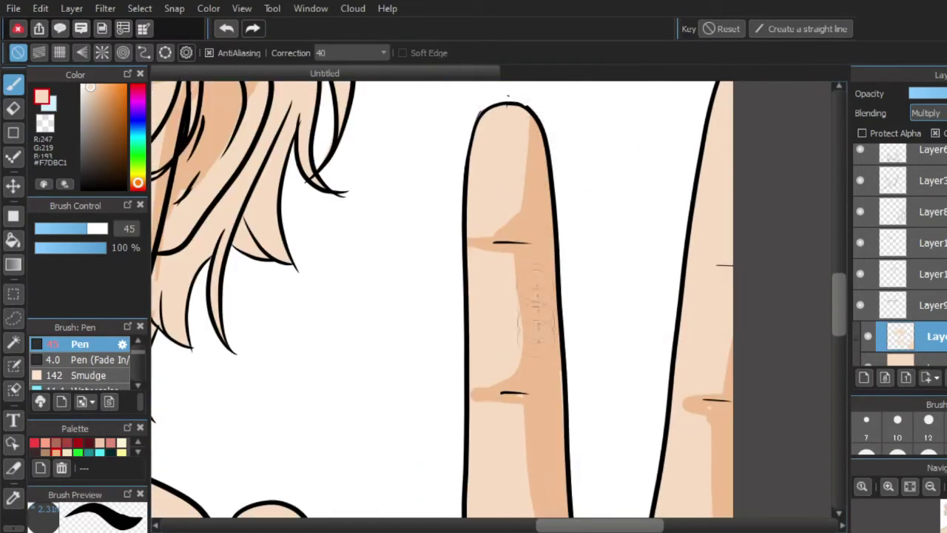
scroll(765, 317, down, 4)
scroll(545, 372, up, 4)
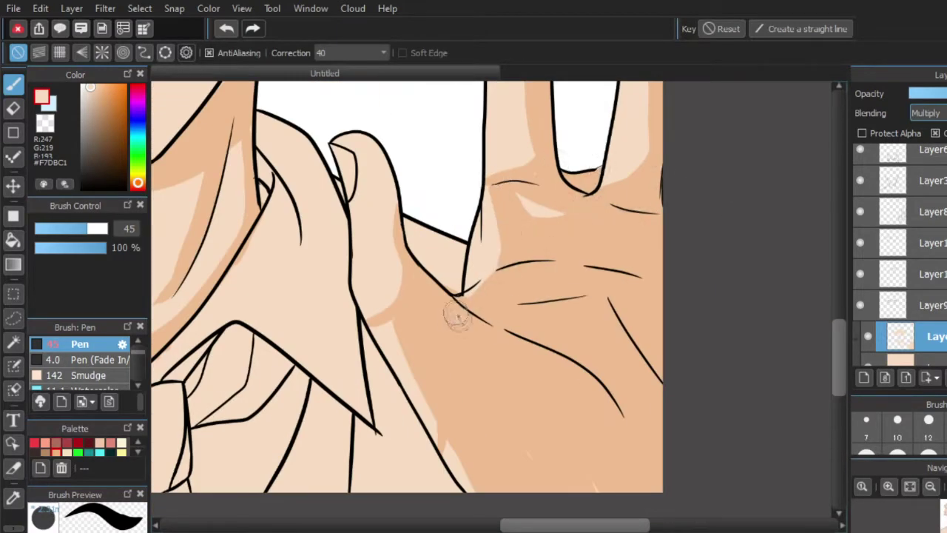
scroll(416, 124, down, 4)
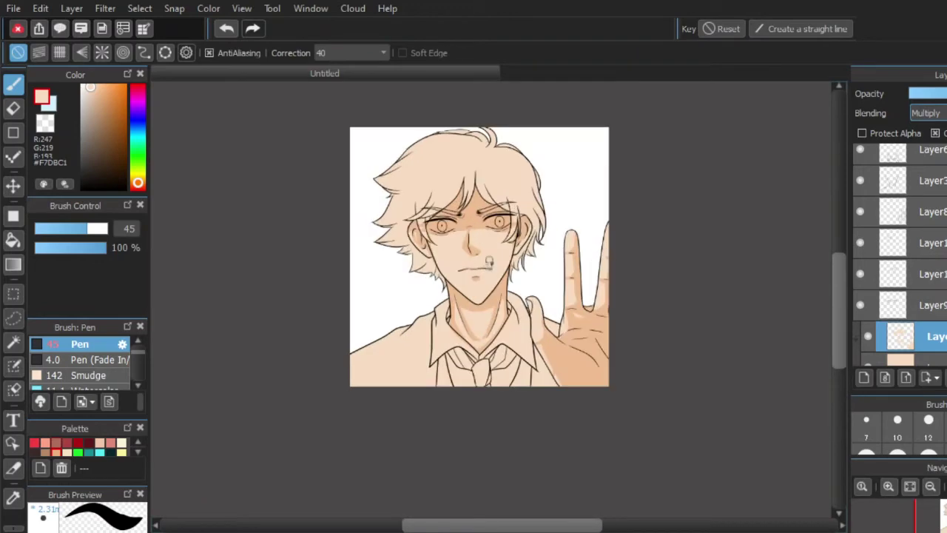
- Add a new clipped layer in Normal mode above the skin shading layer
scroll(489, 268, up, 2)
click(863, 378)
click(936, 133)
scroll(451, 215, up, 1)
scroll(479, 222, down, 1)
scroll(493, 256, up, 2)
- Set up the AirBrush in red #F74141 at size 112 and 43% opacity, and try a blush stroke under the eye
click(34, 443)
click(85, 247)
click(108, 230)
click(108, 230)
click(60, 248)
click(107, 232)
drag(136, 353, 136, 350)
click(90, 367)
drag(79, 248, 66, 248)
click(102, 229)
drag(331, 162, 315, 153)
click(226, 28)
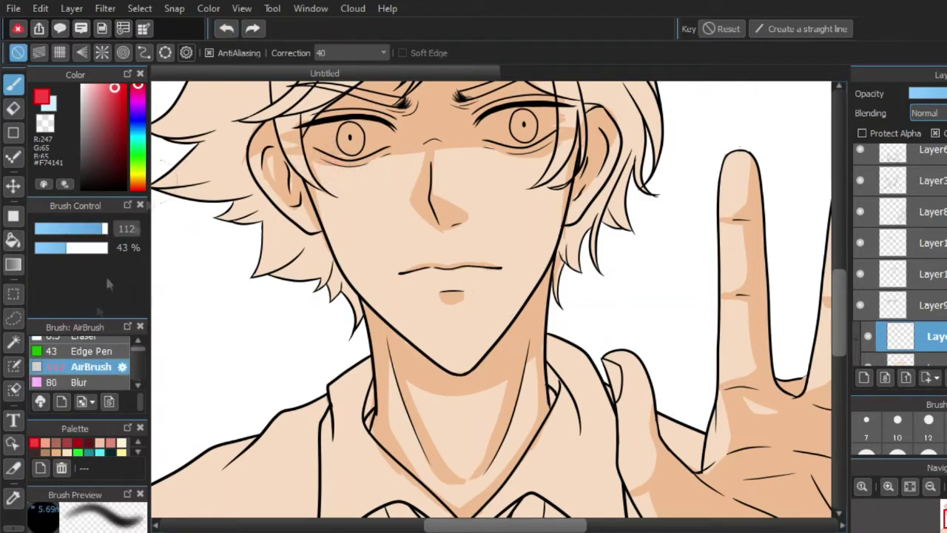
- Test blush colours under the eye from the hair hl swatch and #FFAA3C, and settle on orange #FF7F3C
click(137, 451)
click(121, 443)
drag(314, 154, 336, 164)
click(226, 29)
click(226, 29)
click(138, 182)
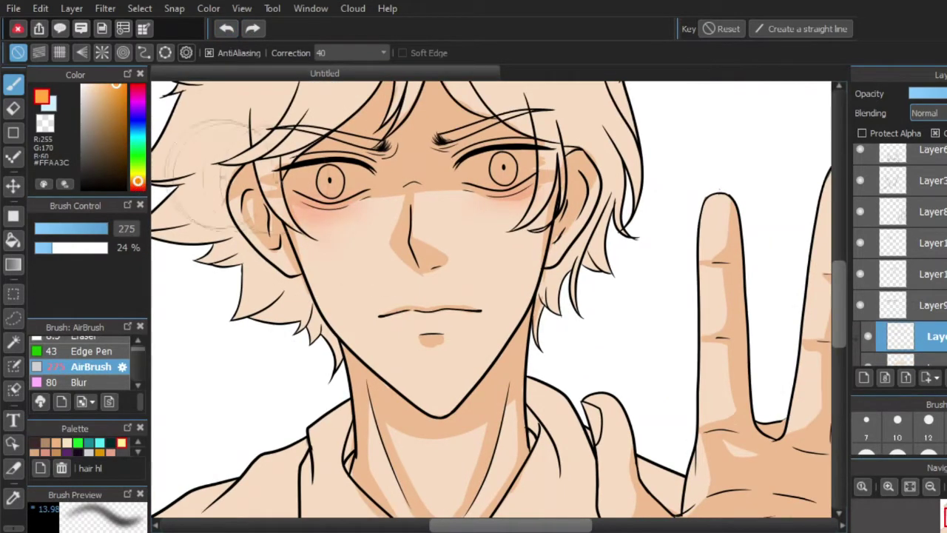
click(334, 217)
click(227, 29)
click(226, 29)
click(138, 185)
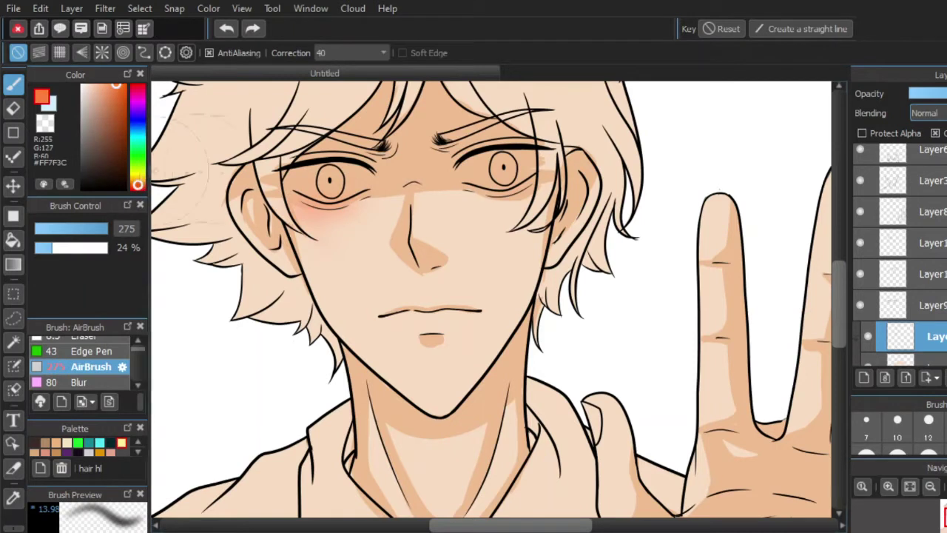
- Airbrush a soft orange blush across both cheeks and the nose at size 348 and 14% opacity
mouse_move(533, 222)
mouse_down()
mouse_move(518, 243)
mouse_move(454, 222)
mouse_move(481, 230)
mouse_up()
click(226, 28)
click(39, 248)
click(84, 229)
click(45, 248)
mouse_move(325, 242)
mouse_down()
mouse_move(518, 222)
mouse_move(333, 216)
mouse_move(309, 271)
mouse_move(539, 213)
mouse_move(325, 229)
mouse_up()
scroll(333, 242, down, 5)
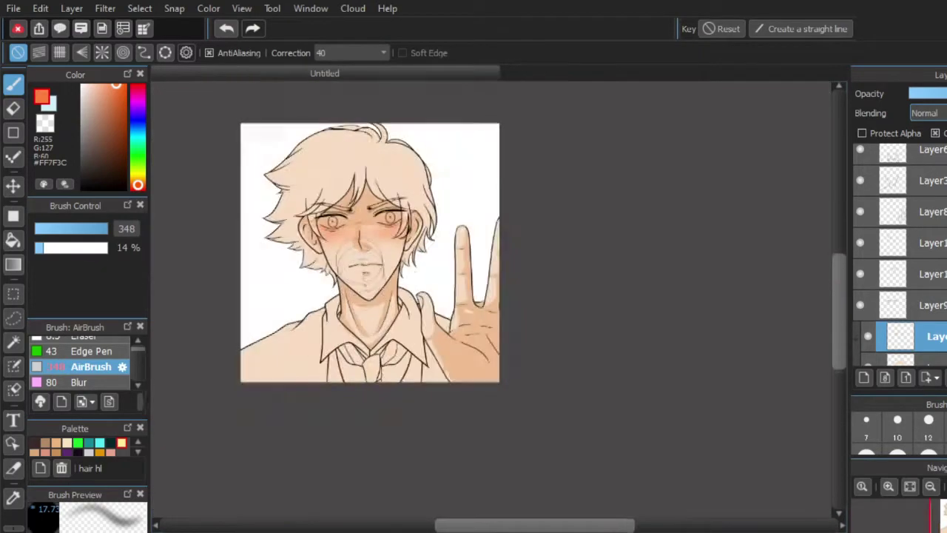
- Deepen the blush directly beneath both eyes with the AirBrush at size 57 and 29% opacity
scroll(380, 258, up, 3)
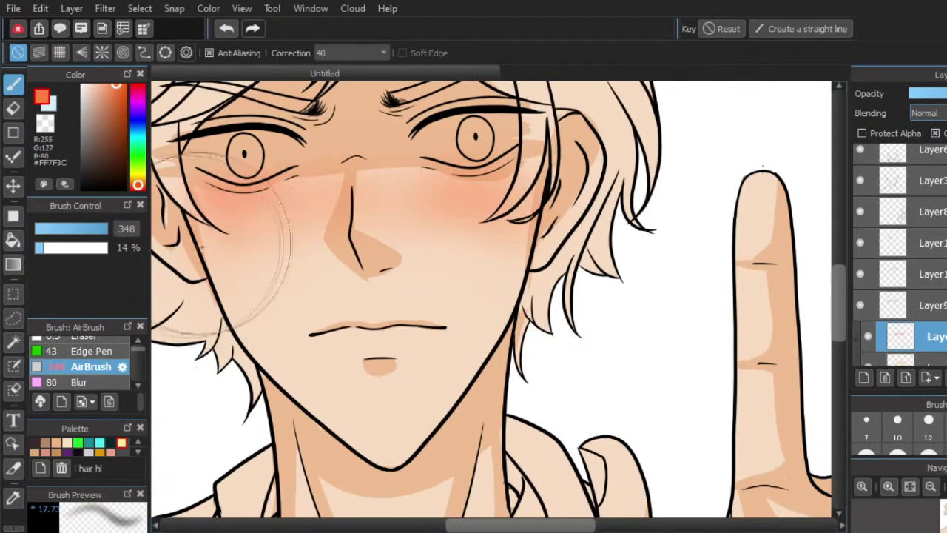
click(56, 247)
click(92, 229)
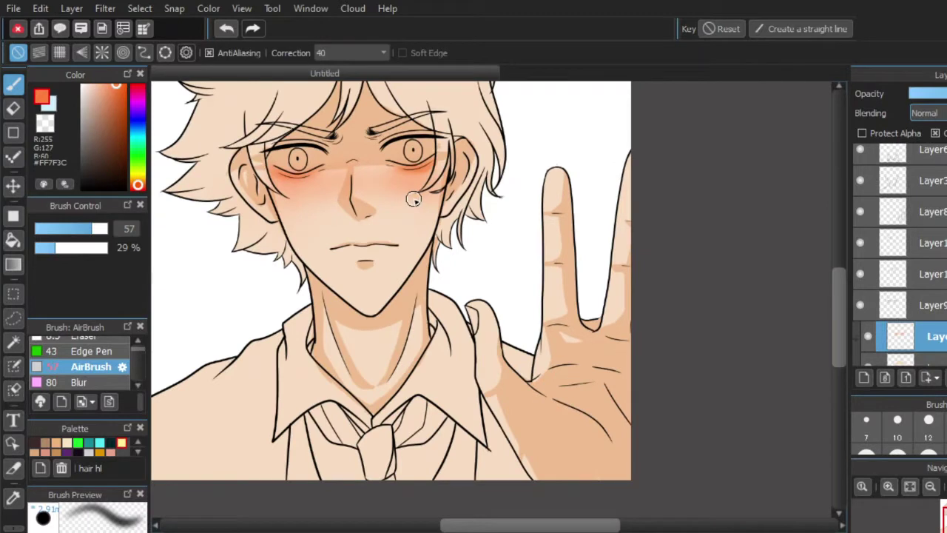
- Add soft blush to the neck, palm and forehead at 18% opacity, using AirBrush sizes 304 and 466
key(bracketright)
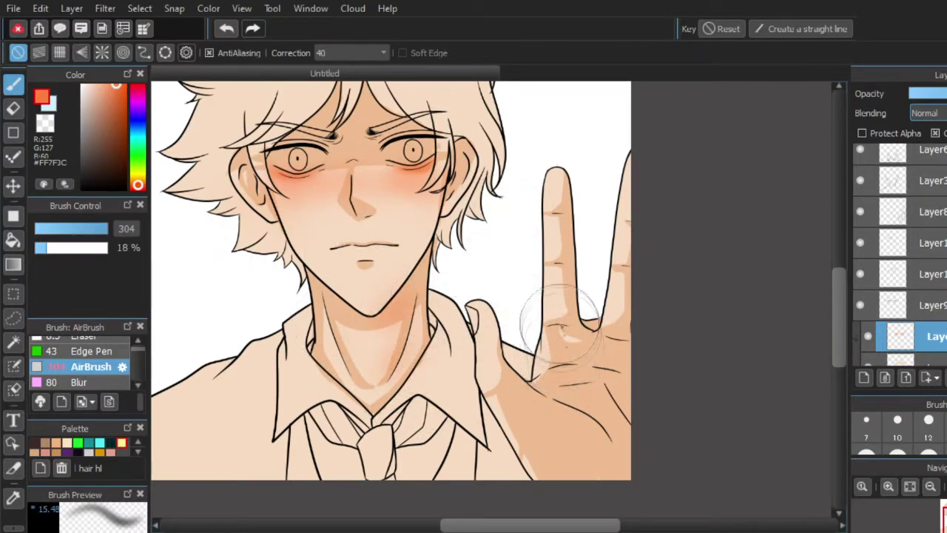
drag(104, 228, 370, 259)
drag(566, 375, 571, 377)
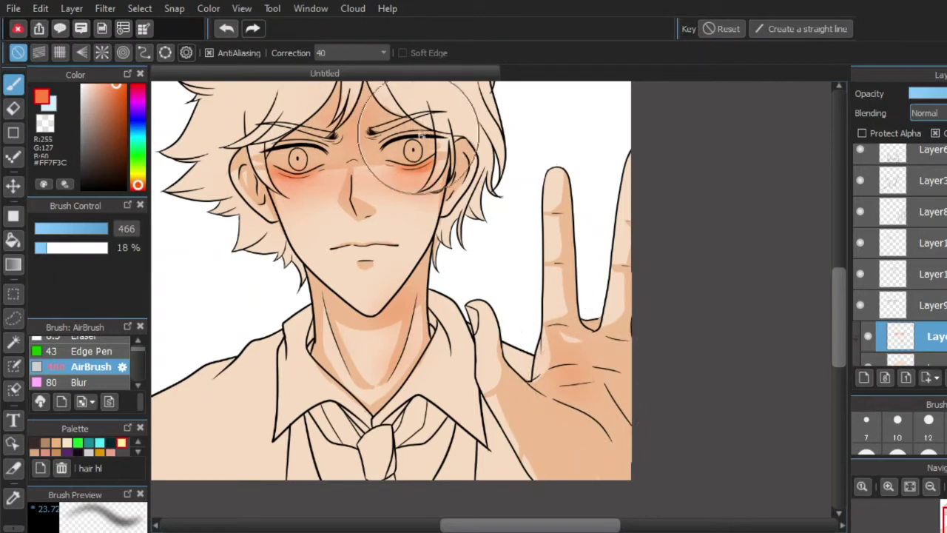
- Try another blending mode on the blush layer and set it back to Normal
click(934, 113)
click(933, 171)
click(933, 113)
click(937, 131)
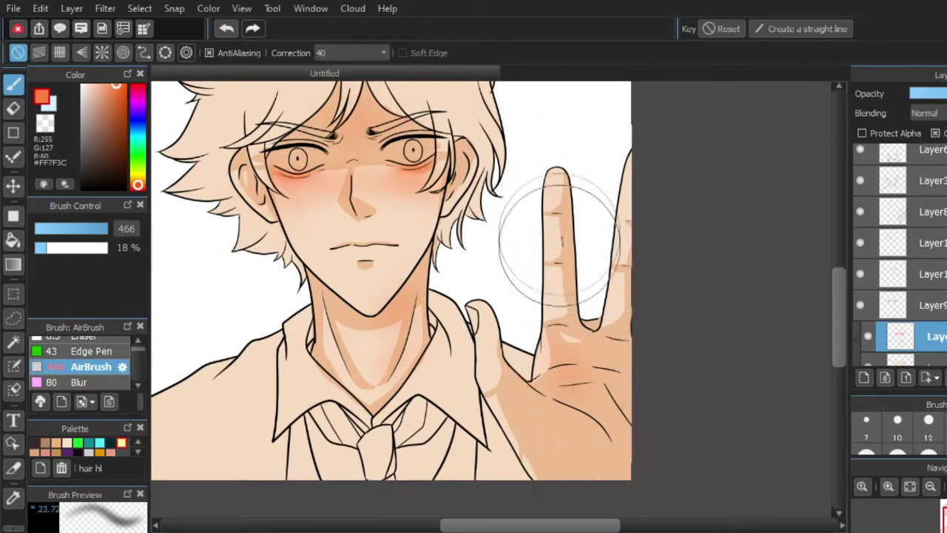
- Add a new layer above the skin layers and select the main hair mass with the Magic Wand
scroll(337, 251, down, 3)
scroll(333, 222, up, 4)
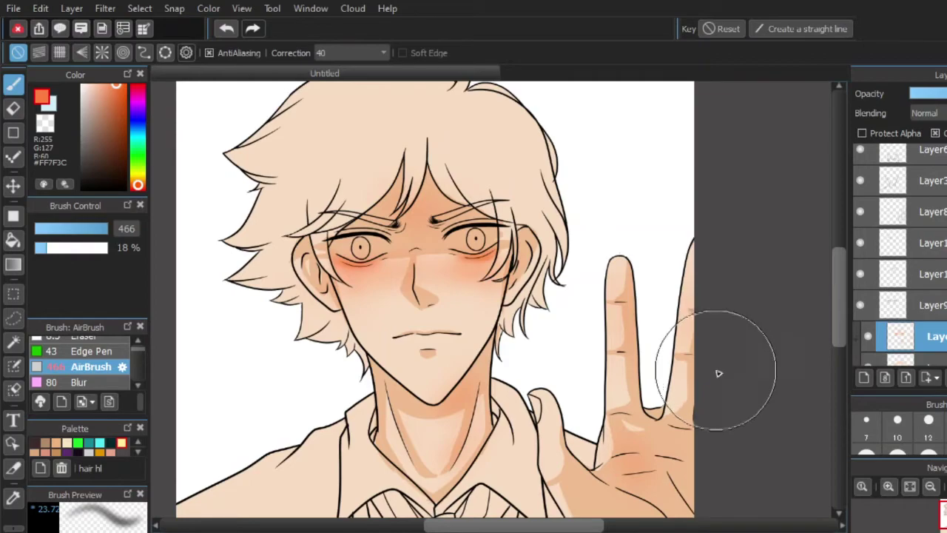
scroll(613, 232, up, 3)
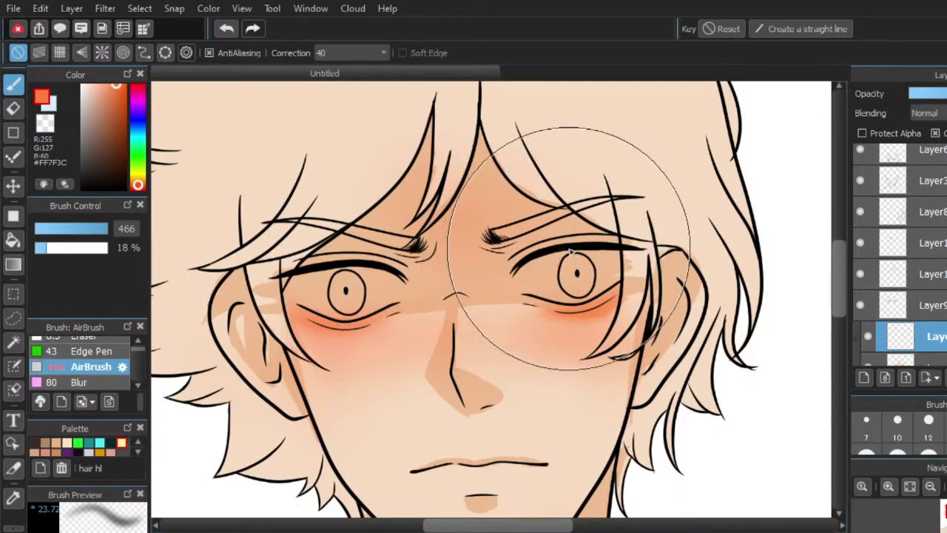
scroll(637, 177, down, 4)
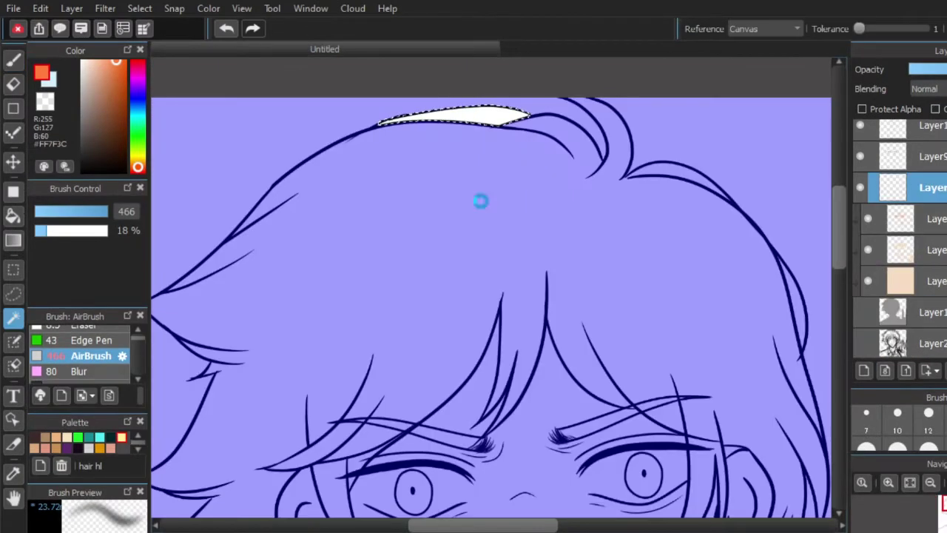
shift+click(481, 200)
shift+click(618, 137)
scroll(548, 251, down, 3)
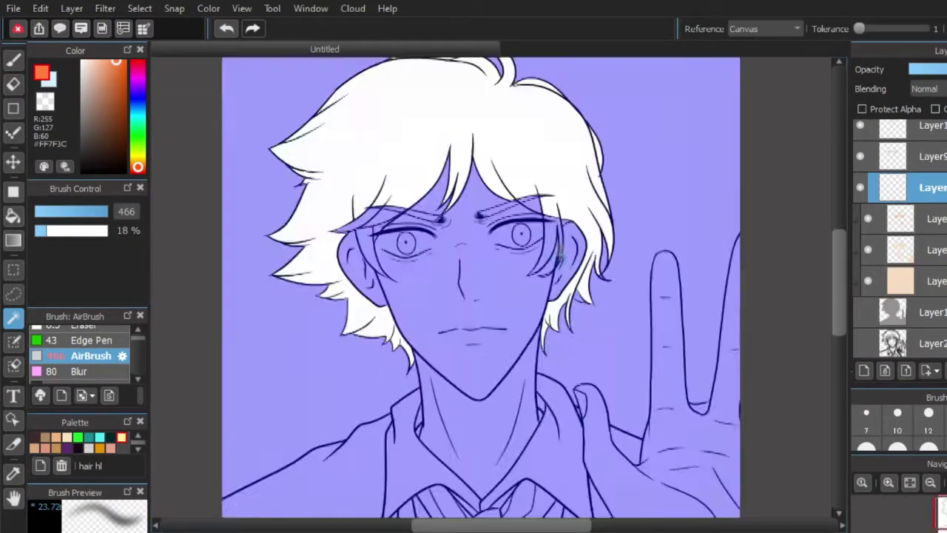
- Add the remaining hair strands around the face and ear to the Magic Wand selection
scroll(547, 229, up, 5)
shift+click(495, 137)
shift+click(452, 107)
shift+click(566, 266)
shift+click(611, 251)
scroll(629, 215, down, 3)
scroll(454, 217, up, 3)
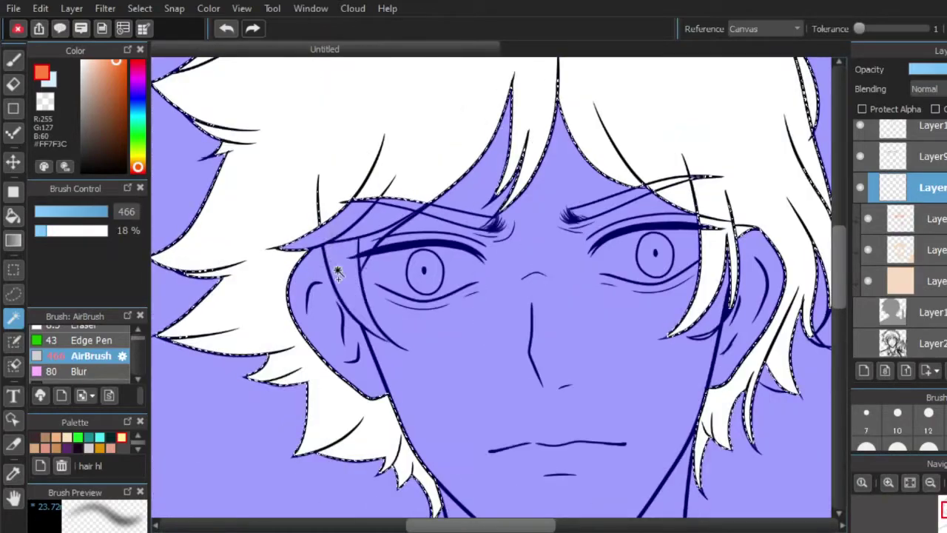
- Fill the hair, the strands over the face and the eyebrows with dark grey #2E2E2E
scroll(454, 217, down, 5)
scroll(473, 214, up, 2)
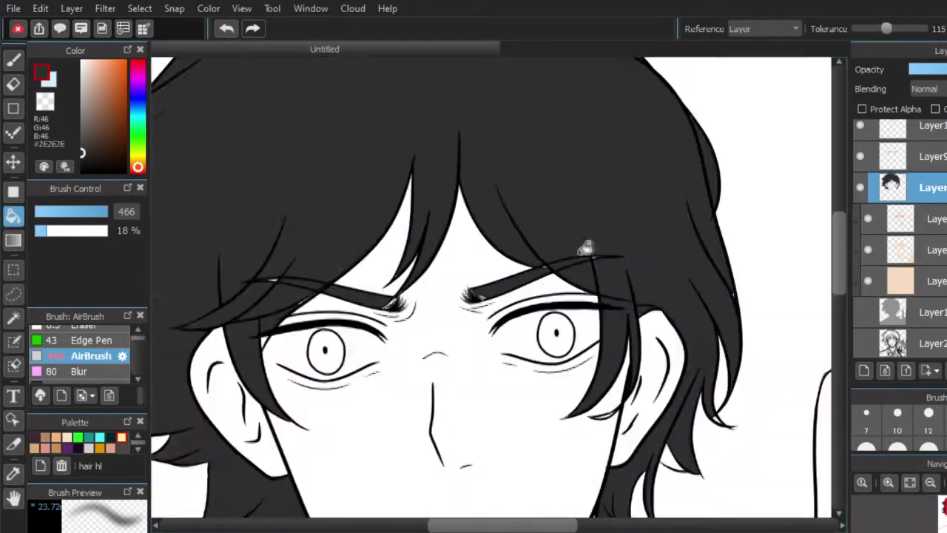
scroll(584, 249, up, 2)
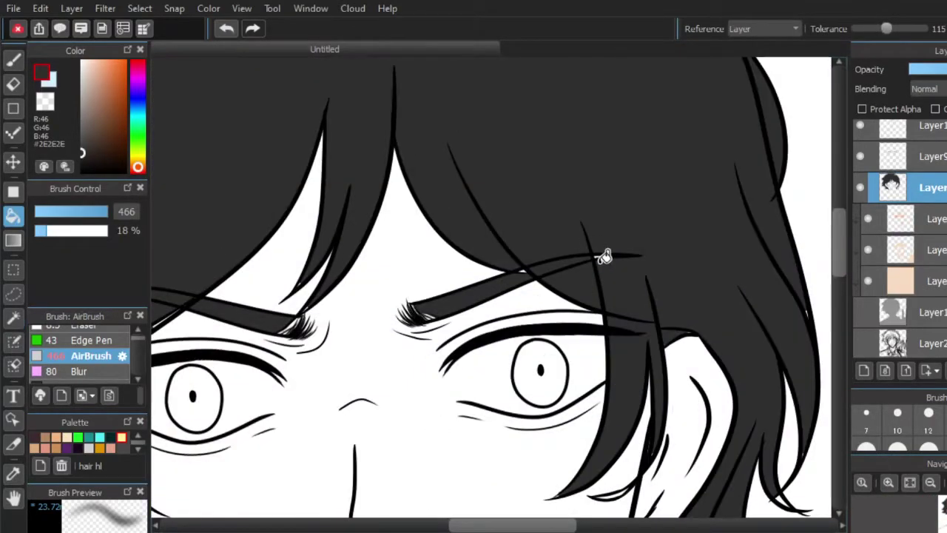
- Touch up unfilled spots at the strand tips and eyebrows in dark grey, switching from the AirBrush to the Pen at size 21
key(b)
drag(82, 230, 68, 230)
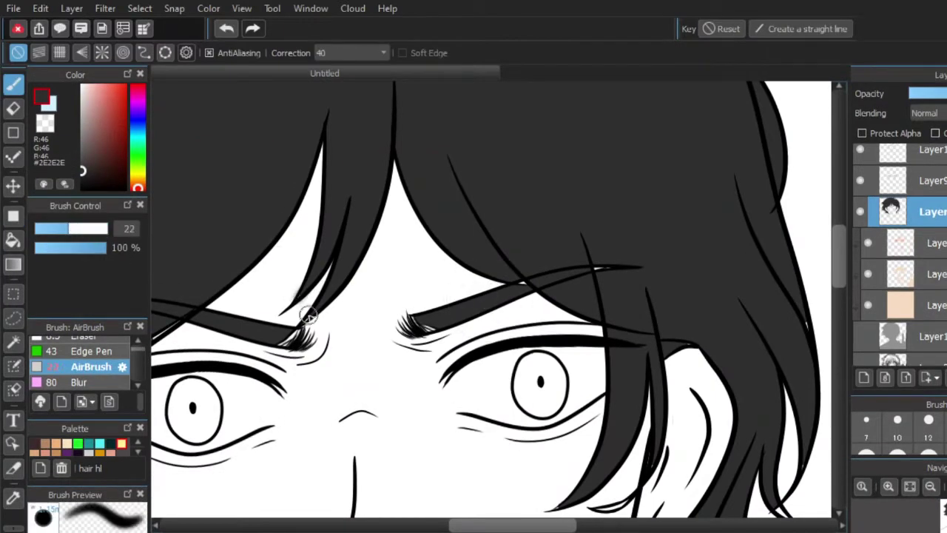
scroll(137, 353, up, 2)
scroll(138, 354, down, 3)
click(80, 375)
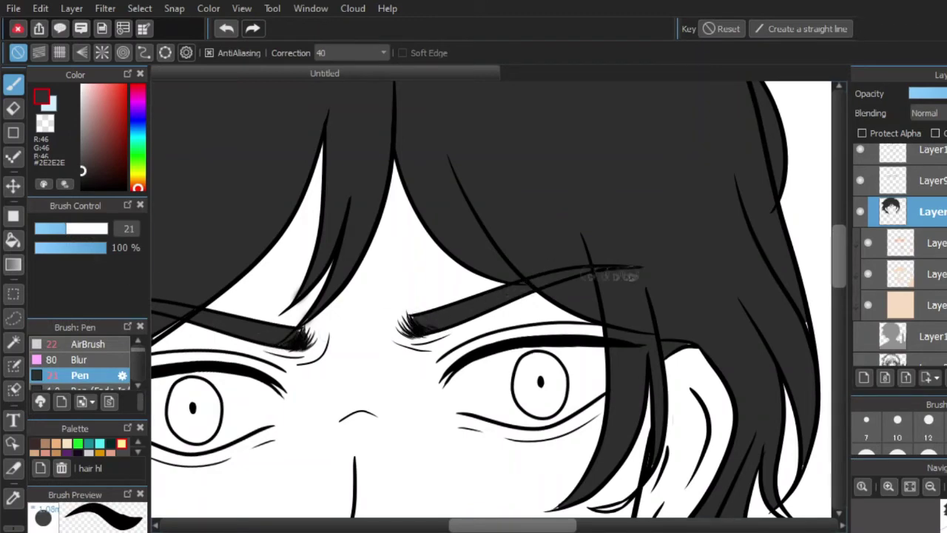
- Fill the unpainted tips and strands of hair beside the ear with dark grey #2E2E2E using the Pen
scroll(510, 332, down, 4)
scroll(578, 404, up, 5)
drag(452, 330, 429, 347)
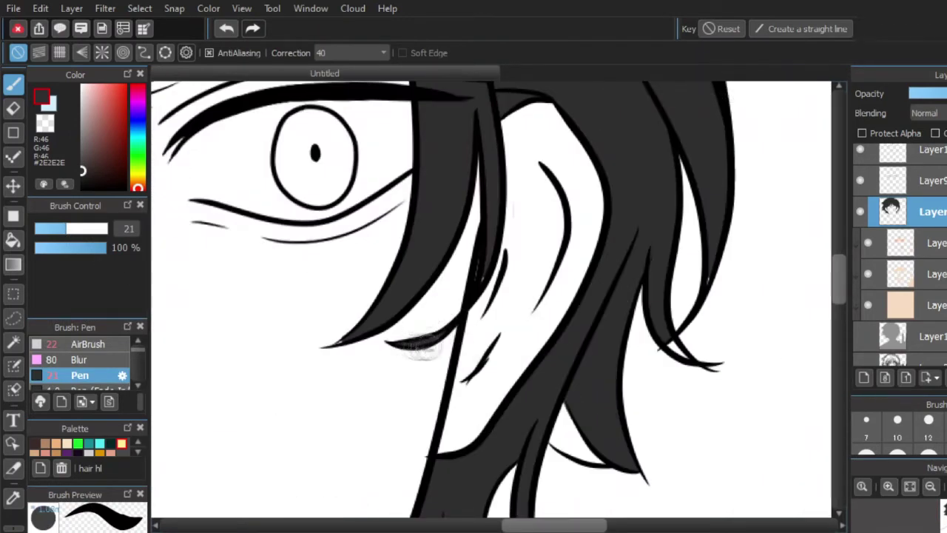
drag(560, 422, 547, 424)
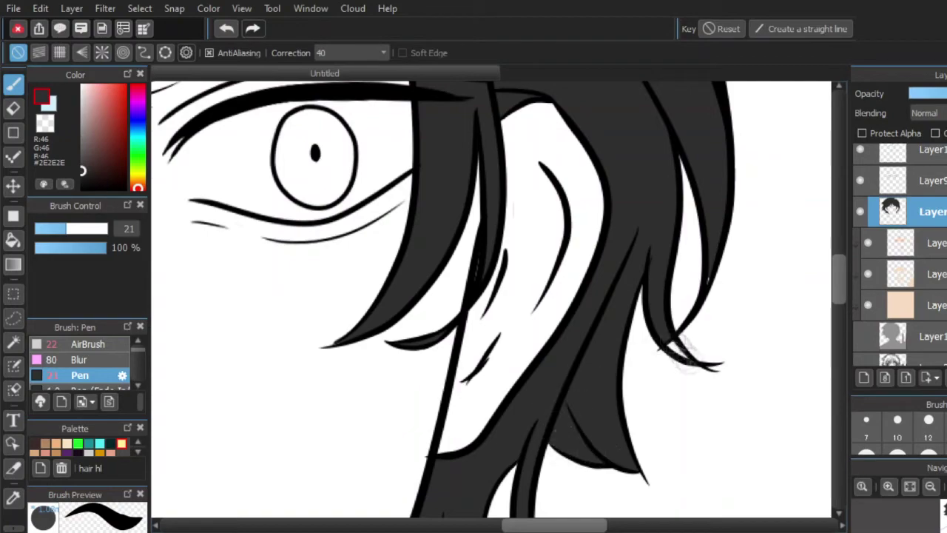
scroll(605, 344, down, 3)
scroll(594, 451, up, 4)
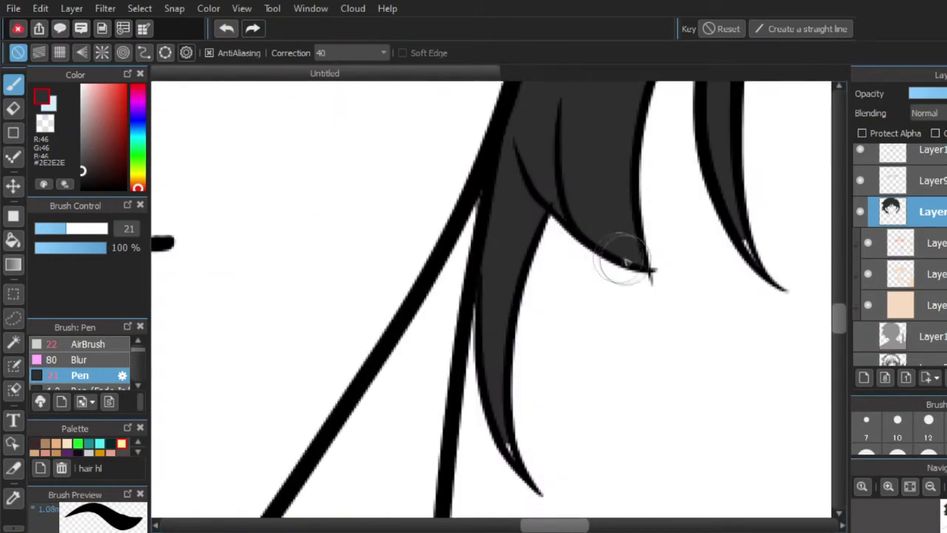
- Fill the small white gaps where the fringe overlaps the eyebrow and outer eye corner with #2E2E2E
scroll(619, 380, down, 3)
scroll(370, 137, up, 4)
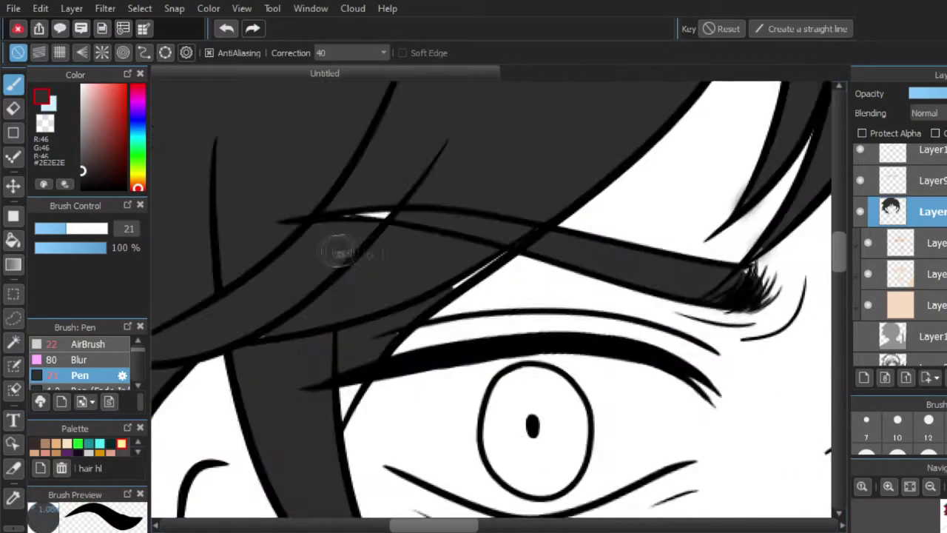
scroll(429, 268, up, 2)
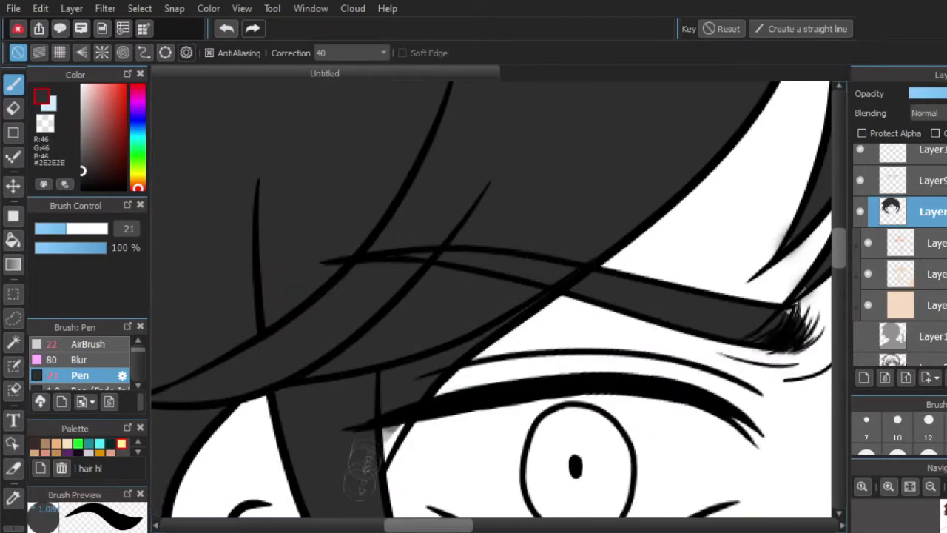
scroll(481, 243, down, 3)
scroll(505, 97, up, 2)
- Fill the leftover slivers between the line strokes along the crown of the hair with #2E2E2E
scroll(506, 97, down, 2)
scroll(368, 150, up, 4)
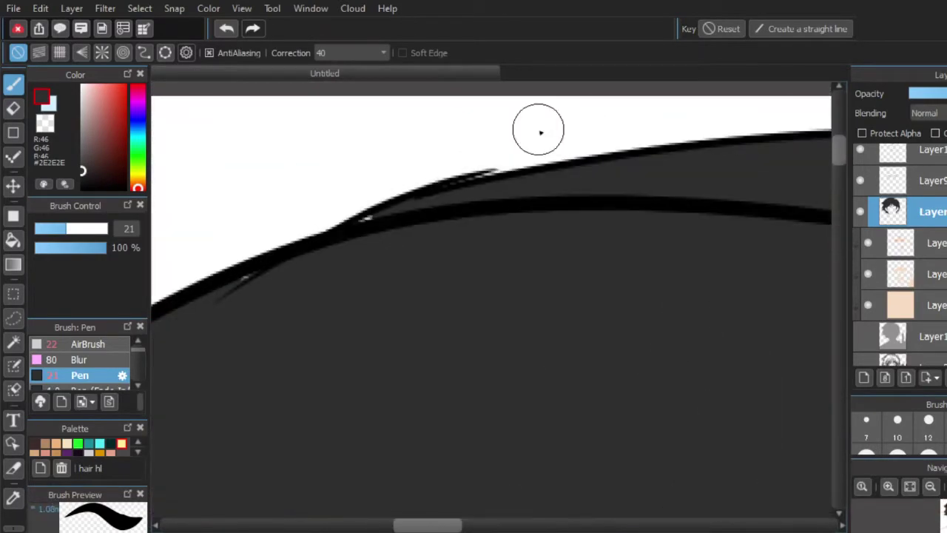
scroll(181, 329, down, 4)
scroll(691, 145, up, 3)
scroll(304, 201, down, 3)
scroll(630, 257, up, 3)
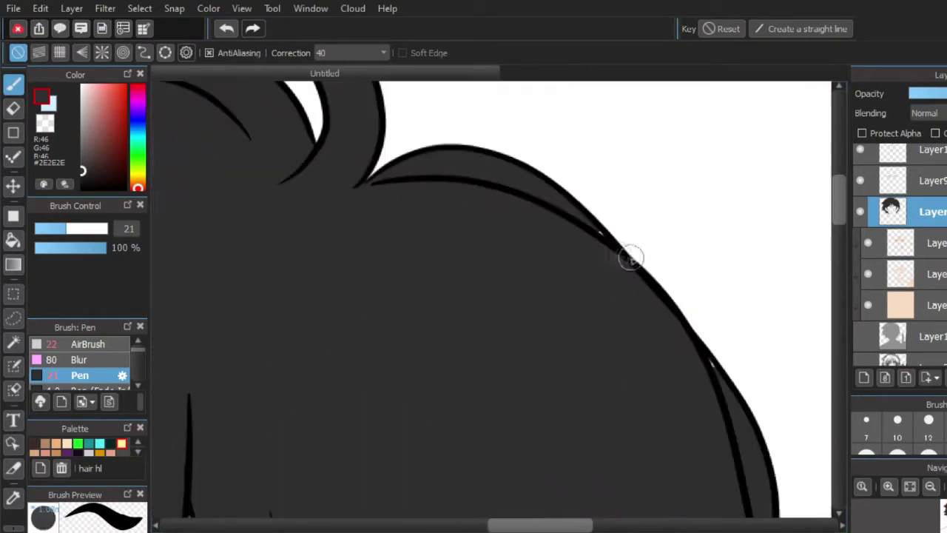
scroll(618, 289, down, 4)
scroll(570, 444, up, 4)
scroll(571, 444, down, 3)
scroll(259, 255, up, 3)
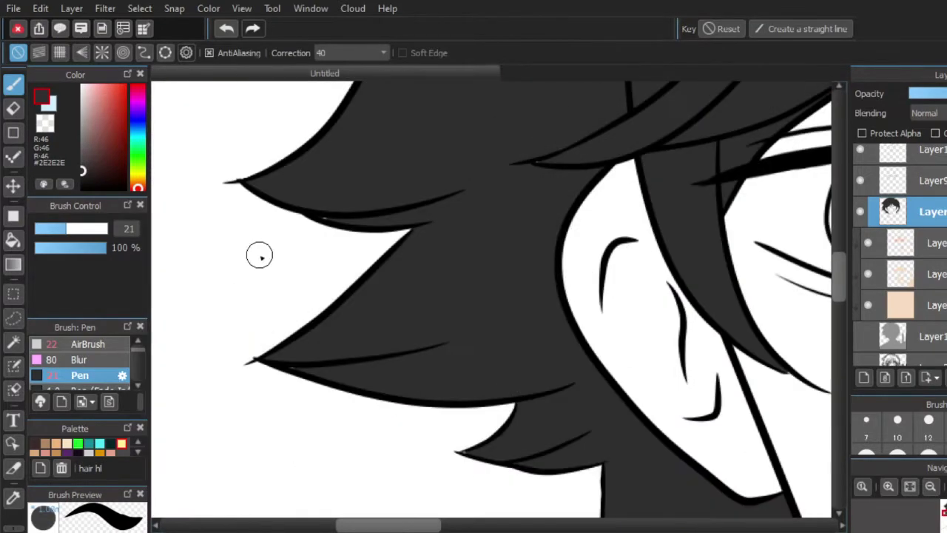
- Fill the remaining gaps in the spiky tufts on the side of the hair with #2E2E2E
scroll(388, 362, down, 3)
scroll(446, 221, up, 3)
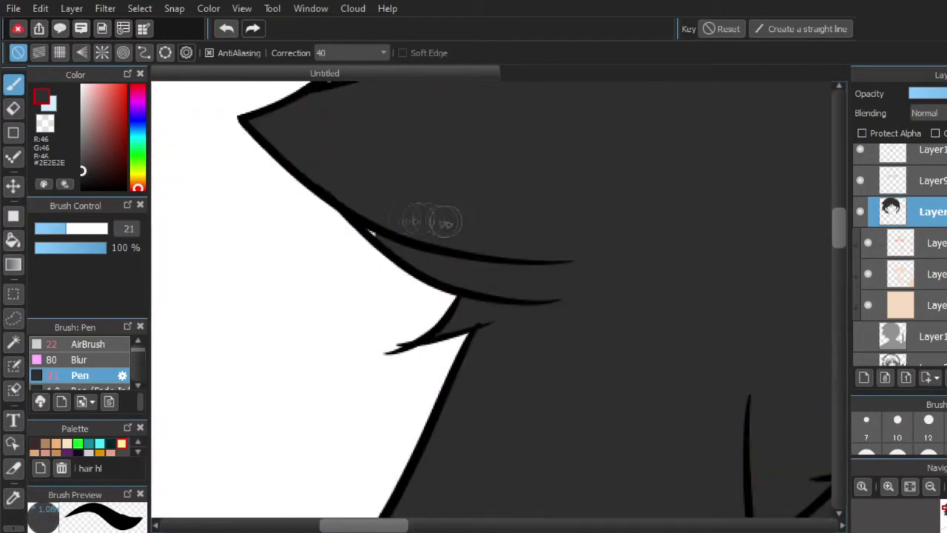
scroll(497, 243, down, 2)
scroll(515, 154, up, 2)
scroll(469, 296, down, 3)
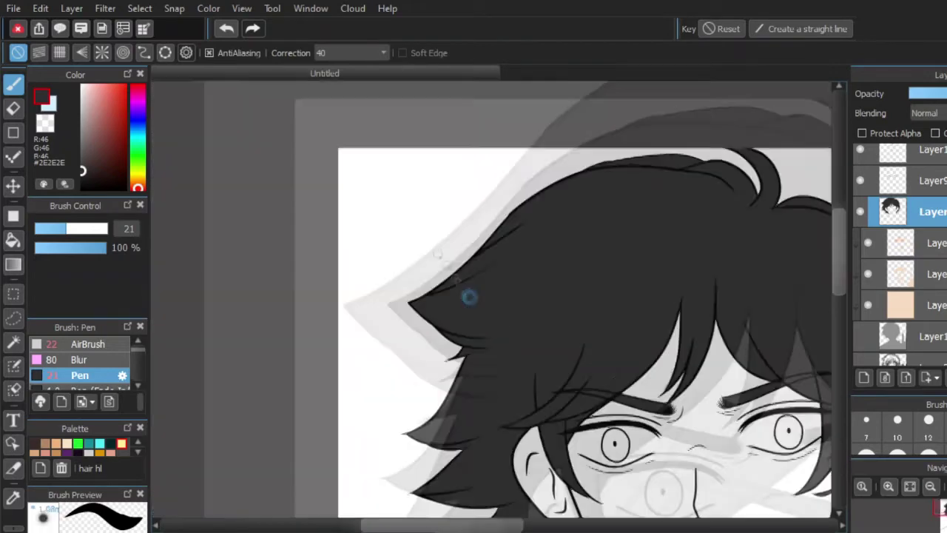
scroll(528, 482, up, 3)
scroll(558, 276, down, 3)
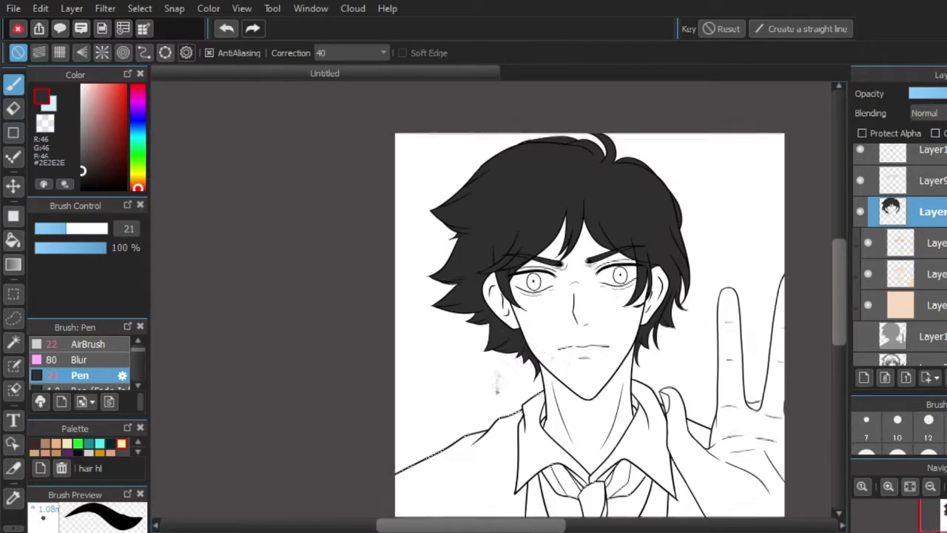
scroll(518, 333, up, 2)
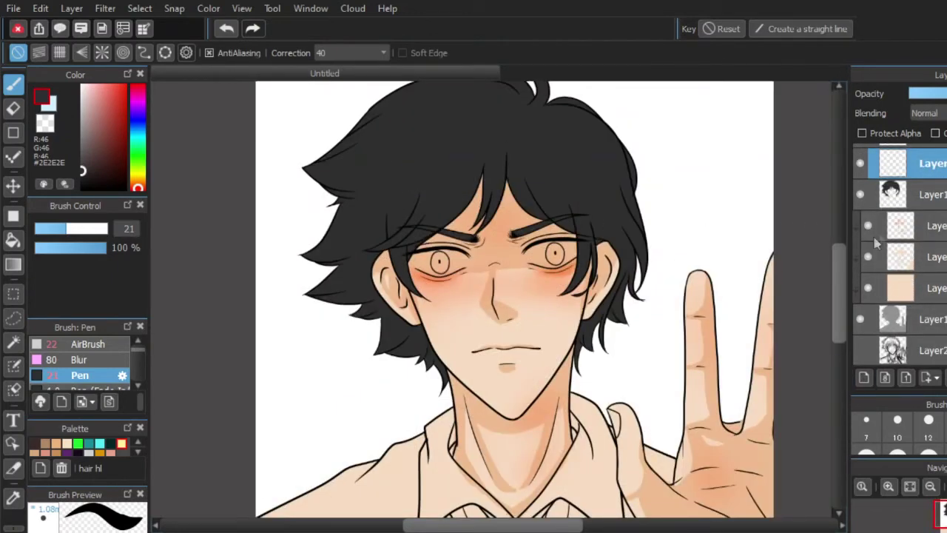
- Add a new layer and place it directly beneath the hair colour layer
click(895, 194)
click(865, 379)
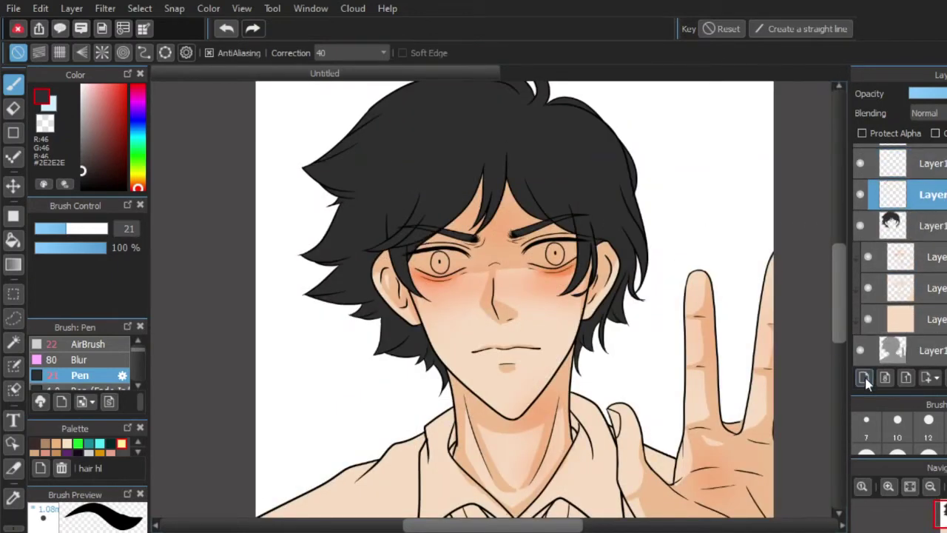
drag(894, 195, 892, 228)
- Paint both irises solid golden yellow #DEAA34 with the Pen at size 21
scroll(475, 222, up, 5)
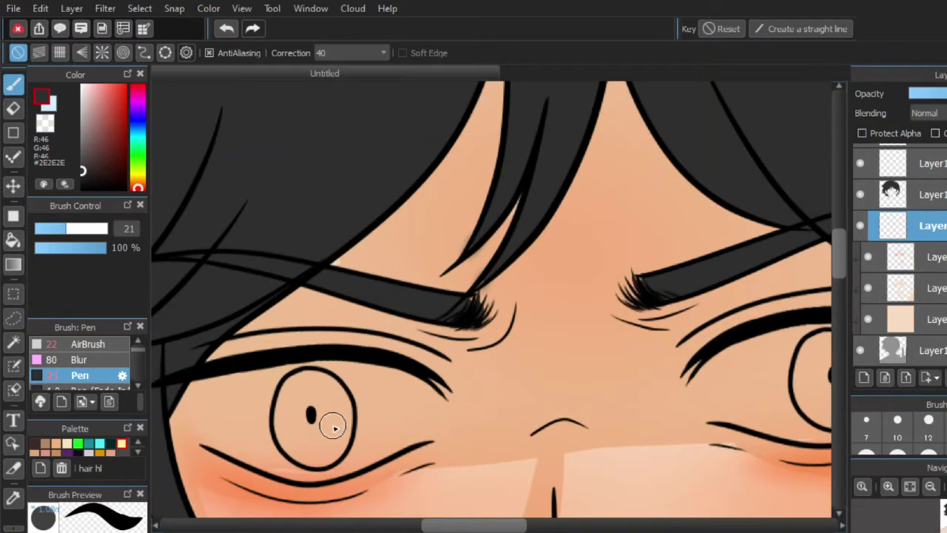
drag(138, 164, 138, 179)
drag(118, 96, 114, 75)
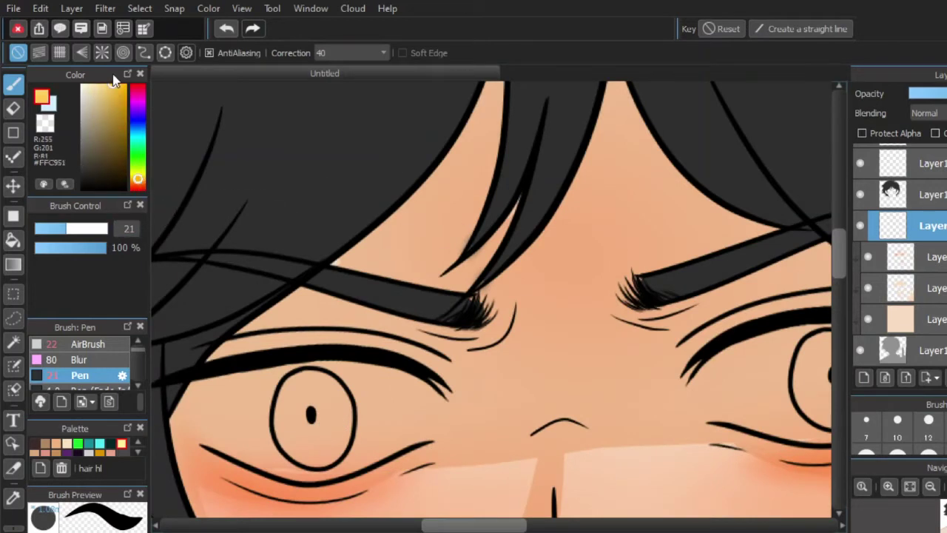
click(116, 97)
click(104, 229)
click(94, 229)
click(14, 109)
click(15, 86)
mouse_move(301, 400)
mouse_down()
mouse_move(324, 414)
mouse_move(304, 408)
mouse_move(329, 417)
mouse_move(309, 393)
mouse_move(339, 438)
mouse_up()
scroll(340, 485, down, 2)
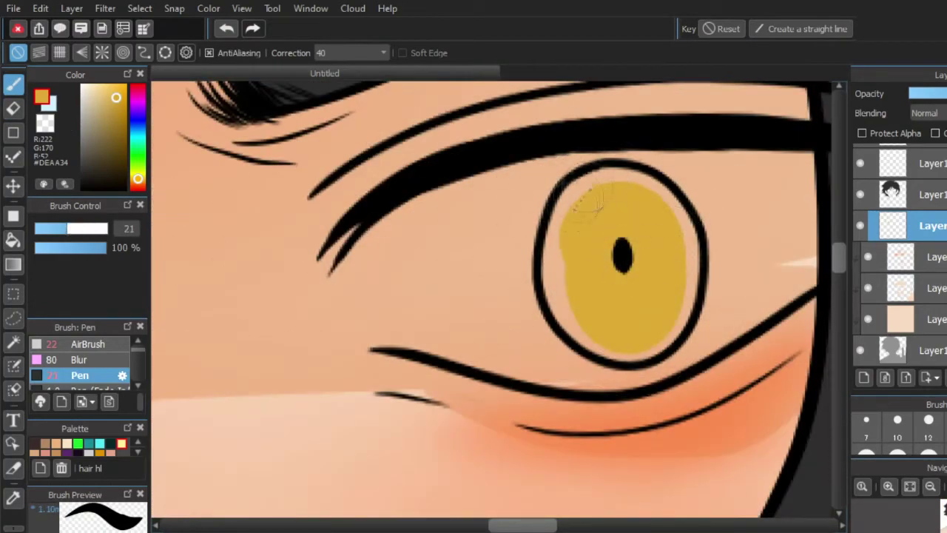
mouse_move(562, 222)
mouse_down()
mouse_move(685, 319)
mouse_move(675, 265)
mouse_up()
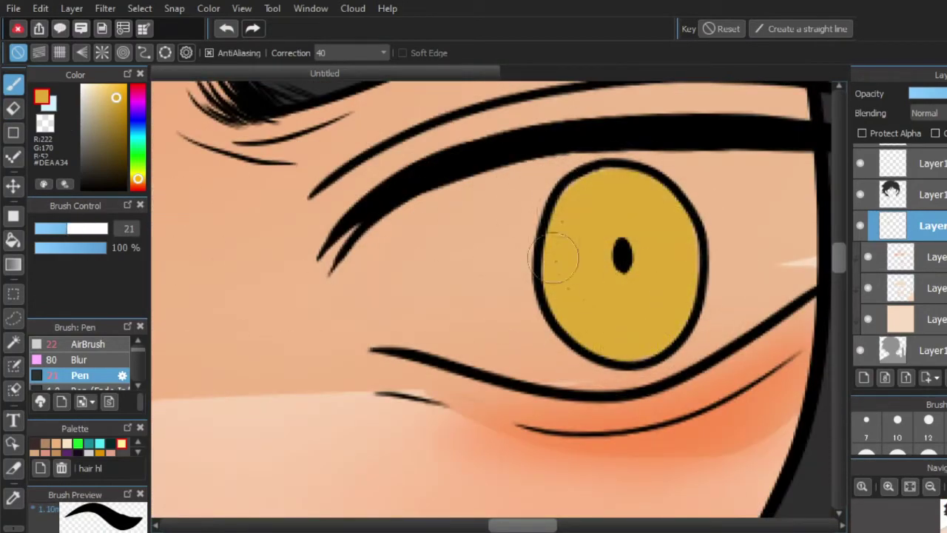
- Add a layer clipped to the iris base layer and set its blending to Multiply
click(864, 377)
click(935, 133)
click(925, 257)
click(925, 226)
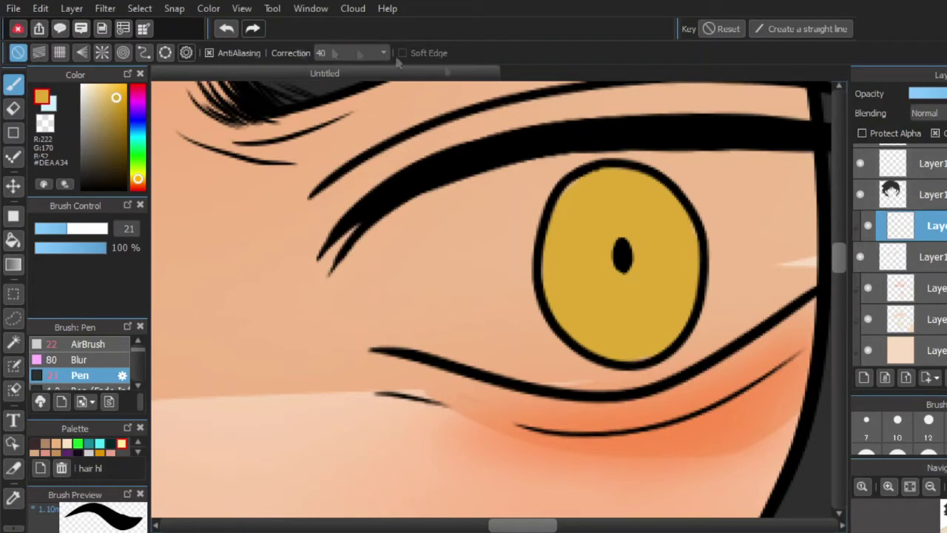
click(938, 141)
- Paint a #DEAA34 shadow over the upper half of both irises on the Multiply layer
mouse_move(682, 226)
mouse_down()
mouse_move(614, 194)
mouse_move(547, 266)
mouse_move(705, 273)
mouse_up()
mouse_move(548, 277)
mouse_down()
mouse_move(670, 263)
mouse_move(574, 270)
mouse_up()
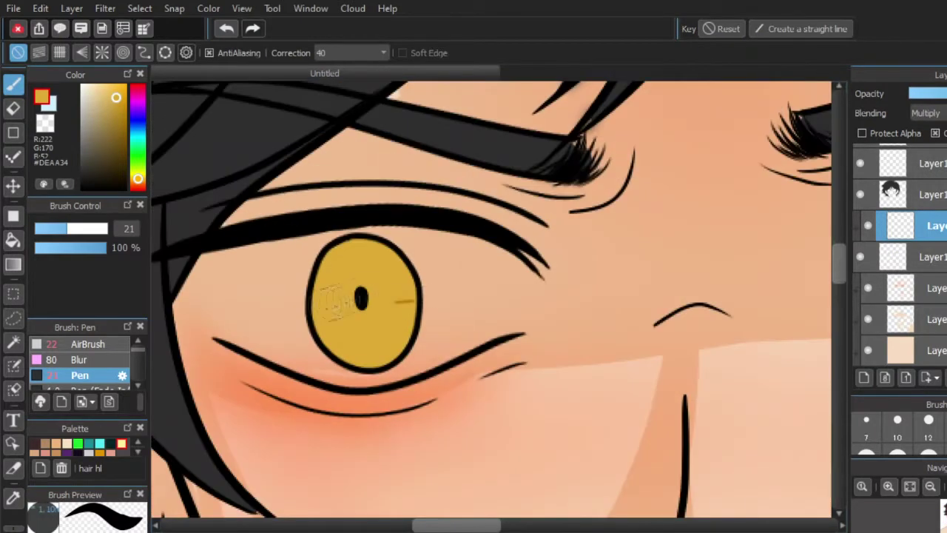
drag(393, 259, 342, 304)
mouse_move(370, 245)
mouse_down()
mouse_move(341, 300)
mouse_move(335, 266)
mouse_move(315, 308)
mouse_move(397, 270)
mouse_up()
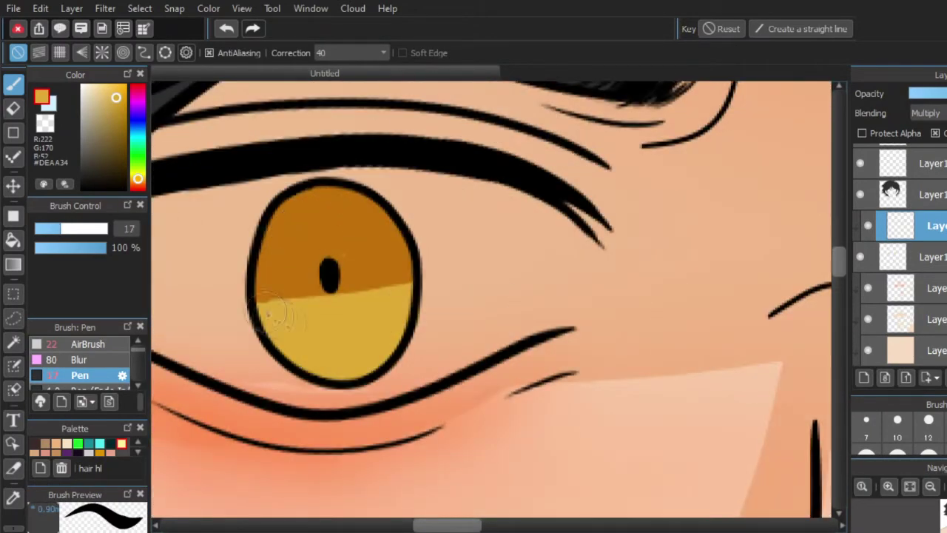
drag(281, 314, 296, 256)
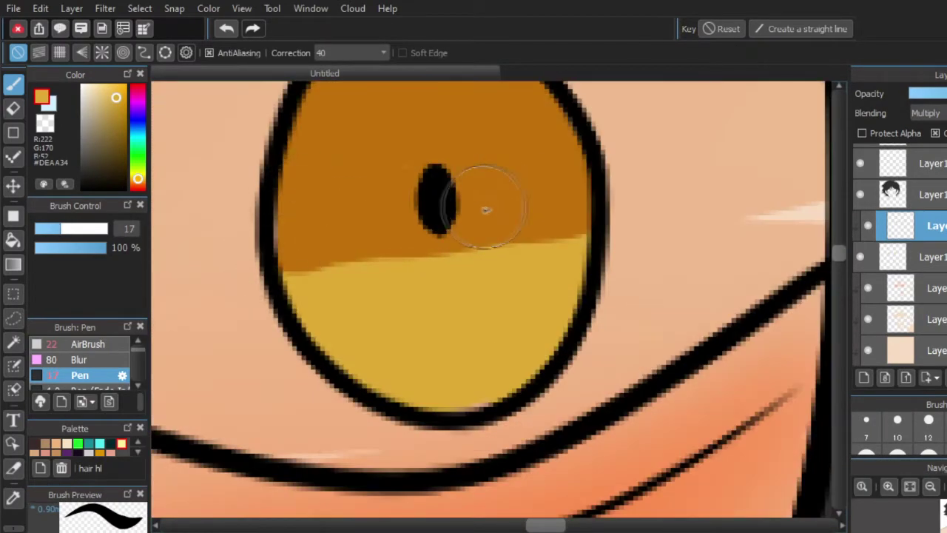
- Add another layer clipped to the iris base and set its blending to Add
click(864, 379)
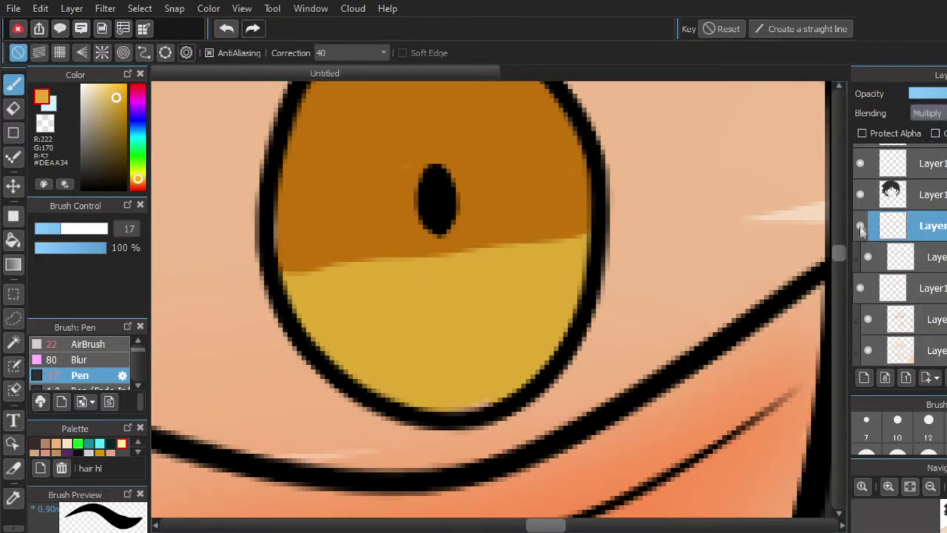
click(935, 133)
click(934, 113)
click(935, 160)
- Draw short #FAC03E highlight rays around the pupils in both irises with the Pen at size 9.6
click(48, 228)
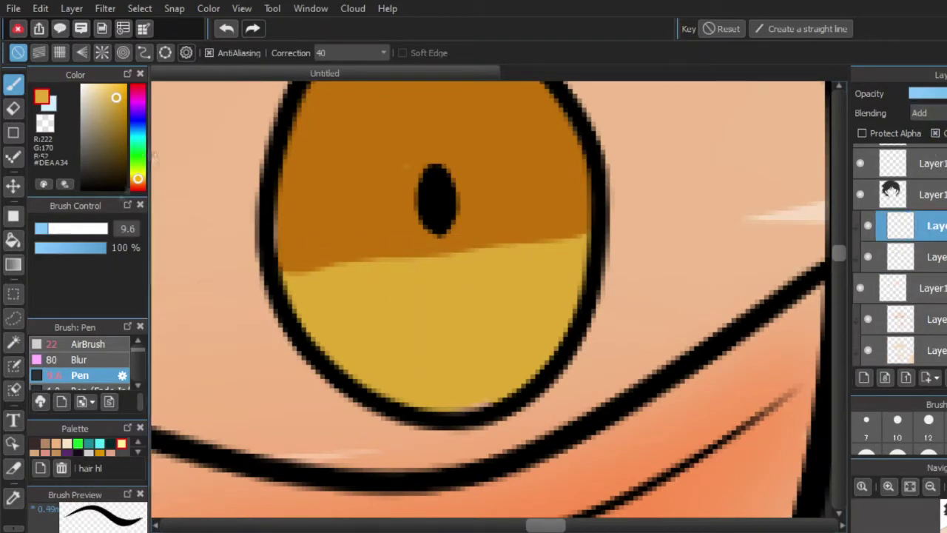
click(115, 86)
drag(442, 296, 444, 361)
drag(479, 300, 494, 342)
drag(511, 266, 531, 293)
drag(521, 221, 546, 235)
drag(401, 307, 404, 357)
drag(376, 273, 361, 309)
drag(358, 236, 330, 259)
drag(345, 203, 323, 213)
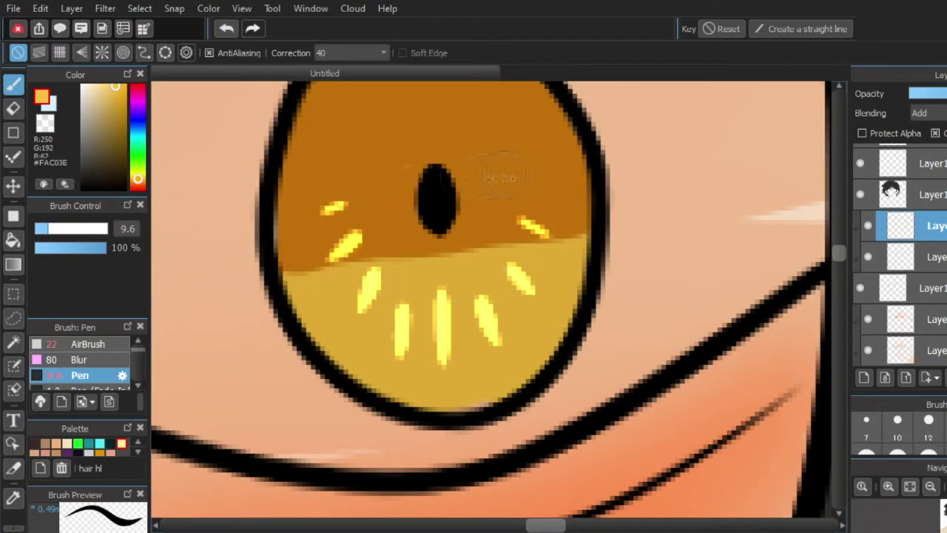
scroll(353, 180, down, 5)
scroll(306, 244, up, 3)
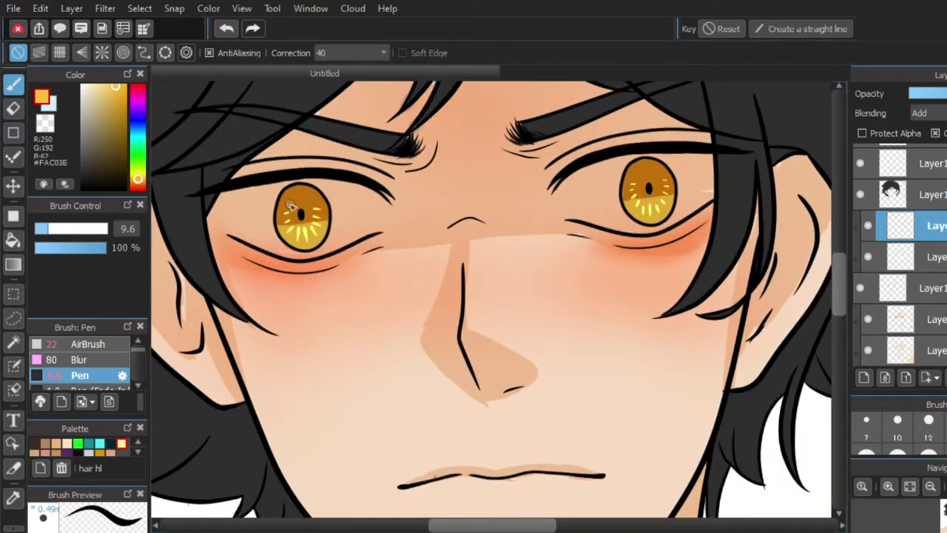
scroll(377, 200, down, 3)
scroll(402, 143, up, 3)
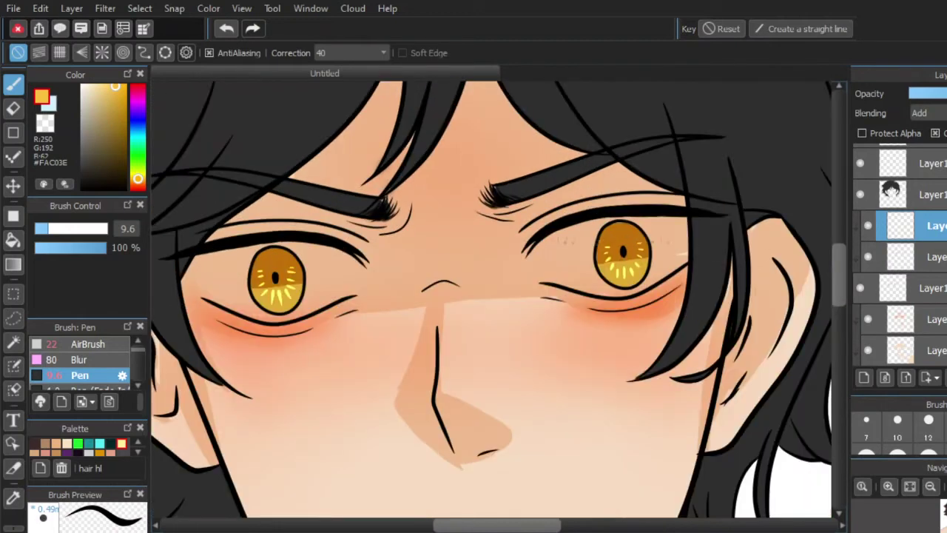
- On a new clipped Add layer, airbrush a soft #FFC84D glow over both irises, setting the brush to size 33 and 42% opacity
click(865, 378)
click(936, 133)
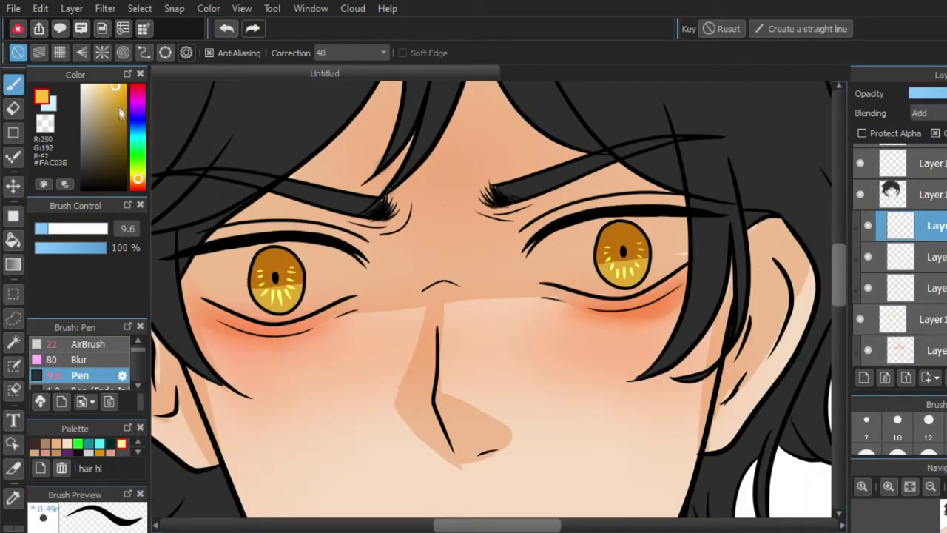
click(88, 344)
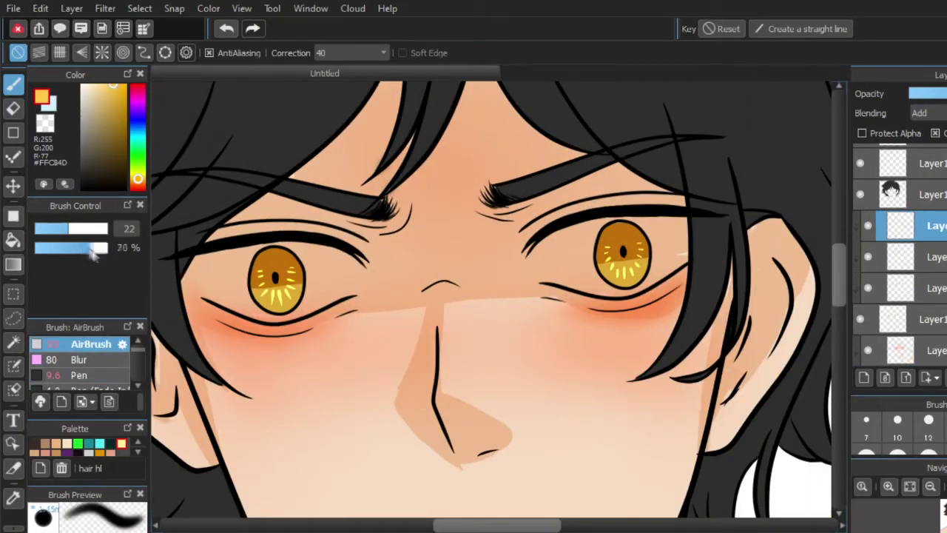
drag(279, 291, 287, 294)
drag(623, 266, 629, 273)
drag(86, 229, 78, 229)
click(65, 247)
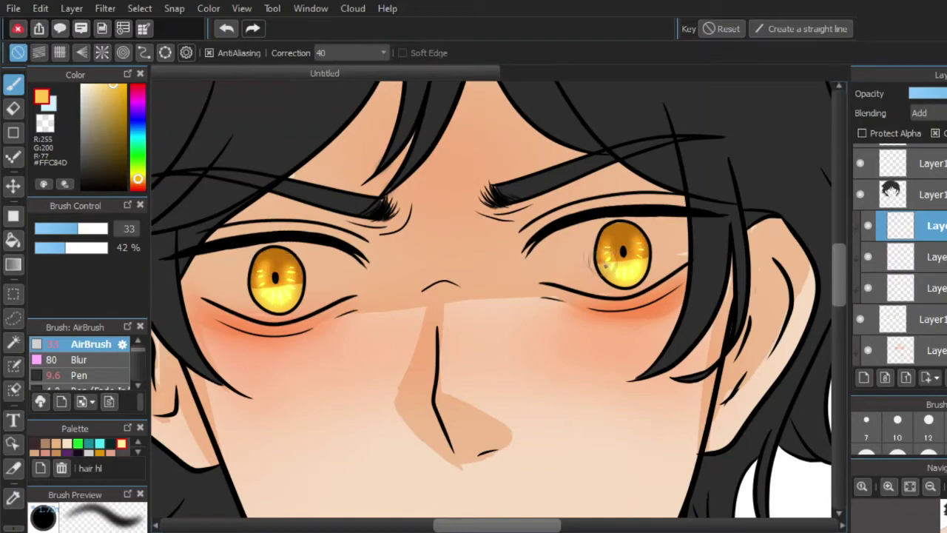
scroll(265, 312, down, 5)
- Draw a bright #FFC84D ring around each pupil with the AirBrush at size 5.5 and 100% opacity
scroll(346, 203, up, 10)
click(106, 248)
drag(43, 229, 39, 229)
mouse_move(373, 227)
mouse_down()
mouse_move(364, 256)
mouse_move(404, 216)
mouse_move(429, 322)
mouse_up()
scroll(391, 194, down, 10)
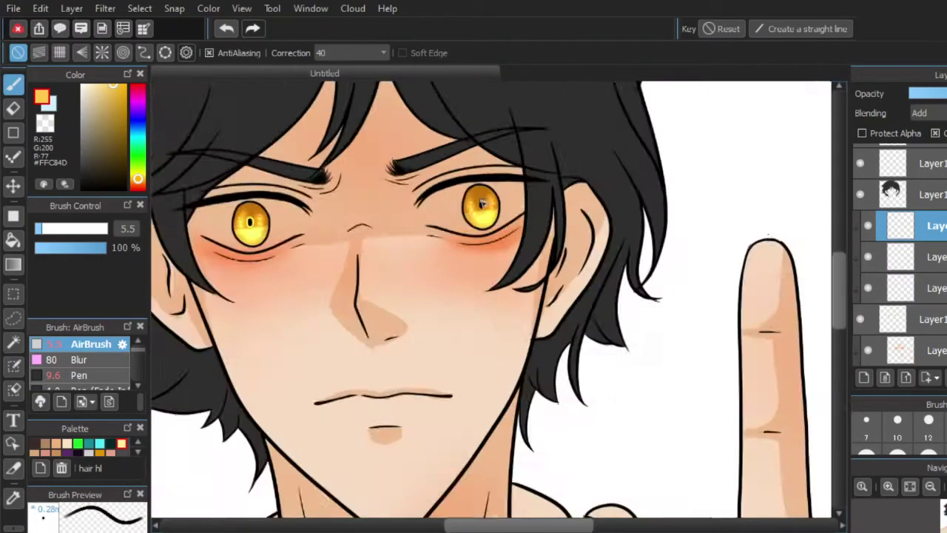
scroll(484, 200, up, 10)
mouse_move(453, 202)
mouse_down()
mouse_move(527, 238)
mouse_move(481, 356)
mouse_up()
drag(406, 243, 416, 323)
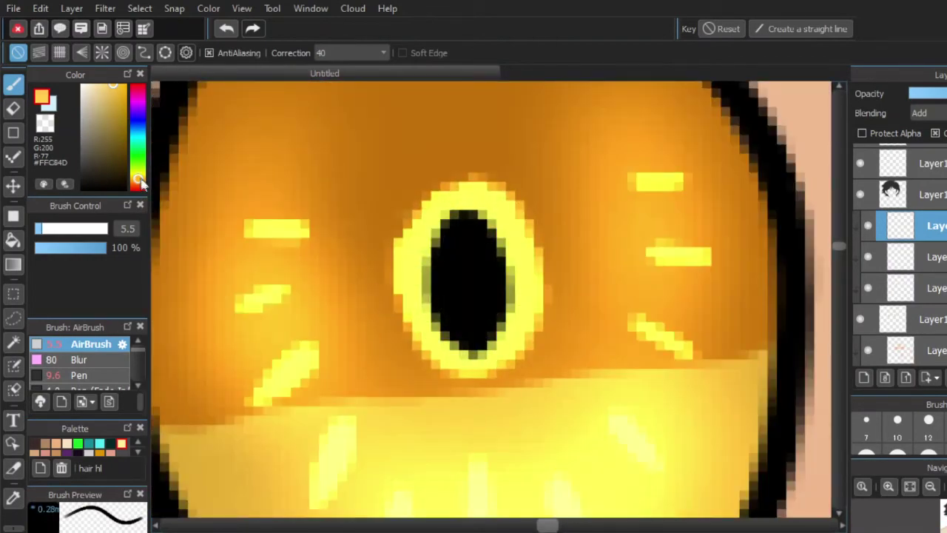
- Set the brush colour to yellow #FFE74D
click(138, 176)
scroll(370, 222, down, 5)
scroll(403, 222, up, 6)
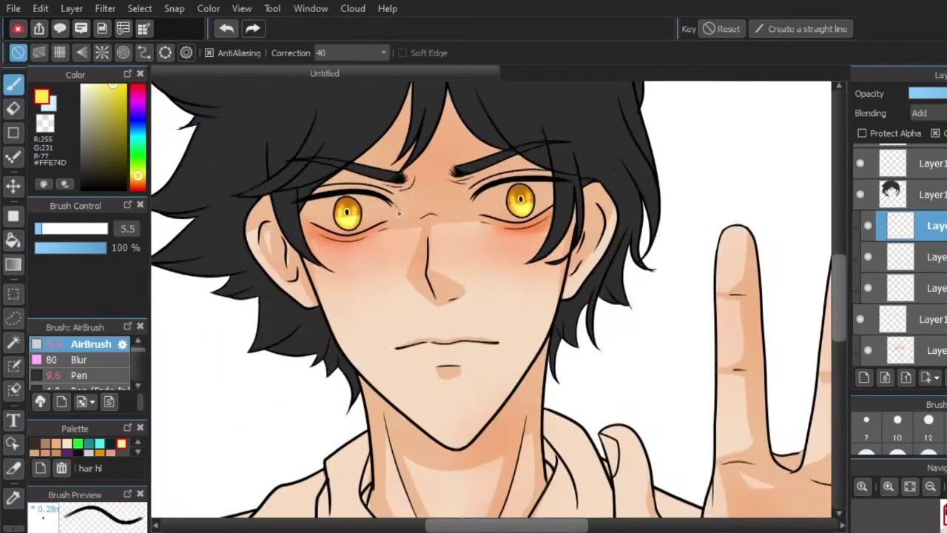
scroll(430, 226, up, 4)
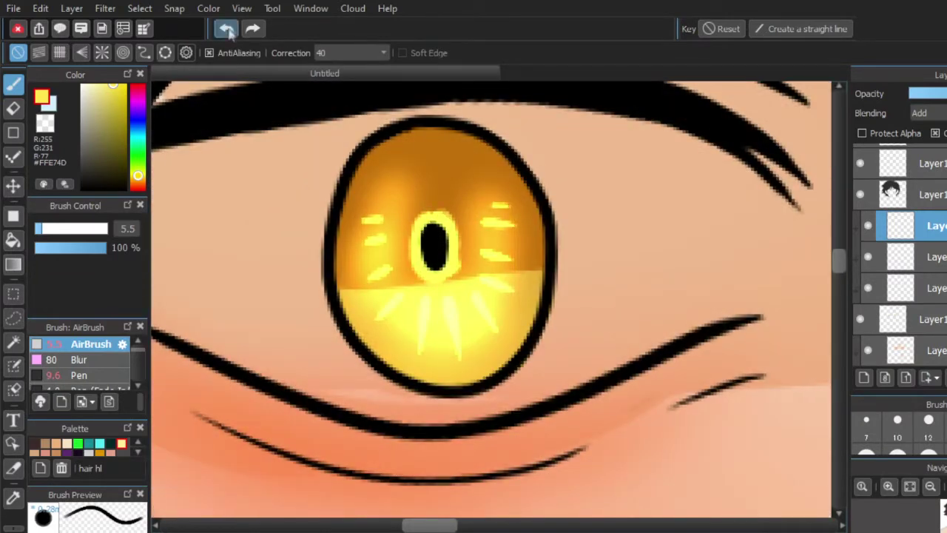
- Airbrush a red #FF644D tint over the upper part of the iris at size 74
drag(52, 230, 96, 229)
drag(138, 177, 138, 188)
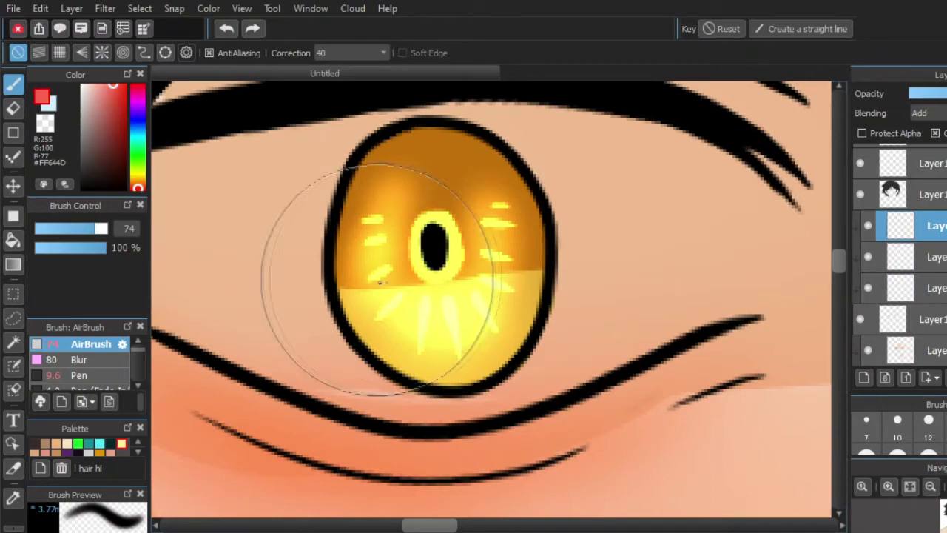
mouse_move(527, 202)
mouse_down()
mouse_move(461, 177)
mouse_move(424, 215)
mouse_up()
scroll(424, 216, up, 1)
scroll(381, 264, down, 5)
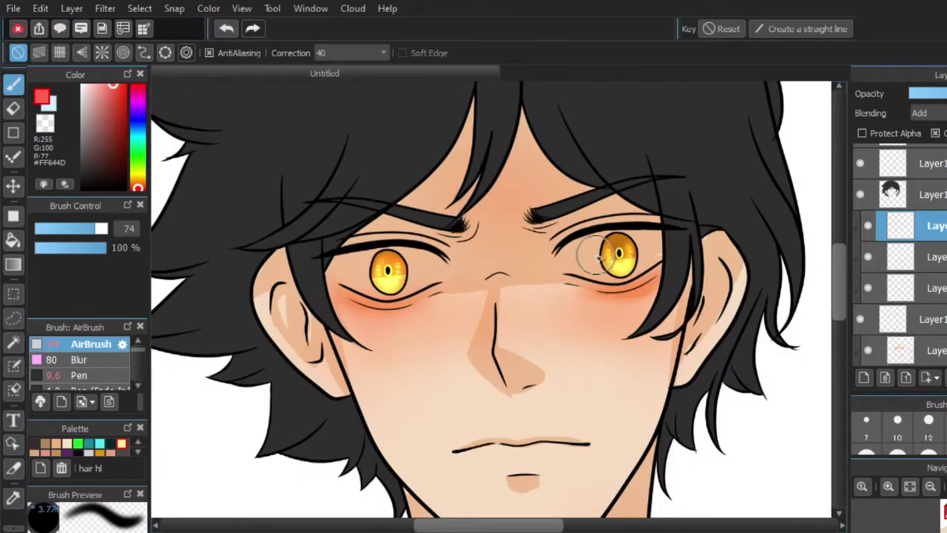
- Airbrush the #FF644D tint over the upper part of the other iris at size 74 and 100% opacity
scroll(599, 255, up, 1)
mouse_move(614, 250)
mouse_down()
mouse_move(629, 225)
mouse_move(643, 257)
mouse_up()
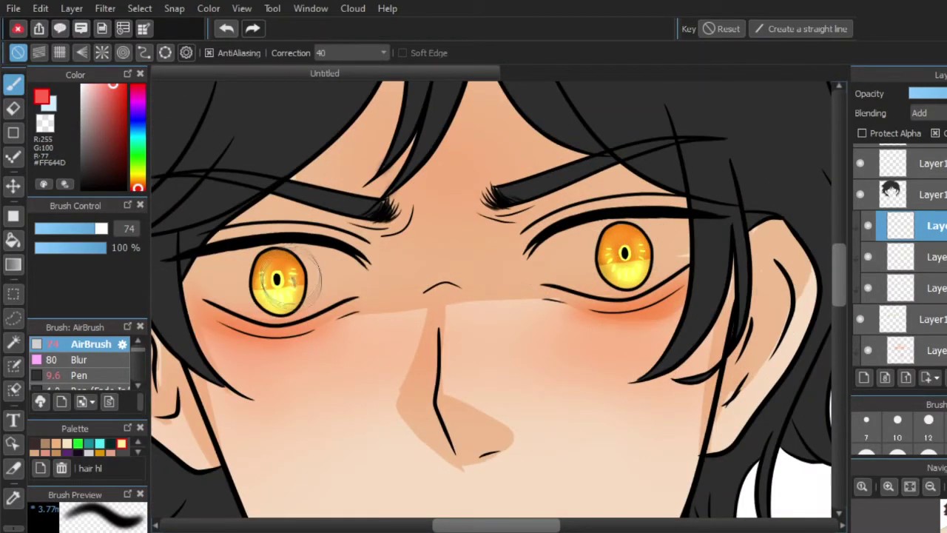
scroll(625, 253, down, 3)
- On the middle clipped eye layer, airbrush a pale yellow #FFFFA8 glow below the pupil at size 23 and 81% opacity
scroll(327, 251, up, 5)
right_click(345, 311)
click(938, 257)
click(938, 288)
click(939, 257)
mouse_move(101, 229)
mouse_down()
mouse_move(79, 229)
mouse_move(93, 250)
mouse_up()
drag(309, 305, 339, 308)
drag(88, 230, 71, 228)
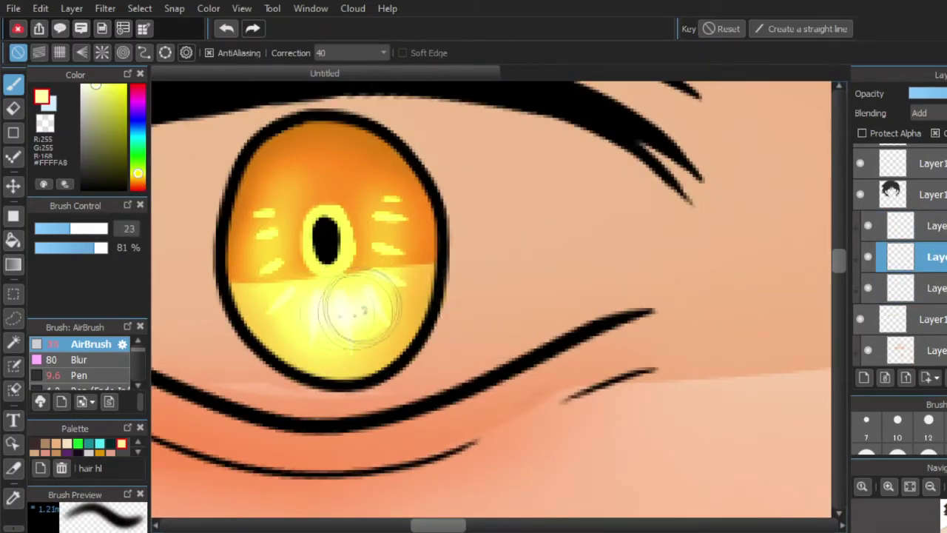
- Extend the pale yellow #FFFFA8 glow across the lower part of both irises with the AirBrush at size 39
scroll(375, 254, down, 3)
scroll(414, 265, down, 1)
scroll(414, 265, up, 3)
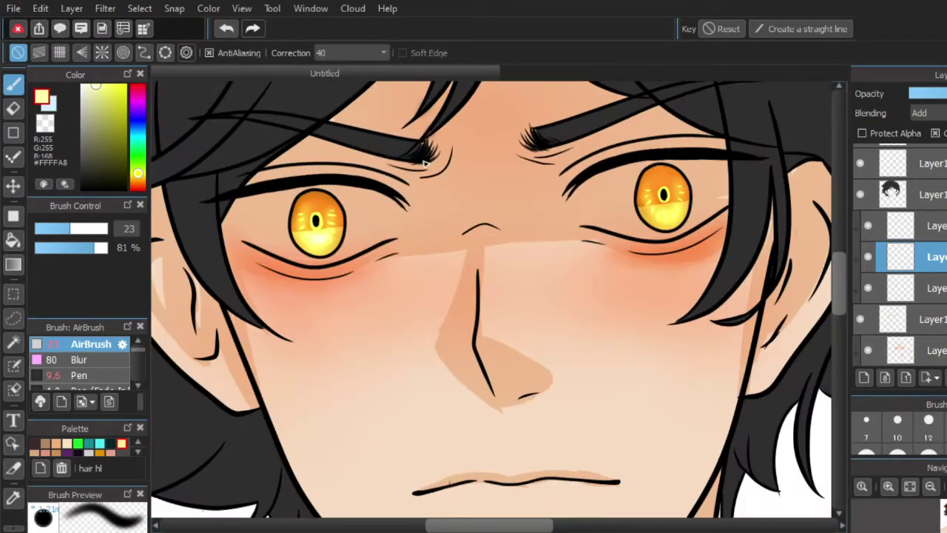
drag(78, 228, 93, 228)
drag(658, 215, 671, 213)
click(226, 29)
drag(94, 227, 83, 228)
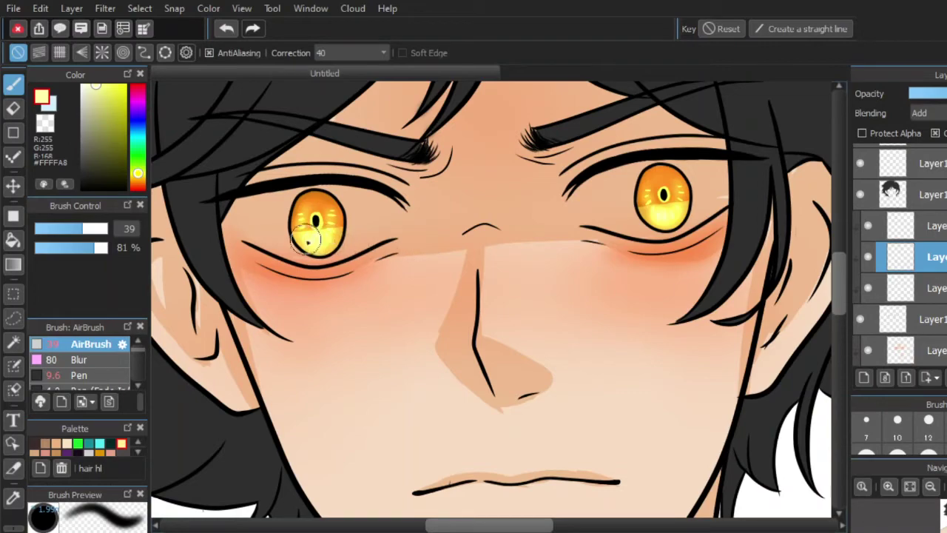
scroll(309, 248, down, 3)
scroll(411, 194, up, 3)
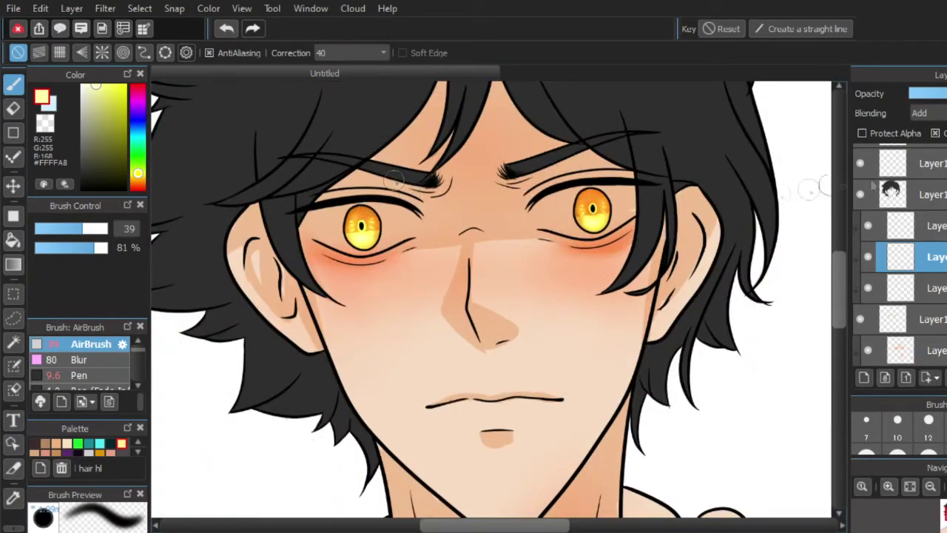
- Cover the layer beneath the grey base fill with near-black #0C0C0C as a checking backdrop, using the Pen at size 1000 and 100% opacity
scroll(875, 214, down, 5)
click(868, 246)
click(868, 246)
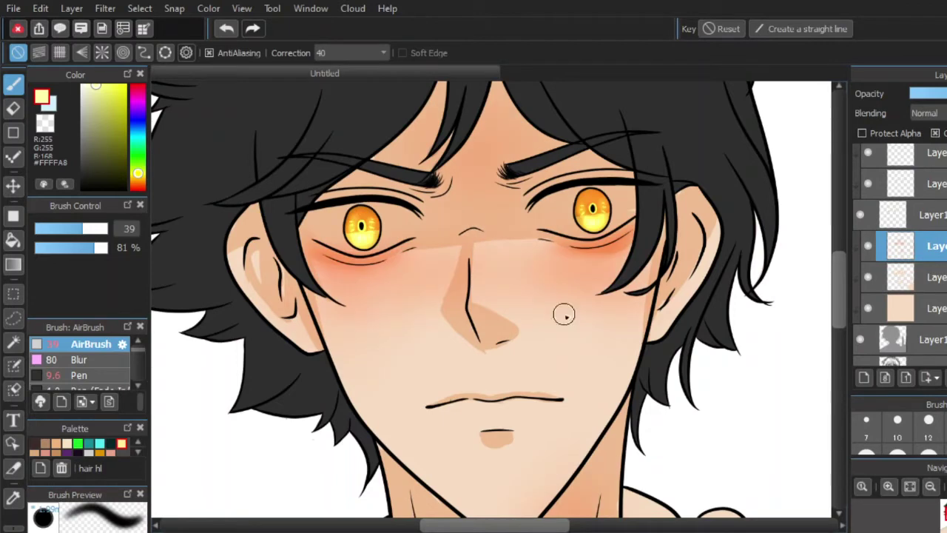
scroll(564, 315, down, 3)
scroll(888, 296, down, 2)
click(893, 319)
click(860, 288)
click(860, 287)
click(83, 185)
click(111, 374)
drag(96, 228, 118, 228)
drag(97, 248, 118, 248)
mouse_move(318, 111)
mouse_down()
mouse_move(660, 421)
mouse_move(327, 179)
mouse_move(348, 395)
mouse_move(651, 370)
mouse_move(472, 107)
mouse_move(318, 451)
mouse_up()
- Erase the leftover base fill in the gap between the hair strands beside the ear at size 10.1, and hide the dark backdrop layer
scroll(588, 267, up, 6)
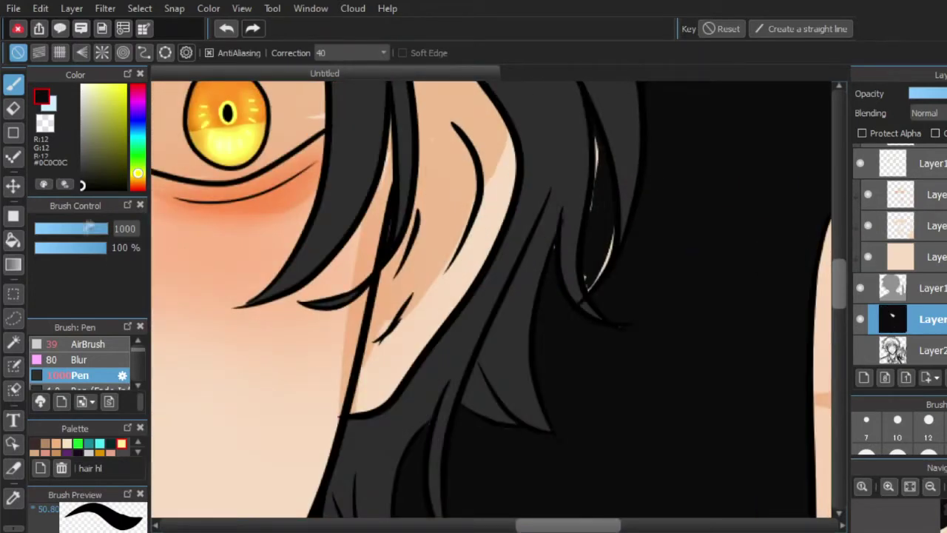
click(62, 228)
click(894, 288)
click(13, 109)
drag(597, 139, 589, 243)
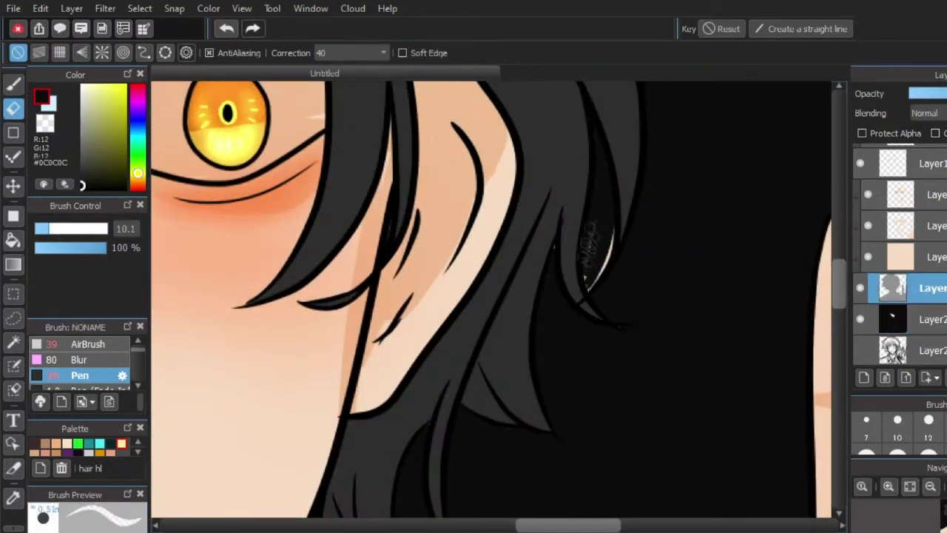
scroll(598, 287, down, 5)
click(861, 319)
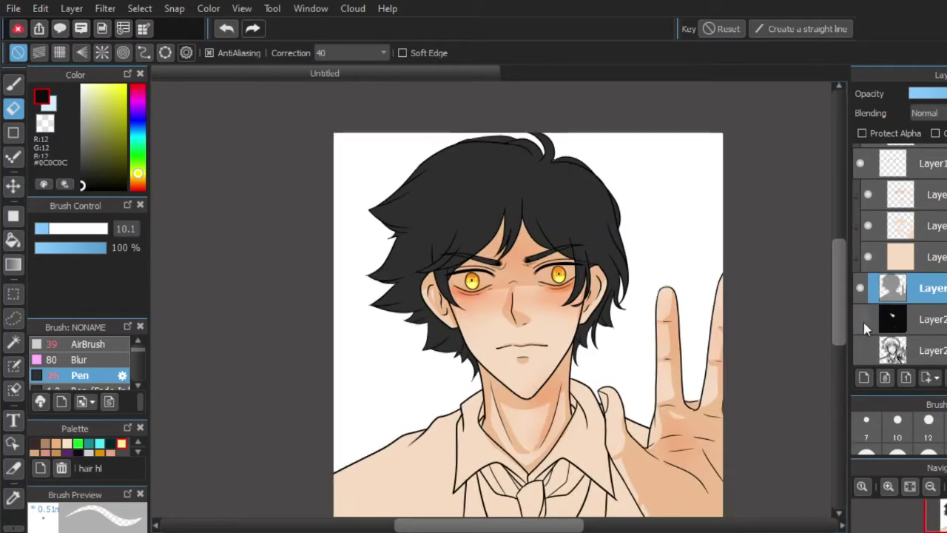
- Add a clipped Overlay layer directly above the hair layer and sample the hair colour #2E2E2E
scroll(881, 281, up, 3)
scroll(884, 282, up, 3)
click(895, 195)
click(864, 378)
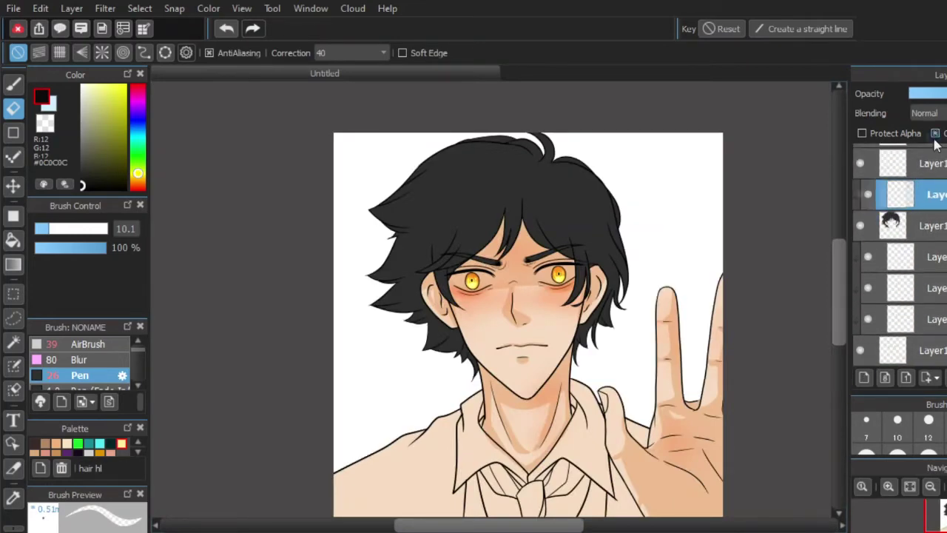
click(935, 133)
scroll(471, 229, up, 4)
alt+click(502, 192)
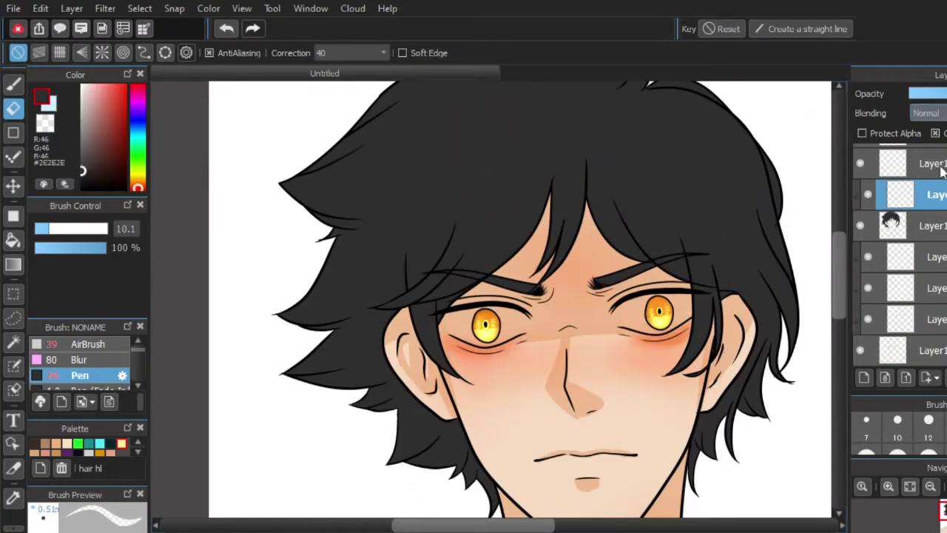
- Paint shadow strands in the fringe and the outer hair spikes on the character's viewer-left side with the Pen at sizes 23 and 37
click(11, 85)
drag(74, 230, 69, 230)
drag(553, 149, 433, 301)
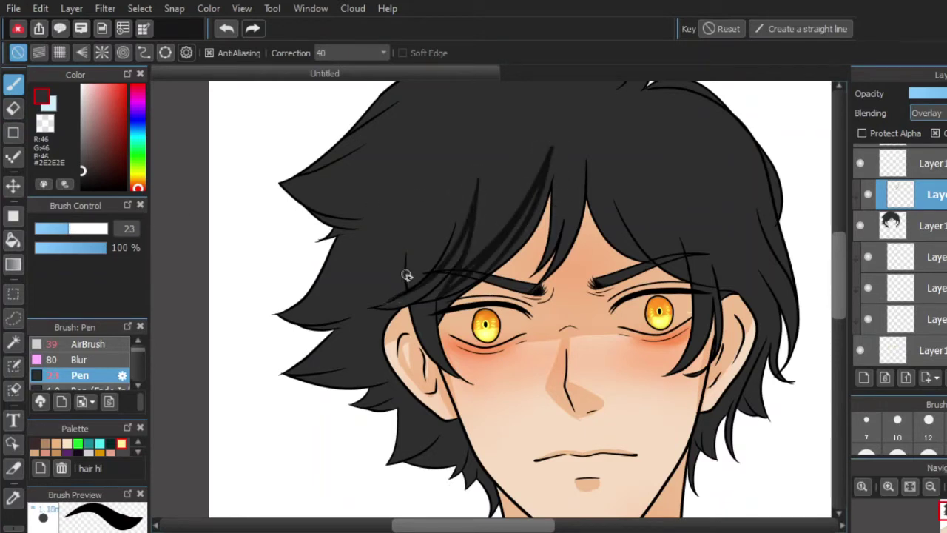
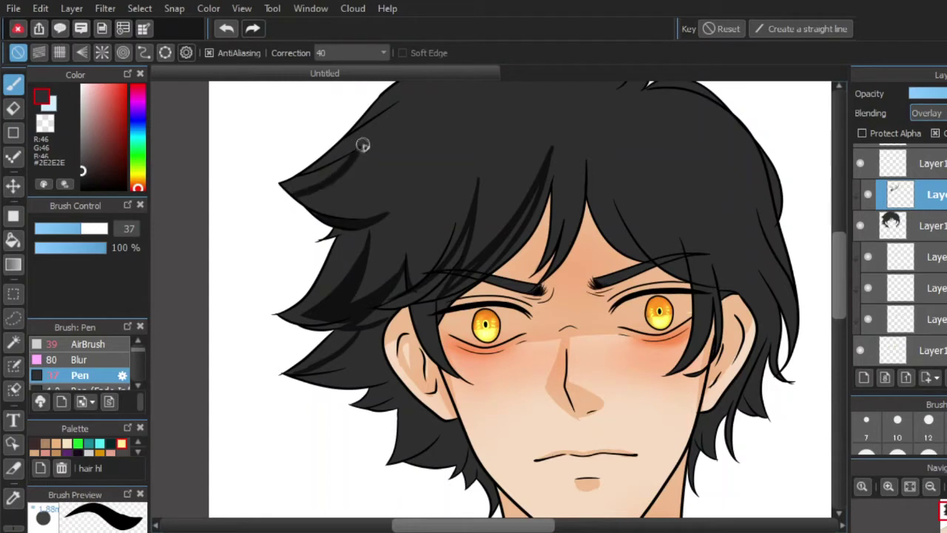
drag(362, 144, 275, 190)
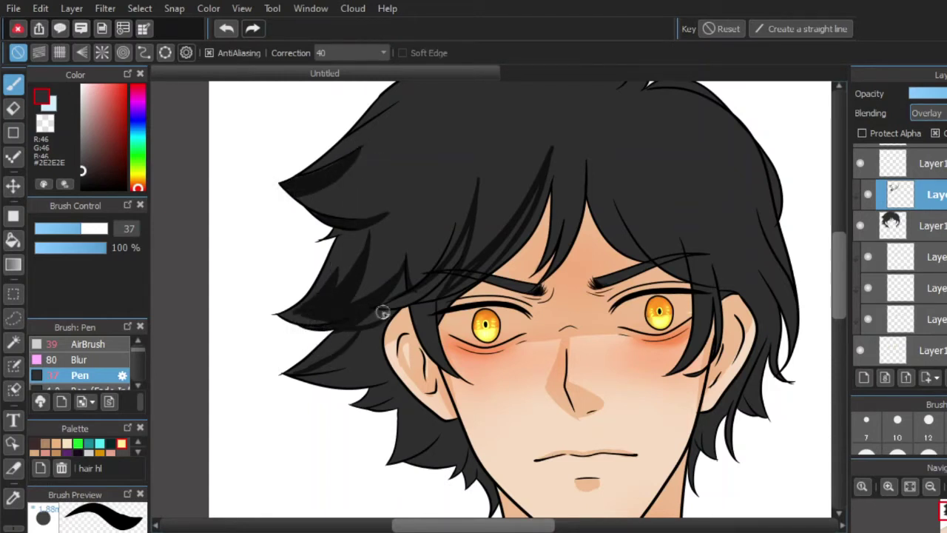
- Fill in the shadows of the viewer-left fringe, the lock beside the eye and the central strands with the Pen at size 47
click(97, 229)
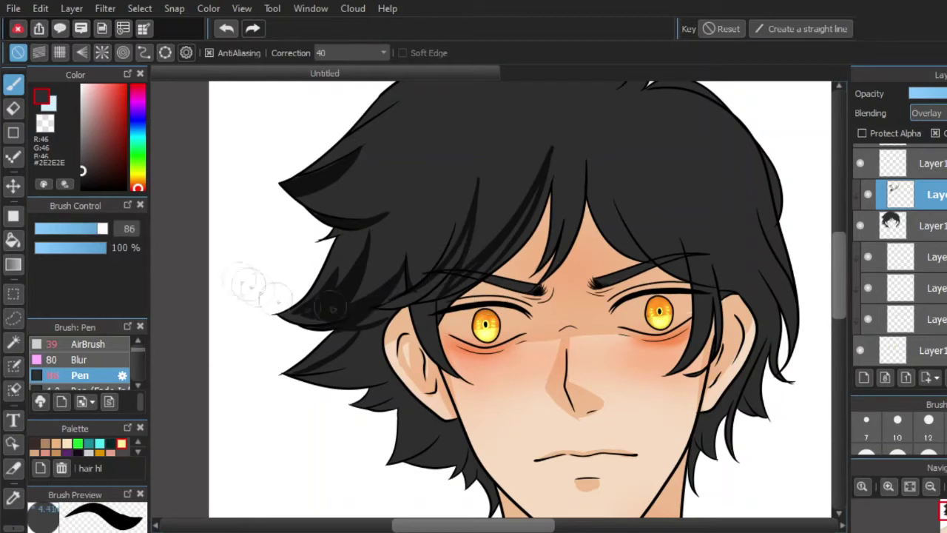
click(88, 228)
drag(468, 223, 441, 281)
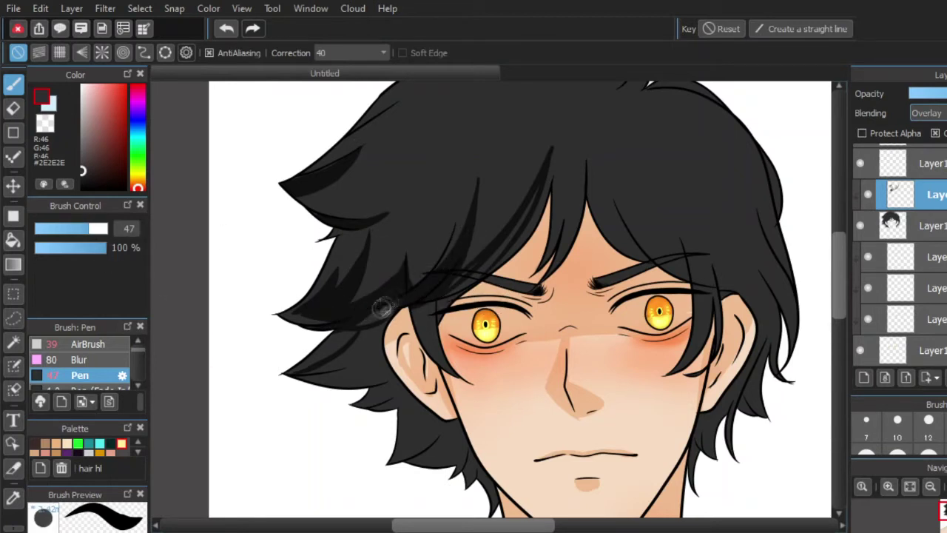
drag(428, 348, 417, 305)
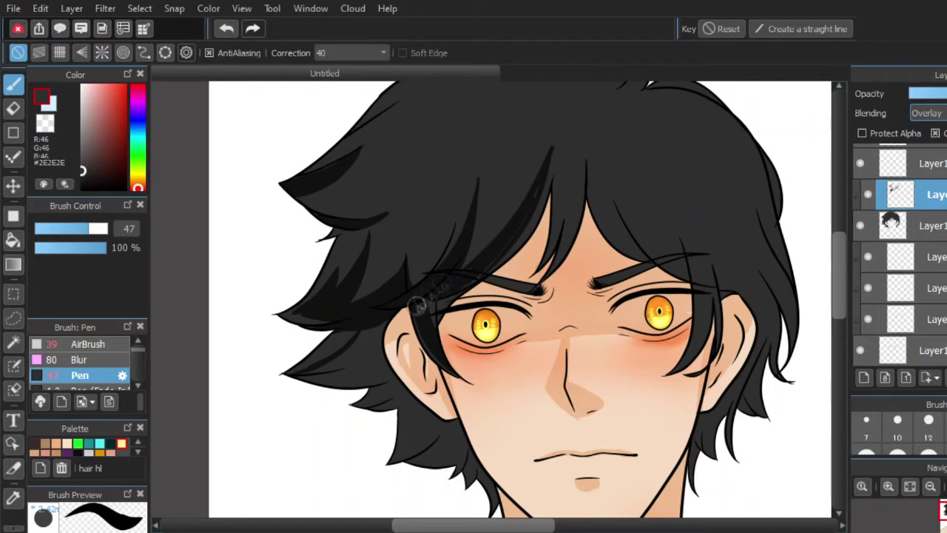
drag(553, 146, 554, 271)
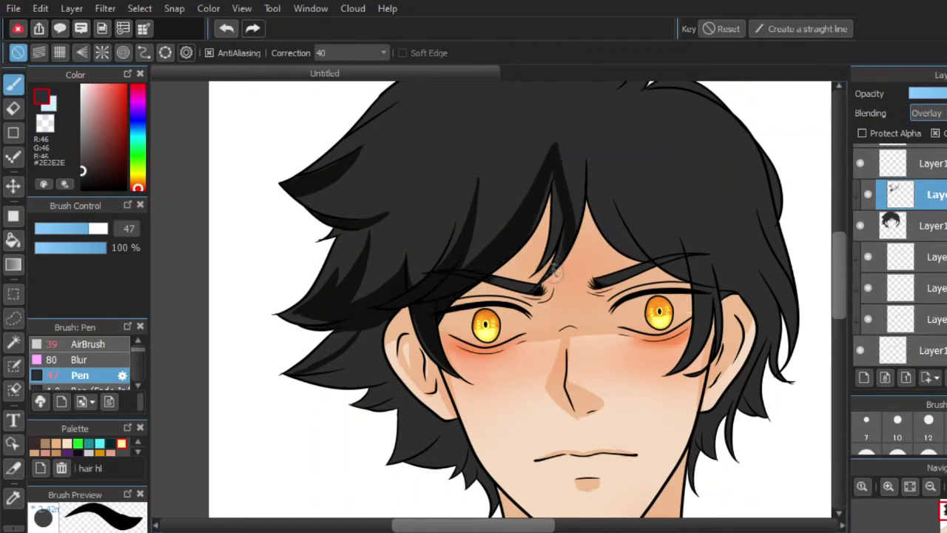
drag(554, 166, 559, 258)
- Add tapered shadow strands rising above the central parting with the Pen at size 26
mouse_move(80, 230)
mouse_down()
mouse_move(63, 230)
mouse_move(73, 232)
mouse_up()
drag(567, 97, 585, 196)
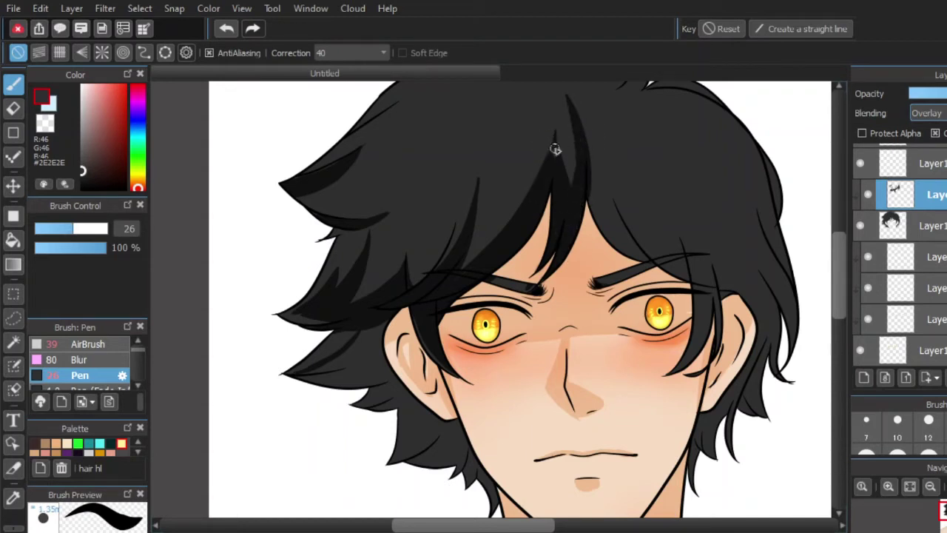
drag(548, 167, 471, 250)
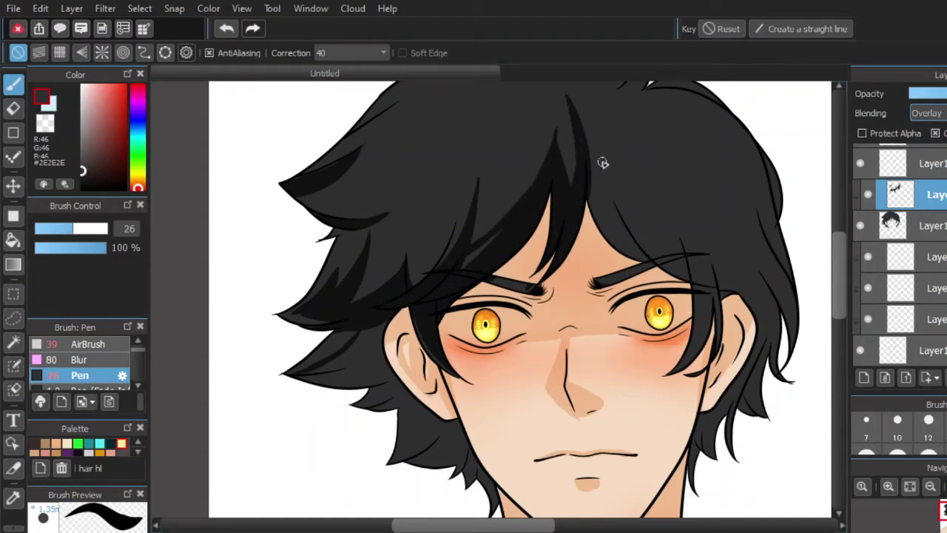
- Shade the viewer-right fringe from the parting to the ear, using the Pen at size 26 for strands and 47 for filling
drag(592, 185, 645, 258)
mouse_move(612, 168)
mouse_down()
mouse_move(682, 269)
mouse_move(754, 248)
mouse_move(714, 288)
mouse_up()
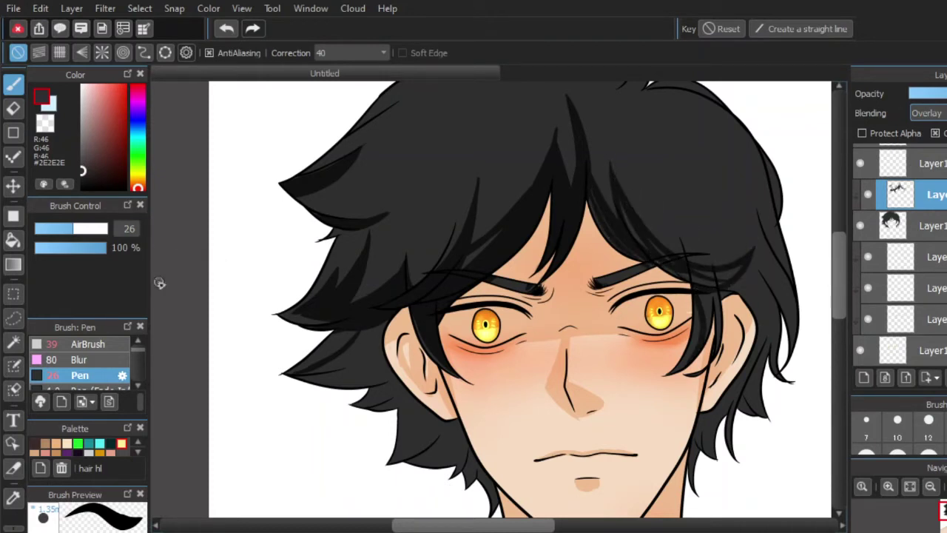
click(89, 229)
drag(696, 297, 674, 370)
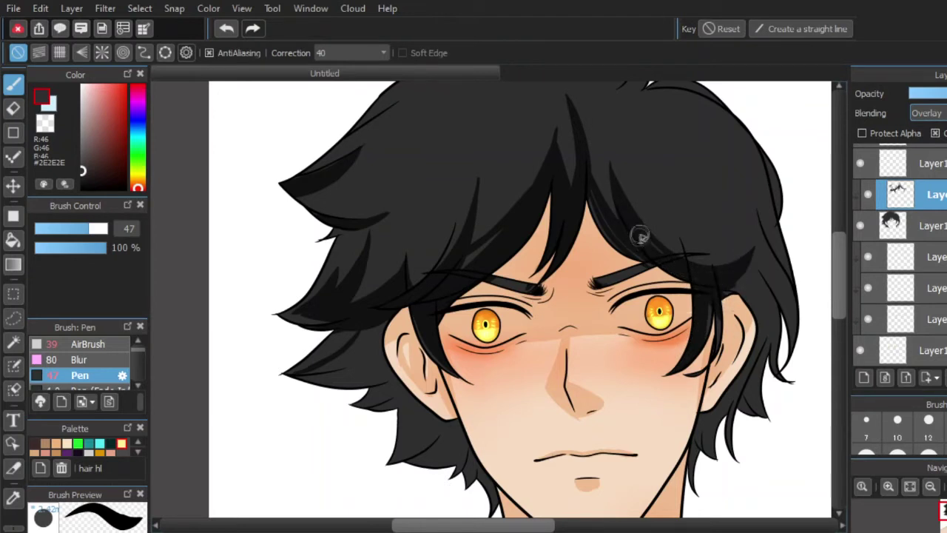
- Paint tapered shadows along the outer locks above and beside the viewer-right ear with the Pen at sizes 27 and 28
key(bracketleft)
key(bracketleft)
key(bracketleft)
key(bracketleft)
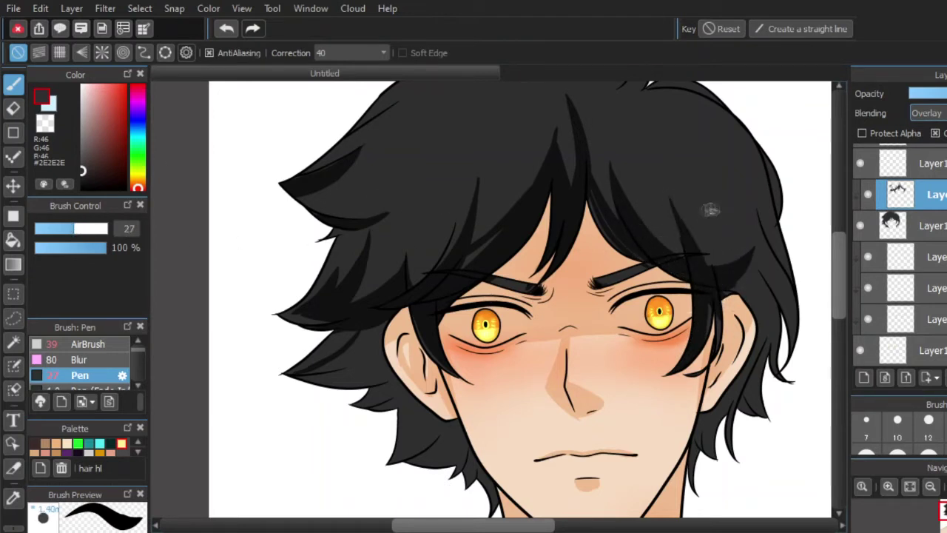
mouse_move(751, 186)
mouse_down()
mouse_move(794, 277)
mouse_move(752, 252)
mouse_move(784, 283)
mouse_move(748, 253)
mouse_move(789, 285)
mouse_up()
click(93, 229)
mouse_move(759, 237)
mouse_down()
mouse_move(765, 263)
mouse_move(769, 248)
mouse_move(768, 360)
mouse_up()
click(74, 228)
drag(762, 273, 790, 315)
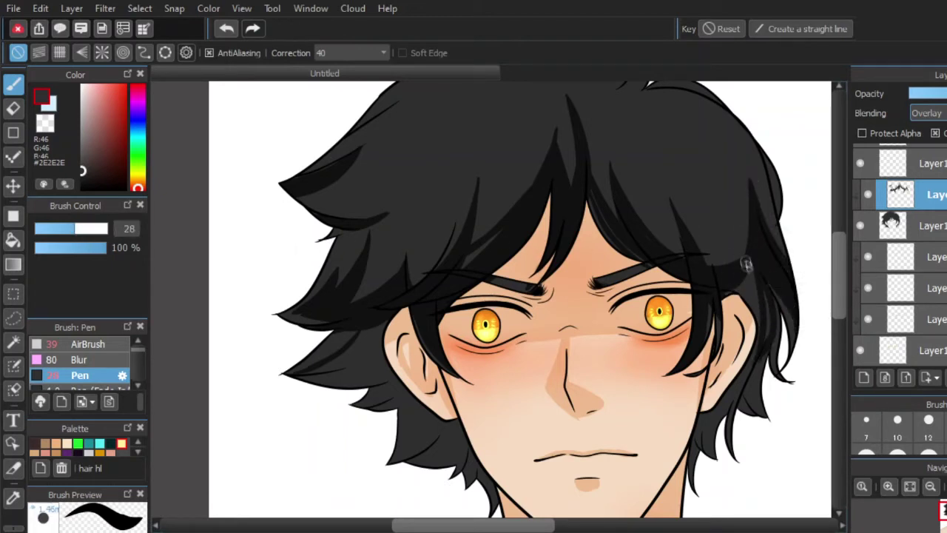
- Shade the lower locks behind both ears and along the neck with the Pen at sizes 32 and 47
click(80, 229)
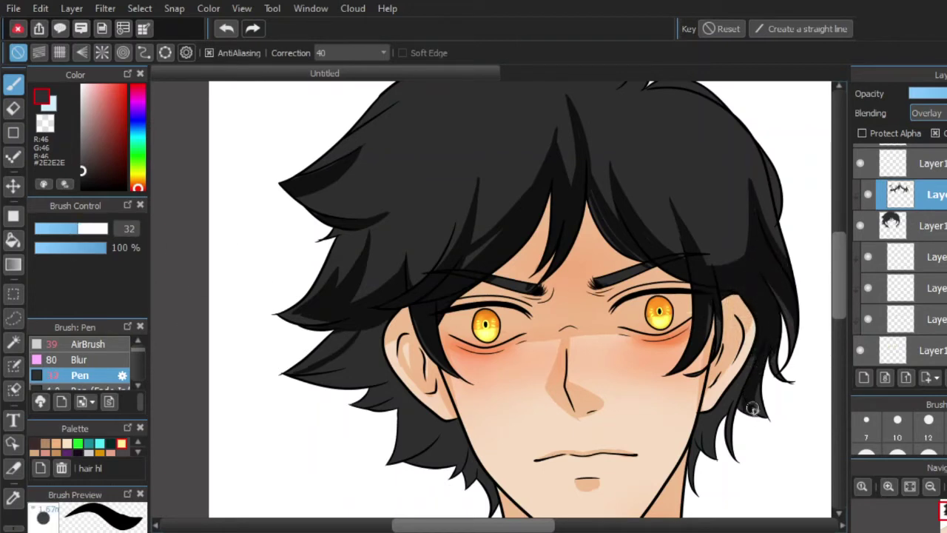
drag(725, 438, 707, 436)
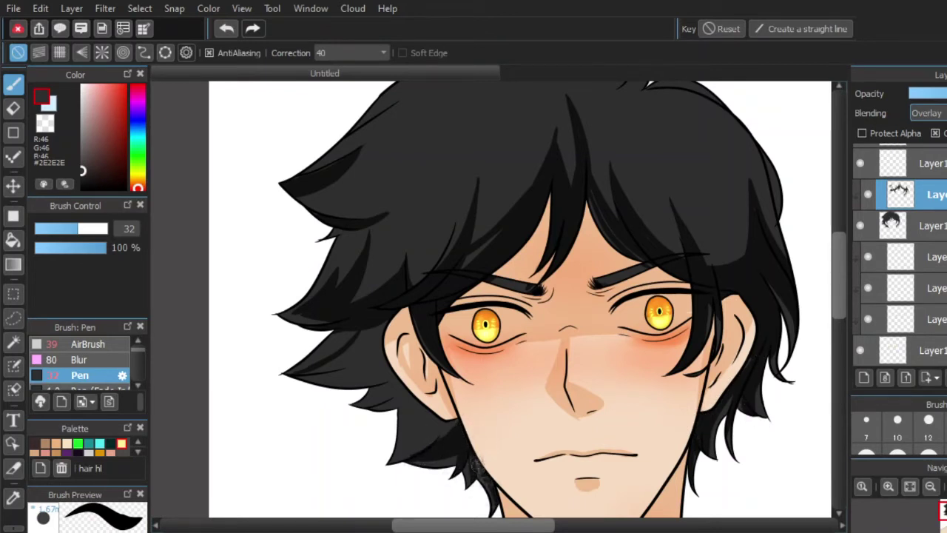
drag(421, 407, 404, 469)
mouse_move(374, 365)
mouse_down()
mouse_move(296, 376)
mouse_move(370, 342)
mouse_move(350, 370)
mouse_up()
click(107, 229)
click(89, 228)
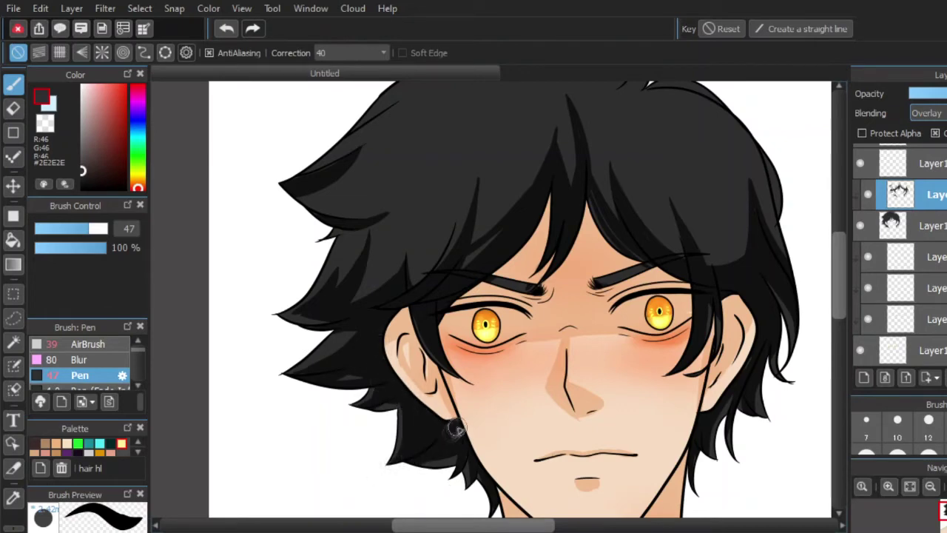
scroll(380, 317, down, 3)
scroll(429, 230, up, 2)
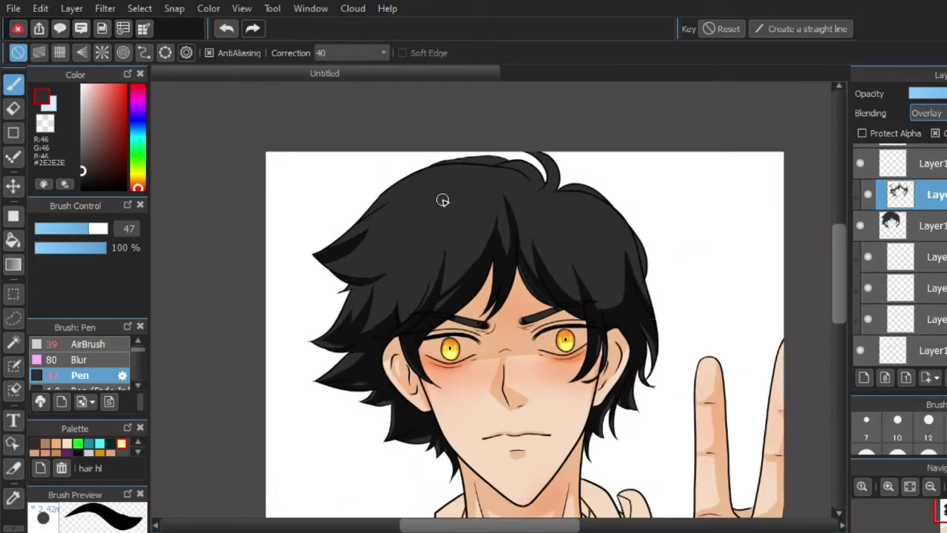
- Shade the upper viewer-right side of the hair at size 47 and the curled strands at the crown at size 24, ending at size 49
scroll(538, 186, up, 2)
drag(617, 234, 690, 348)
drag(651, 278, 664, 387)
key(bracketleft)
key(bracketleft)
key(bracketleft)
key(bracketleft)
key(bracketleft)
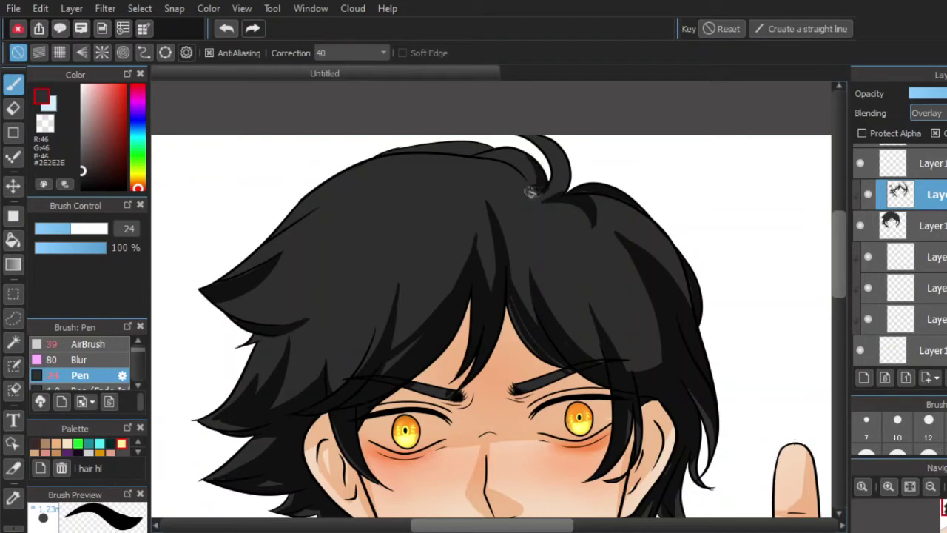
drag(77, 231, 89, 229)
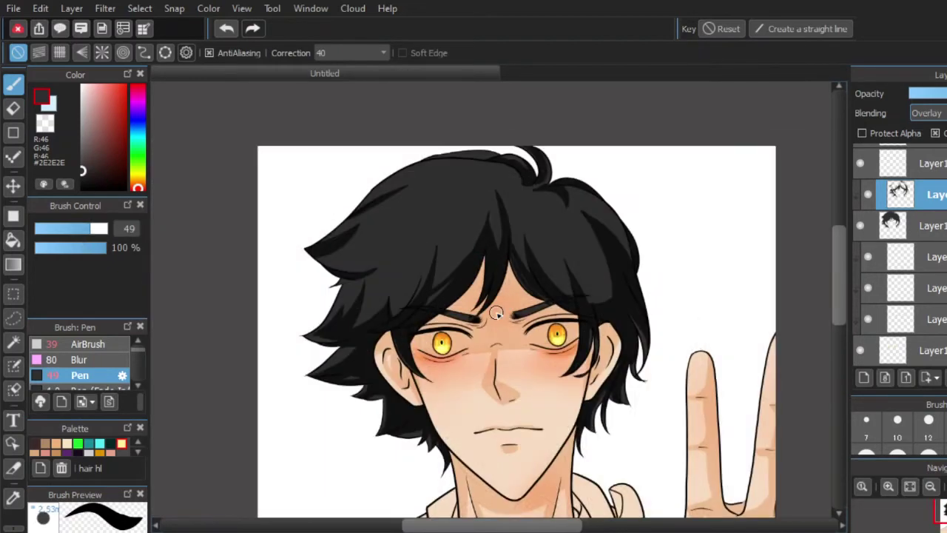
- Paint short pale yellow #FFFFBF highlight strokes on both sides of the upper hair with the Pen at 32% opacity, using sizes 61 and 30
click(88, 344)
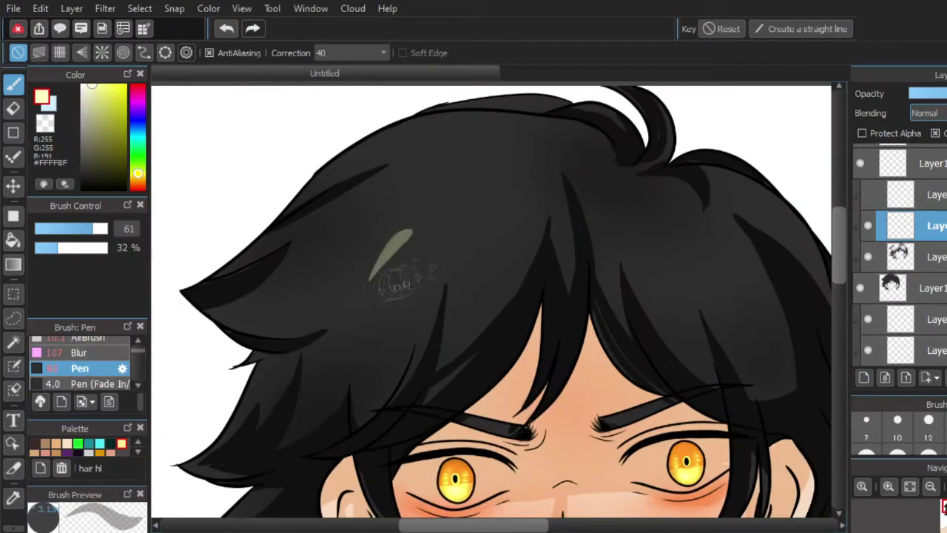
drag(445, 240, 425, 269)
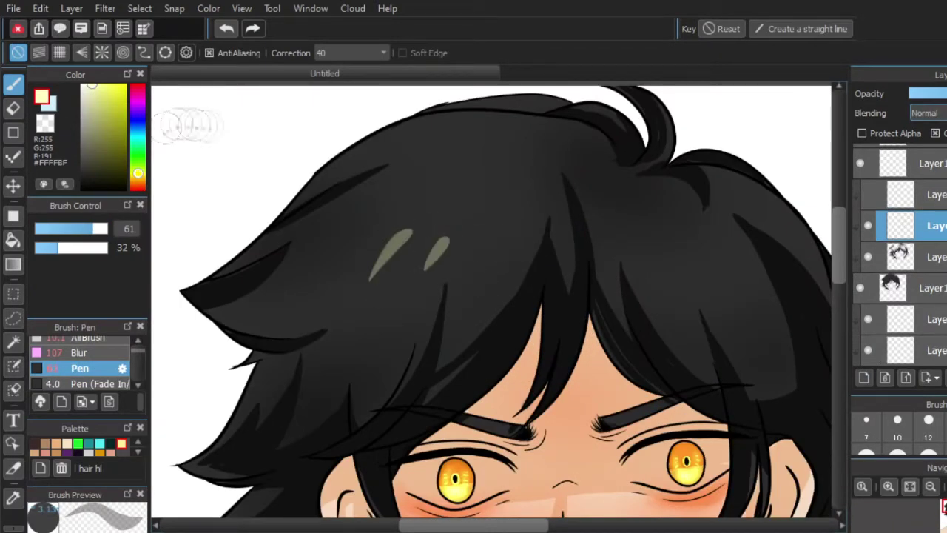
click(75, 228)
drag(537, 274, 507, 325)
key(ctrl+z)
drag(645, 249, 663, 274)
drag(721, 245, 741, 272)
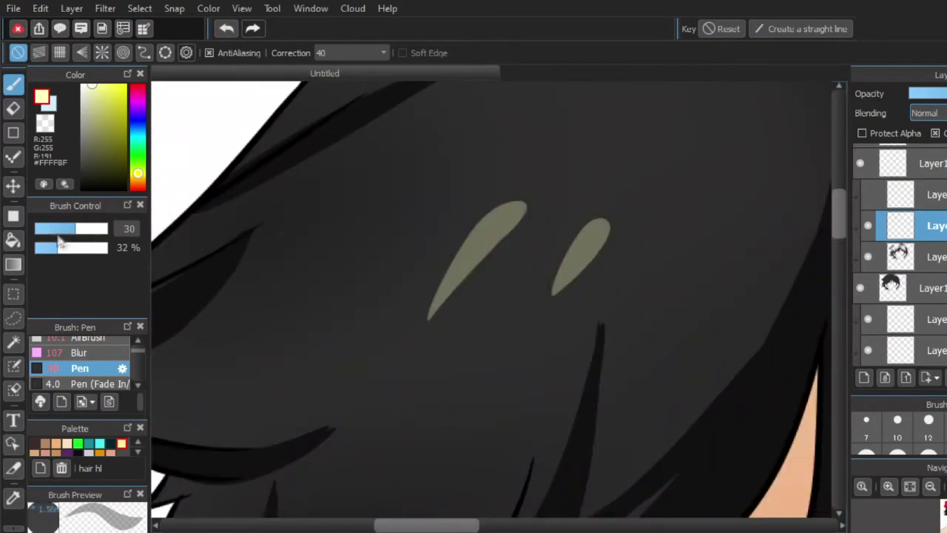
- Draw thin hatched highlight lines alongside the two viewer-left hair highlights with the Pen at size 8.6
drag(479, 215, 426, 309)
mouse_move(606, 259)
mouse_down()
mouse_move(563, 320)
mouse_move(592, 315)
mouse_up()
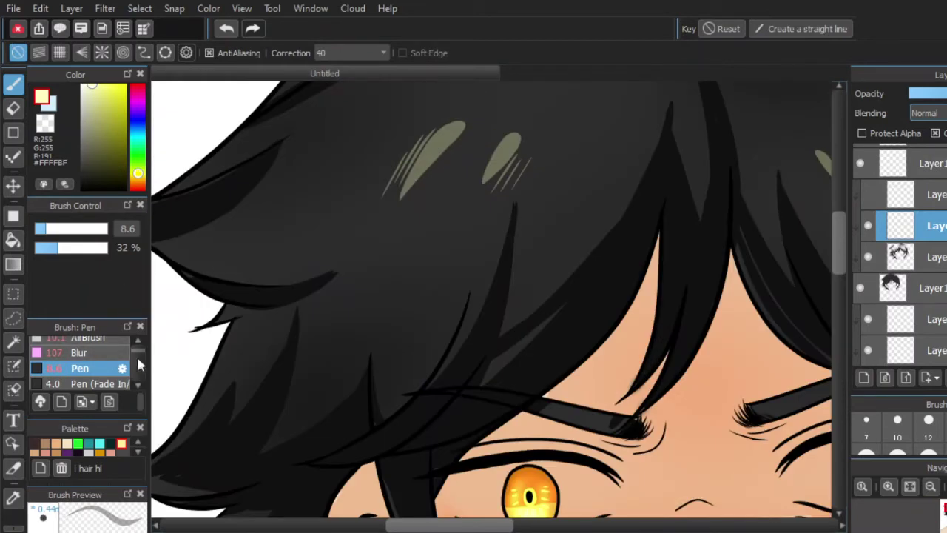
scroll(138, 364, down, 5)
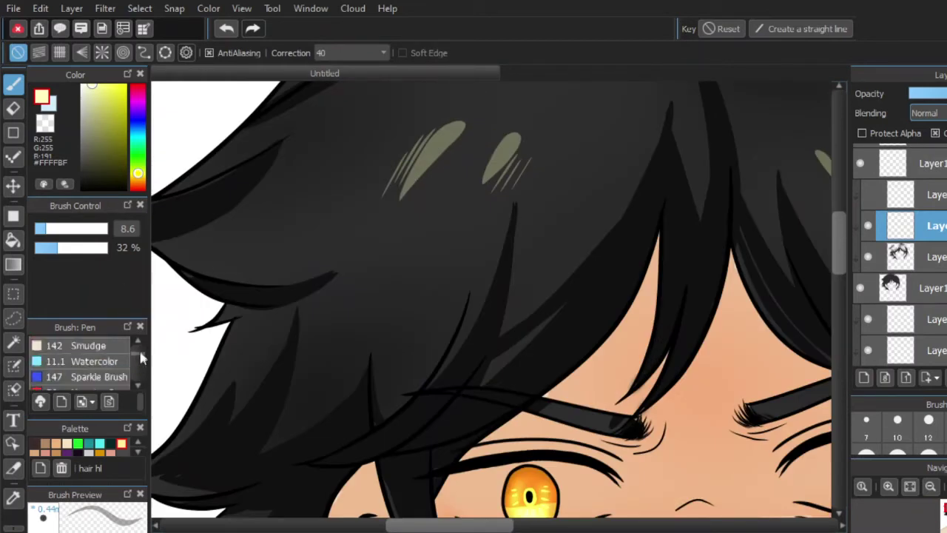
- Smudge the pale yellow hair highlights on both sides with the Smudge brush at size 142
click(79, 346)
mouse_move(394, 221)
mouse_down()
mouse_move(414, 157)
mouse_move(458, 215)
mouse_move(475, 180)
mouse_move(518, 137)
mouse_move(449, 133)
mouse_up()
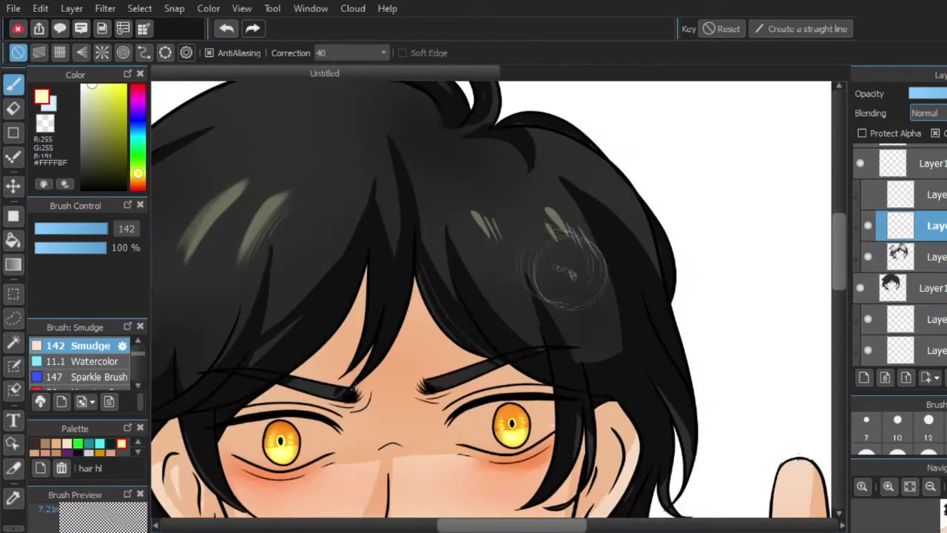
mouse_move(560, 215)
mouse_down()
mouse_move(518, 311)
mouse_move(512, 229)
mouse_move(607, 255)
mouse_up()
scroll(519, 164, down, 2)
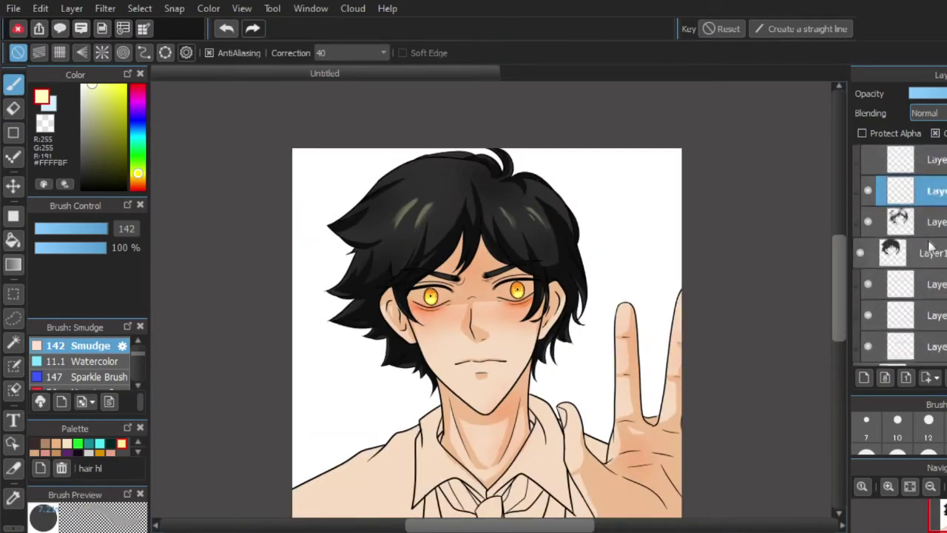
- Wand-select the jacket areas, including the gap behind the thumb, and fill them with dark green #465653 on a new layer above the hair
scroll(602, 269, up, 2)
scroll(551, 296, down, 2)
scroll(555, 297, up, 2)
scroll(557, 296, down, 6)
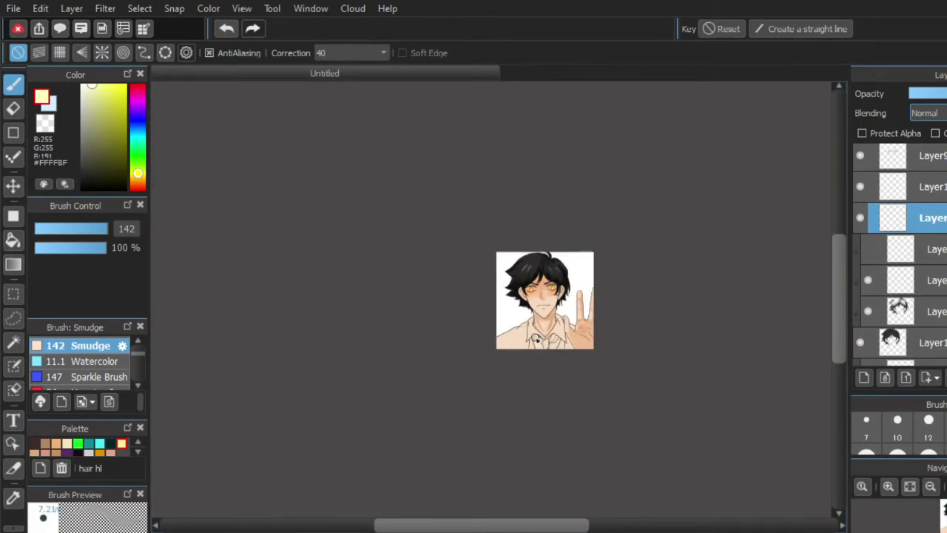
scroll(537, 327, up, 5)
click(13, 342)
click(468, 342)
click(712, 364)
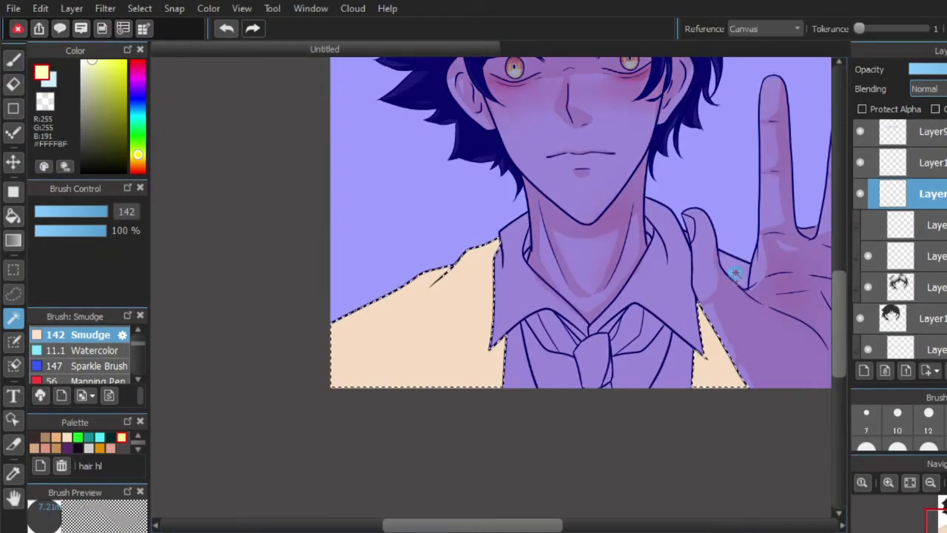
click(736, 272)
click(137, 120)
click(89, 136)
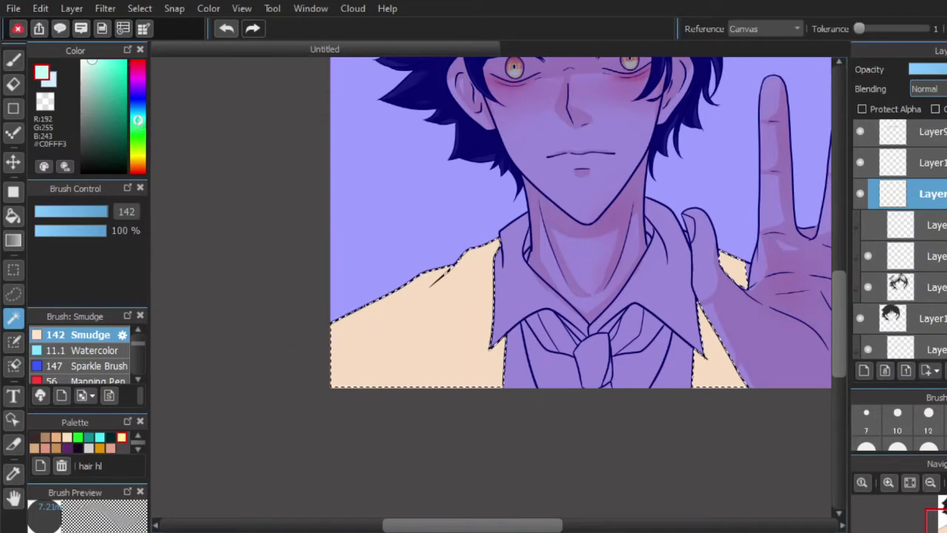
key(g)
click(461, 313)
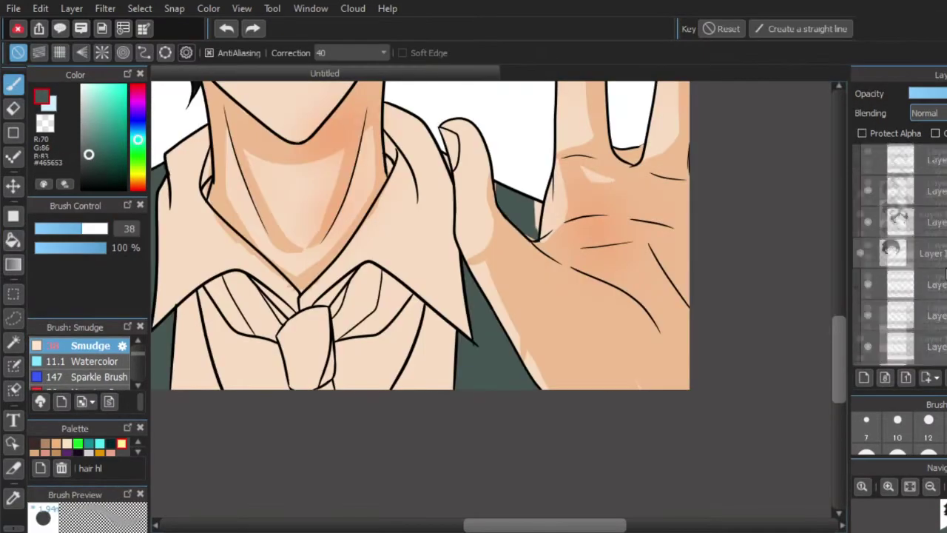
- Paint over the unfilled jacket edges between the thumb and palm with the Pen at size 15
scroll(539, 181, up, 3)
scroll(539, 181, up, 2)
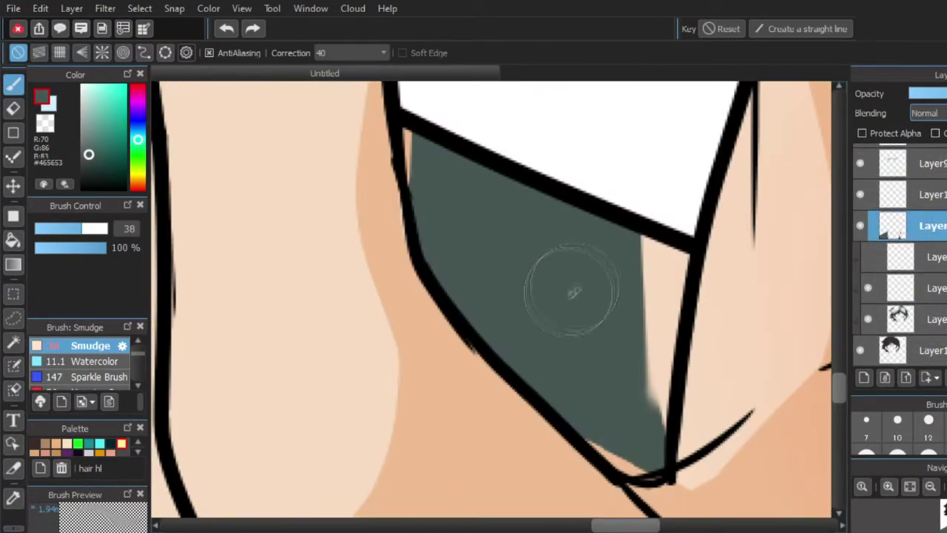
drag(138, 354, 138, 345)
click(80, 368)
click(57, 228)
drag(409, 137, 421, 204)
mouse_move(640, 227)
mouse_down()
mouse_move(670, 390)
mouse_move(594, 429)
mouse_move(646, 260)
mouse_move(636, 229)
mouse_up()
scroll(629, 309, down, 5)
scroll(629, 309, down, 3)
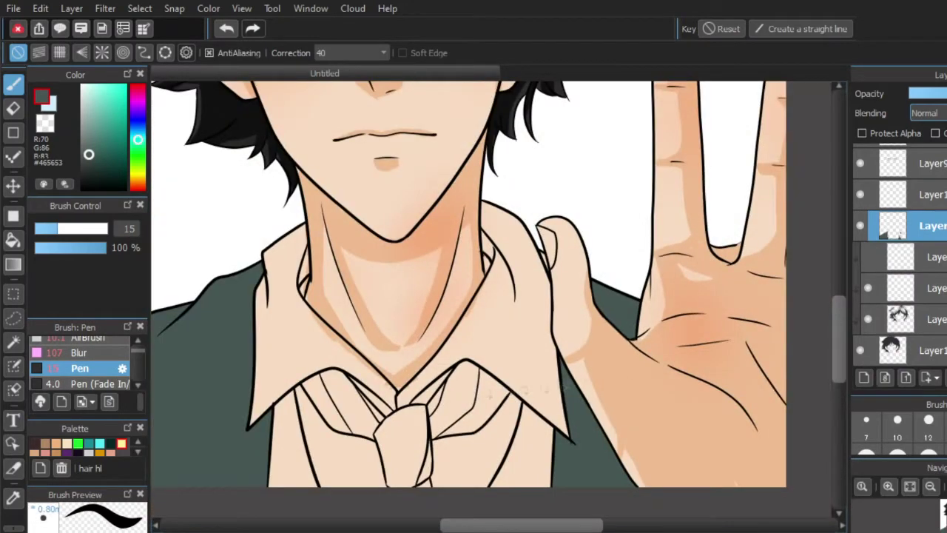
- On another new layer, select both vest areas beside the shirt and fill them with tan #C8AD8C
click(864, 378)
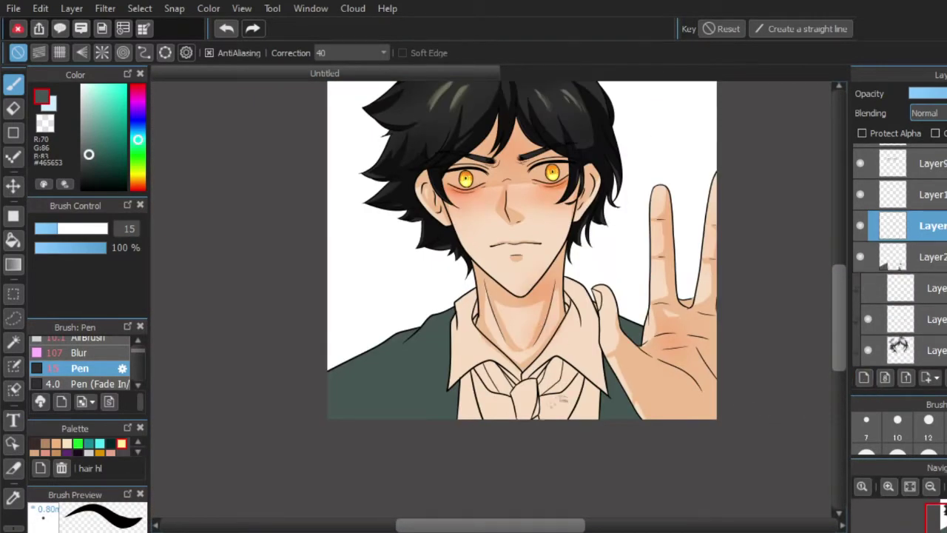
scroll(582, 407, up, 3)
click(138, 176)
click(100, 94)
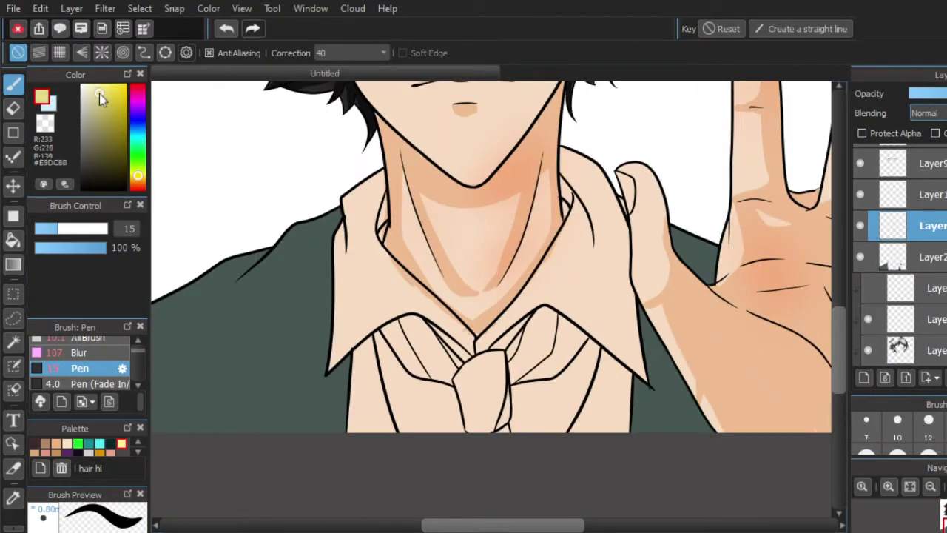
click(139, 182)
drag(93, 108, 100, 117)
click(94, 107)
click(15, 341)
click(374, 388)
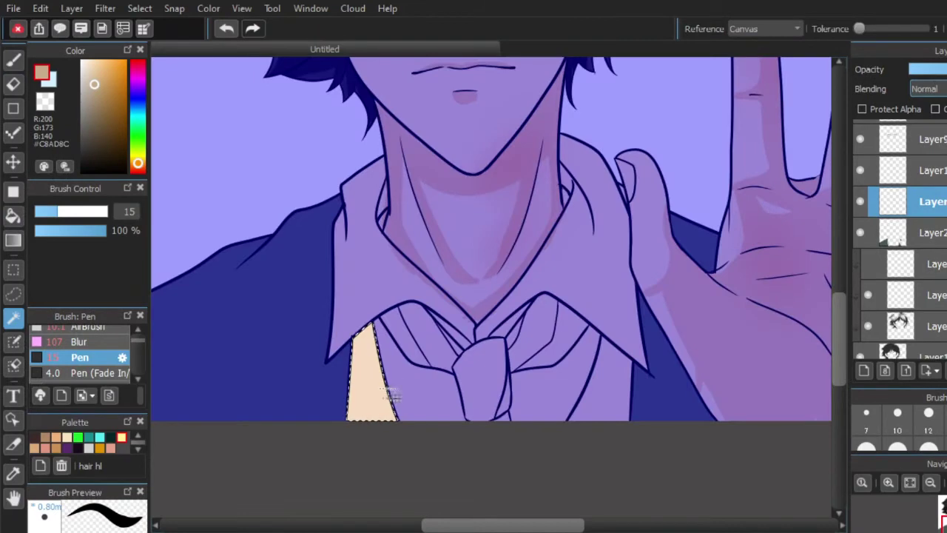
key(ctrl+d)
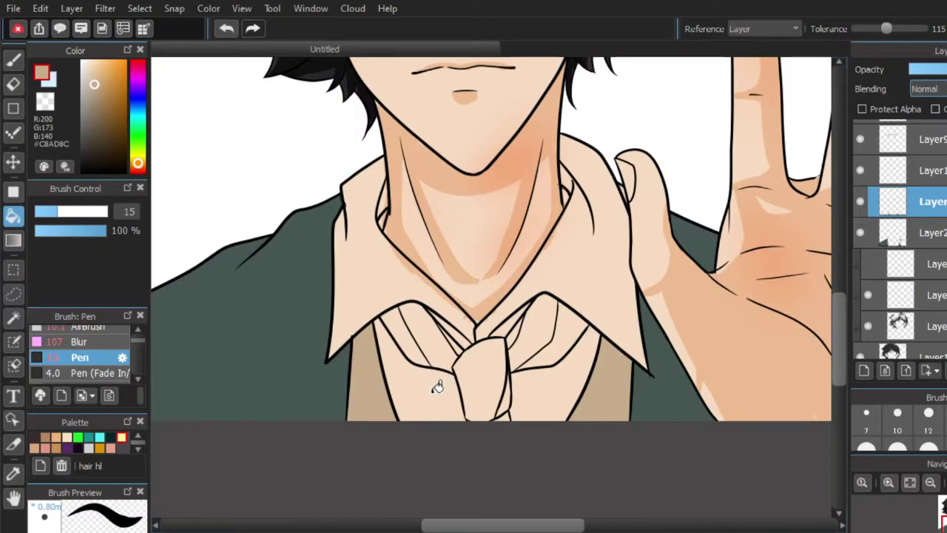
- Add a new layer above the vest layer and hide the skin colouring
scroll(438, 376, down, 2)
scroll(459, 333, up, 2)
click(865, 371)
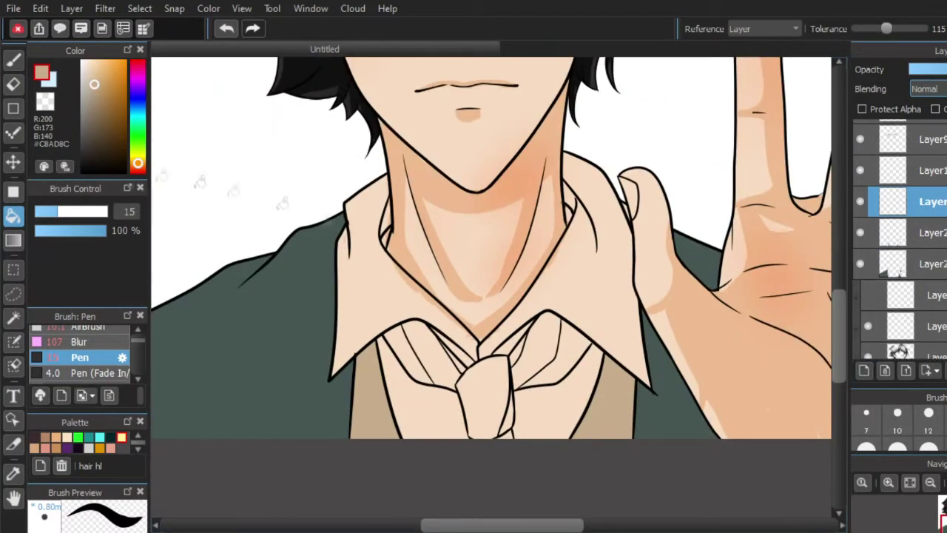
scroll(911, 296, down, 10)
click(860, 328)
scroll(925, 268, up, 9)
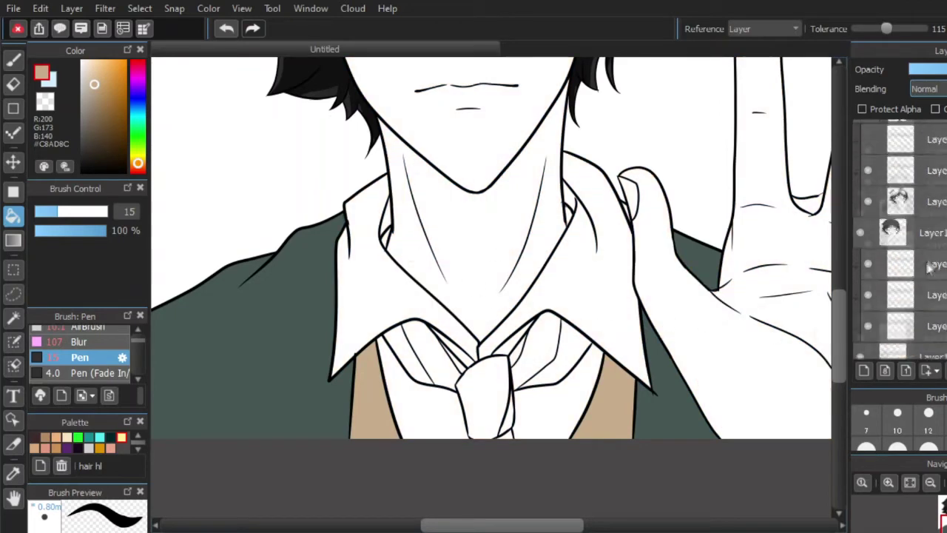
- Select the collar, its inner folds and the shirt front, fill them with white #FFFFFF, and show the skin colouring again
click(13, 318)
click(368, 267)
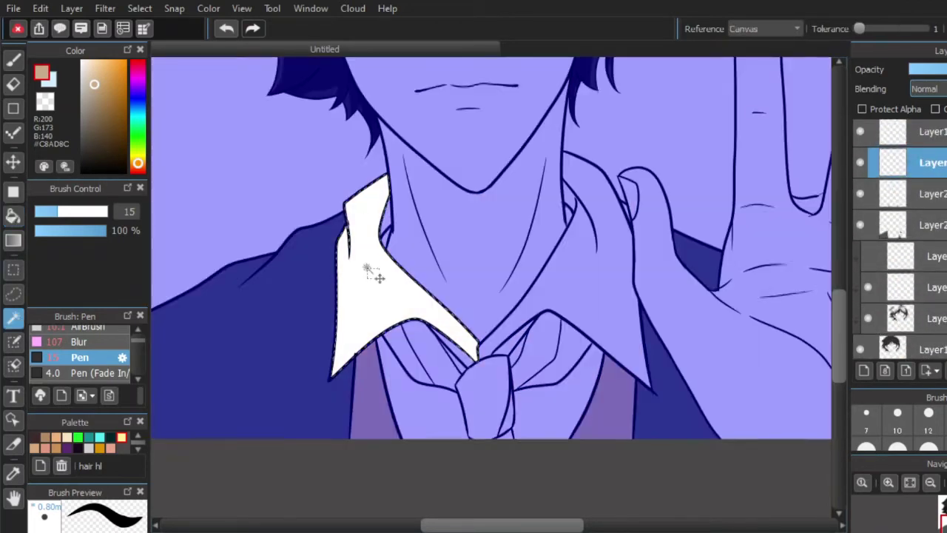
shift+click(559, 274)
shift+click(569, 197)
shift+click(386, 223)
shift+click(460, 348)
shift+click(454, 351)
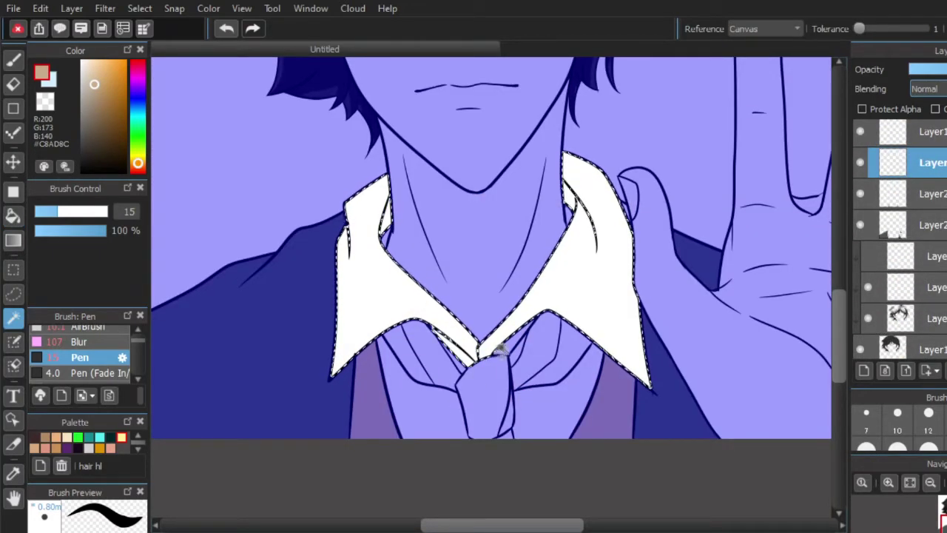
shift+click(505, 340)
shift+click(511, 348)
shift+click(518, 355)
shift+click(543, 412)
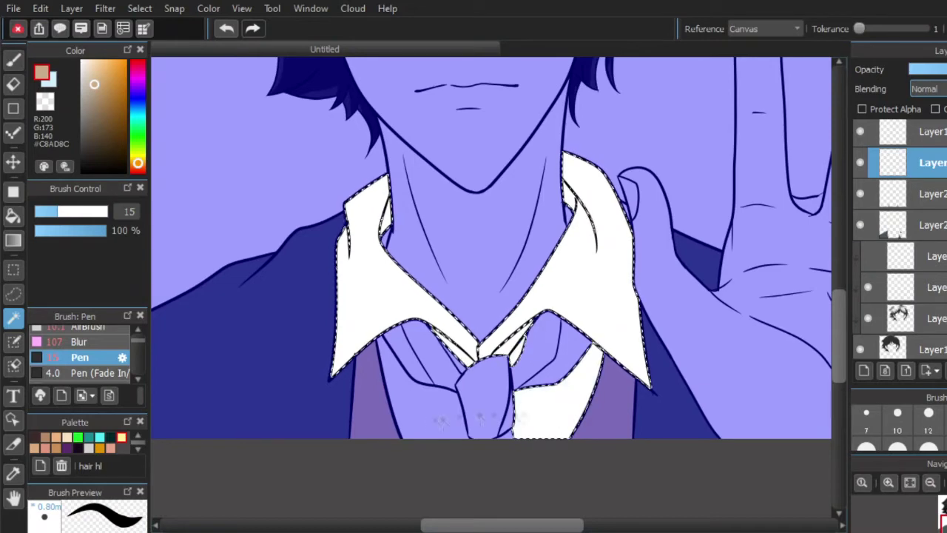
shift+click(434, 417)
drag(91, 81, 55, 47)
key(g)
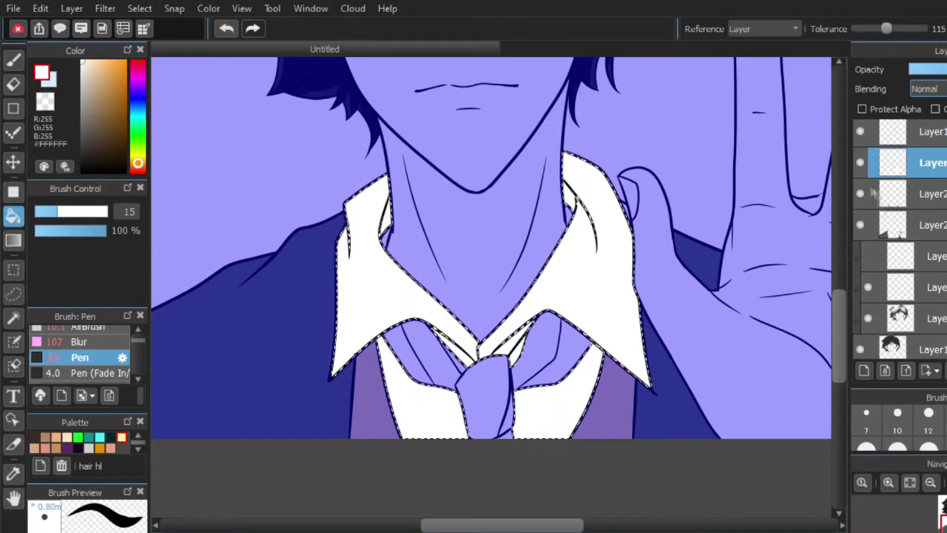
scroll(869, 263, down, 3)
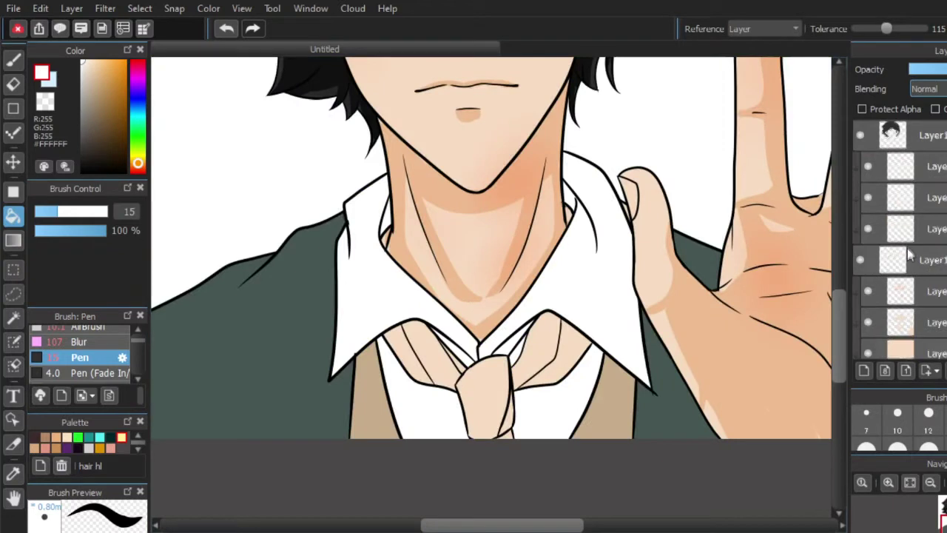
scroll(903, 194, up, 2)
scroll(873, 264, up, 2)
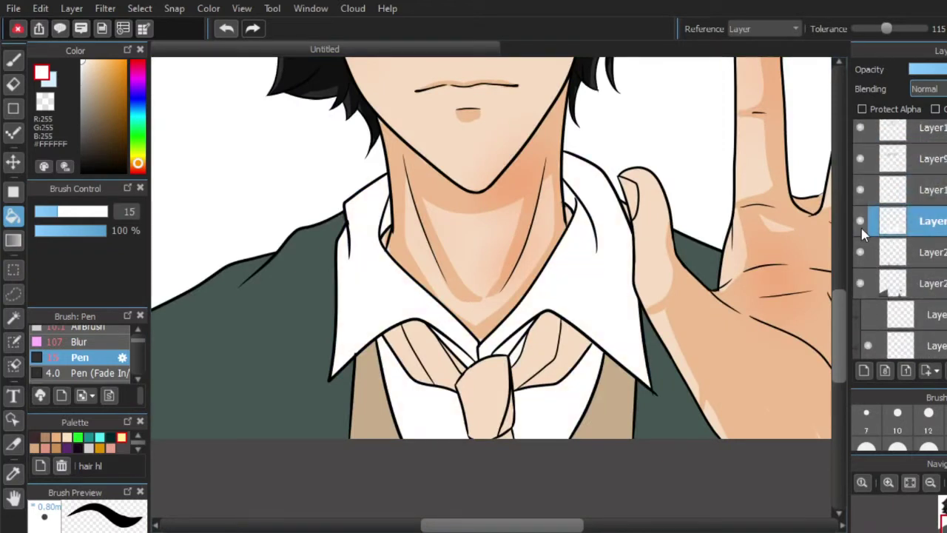
- Add a layer below the shirt layer, then select the tie's knot and side folds and fill them with dark grey-green #4B5149
click(888, 259)
click(863, 367)
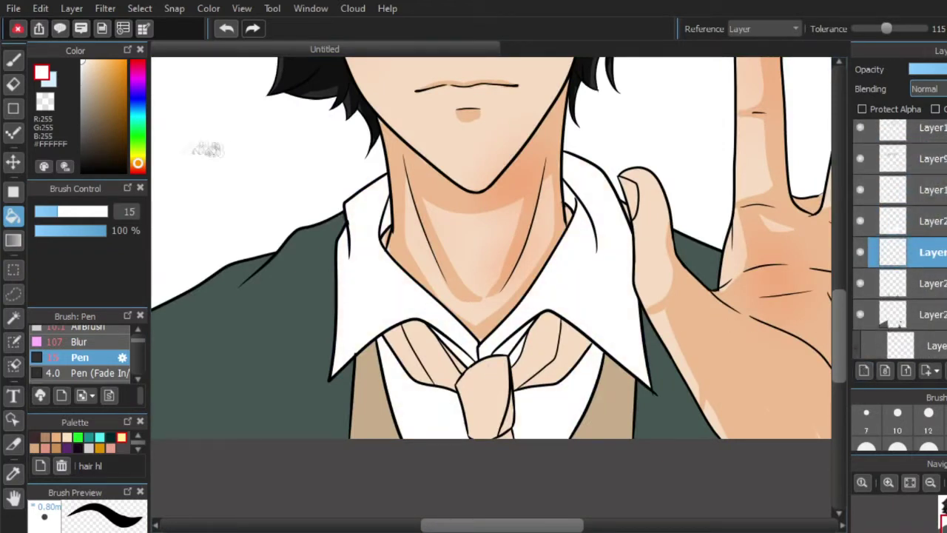
click(138, 141)
click(101, 130)
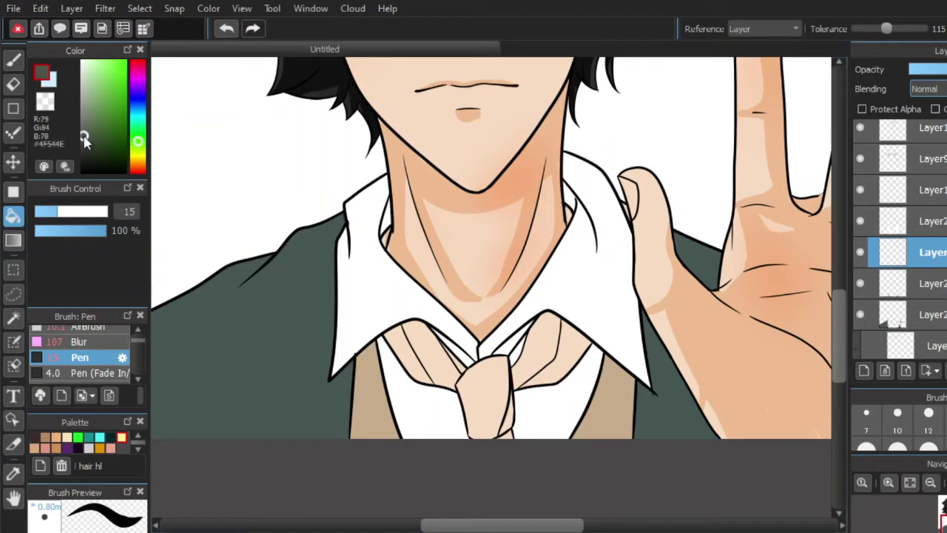
click(14, 318)
click(485, 395)
shift+click(508, 405)
shift+click(544, 346)
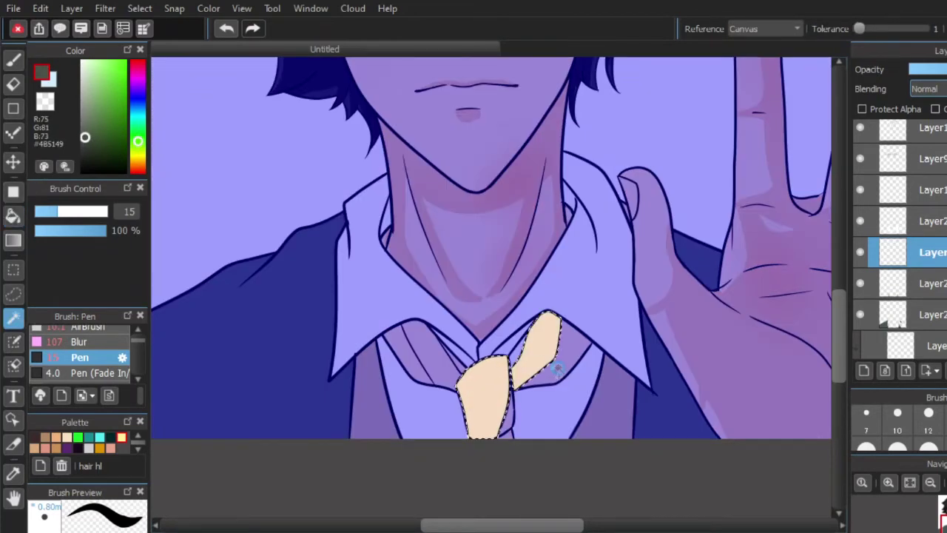
shift+click(560, 366)
shift+click(507, 431)
shift+click(438, 361)
shift+click(404, 349)
click(13, 216)
click(470, 387)
key(ctrl+d)
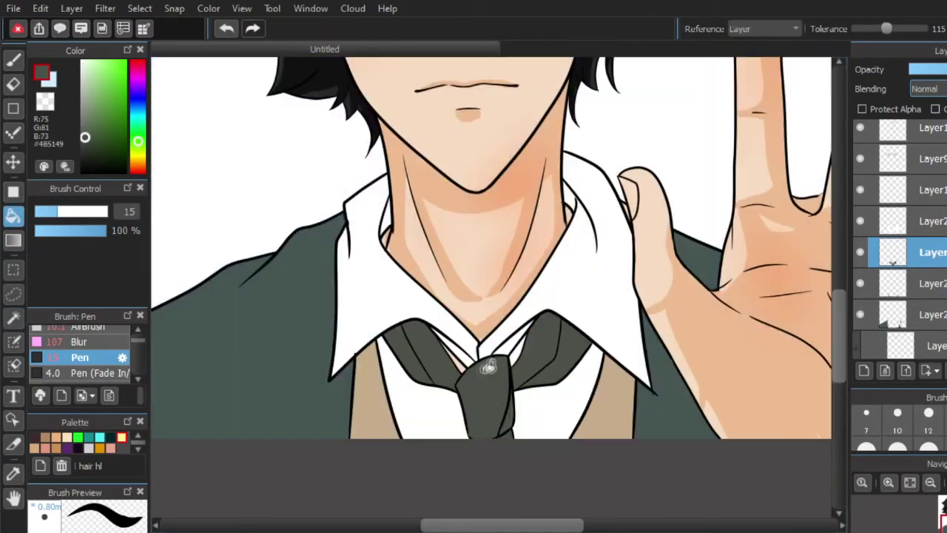
- Paint the missed strip of the viewer-left tie fold in #4B5149 with the Pen at size 22
scroll(507, 392, down, 1)
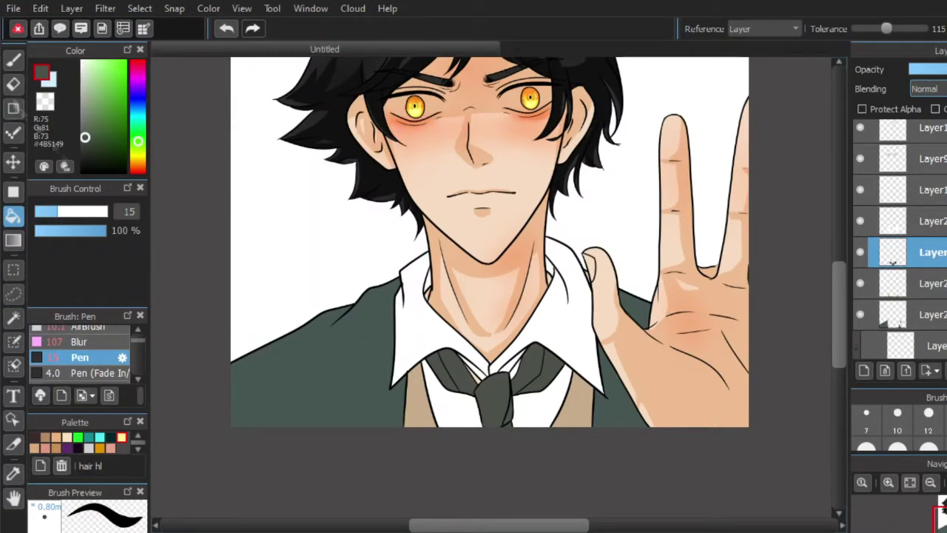
click(14, 60)
scroll(510, 403, up, 4)
click(66, 228)
mouse_move(415, 319)
mouse_down()
mouse_move(434, 328)
mouse_move(400, 281)
mouse_up()
- Erase the white from the narrow tie fold beside the knot at size 10.1 on the shirt layer and paint it grey on the tie layer
click(860, 245)
click(860, 245)
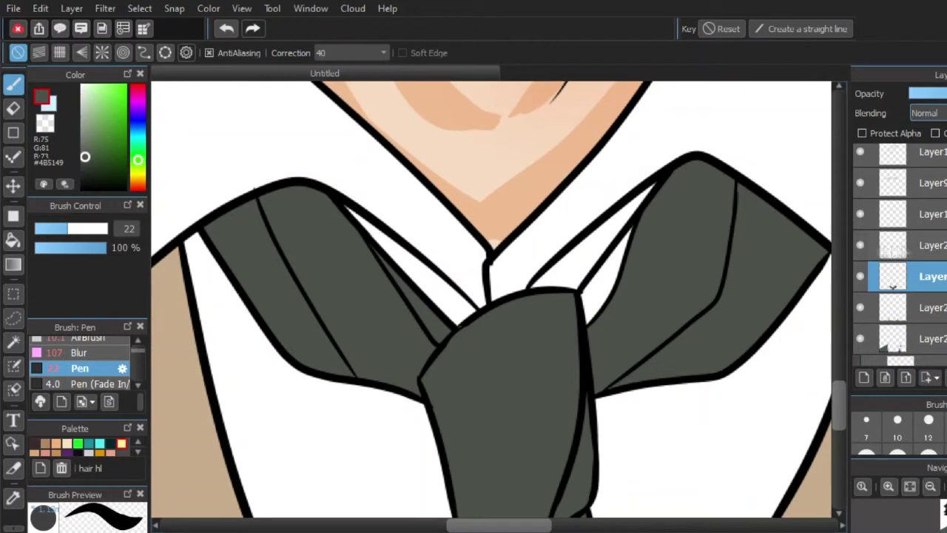
click(892, 244)
click(13, 108)
mouse_move(622, 255)
mouse_down()
mouse_move(585, 331)
mouse_move(634, 231)
mouse_up()
click(921, 277)
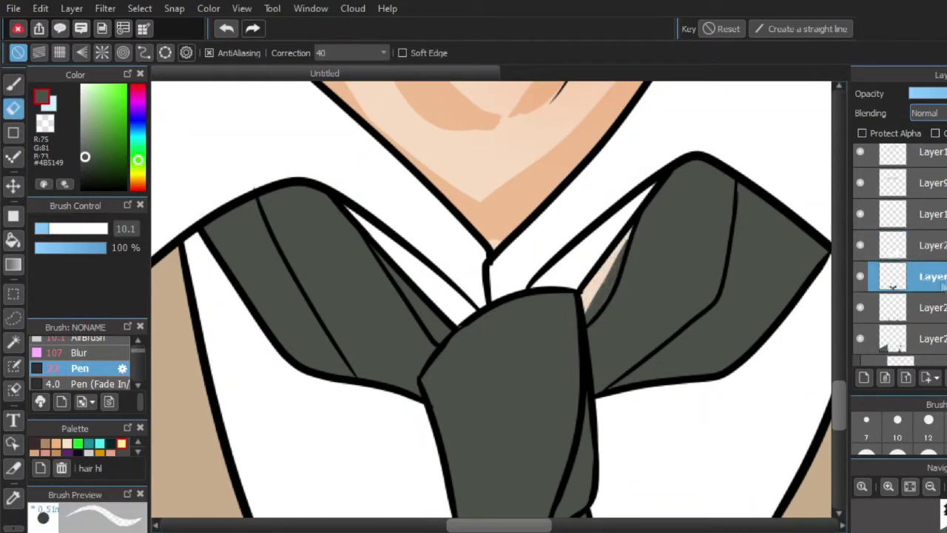
click(12, 85)
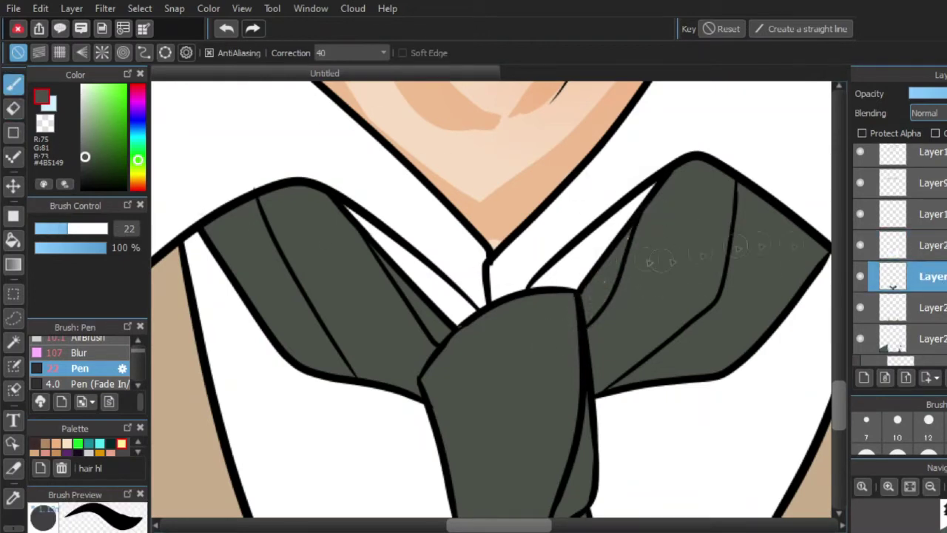
click(918, 245)
click(13, 109)
- Add a new layer clipped to the jacket layer for its shading
scroll(561, 300, down, 2)
scroll(619, 315, down, 1)
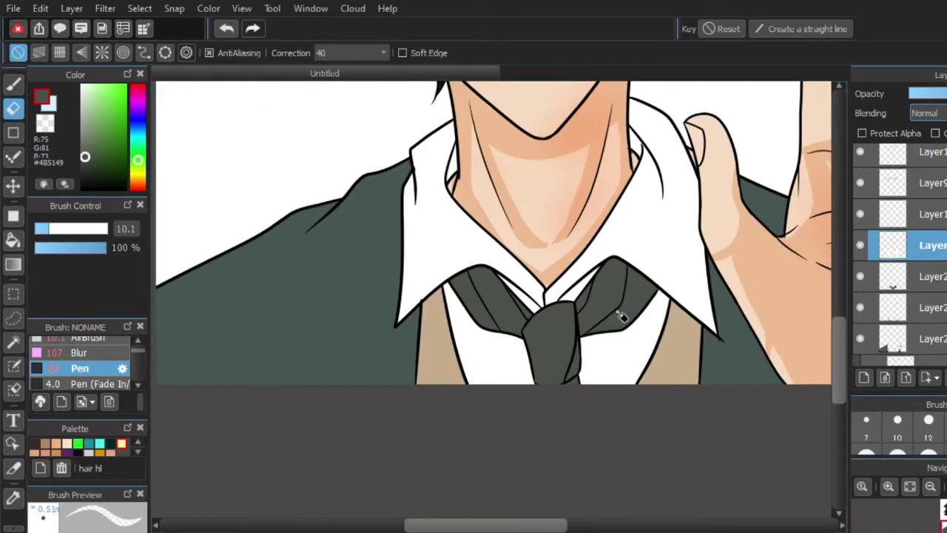
scroll(619, 315, down, 2)
scroll(493, 264, up, 1)
scroll(493, 264, up, 2)
scroll(500, 343, down, 2)
scroll(501, 342, up, 1)
scroll(937, 293, down, 1)
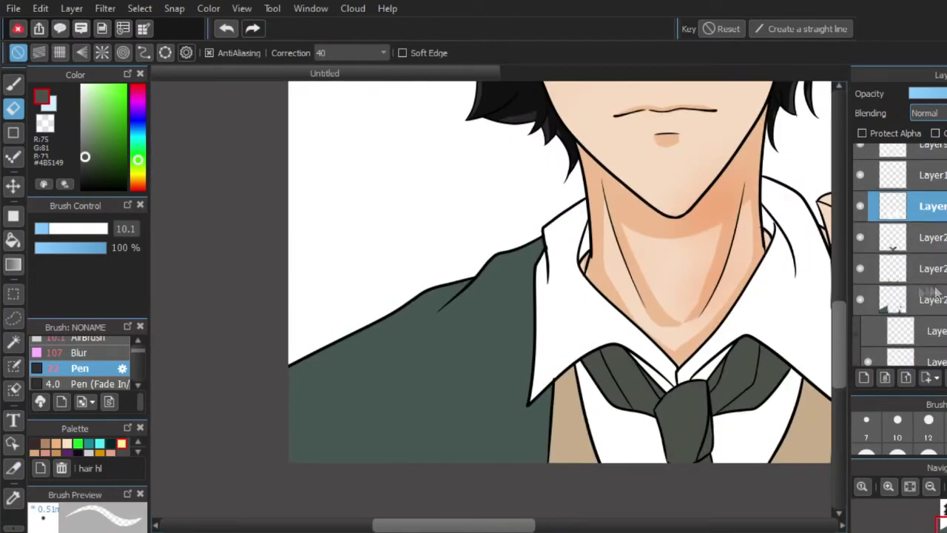
click(860, 300)
click(861, 300)
click(899, 301)
click(864, 379)
click(936, 134)
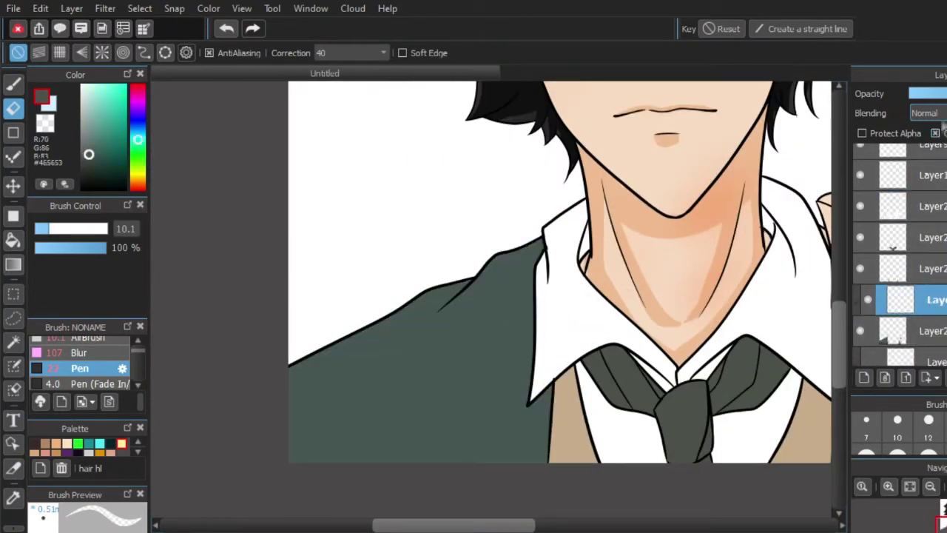
- Recolour the jacket layer to a lighter, greyer green with a colour adjustment filter
click(14, 84)
click(934, 331)
click(105, 8)
click(242, 34)
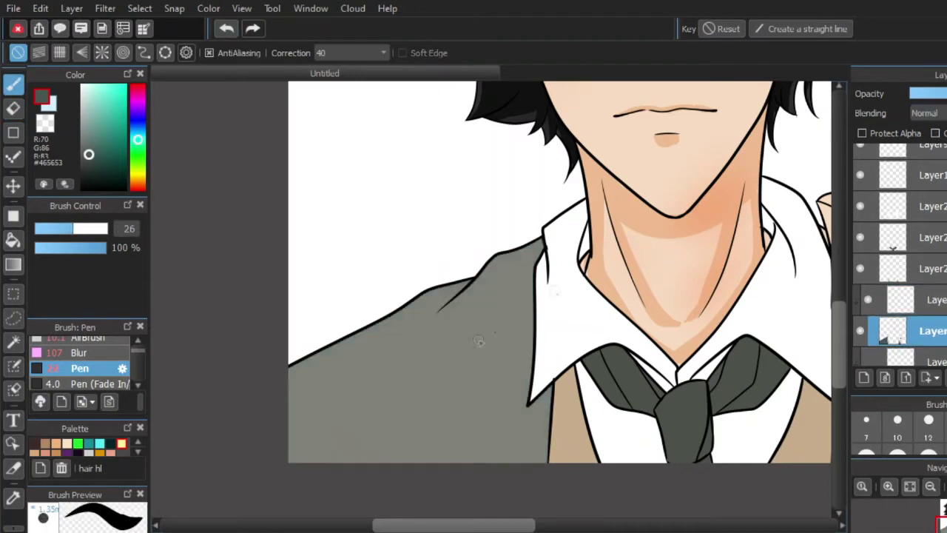
- Sample the jacket colour #606963 and draw shadow strokes along the viewer-left shoulder on the clipped Multiply layer with the Pen at size 26
right_click(502, 335)
click(938, 297)
drag(409, 323, 259, 422)
key(ctrl+z)
drag(459, 293, 270, 397)
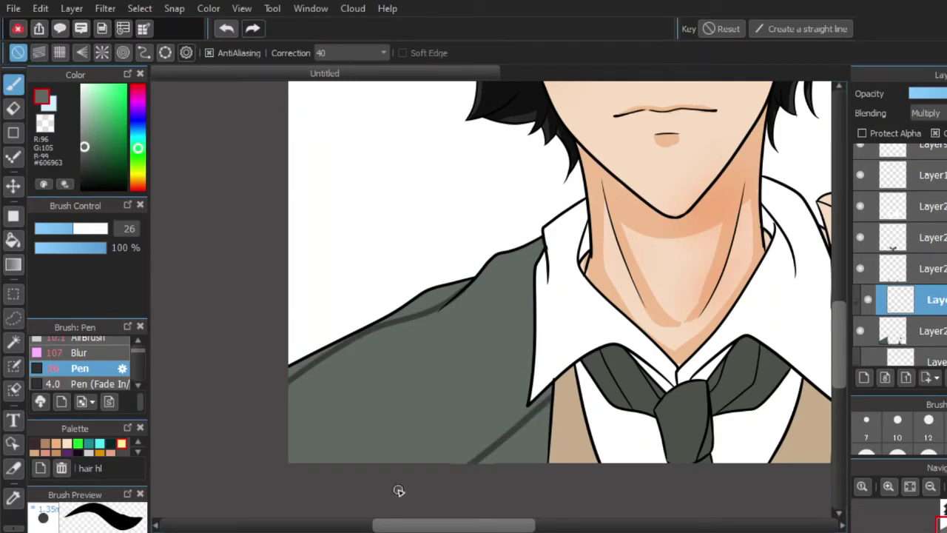
- Mark a diagonal shadow edge and fill the viewer-right jacket areas around the hand with #606963 using the Pen at size 145
click(13, 239)
drag(800, 289, 429, 252)
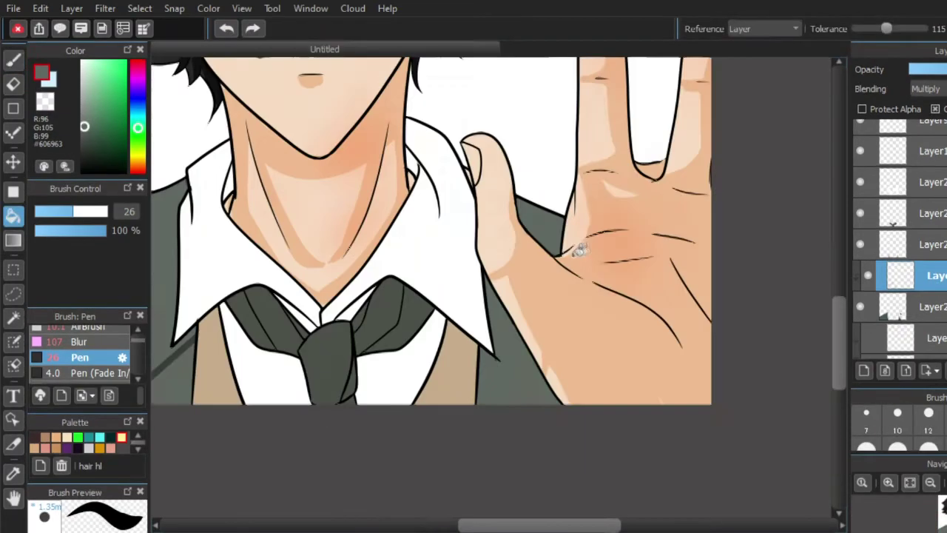
scroll(571, 250, up, 1)
click(14, 61)
drag(456, 399, 536, 479)
click(13, 108)
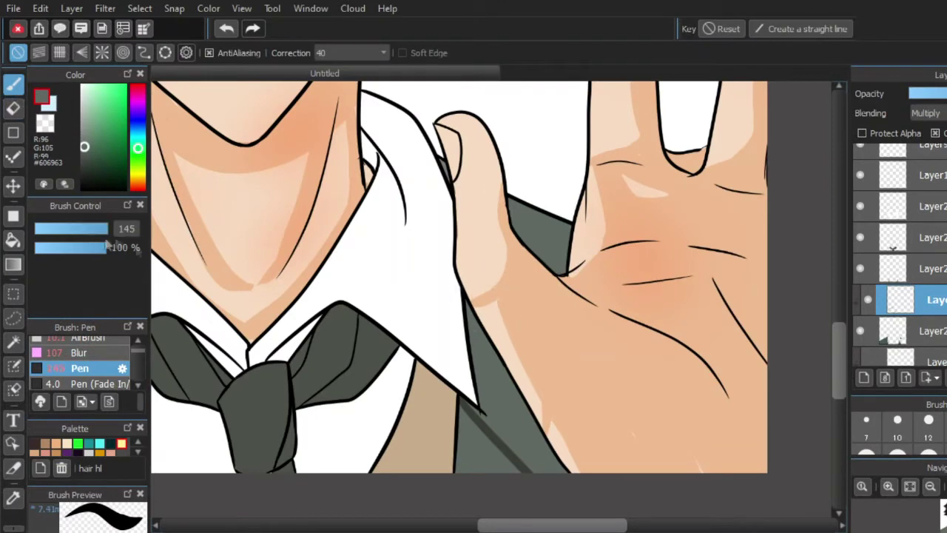
drag(518, 425, 503, 422)
drag(456, 162, 490, 208)
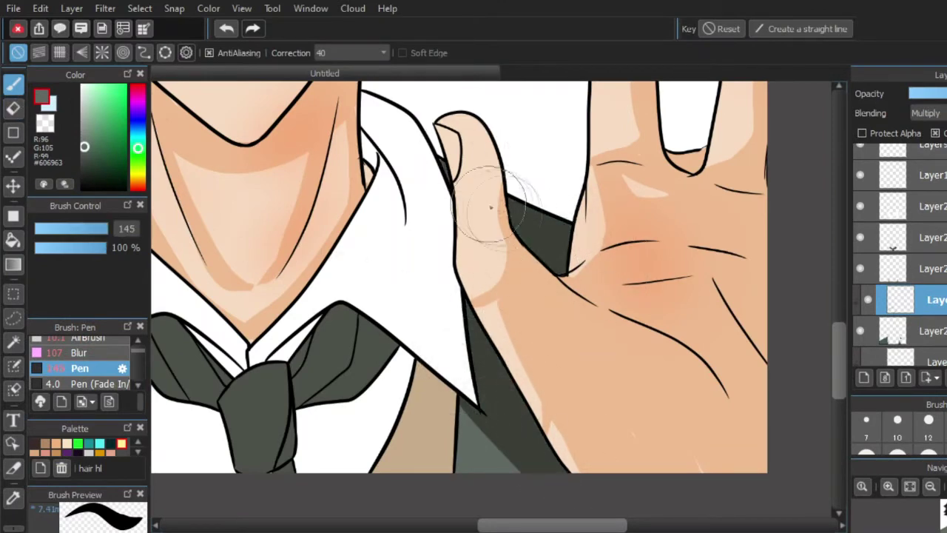
- Fill the shadow across the viewer-left shoulder and sleeve of the jacket with the Pen at size 145
scroll(490, 207, down, 1)
drag(415, 244, 732, 250)
drag(508, 179, 252, 388)
drag(455, 222, 362, 285)
mouse_move(441, 252)
mouse_down()
mouse_move(191, 416)
mouse_move(499, 300)
mouse_move(492, 315)
mouse_move(436, 291)
mouse_up()
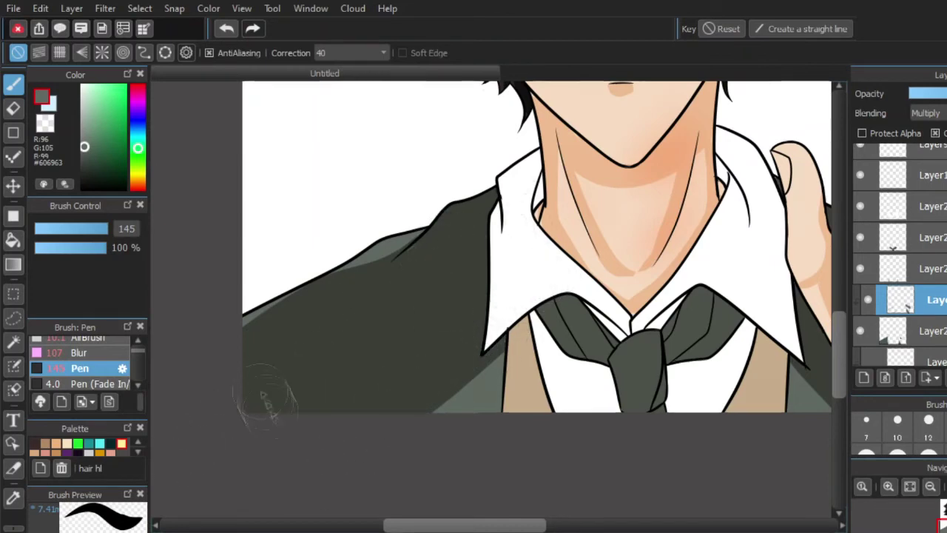
- Sample the tie colour #4B5149 and add a new layer with Overlay blending clipped to the tie layer
scroll(260, 391, down, 2)
scroll(466, 418, up, 4)
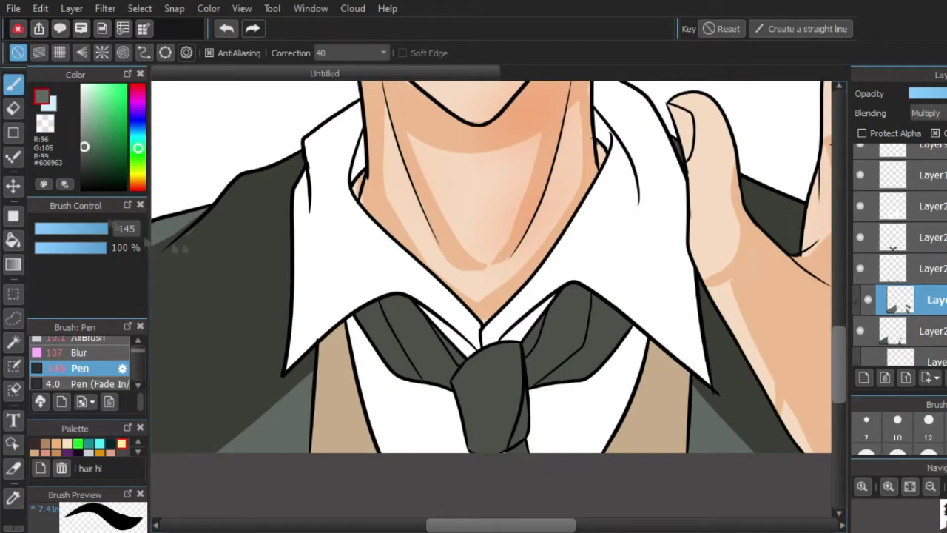
right_click(505, 373)
click(935, 236)
click(860, 238)
click(861, 238)
click(864, 378)
click(936, 134)
click(938, 155)
key(bracketleft)
- Lighten the tie layer with a hue and brightness adjustment and return to its clipped shading layer
click(935, 268)
key(ctrl+u)
click(936, 238)
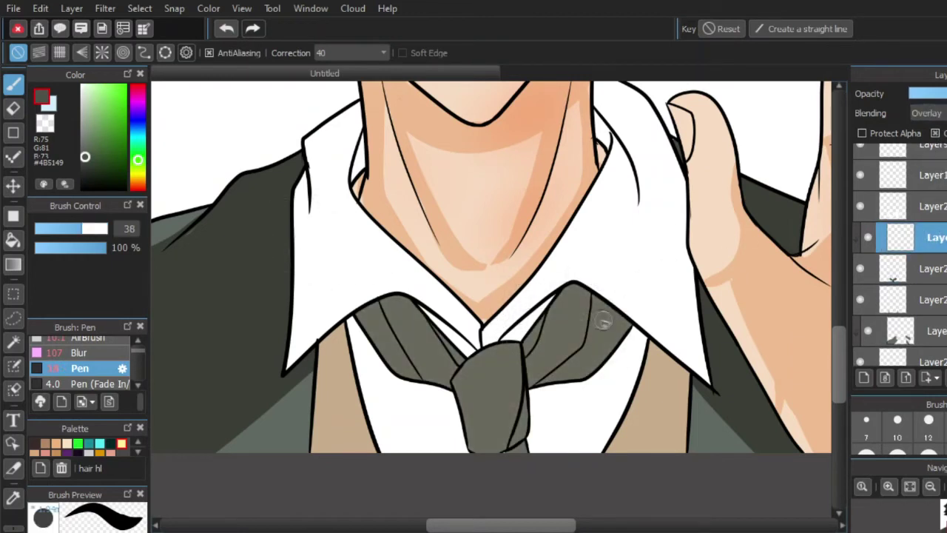
- Paint shadows on the tie's two side folds and along the knot's edge with the Pen at size 38
mouse_move(594, 300)
mouse_down()
mouse_move(552, 378)
mouse_move(602, 356)
mouse_move(599, 325)
mouse_move(623, 331)
mouse_move(592, 302)
mouse_move(563, 371)
mouse_move(586, 318)
mouse_move(545, 324)
mouse_move(595, 300)
mouse_up()
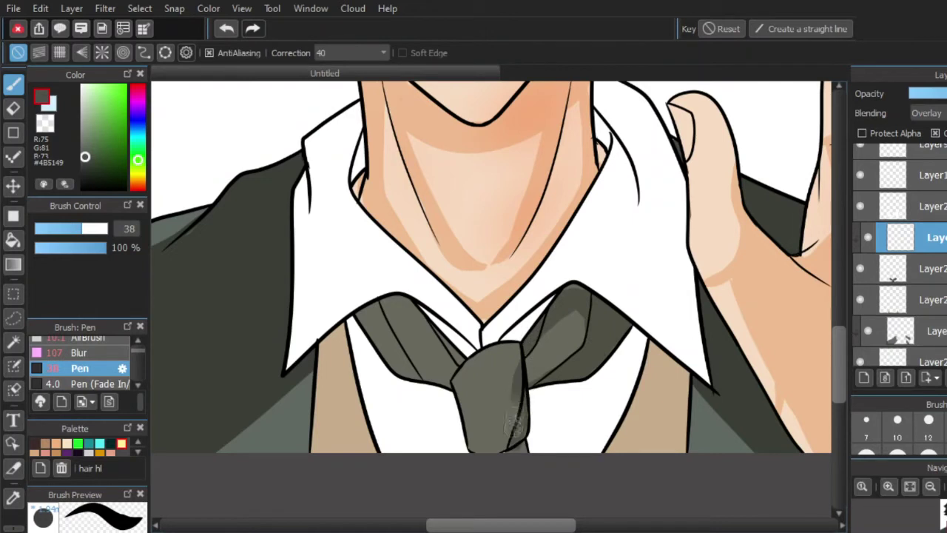
mouse_move(461, 363)
mouse_down()
mouse_move(410, 307)
mouse_move(371, 322)
mouse_move(369, 301)
mouse_move(357, 326)
mouse_up()
drag(421, 375, 415, 373)
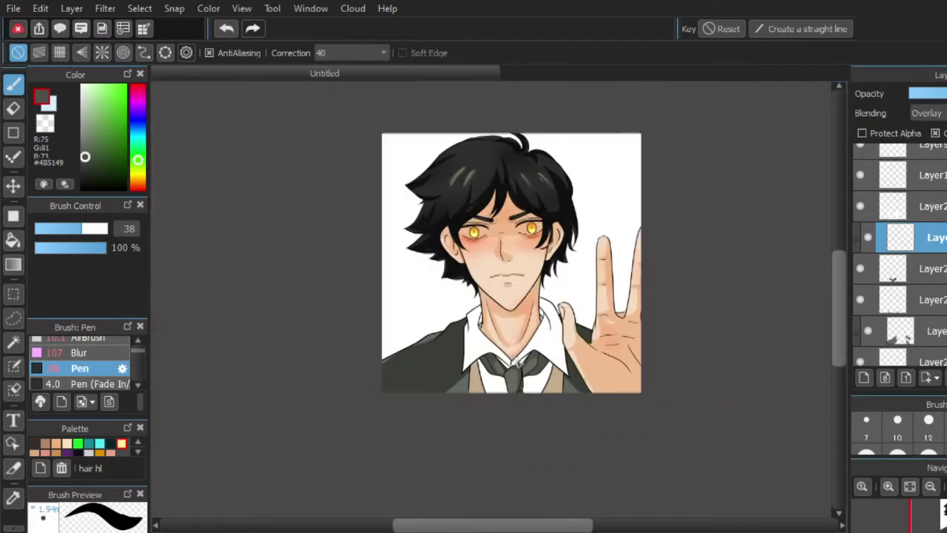
- Draw #E9D6CE shadow outlines on the white shirt front beside the tie with the Pen at size 32
scroll(488, 366, up, 5)
mouse_move(489, 366)
mouse_down()
mouse_move(449, 401)
mouse_move(454, 366)
mouse_move(434, 318)
mouse_move(470, 361)
mouse_move(433, 313)
mouse_up()
mouse_move(494, 333)
mouse_down()
mouse_move(605, 292)
mouse_move(594, 322)
mouse_move(633, 274)
mouse_up()
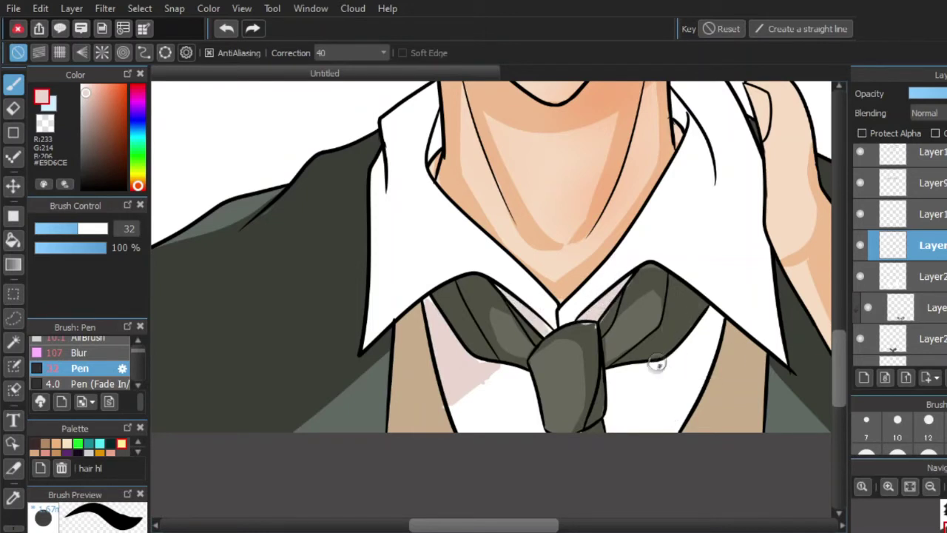
drag(603, 368, 670, 440)
mouse_move(532, 370)
mouse_down()
mouse_move(510, 400)
mouse_move(522, 375)
mouse_up()
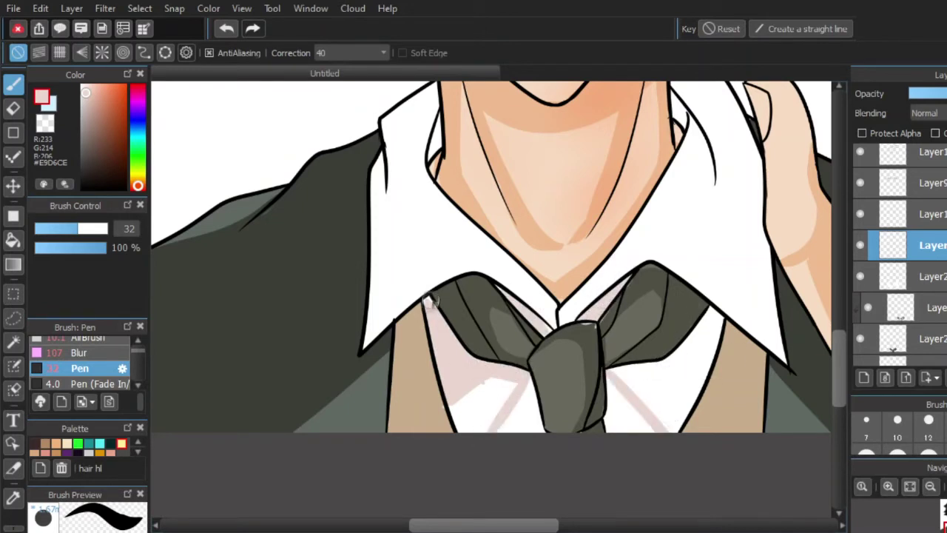
- Fill in the shirt shadows on both sides of the tie with a larger Pen size, finishing the edges at size 33
click(96, 229)
mouse_move(477, 398)
mouse_down()
mouse_move(489, 412)
mouse_move(489, 384)
mouse_up()
mouse_move(712, 318)
mouse_down()
mouse_move(651, 404)
mouse_move(685, 358)
mouse_move(648, 373)
mouse_up()
click(78, 229)
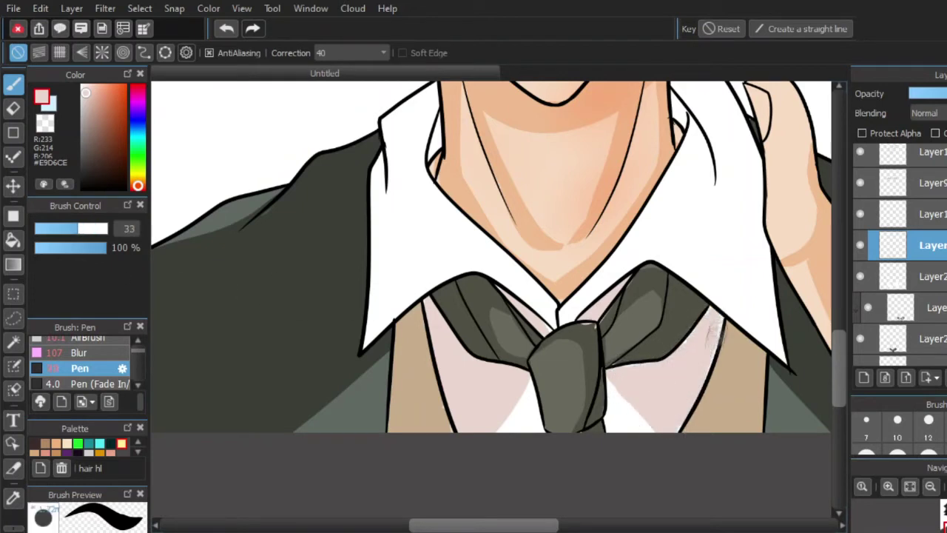
- Clean up the shirt shadow overpaint around the tie with the Eraser at size 18
key(e)
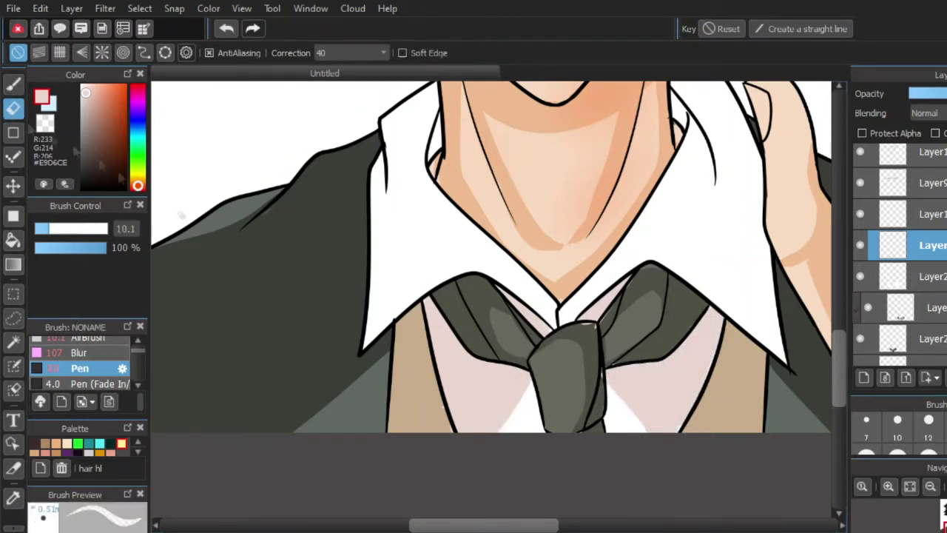
click(61, 229)
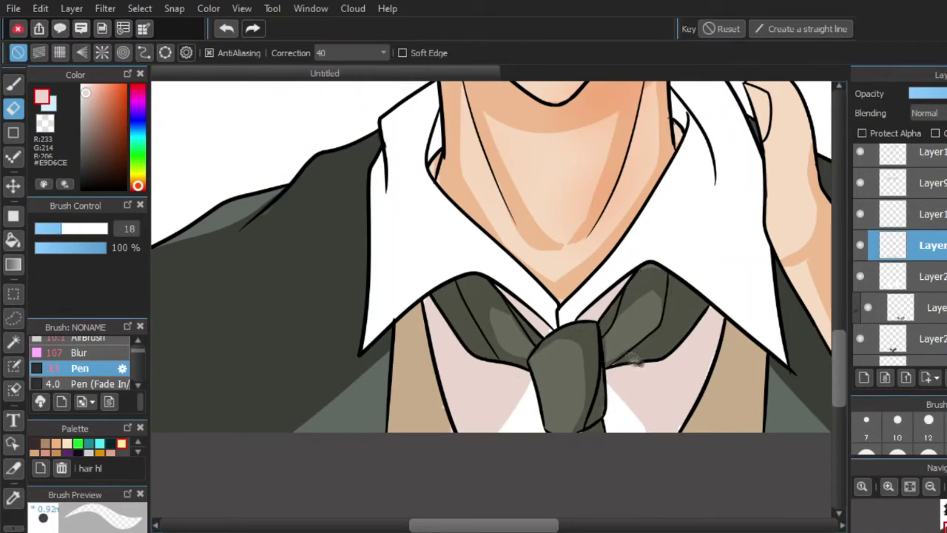
scroll(510, 440, down, 3)
scroll(510, 407, up, 2)
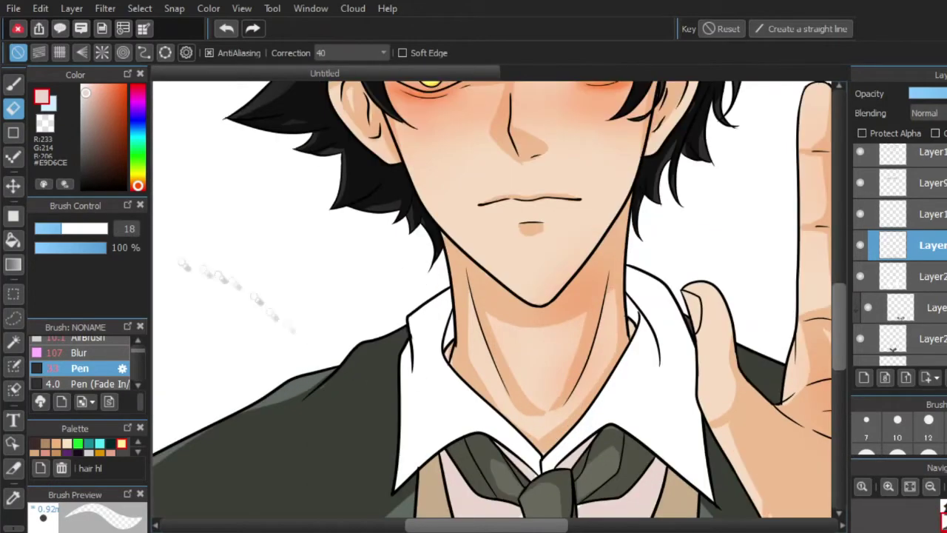
- Shade both shirt collar flaps in #E9D6CE with the Pen at sizes 57 and 70, and clean up the spill with the Eraser at size 40
key(b)
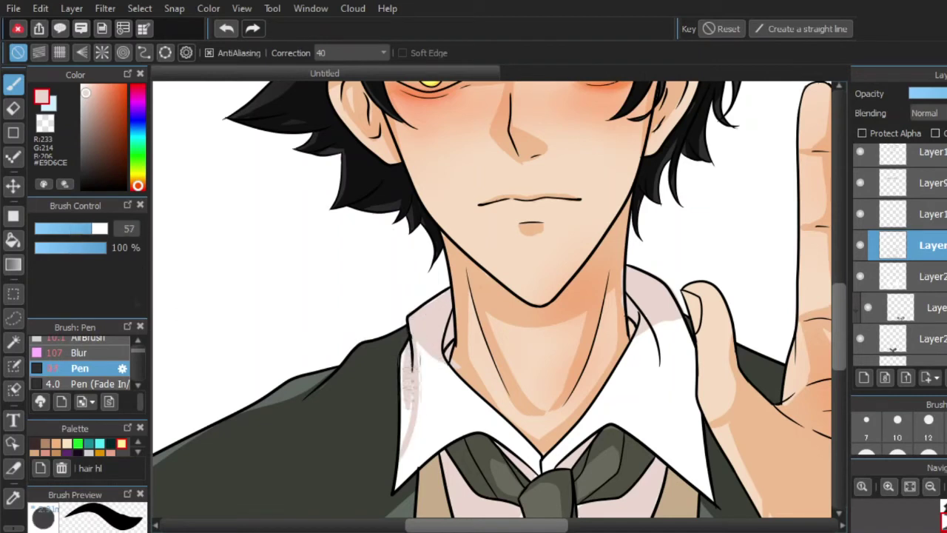
drag(458, 437, 562, 458)
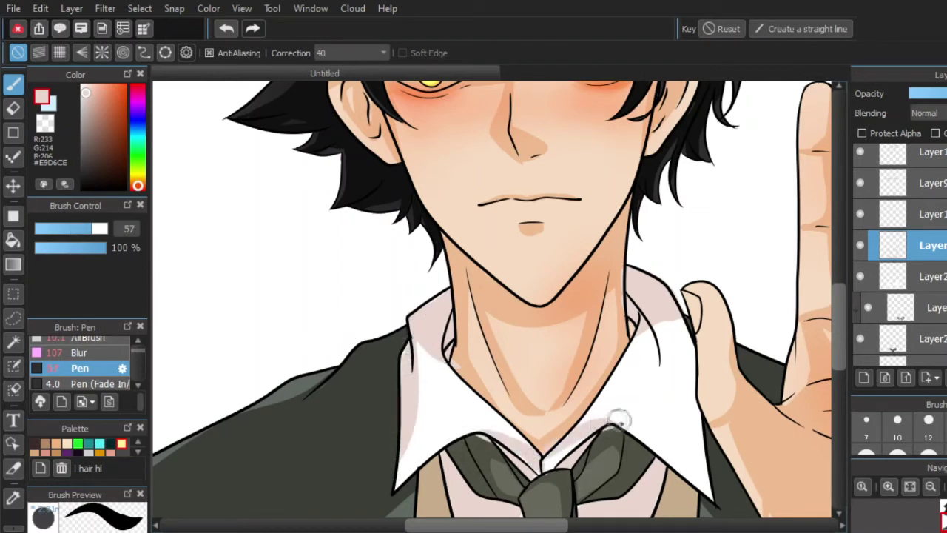
click(69, 229)
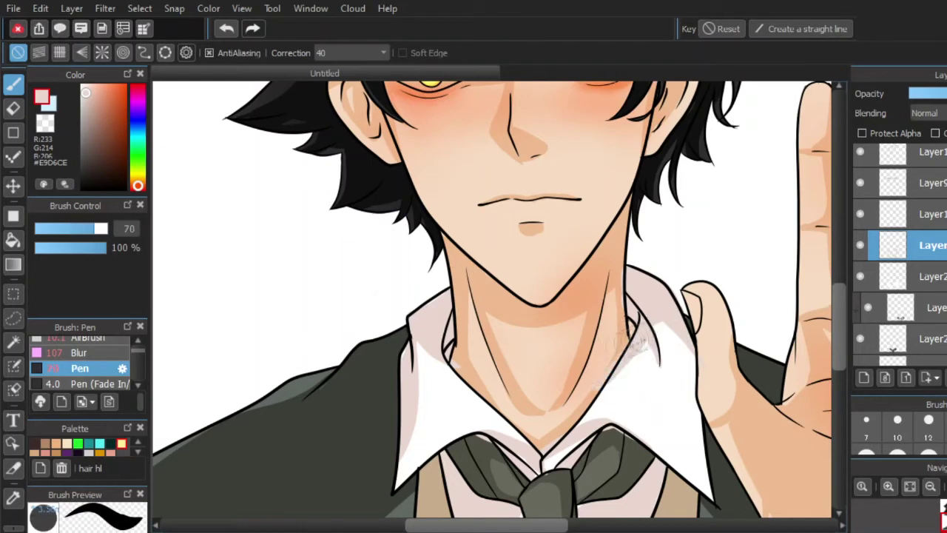
key(e)
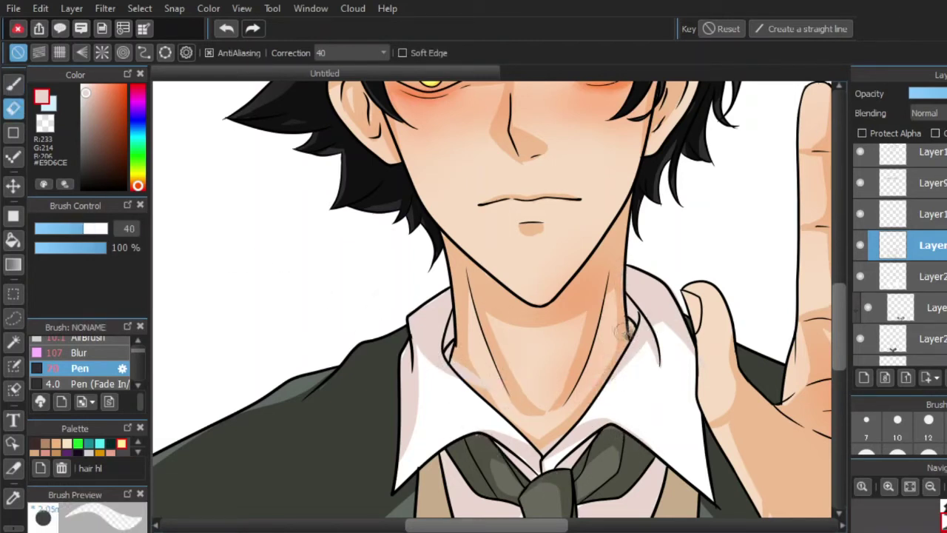
scroll(499, 275, down, 3)
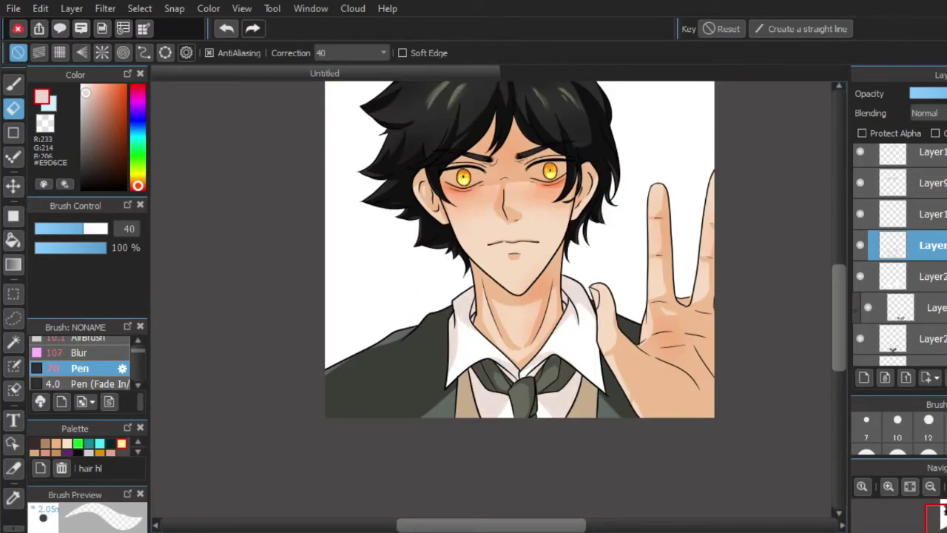
- Show the black background layer and add a new layer clipped to it
drag(577, 442, 594, 486)
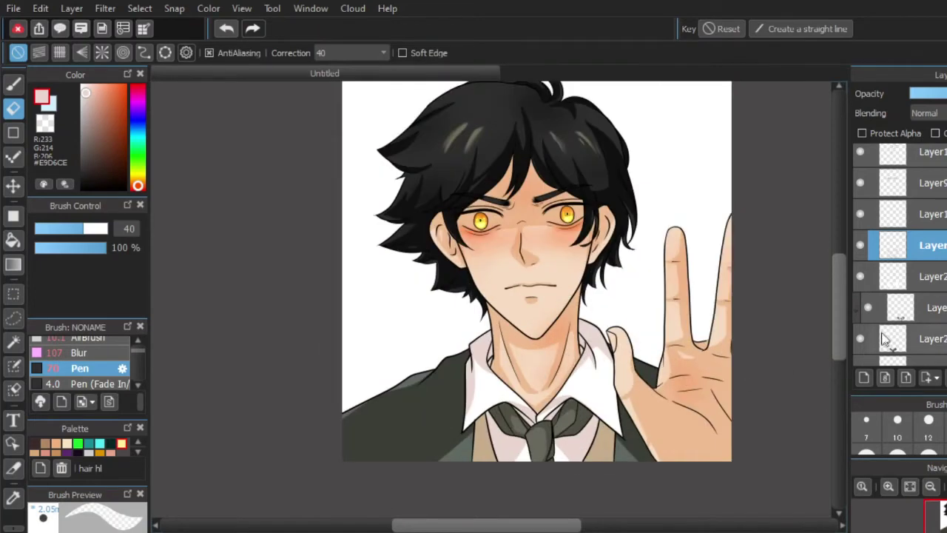
drag(611, 386, 605, 414)
scroll(880, 311, down, 5)
click(861, 319)
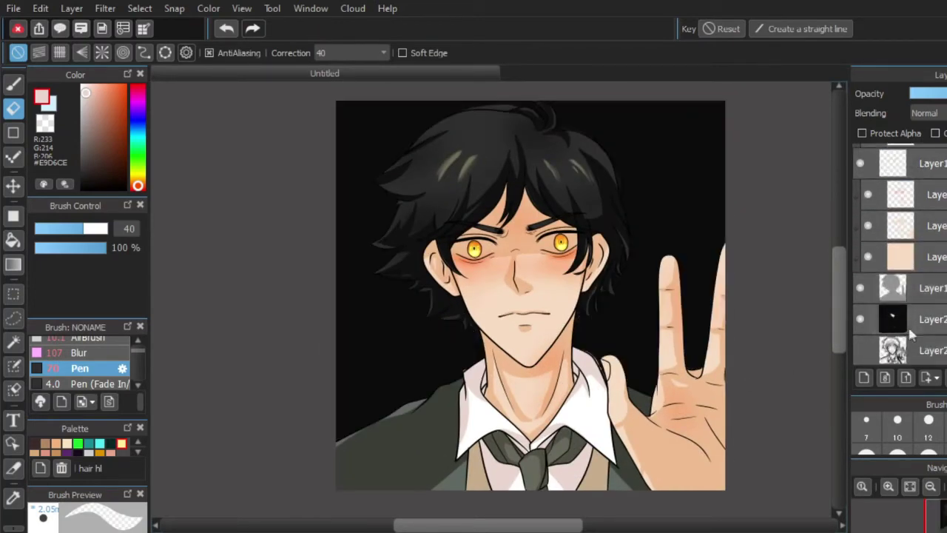
click(863, 377)
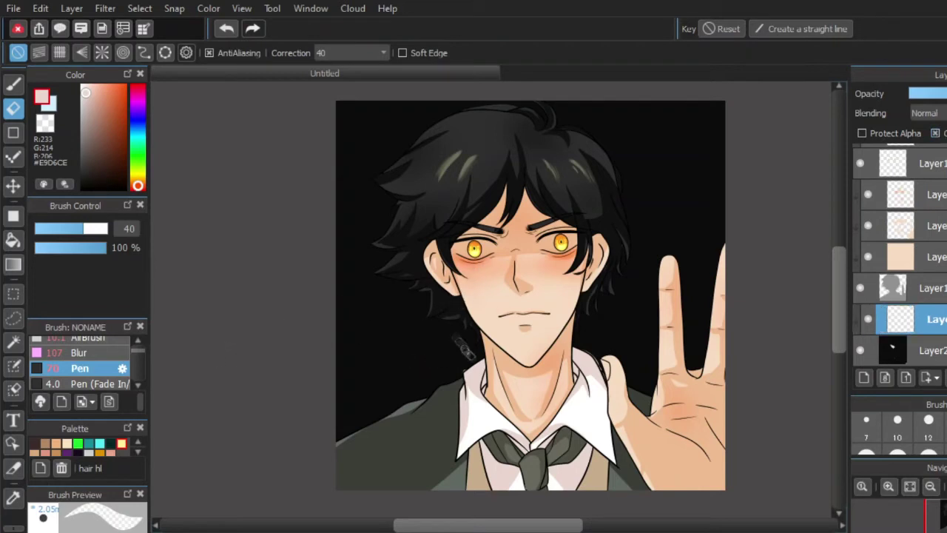
- Choose the light orange #FFCB6B and set the AirBrush to size 1000 and 41% opacity
click(108, 84)
click(138, 182)
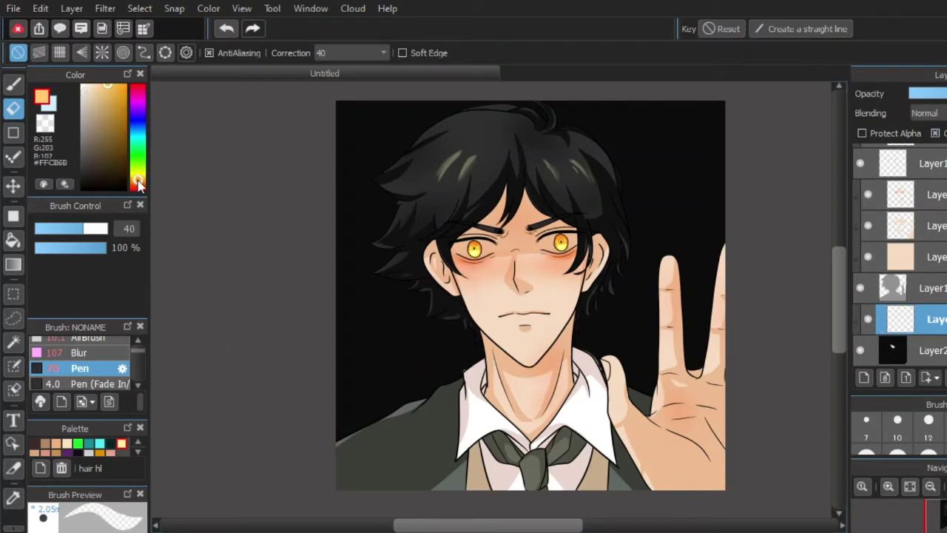
click(77, 248)
click(85, 339)
click(64, 248)
click(107, 228)
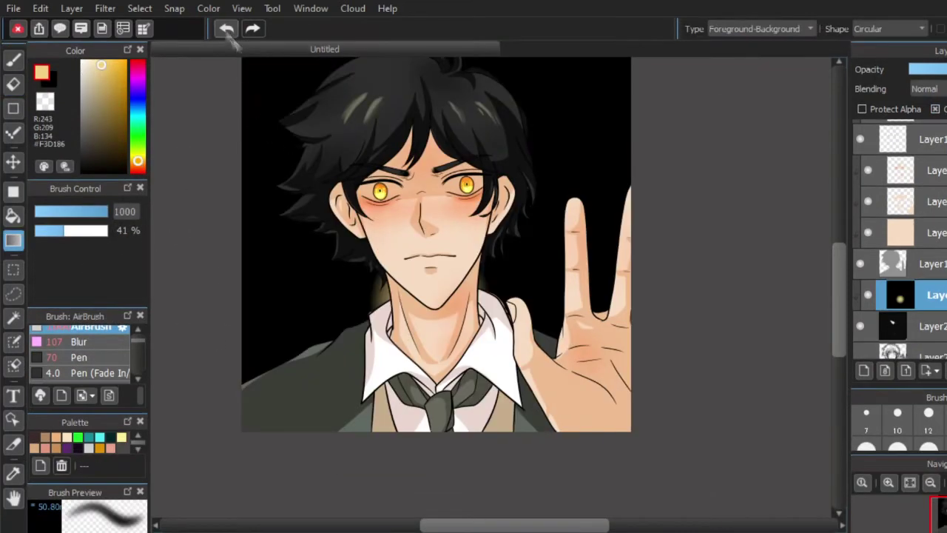
click(227, 29)
drag(344, 273, 532, 263)
click(227, 29)
drag(434, 260, 450, 353)
click(227, 30)
- Shift the colour to the orange #F9B153 and draw a large circular foreground-to-background gradient behind the head on the clipped background layer
click(138, 163)
drag(382, 284, 467, 343)
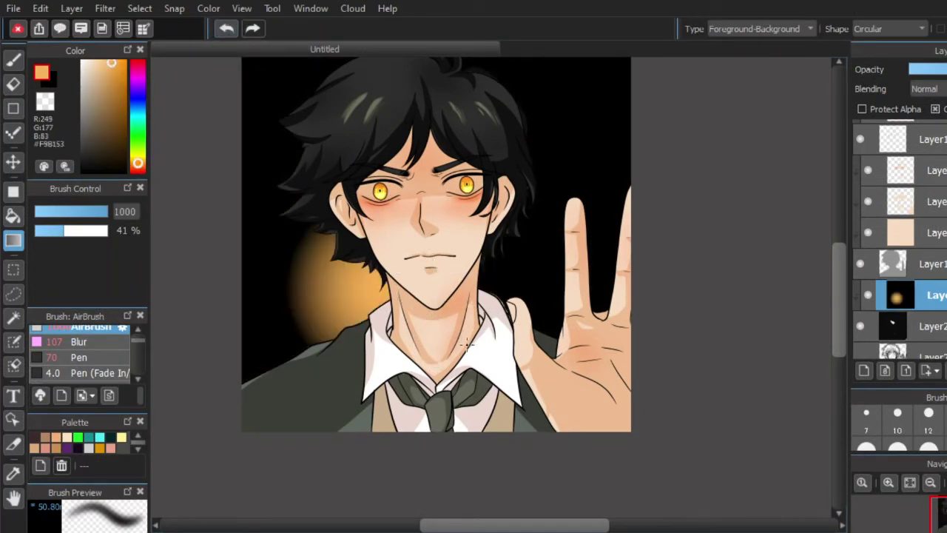
click(133, 14)
drag(348, 262, 396, 258)
drag(678, 397, 822, 485)
drag(622, 328, 673, 298)
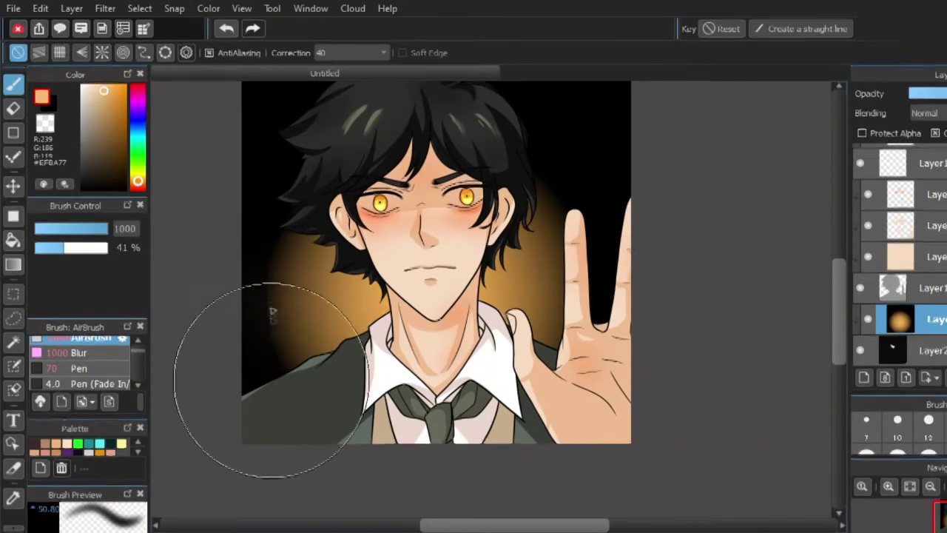
- Spread the background glow outward around the head and hand in #EFBA77 with the AirBrush at size 1000 and 17% opacity
mouse_move(271, 370)
mouse_down()
mouse_move(299, 347)
mouse_move(283, 362)
mouse_up()
click(226, 28)
drag(65, 247, 47, 247)
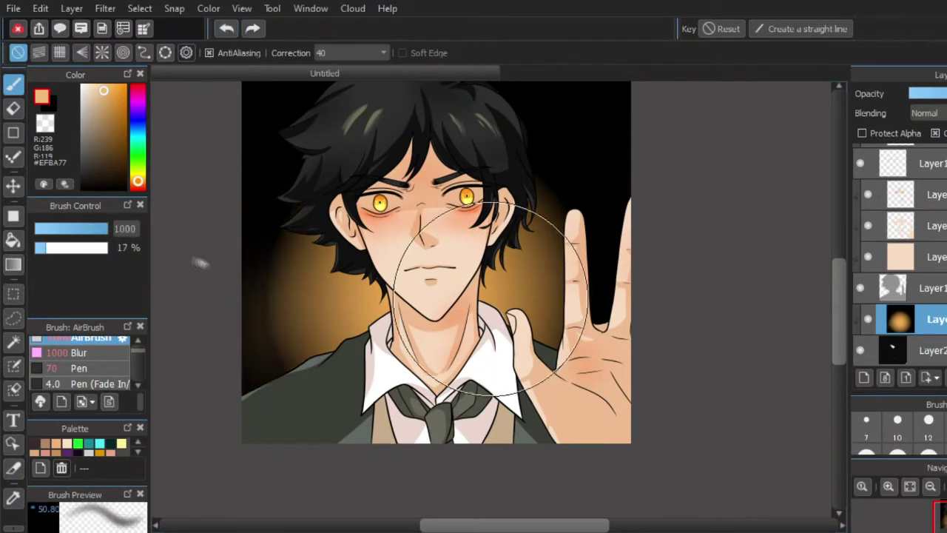
mouse_move(281, 392)
mouse_down()
mouse_move(315, 298)
mouse_move(253, 268)
mouse_up()
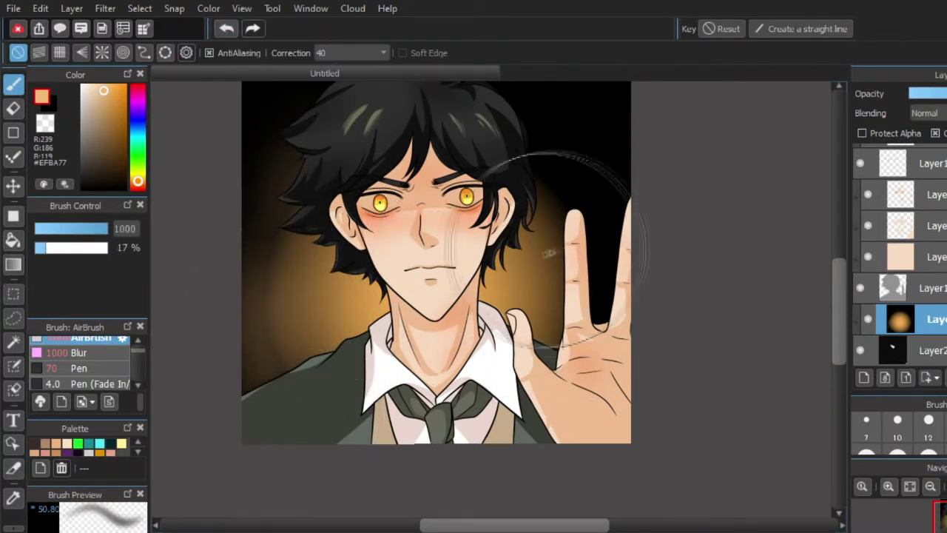
mouse_move(625, 230)
mouse_down()
mouse_move(594, 134)
mouse_move(602, 313)
mouse_move(565, 171)
mouse_up()
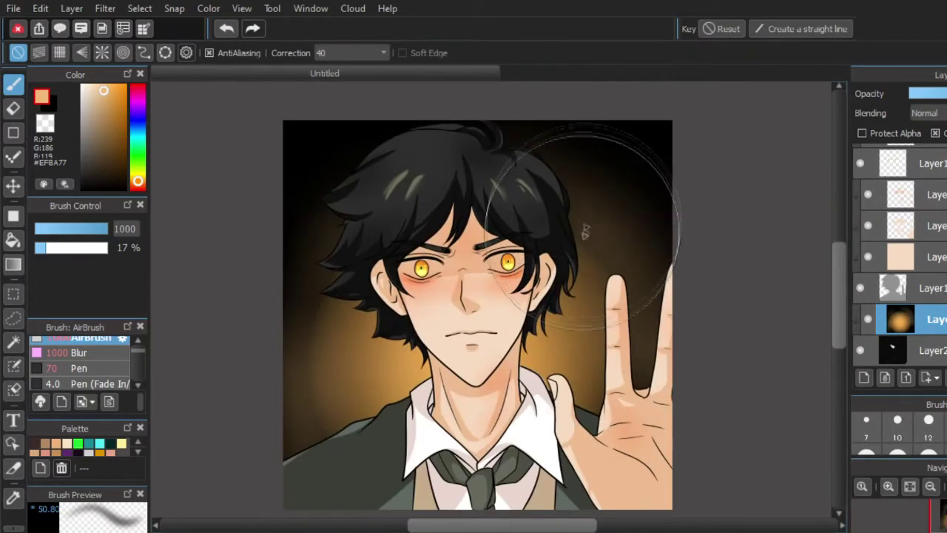
drag(585, 231, 598, 258)
mouse_move(328, 368)
mouse_down()
mouse_move(263, 336)
mouse_move(344, 339)
mouse_up()
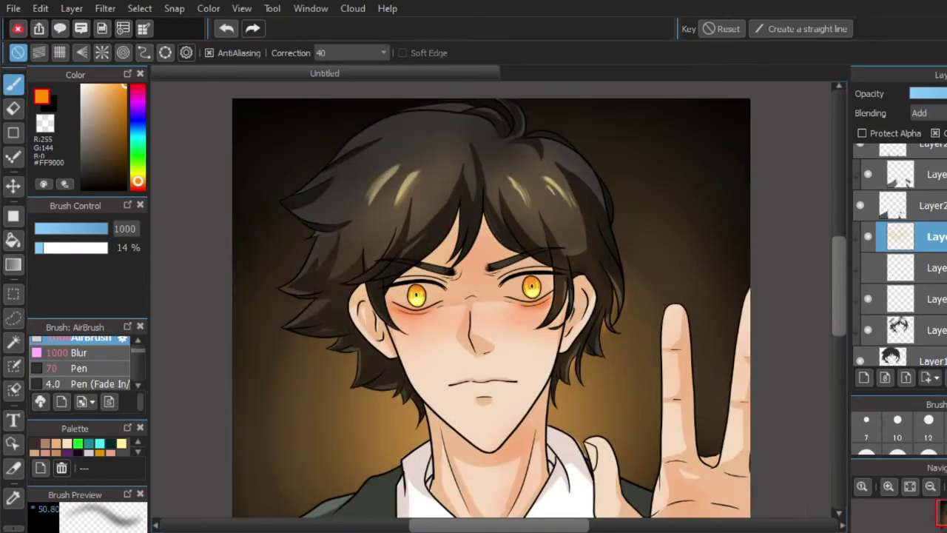
- Move the Add glow layer below the other clipped hair layers and airbrush #FF9000 onto the lower hair tips at size 312 and 91% opacity
drag(930, 235, 945, 300)
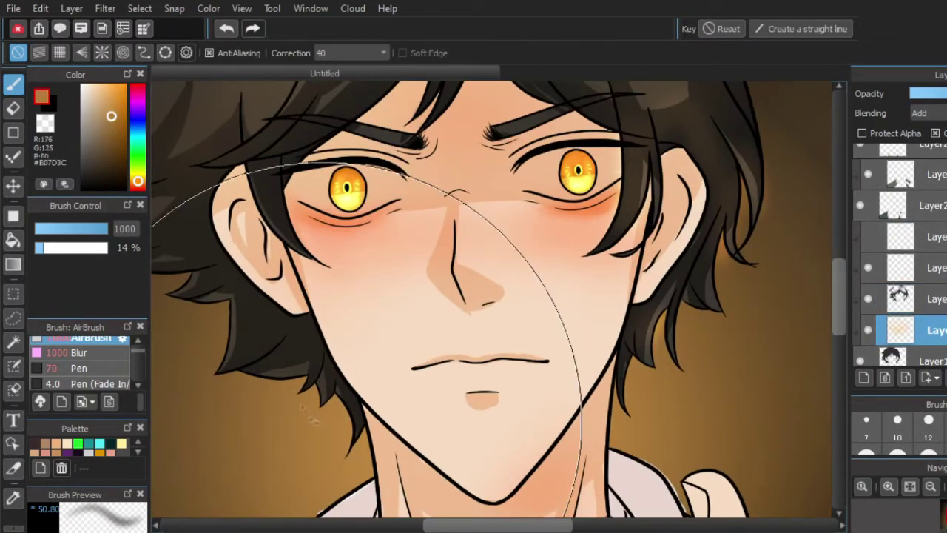
click(103, 247)
drag(100, 229, 128, 229)
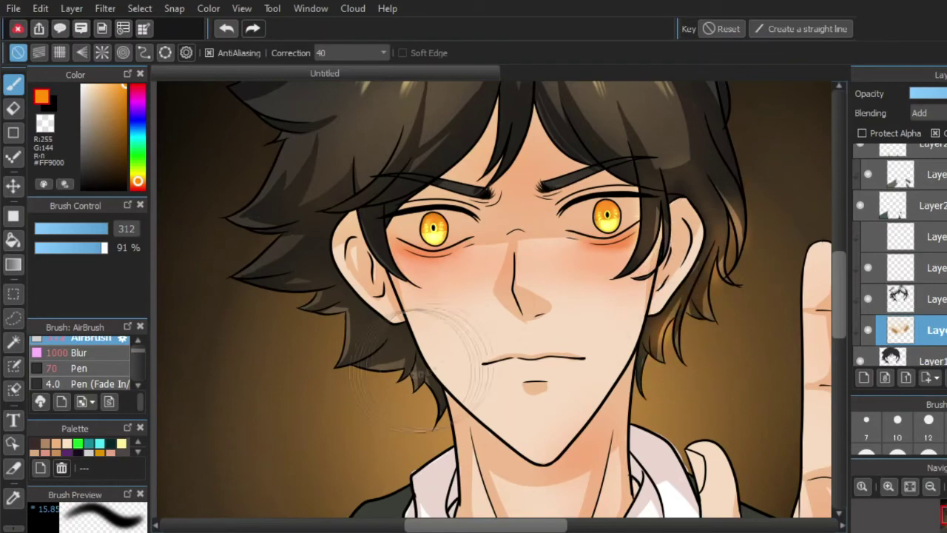
- Lower the opacity of the clipped Add glow layer on the hair
scroll(499, 287, down, 2)
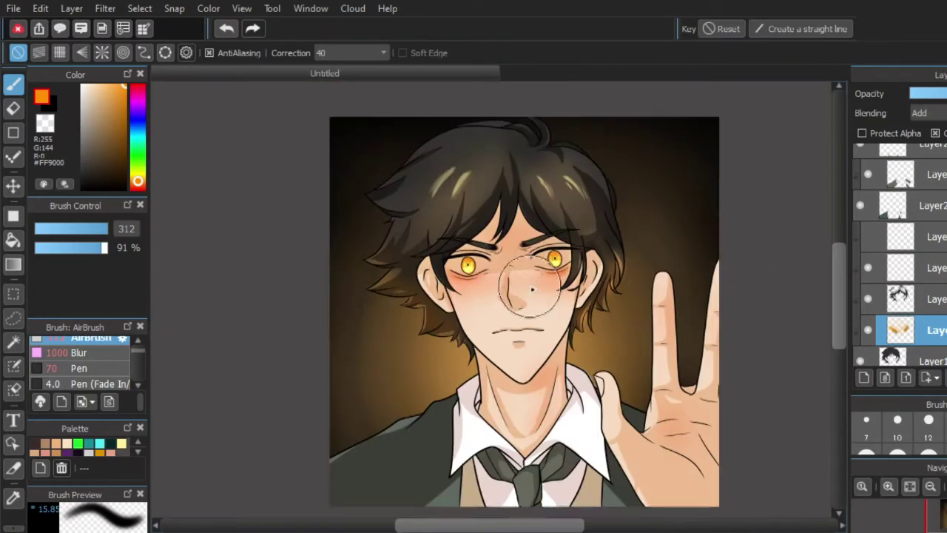
scroll(529, 287, up, 1)
click(936, 96)
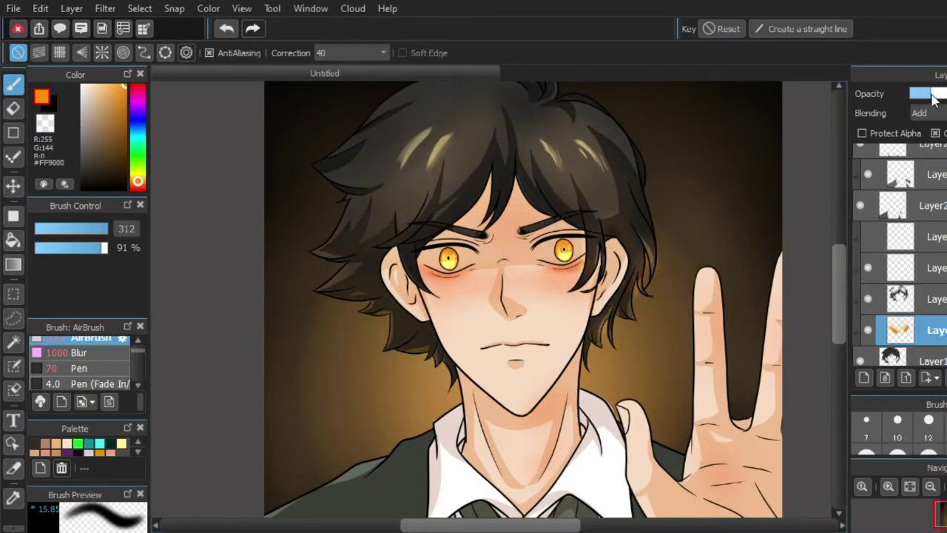
- Undo the last change on the hair glow layer and set the AirBrush to size 385 and 36% opacity
click(226, 29)
click(60, 248)
click(104, 229)
drag(105, 228, 108, 228)
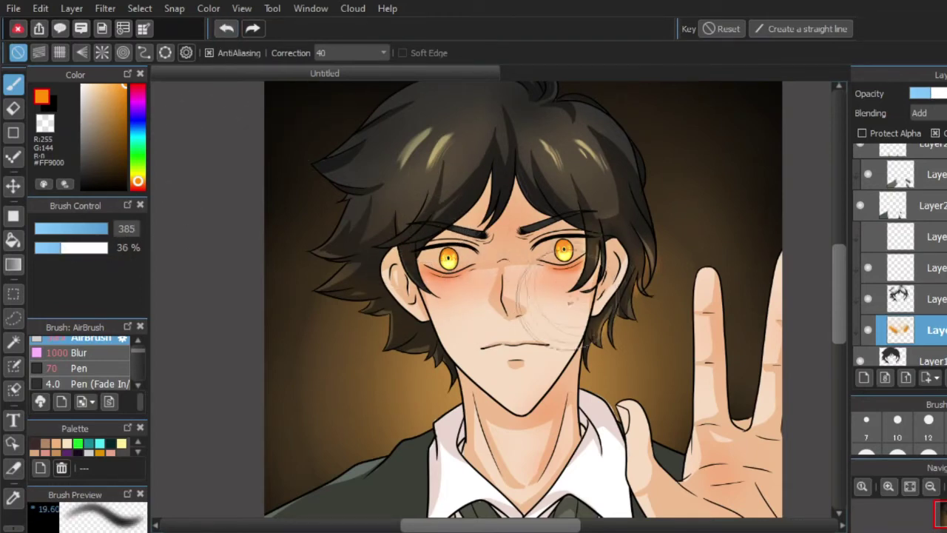
scroll(509, 257, down, 2)
scroll(529, 255, up, 3)
scroll(541, 255, down, 1)
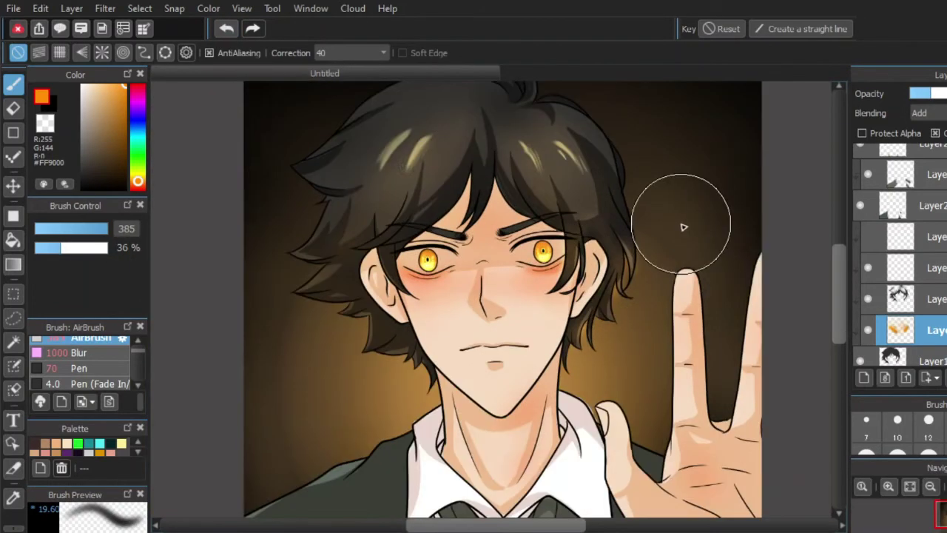
- Select the topmost layer and toggle its visibility to compare the portrait with and without it
scroll(895, 244, up, 5)
click(894, 160)
click(860, 160)
click(861, 160)
click(860, 160)
click(861, 159)
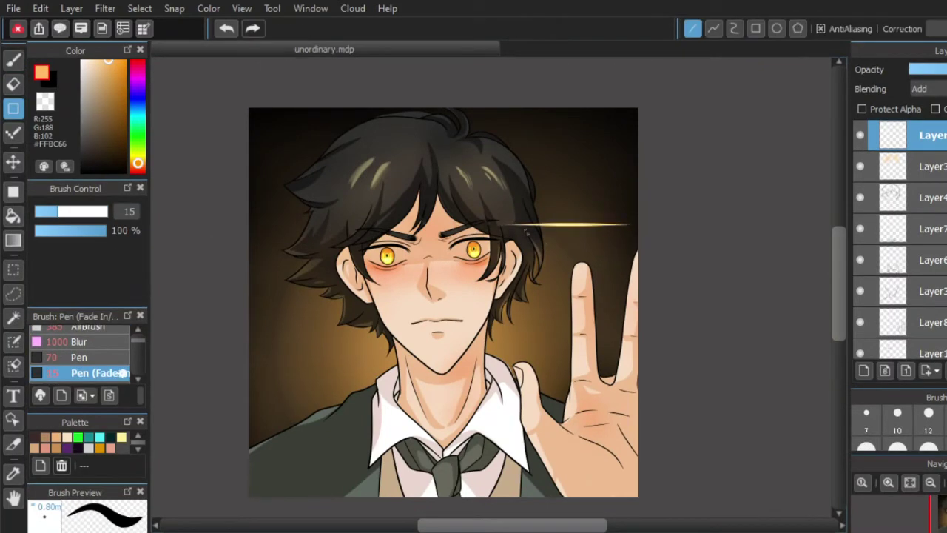
- Draw a #FFE866 core along the light streak with the fading Pen at size 15, and soften it with Blur at size 112 and 9% opacity
click(138, 162)
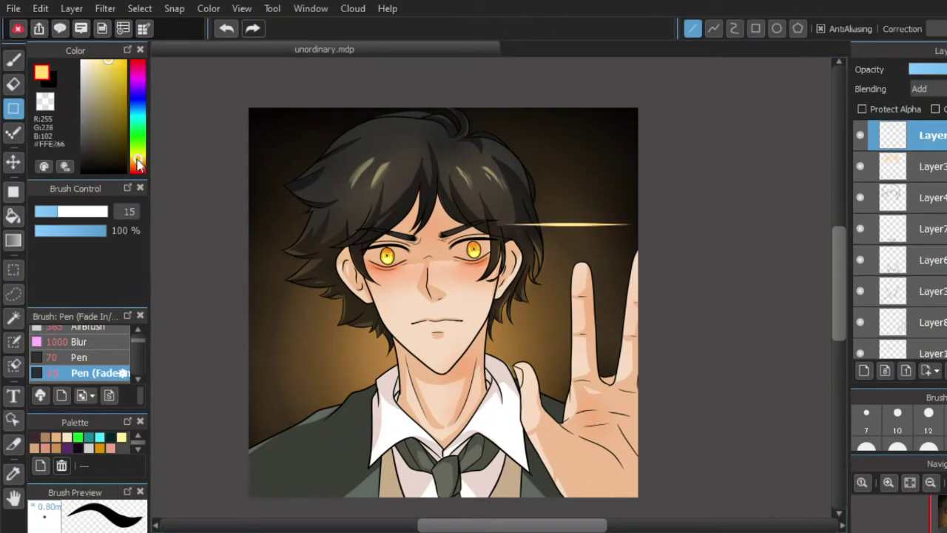
scroll(498, 320, up, 3)
drag(670, 126, 553, 159)
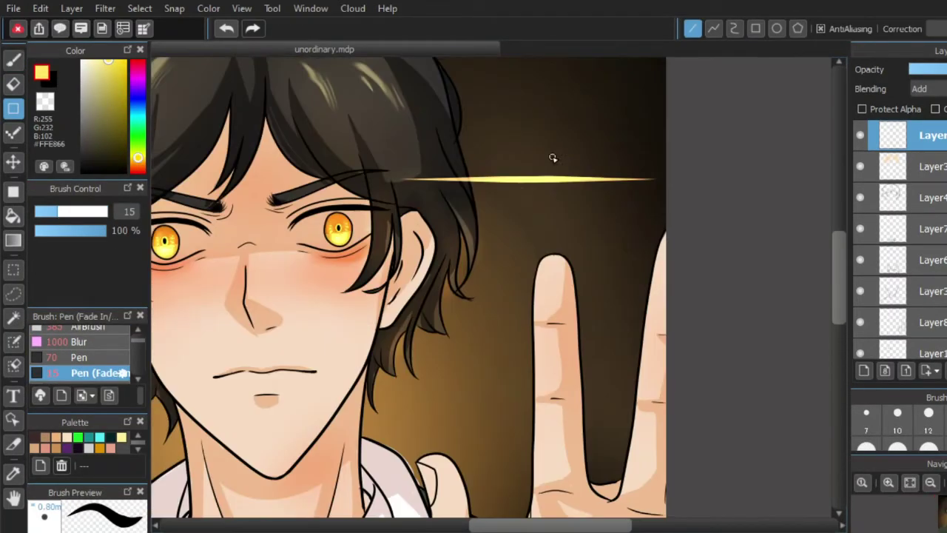
click(79, 342)
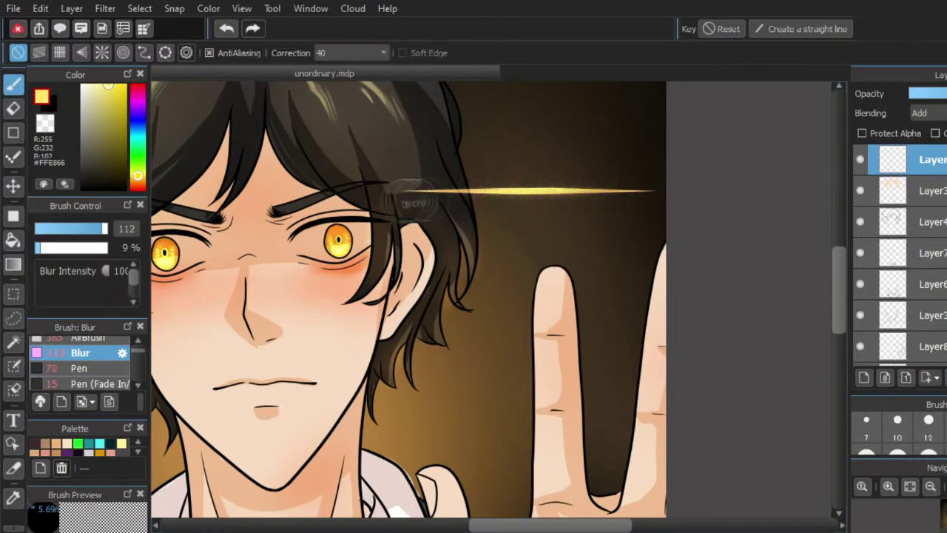
scroll(488, 225, up, 3)
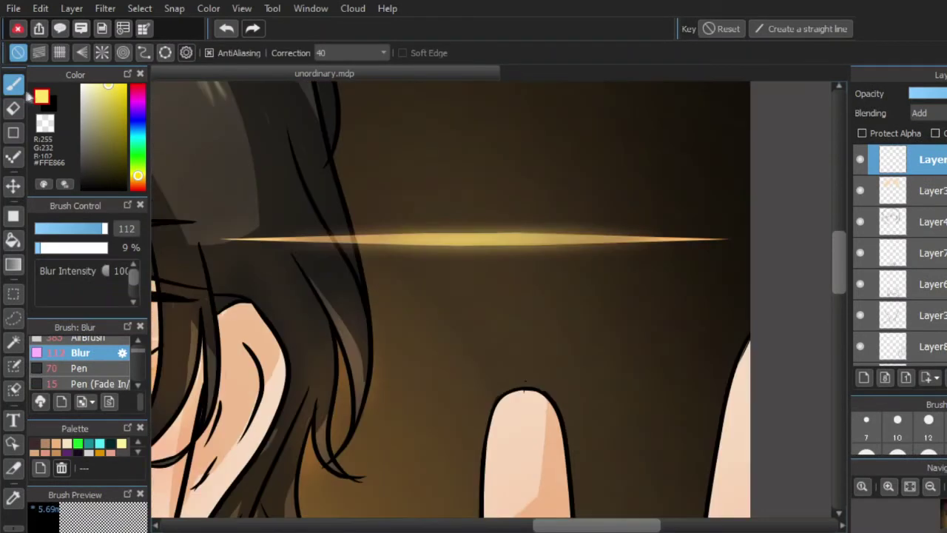
- Try brightening the core of the horizontal light streak with the AirBrush at size 35, and undo the last stroke
click(103, 369)
click(58, 229)
click(100, 339)
key(ctrl+z)
click(73, 228)
click(99, 248)
click(55, 229)
mouse_move(327, 239)
mouse_down()
mouse_move(526, 236)
mouse_move(480, 239)
mouse_up()
click(227, 29)
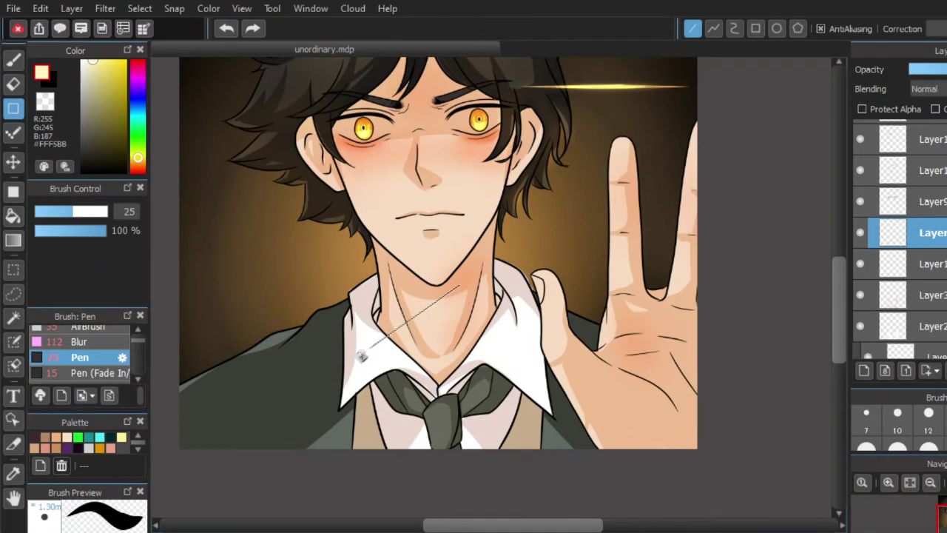
- Block in an angular #FFF5BB light patch over the neck, collar and tie with the Pen at size 145, and lower the layer's opacity
click(363, 358)
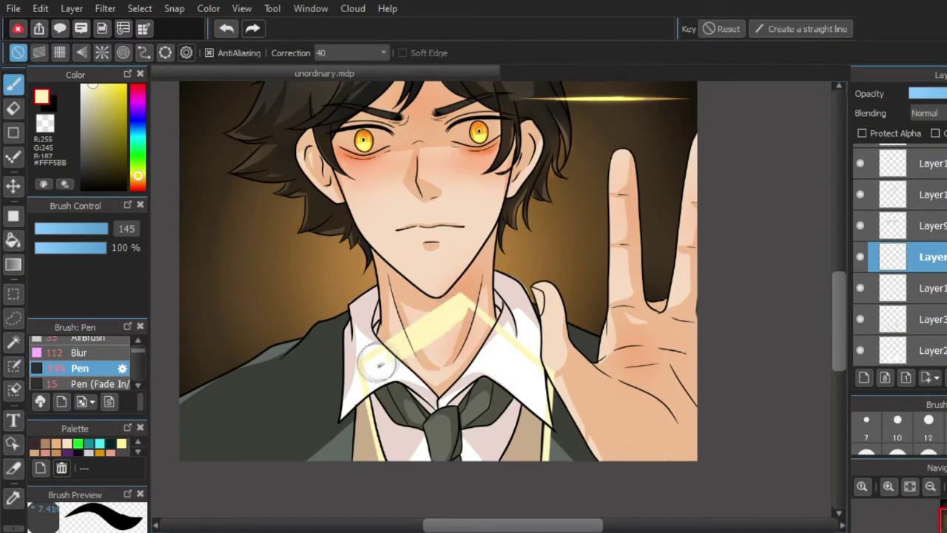
mouse_move(378, 363)
mouse_down()
mouse_move(398, 484)
mouse_move(414, 487)
mouse_move(442, 330)
mouse_move(481, 326)
mouse_move(546, 388)
mouse_up()
mouse_move(471, 335)
mouse_down()
mouse_move(425, 479)
mouse_move(448, 336)
mouse_move(418, 373)
mouse_up()
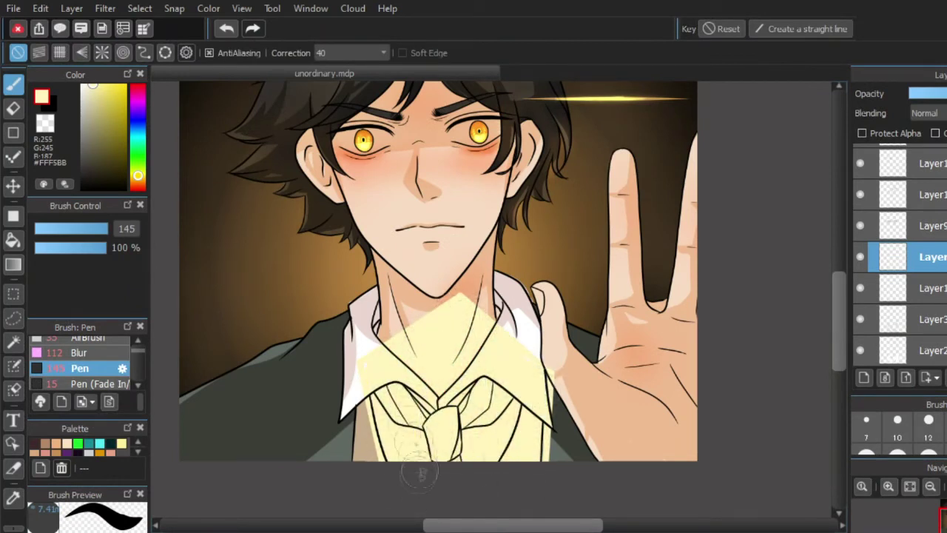
drag(946, 93, 946, 94)
- Add a clipped Overlay layer above the light patch and paint over the patch in #FFFF80 with the Pen at size 700
click(863, 377)
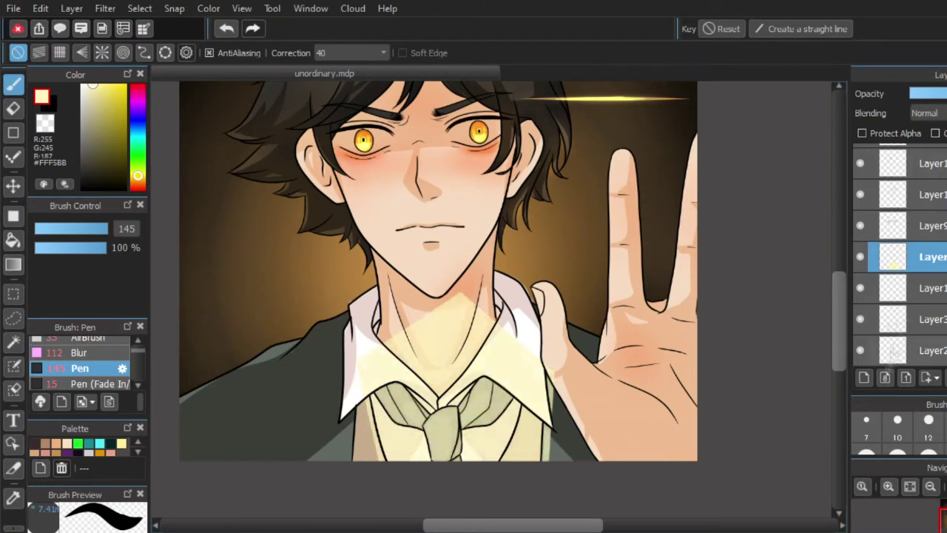
click(935, 133)
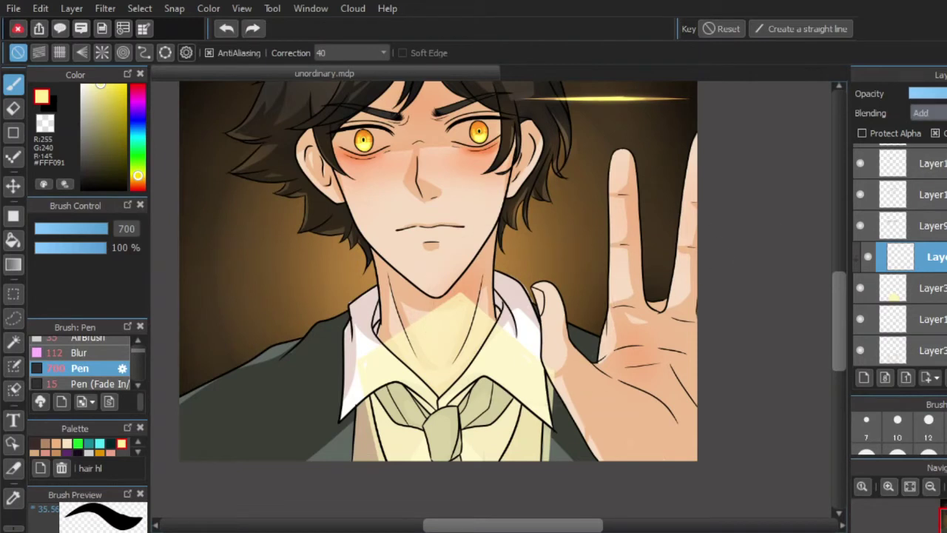
click(95, 87)
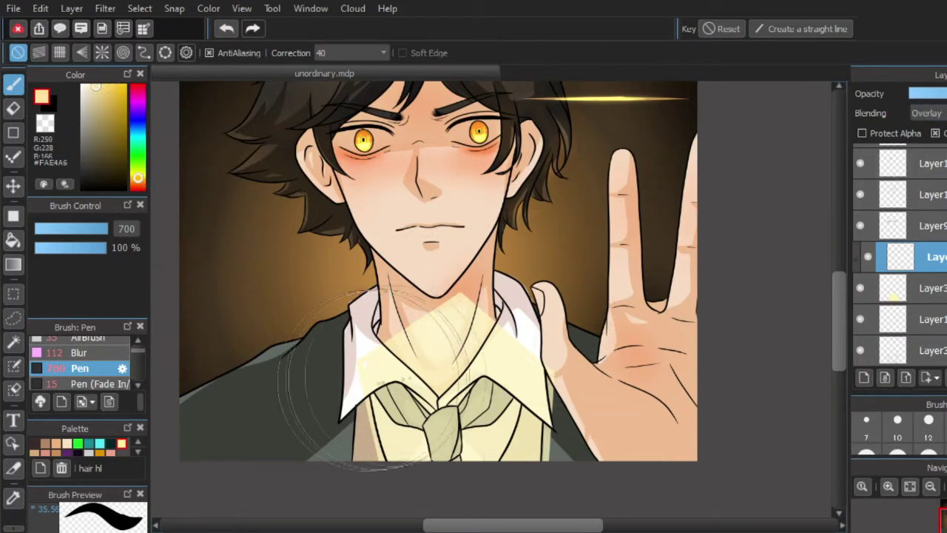
click(138, 173)
click(104, 85)
mouse_move(443, 362)
mouse_down()
mouse_move(379, 363)
mouse_move(481, 386)
mouse_up()
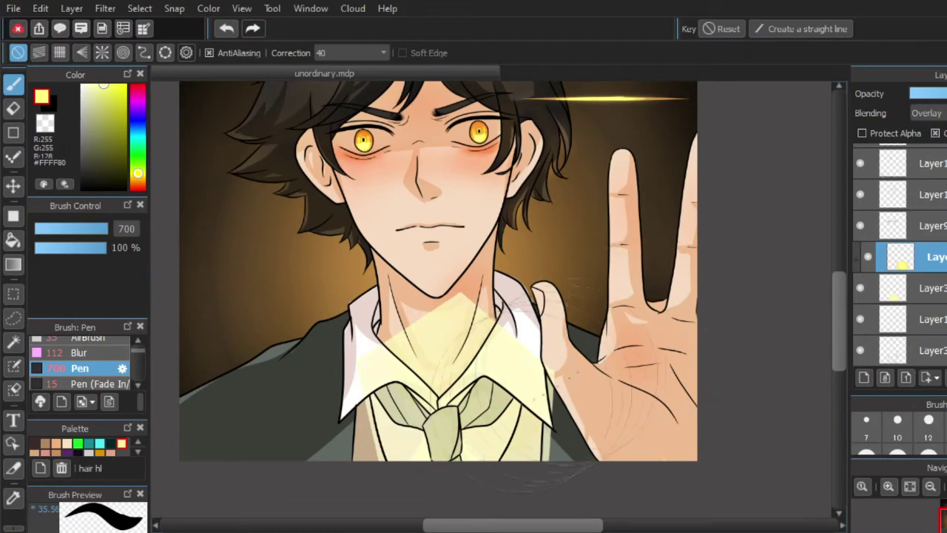
- Switch to the AirBrush and set it to size 994 and 28% opacity
scroll(655, 331, down, 2)
scroll(503, 344, up, 4)
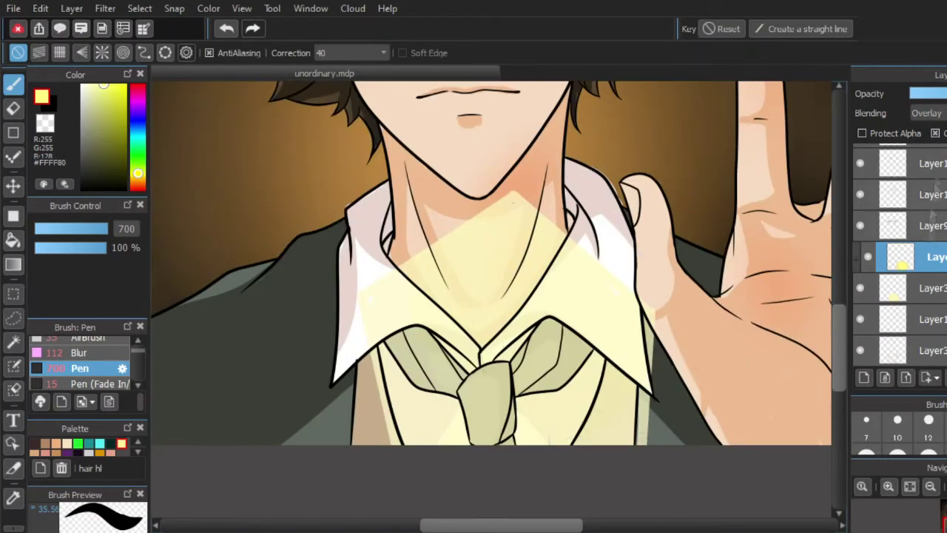
click(938, 128)
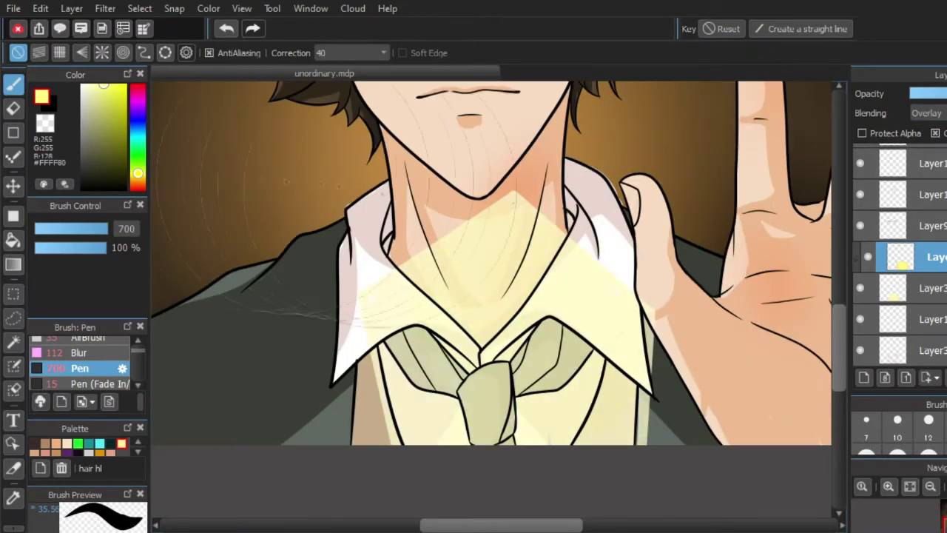
click(90, 339)
drag(77, 229, 155, 239)
click(55, 248)
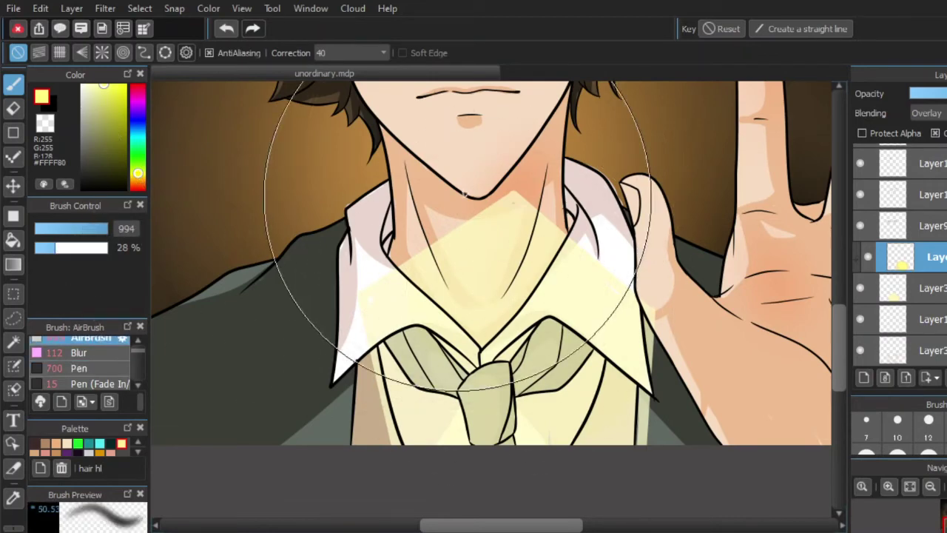
- Select the topmost Add layer and toggle its visibility to check the light streak
scroll(357, 367, down, 5)
scroll(900, 256, down, 4)
scroll(888, 222, up, 3)
click(893, 159)
click(861, 166)
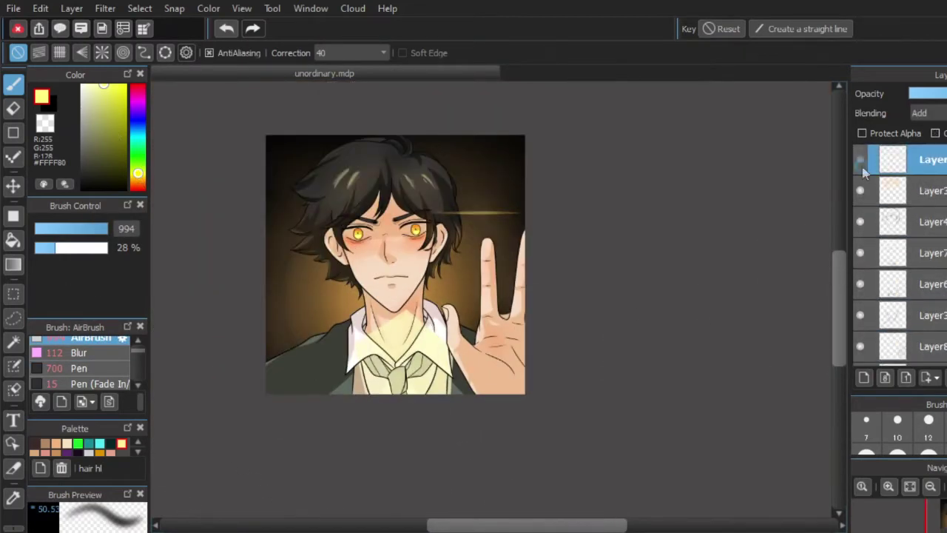
click(862, 166)
scroll(364, 333, up, 5)
scroll(471, 283, down, 3)
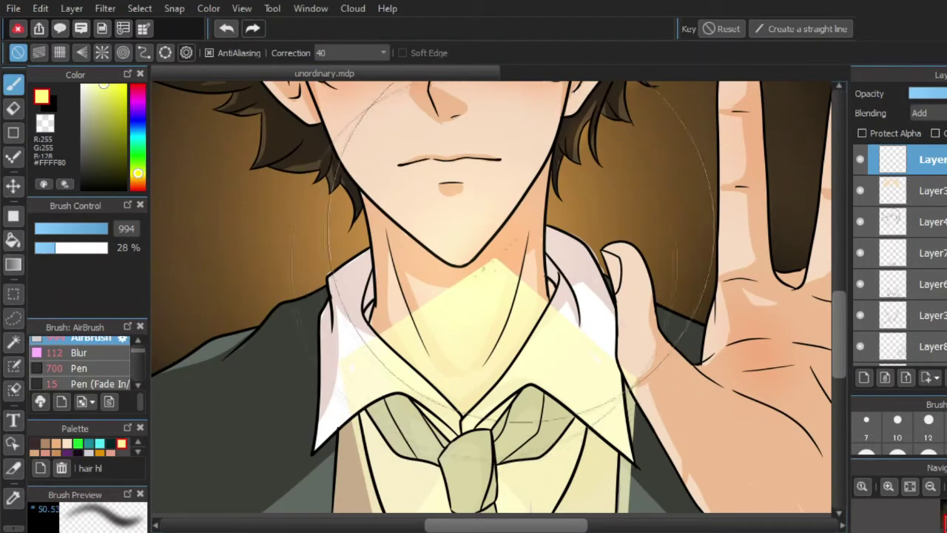
- Airbrush a soft #FFFF80 glow onto the chin and neck on the top Add layer at 28% opacity, undoing unwanted strokes
scroll(485, 296, up, 2)
drag(103, 229, 108, 229)
drag(358, 194, 349, 174)
key(ctrl+z)
drag(521, 188, 498, 196)
key(bracketright)
key(bracketright)
key(bracketright)
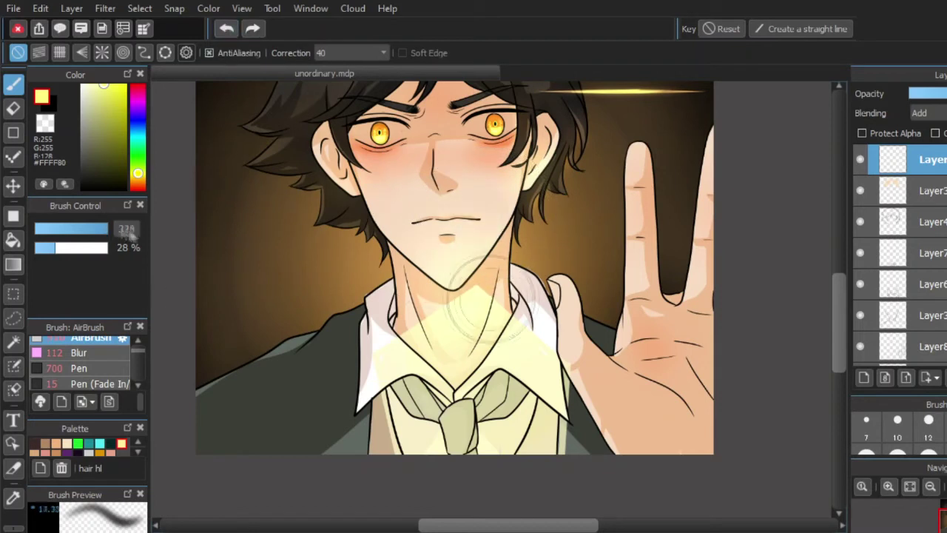
click(227, 30)
key(bracketleft)
key(bracketleft)
key(bracketleft)
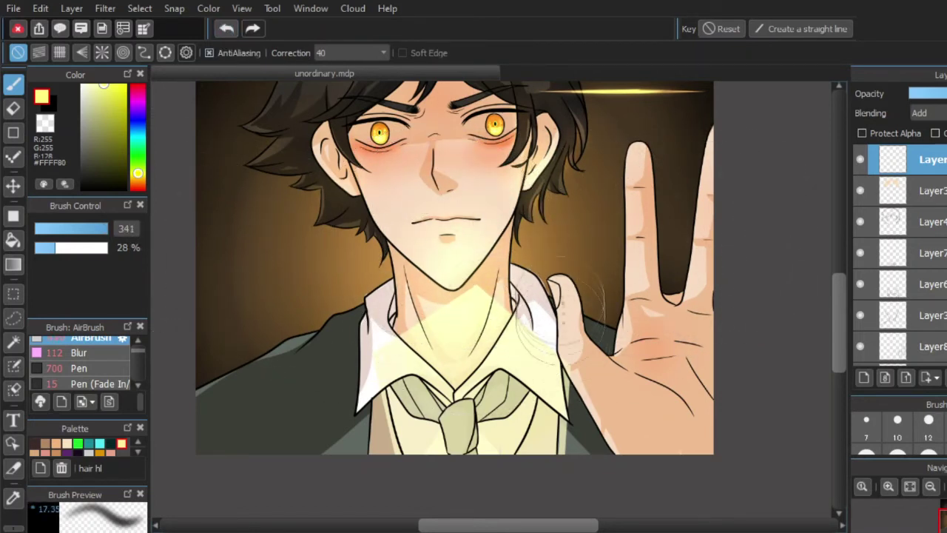
- Airbrush the yellow glow along the index finger, thumb and edge of the palm at sizes 172 and 95
key(bracketleft)
key(bracketleft)
key(bracketleft)
drag(637, 157, 637, 318)
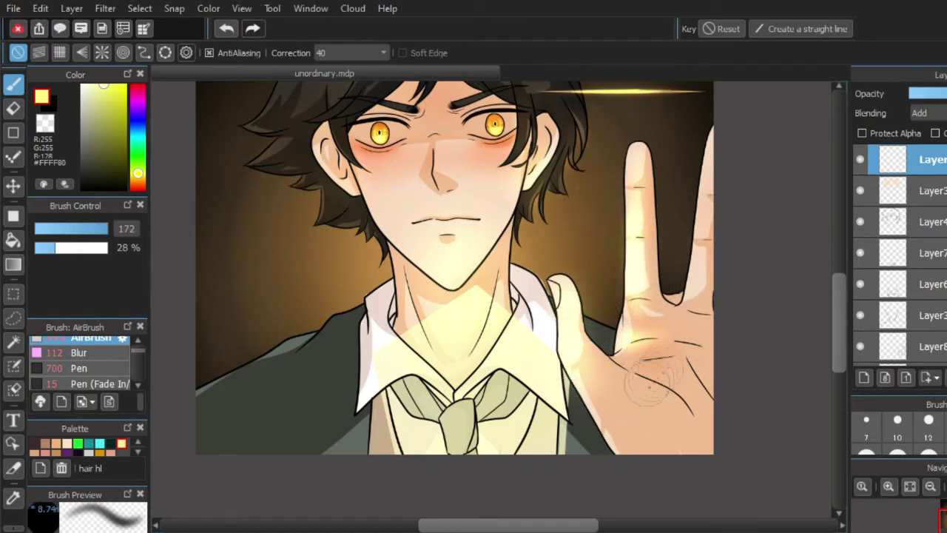
key(bracketleft)
key(bracketleft)
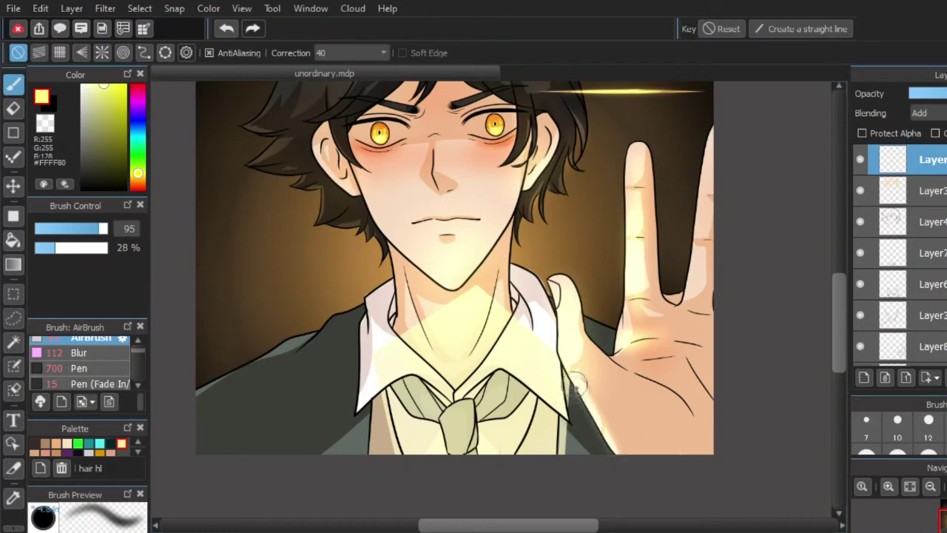
- Erase glow spilling around the thumb at size 47 and 41% opacity, and erase the light patch from the collar and tie at size 186
scroll(624, 423, up, 2)
key(e)
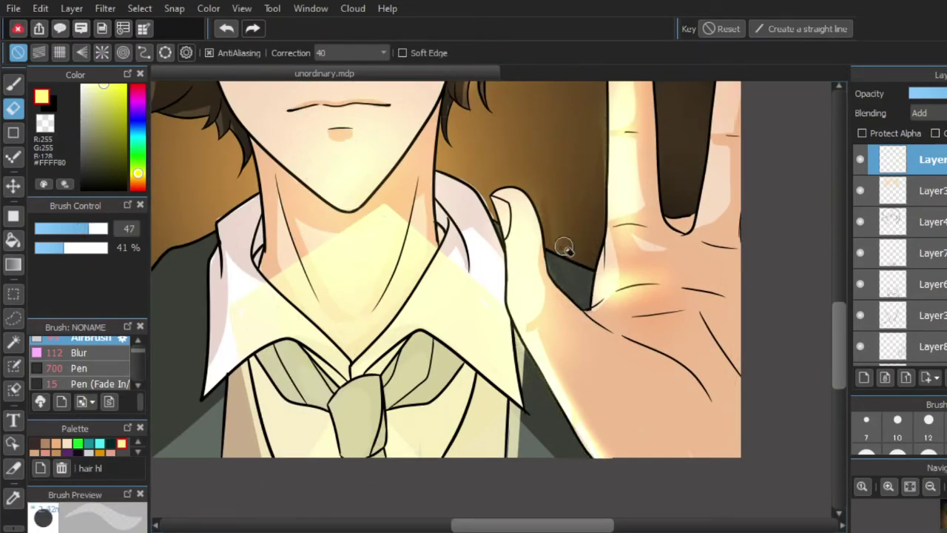
scroll(564, 247, up, 1)
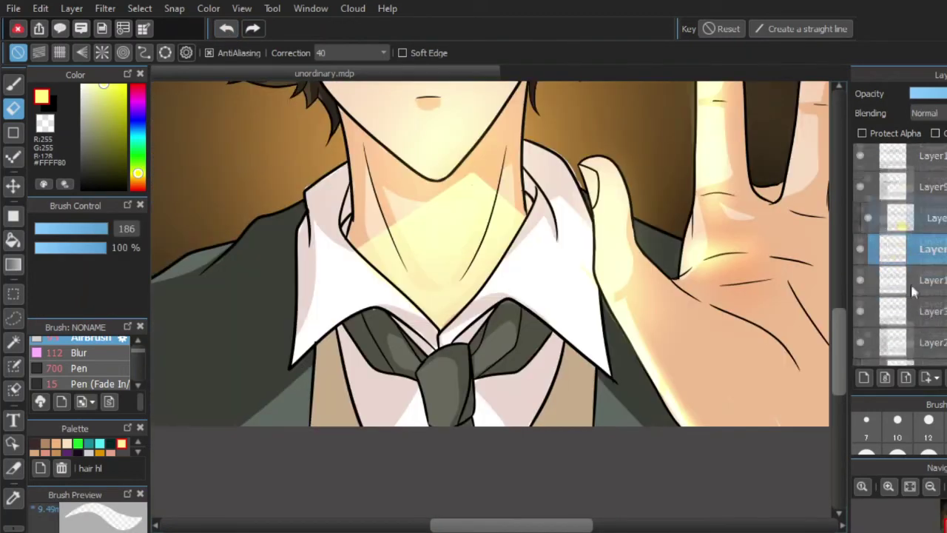
- Check the layers under the light patch by toggling their visibility, and clip the Normal layer two places below the patch layer
scroll(915, 293, down, 2)
click(859, 253)
click(935, 253)
click(860, 253)
click(858, 283)
click(858, 283)
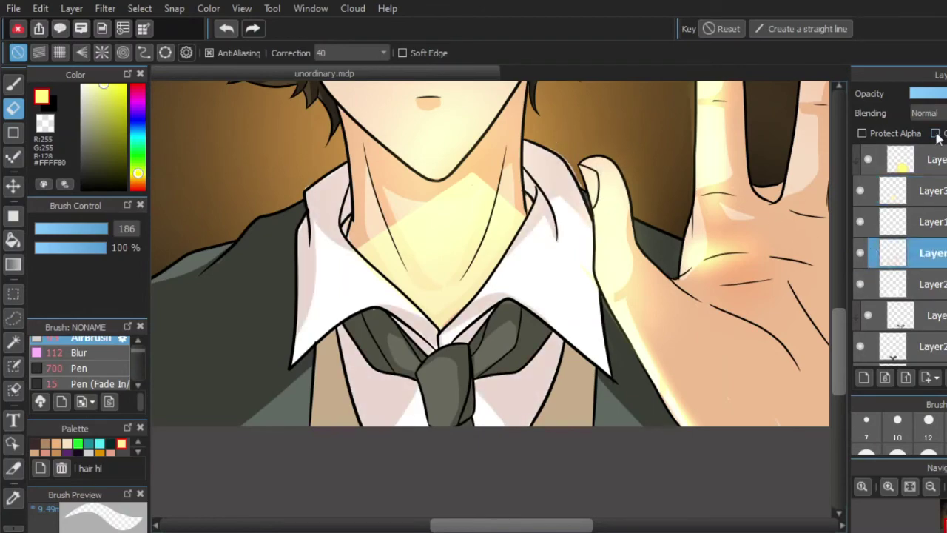
click(937, 135)
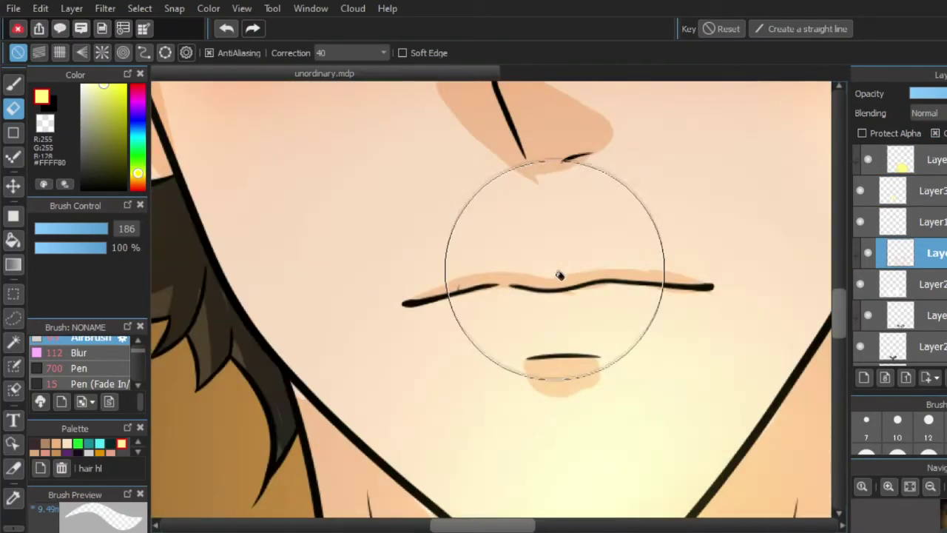
- Airbrush a reddish #FCB197 tint onto the lips at size 74 and 28% opacity
scroll(893, 264, down, 10)
click(936, 247)
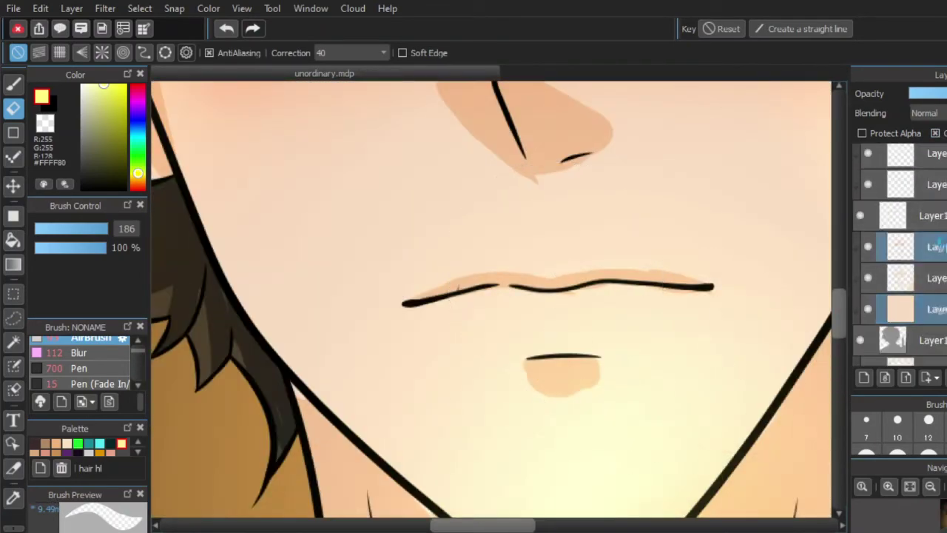
alt+click(526, 283)
key(b)
click(138, 186)
click(94, 230)
mouse_move(490, 298)
mouse_down()
mouse_move(618, 296)
mouse_move(561, 328)
mouse_up()
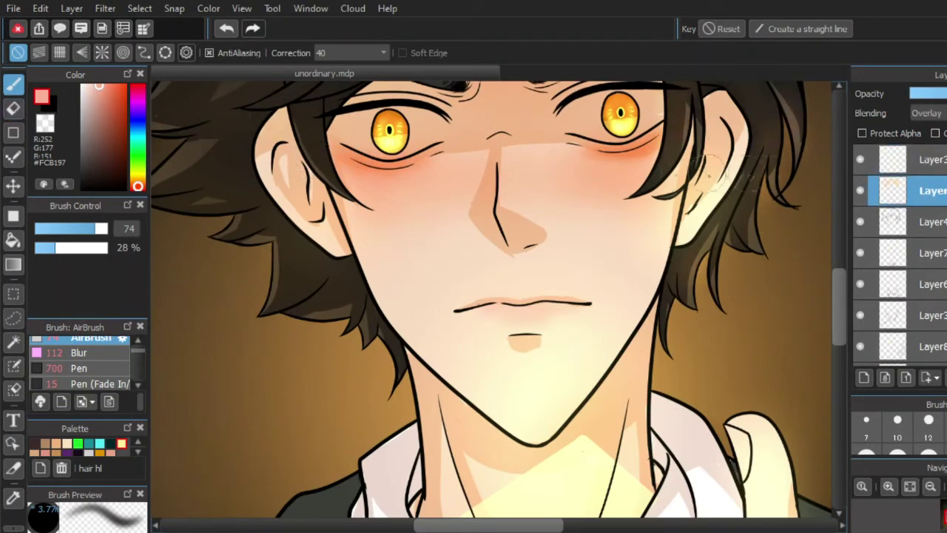
- Brighten both eyes with white #FFFFFF on the Overlay layer, using the AirBrush at size 49 and the Pen at size 40
click(106, 248)
click(73, 230)
click(90, 230)
drag(359, 133, 393, 150)
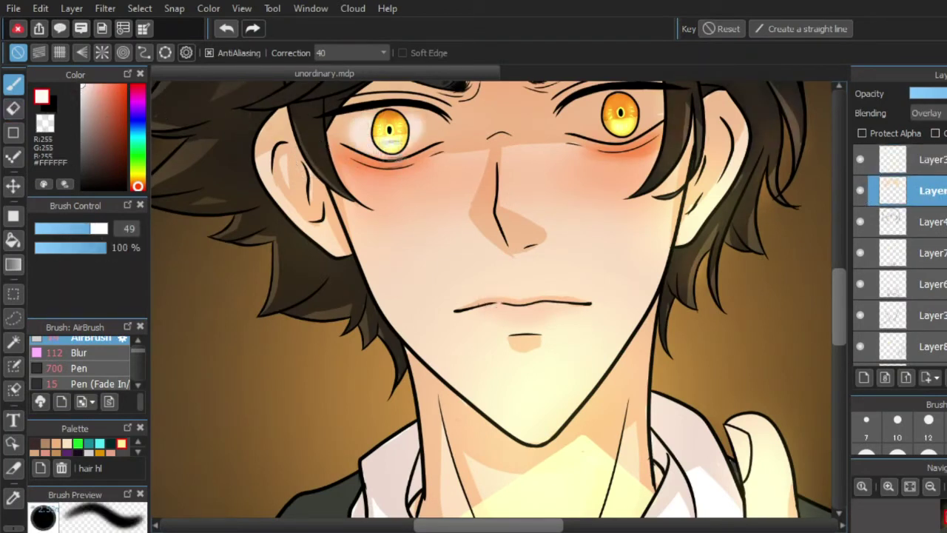
click(81, 368)
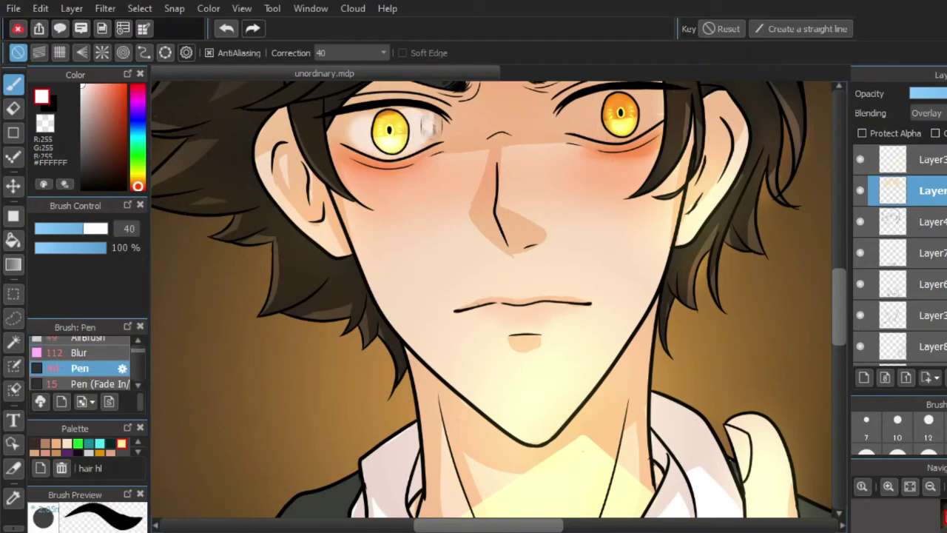
drag(425, 114, 421, 115)
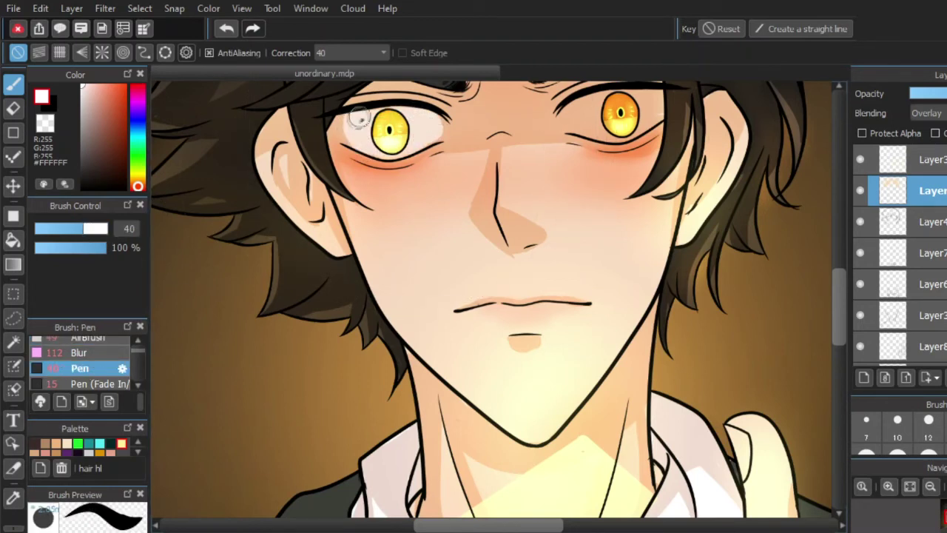
mouse_move(628, 90)
mouse_down()
mouse_move(620, 127)
mouse_move(630, 133)
mouse_move(594, 108)
mouse_move(646, 107)
mouse_up()
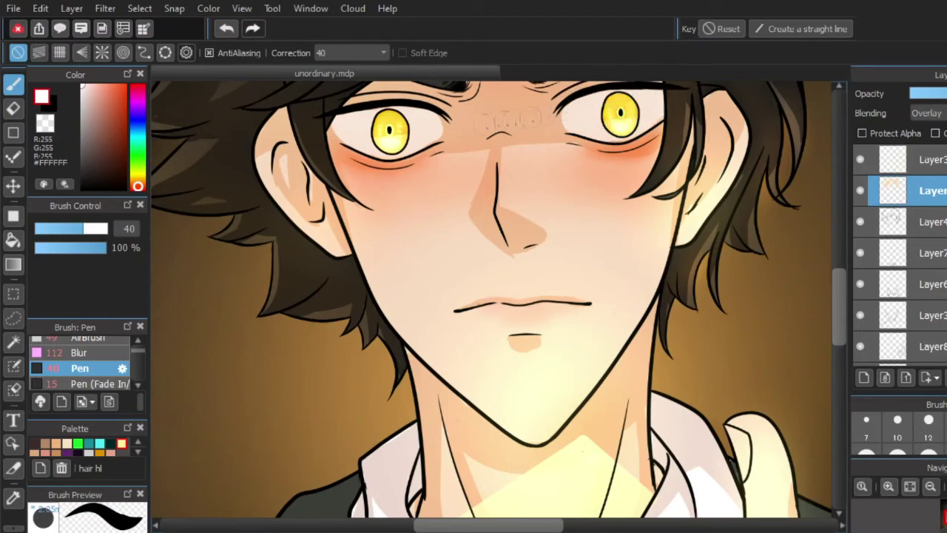
- Paint #B3ACA7 across the upper part of one eye with the Pen at size 40, and clip the Overlay layer above to the painted layer
scroll(463, 98, down, 3)
scroll(485, 87, up, 3)
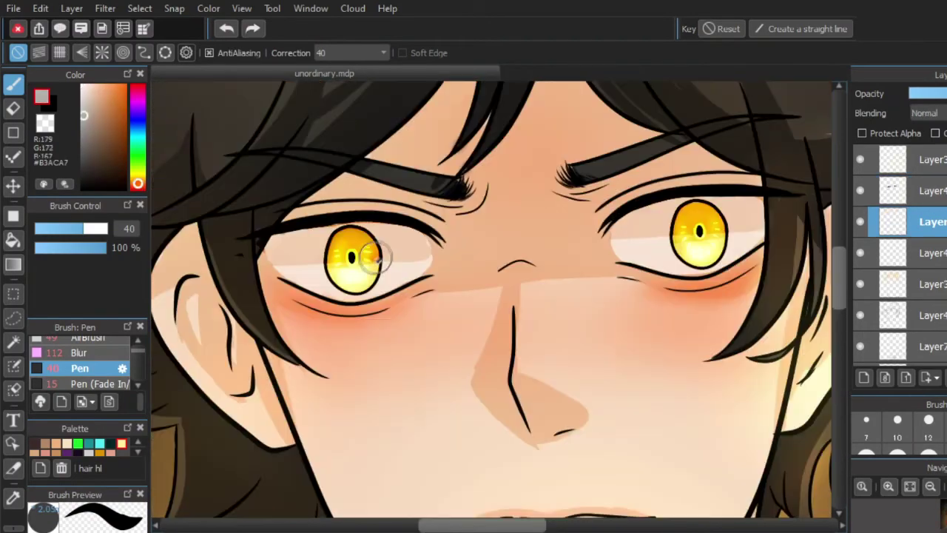
mouse_move(305, 256)
mouse_down()
mouse_move(383, 229)
mouse_move(283, 242)
mouse_move(412, 242)
mouse_move(272, 238)
mouse_up()
click(860, 191)
click(860, 191)
click(925, 191)
click(935, 133)
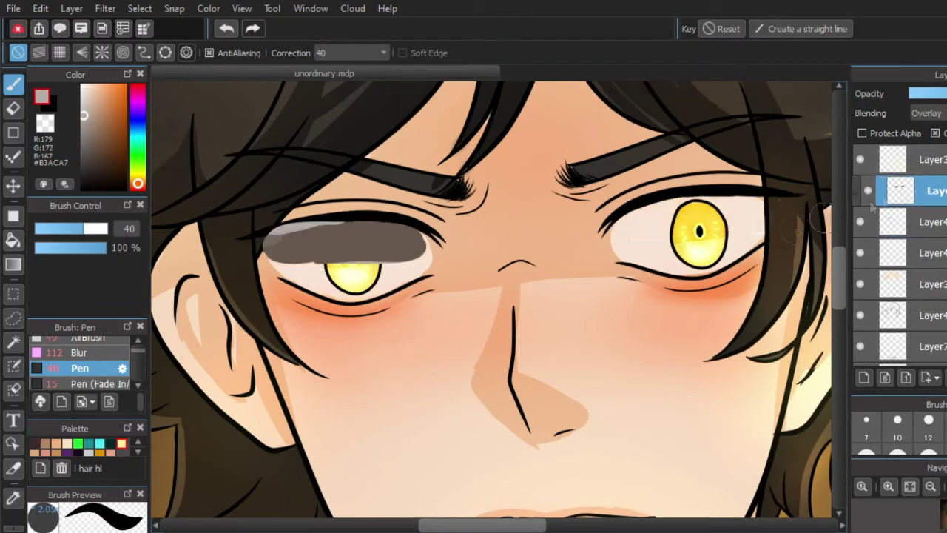
- Adjust the eye-shadow layer's opacity and shade the upper part of both eyes with #B3ACA7, using the Pen at sizes 14.6 and 44
click(926, 225)
click(946, 94)
click(938, 179)
click(936, 222)
click(920, 94)
click(946, 94)
click(57, 229)
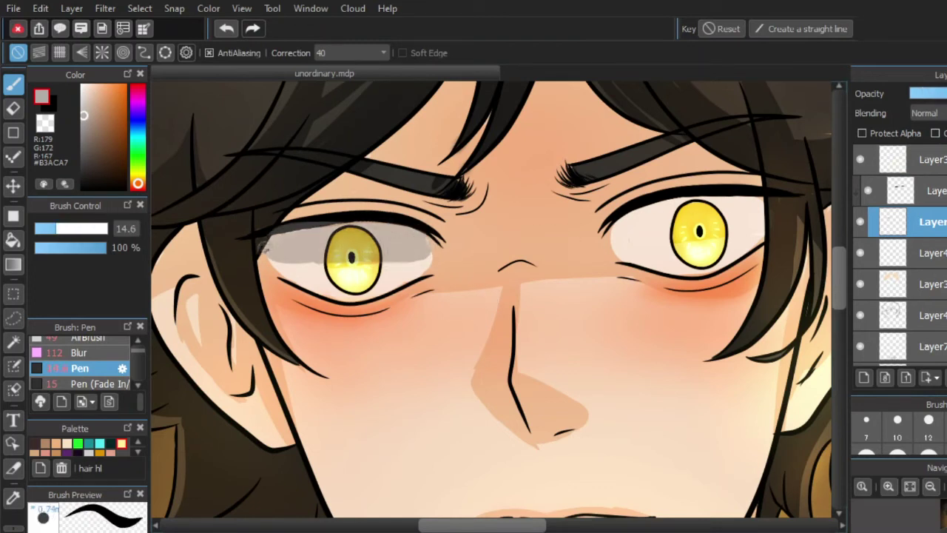
key(bracketright)
key(bracketright)
key(bracketright)
mouse_move(622, 226)
mouse_down()
mouse_move(745, 217)
mouse_move(610, 235)
mouse_move(775, 222)
mouse_move(770, 207)
mouse_move(620, 220)
mouse_up()
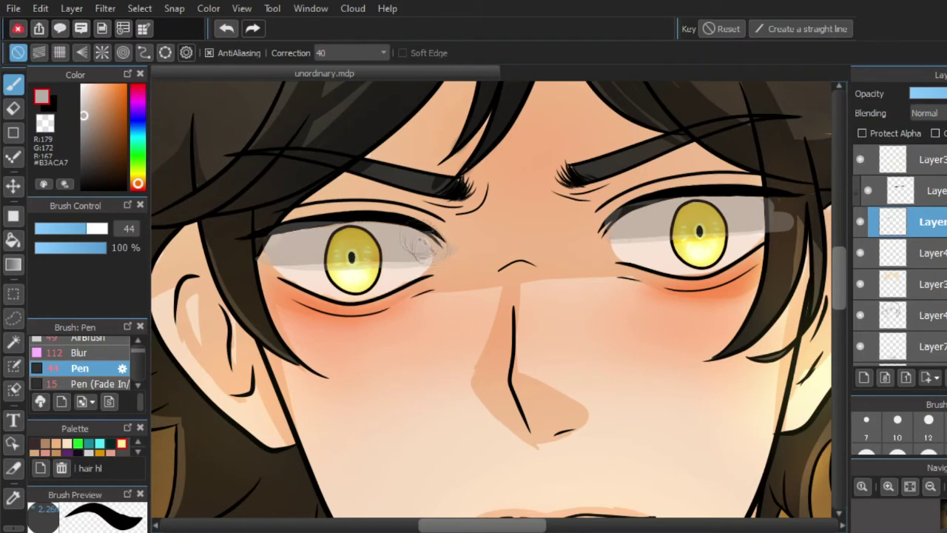
- Erase the grey eye shading that spills past the eye outlines, using the Eraser at sizes 15 and 29
key(e)
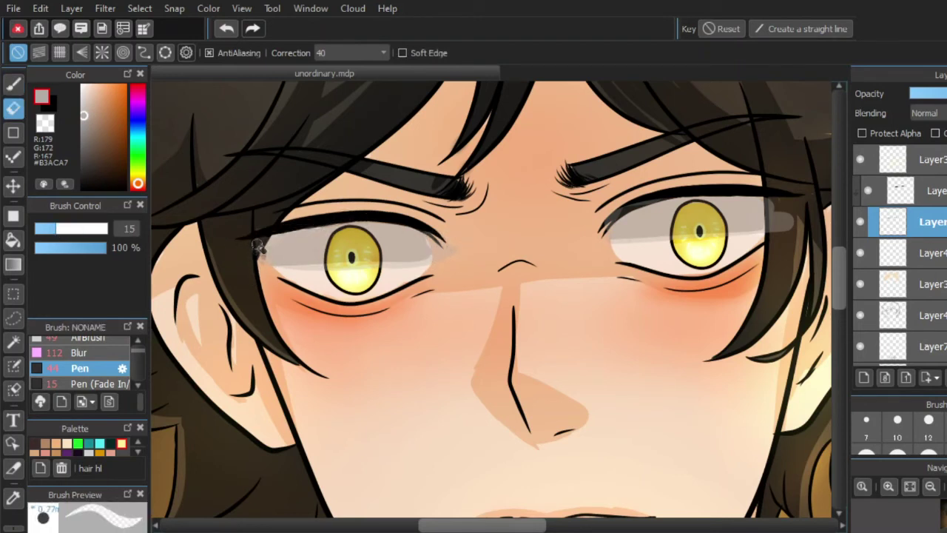
drag(288, 267, 311, 271)
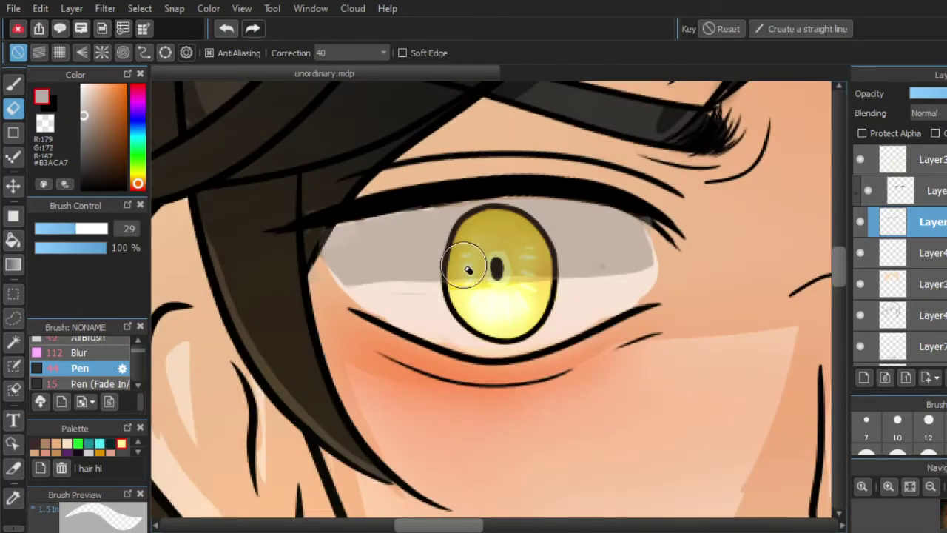
click(925, 197)
mouse_move(489, 244)
mouse_down()
mouse_move(504, 287)
mouse_move(531, 235)
mouse_move(541, 290)
mouse_up()
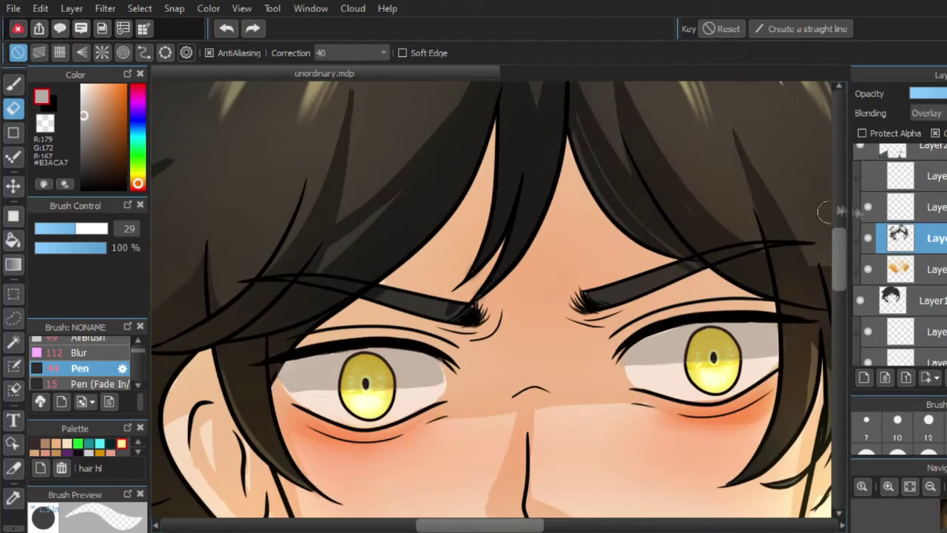
- Darken both eyebrows with Pen strokes in a color sampled from the artwork
key(b)
right_click(383, 259)
drag(373, 293, 459, 312)
mouse_move(589, 300)
mouse_down()
mouse_move(688, 269)
mouse_move(811, 305)
mouse_up()
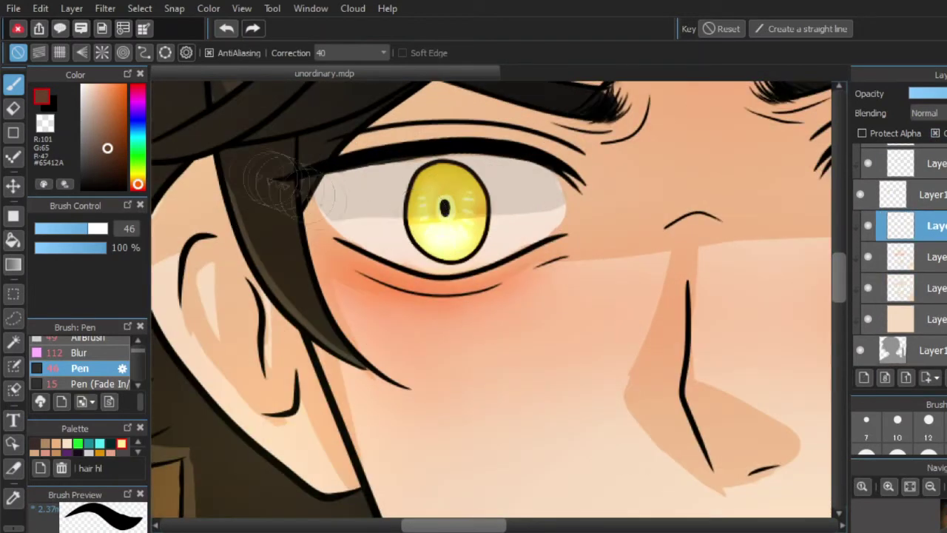
- Paint orange #E57439 between the lower lash line and the crease of one eye, using the Pen at size 17 on the clipped Normal layer
click(112, 123)
key(bracketleft)
key(bracketleft)
key(bracketleft)
key(bracketleft)
scroll(469, 231, up, 2)
click(115, 95)
mouse_move(238, 281)
mouse_down()
mouse_move(488, 343)
mouse_move(482, 296)
mouse_move(626, 255)
mouse_up()
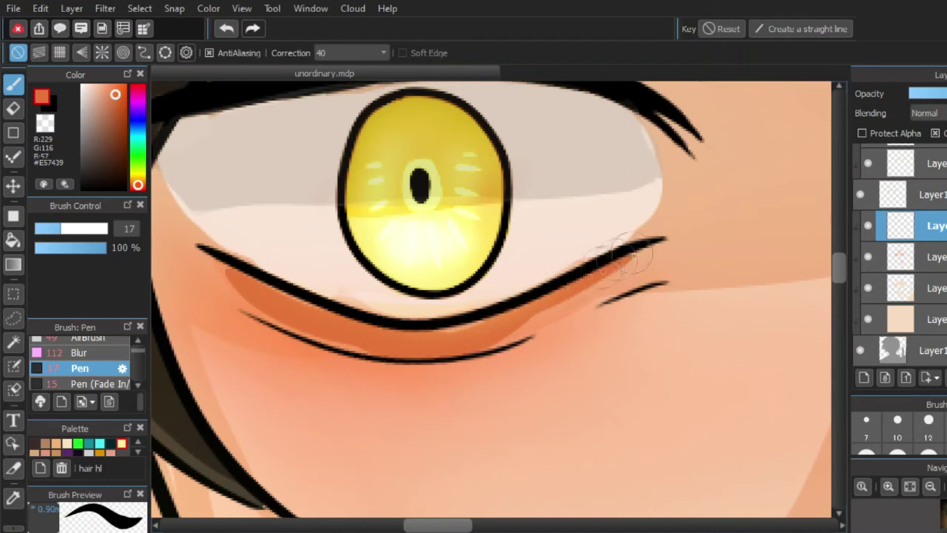
- Extend the #E57439 shading to the ends of the lower-eyelid crease with the Pen at size 11.6
key(bracketleft)
key(bracketleft)
mouse_move(576, 290)
mouse_down()
mouse_move(486, 345)
mouse_move(650, 289)
mouse_up()
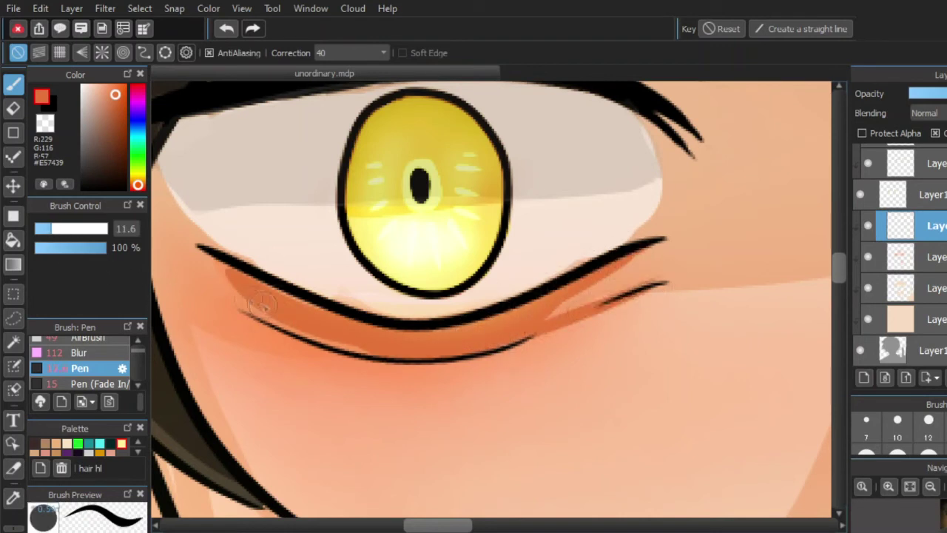
click(13, 109)
click(15, 87)
drag(176, 208, 260, 313)
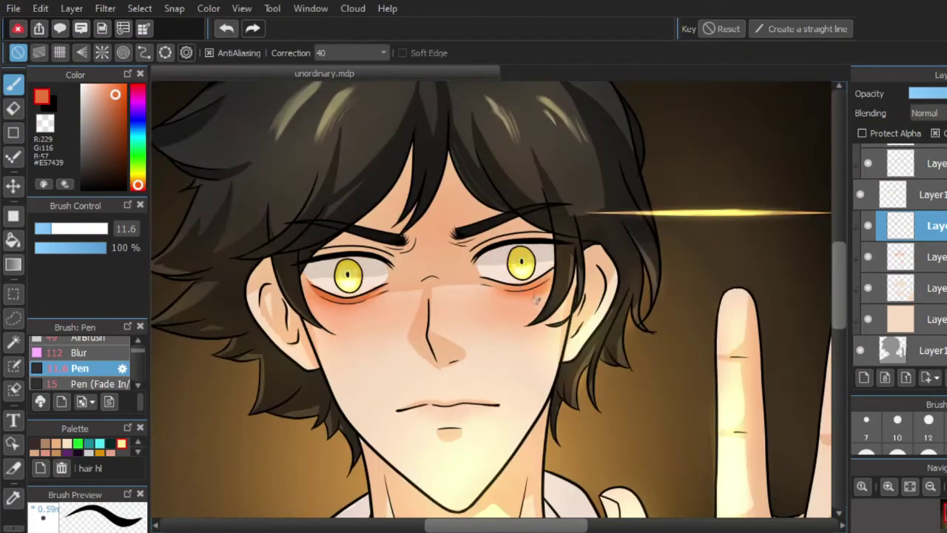
- Paint the same #E57439 shading beneath the other eye with the Pen at size 11.6
scroll(538, 299, up, 5)
mouse_move(285, 381)
mouse_down()
mouse_move(503, 365)
mouse_move(628, 284)
mouse_move(352, 391)
mouse_up()
drag(194, 348, 385, 377)
drag(178, 369, 325, 362)
drag(230, 355, 325, 396)
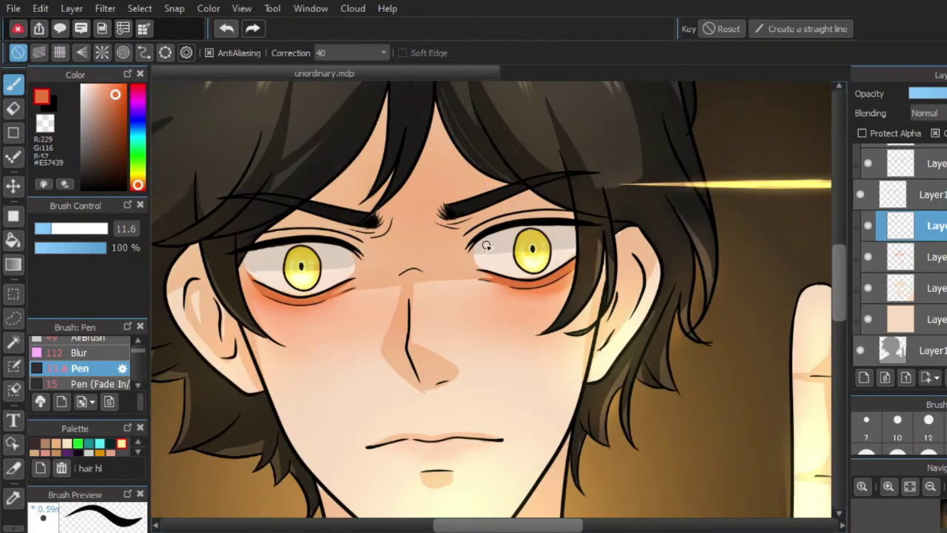
- Airbrush an orange #F2A10C glow around one iris on the Add layer at 55% opacity, reducing the brush size to 29
scroll(416, 255, up, 4)
click(95, 338)
drag(99, 247, 75, 248)
click(88, 231)
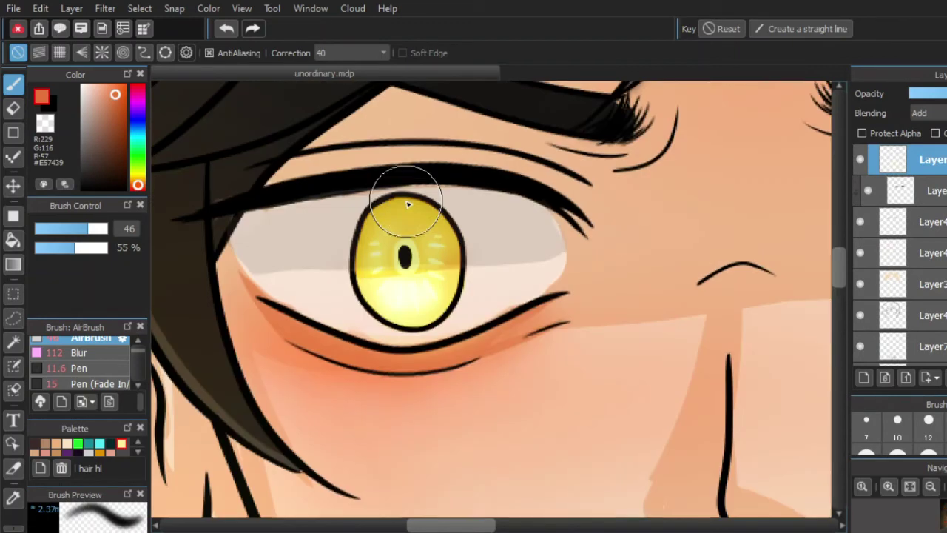
click(113, 92)
drag(138, 182, 139, 180)
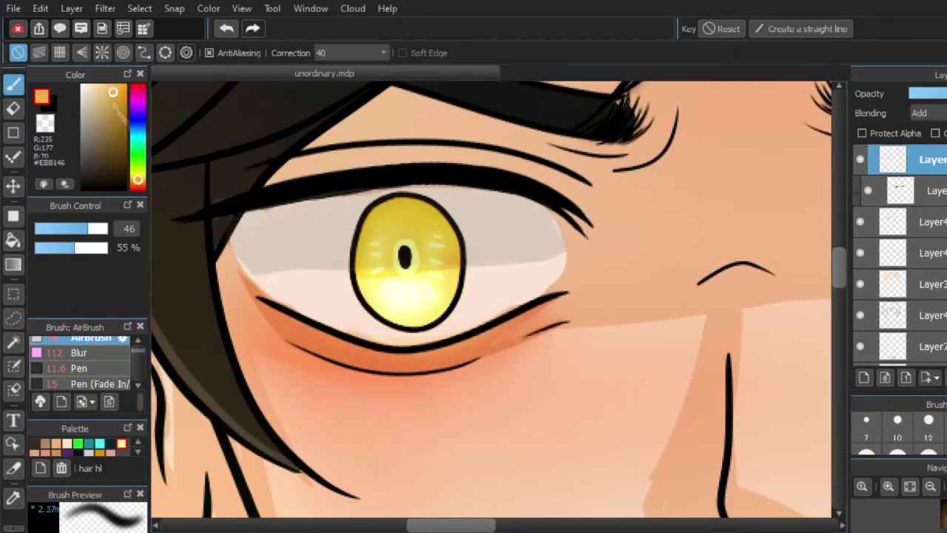
drag(93, 227, 98, 228)
mouse_move(354, 246)
mouse_down()
mouse_move(345, 267)
mouse_move(407, 307)
mouse_move(429, 235)
mouse_up()
drag(102, 228, 84, 228)
drag(348, 259, 345, 268)
drag(84, 228, 75, 228)
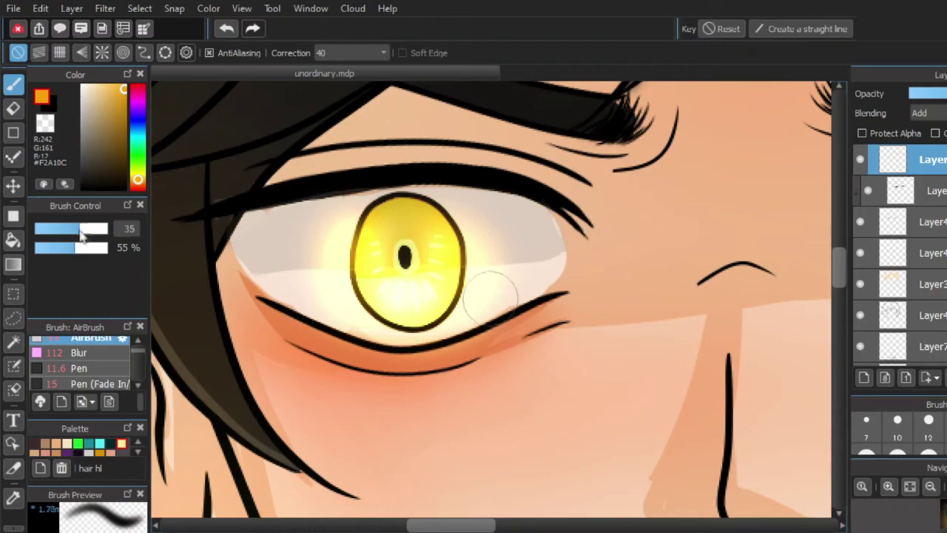
mouse_move(375, 273)
mouse_down()
mouse_move(465, 279)
mouse_move(472, 249)
mouse_move(408, 222)
mouse_move(359, 249)
mouse_move(358, 224)
mouse_move(453, 220)
mouse_move(464, 248)
mouse_up()
- Airbrush a matching #F2A10C glow around the other iris at 55% opacity, using brush sizes 29 and 53
scroll(436, 289, down, 4)
scroll(614, 286, up, 4)
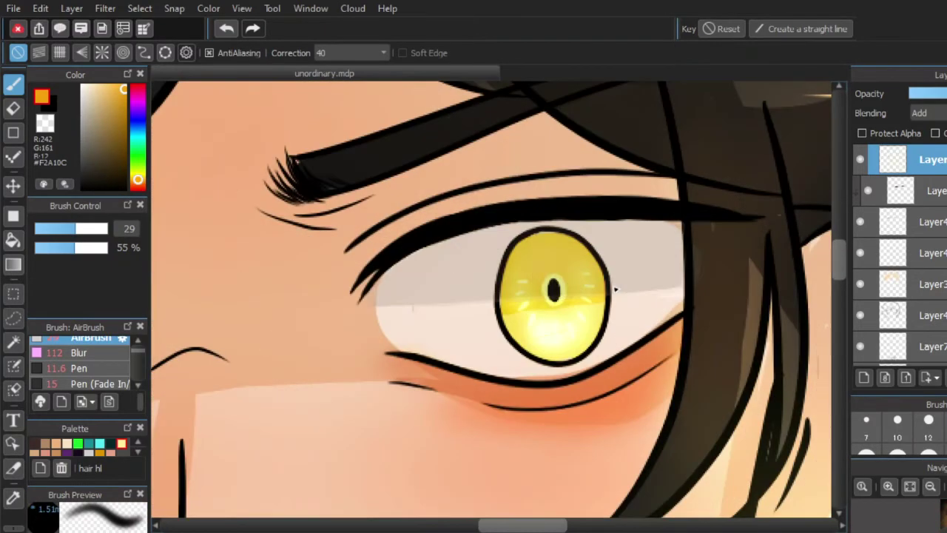
mouse_move(508, 268)
mouse_down()
mouse_move(592, 374)
mouse_move(614, 327)
mouse_move(554, 233)
mouse_move(578, 240)
mouse_up()
key(bracketright)
key(bracketright)
key(bracketright)
mouse_move(492, 300)
mouse_down()
mouse_move(554, 226)
mouse_move(510, 341)
mouse_up()
scroll(634, 254, down, 4)
scroll(437, 294, up, 4)
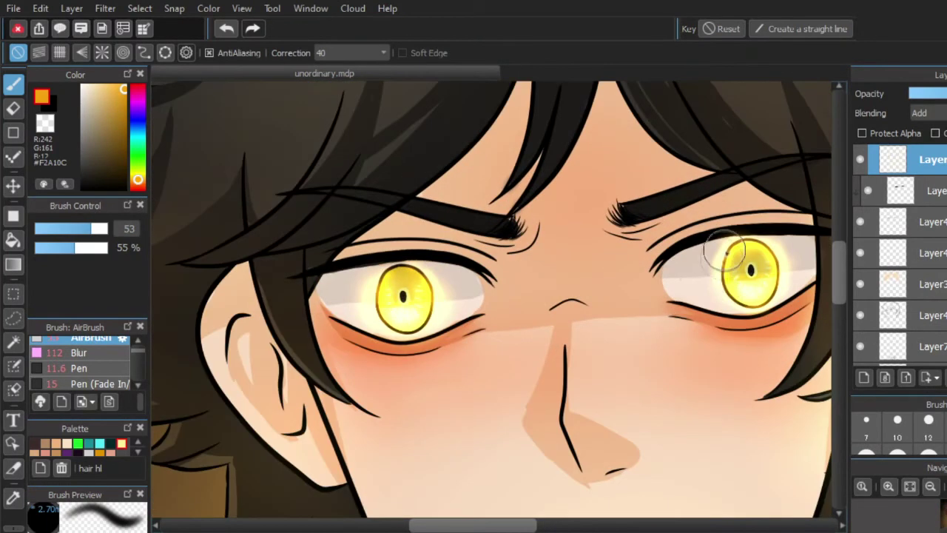
- Tint the iris outlines of both eyes with orange #F2780C, using the AirBrush at size 22 and 100% opacity on the Add layer
click(138, 183)
mouse_move(377, 285)
mouse_down()
mouse_move(386, 317)
mouse_move(430, 295)
mouse_move(416, 317)
mouse_move(377, 291)
mouse_up()
click(224, 32)
mouse_move(91, 229)
mouse_down()
mouse_move(88, 244)
mouse_move(68, 230)
mouse_up()
click(107, 248)
mouse_move(390, 323)
mouse_down()
mouse_move(424, 274)
mouse_move(374, 277)
mouse_move(390, 209)
mouse_move(359, 113)
mouse_move(430, 294)
mouse_up()
click(227, 29)
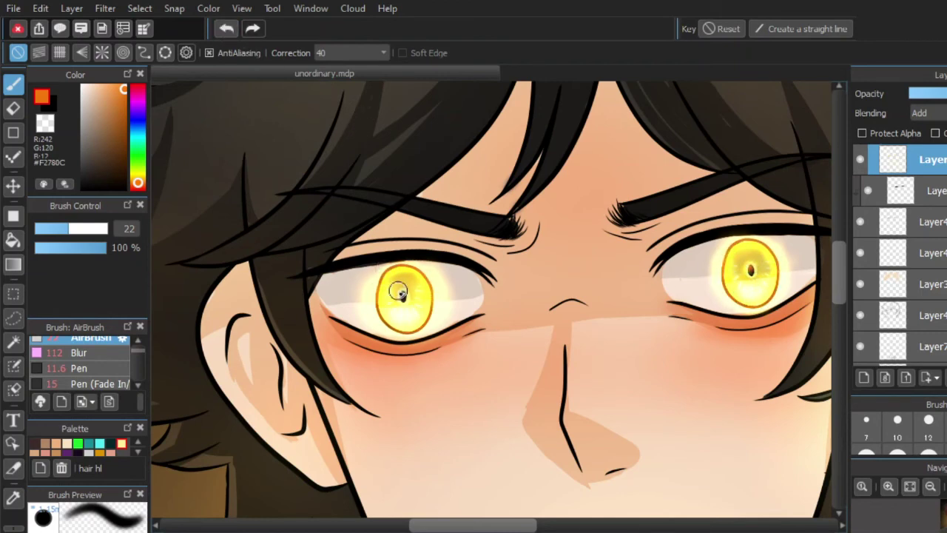
scroll(444, 245, down, 3)
scroll(465, 236, up, 1)
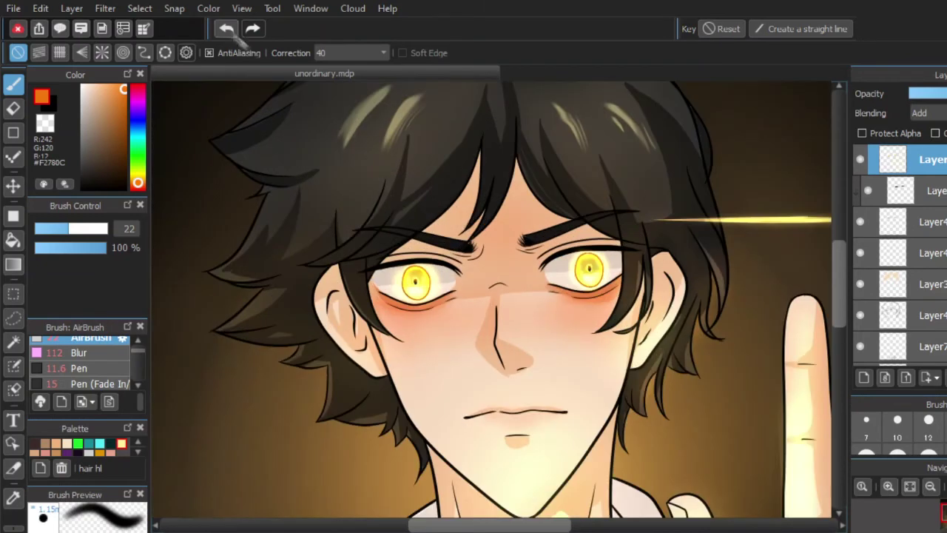
- Refine the glowing iris outlines with brown #8A4100, using the AirBrush at size 15
scroll(412, 269, up, 4)
click(124, 112)
click(61, 231)
alt+click(394, 360)
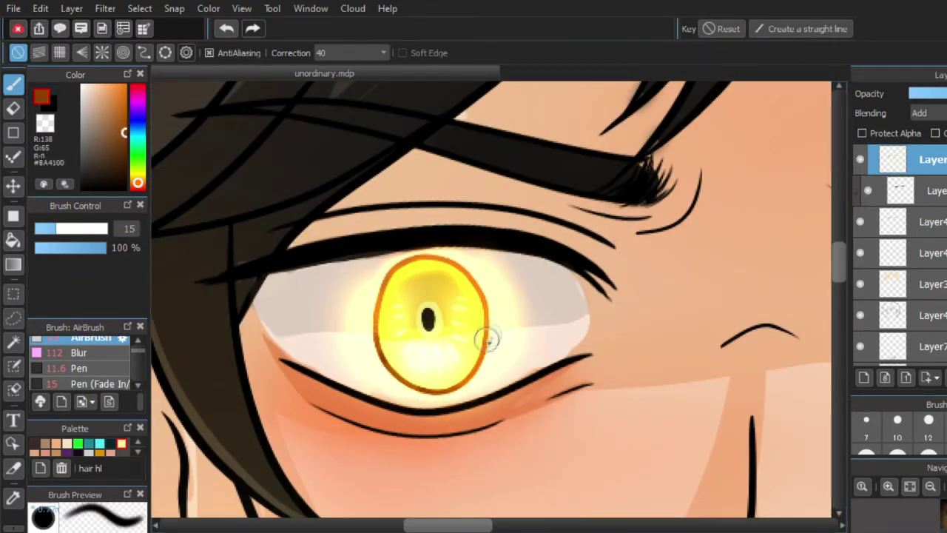
scroll(461, 354, down, 4)
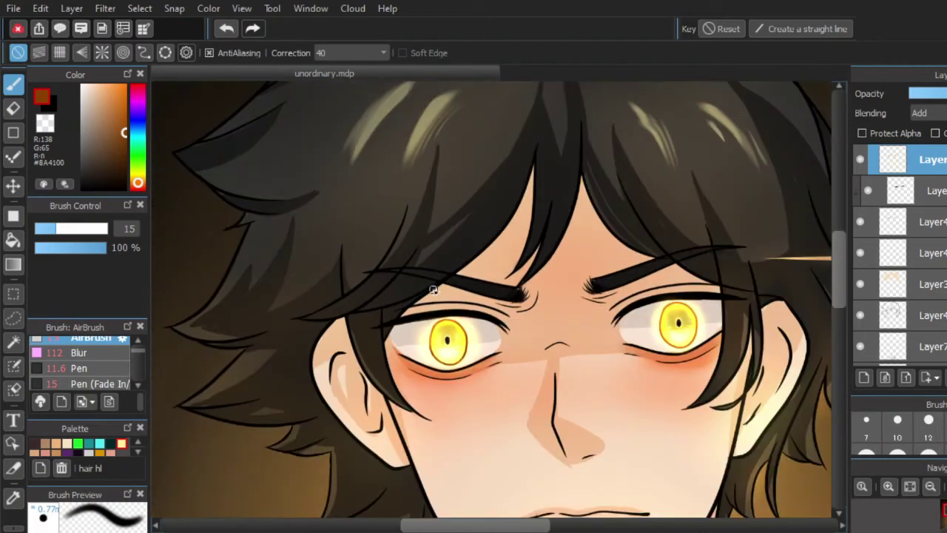
- Undo the white strokes on the irises, and dab white #FFFFFF highlights into the eyes on the Add layer with the Pen at size 21
scroll(661, 321, up, 4)
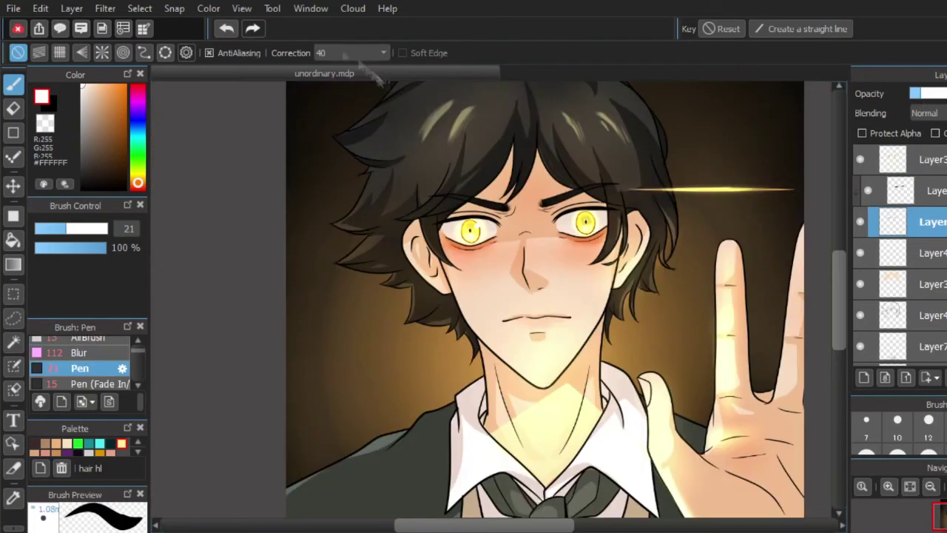
click(226, 28)
click(227, 28)
click(226, 28)
scroll(474, 200, up, 5)
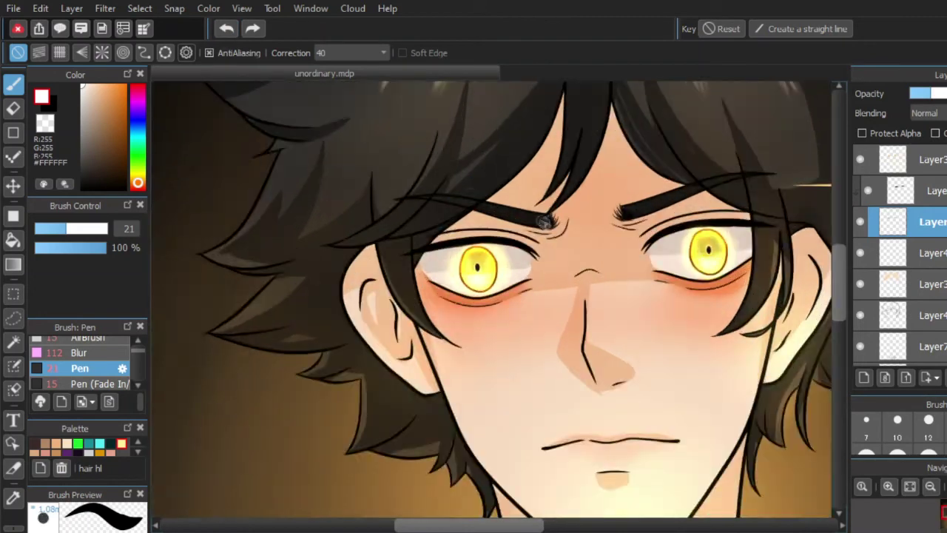
click(455, 267)
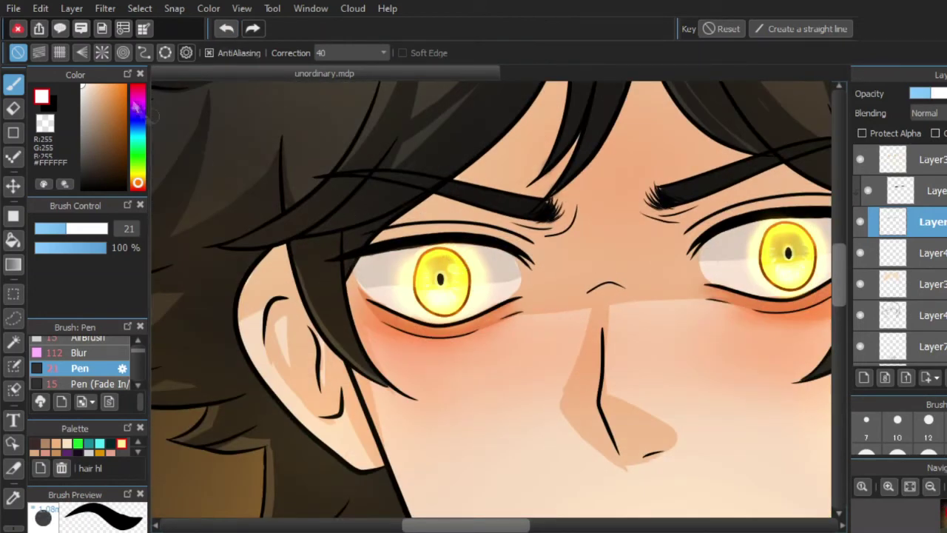
click(933, 159)
click(457, 269)
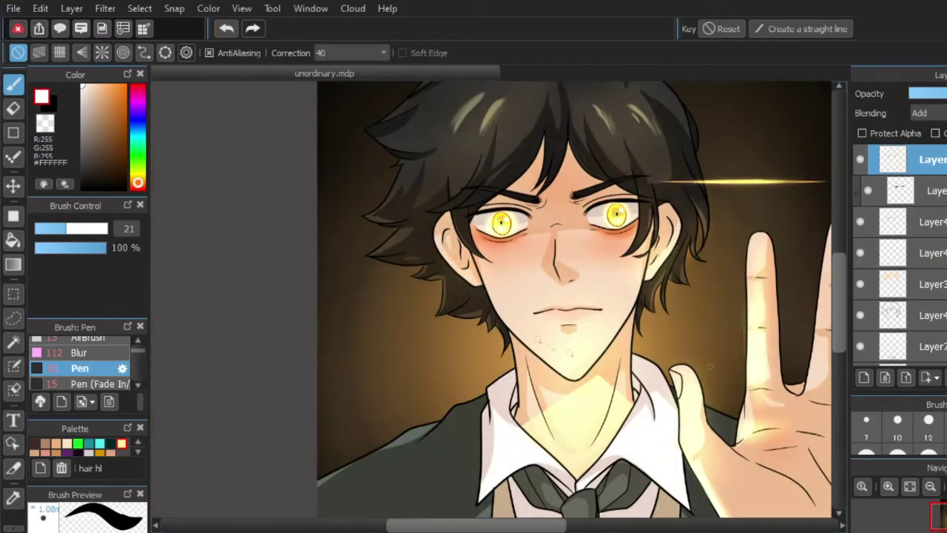
- Tint the face outline with dark red #5F2B29 on the clipped Normal layer, using the AirBrush at size 407
scroll(862, 265, down, 2)
click(888, 273)
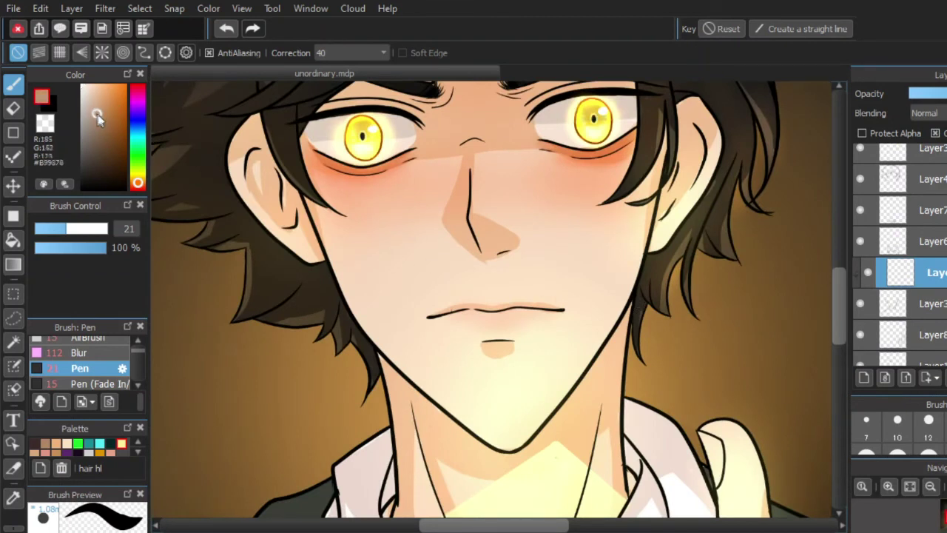
click(106, 133)
click(87, 338)
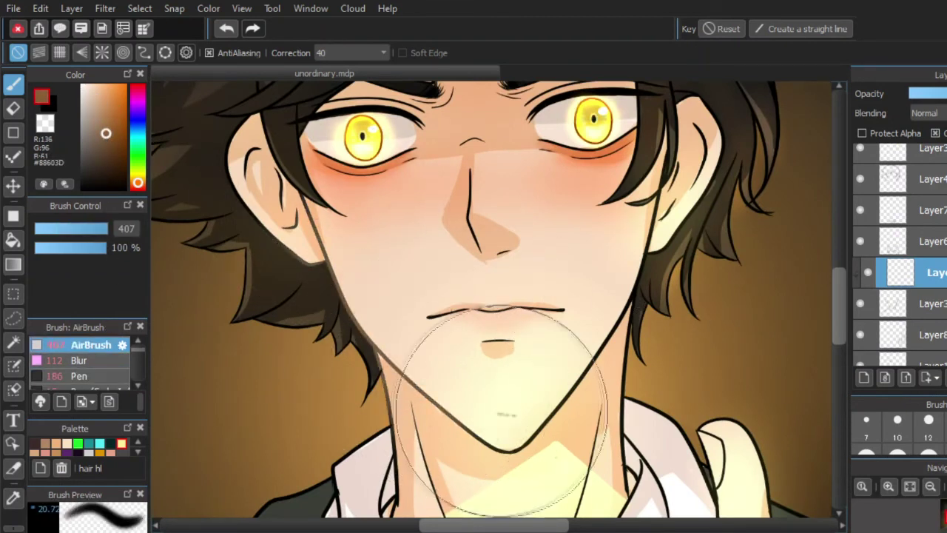
drag(646, 242, 632, 230)
click(113, 134)
click(138, 189)
click(107, 150)
drag(332, 218, 509, 425)
scroll(500, 418, down, 1)
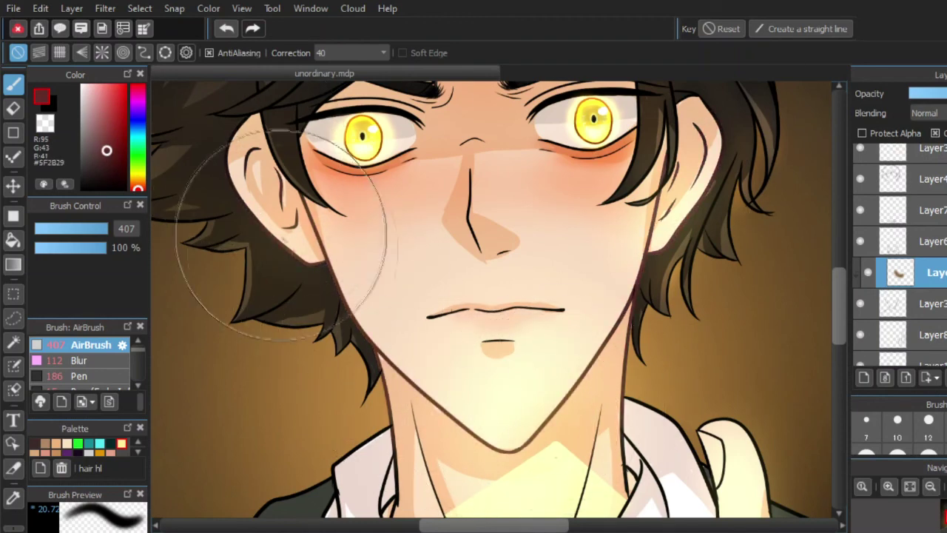
- Airbrush the #5F2B29 tint over the hand's outlines at size 208
scroll(461, 252, down, 2)
scroll(468, 311, up, 1)
click(102, 229)
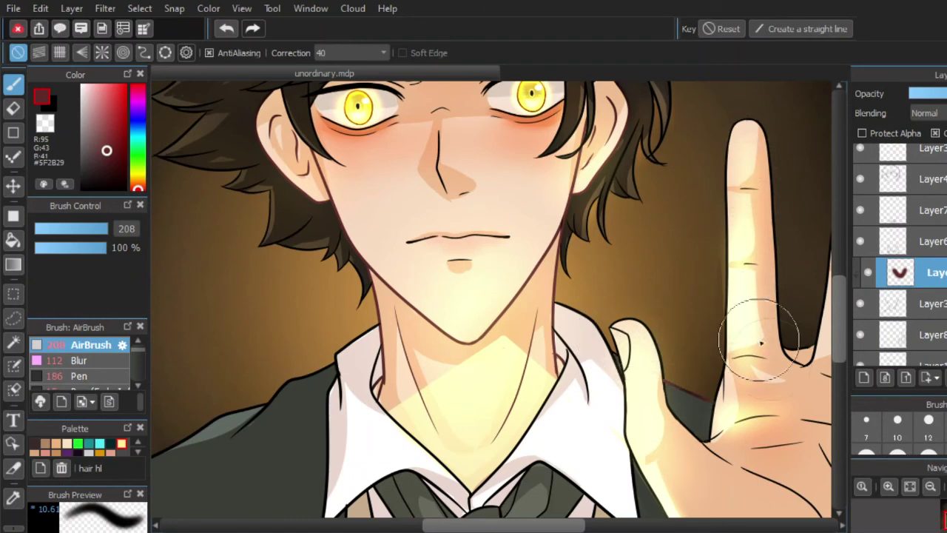
- Move the layer two places below the outline-tint layer directly beneath it, and merge it with the layer below
scroll(767, 338, down, 2)
drag(930, 336, 932, 294)
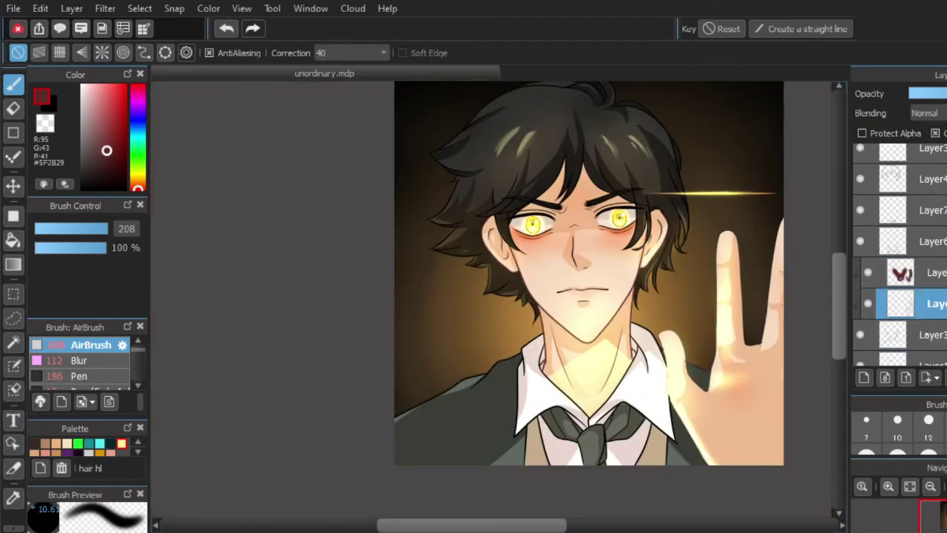
click(937, 133)
key(ctrl+e)
scroll(765, 377, up, 2)
key(ctrl+z)
- Extend the #5F2B29 tint along the skin outlines around the neck and thumb on the clipped tint layer
click(936, 272)
drag(559, 336, 625, 510)
scroll(732, 462, down, 3)
scroll(563, 196, up, 3)
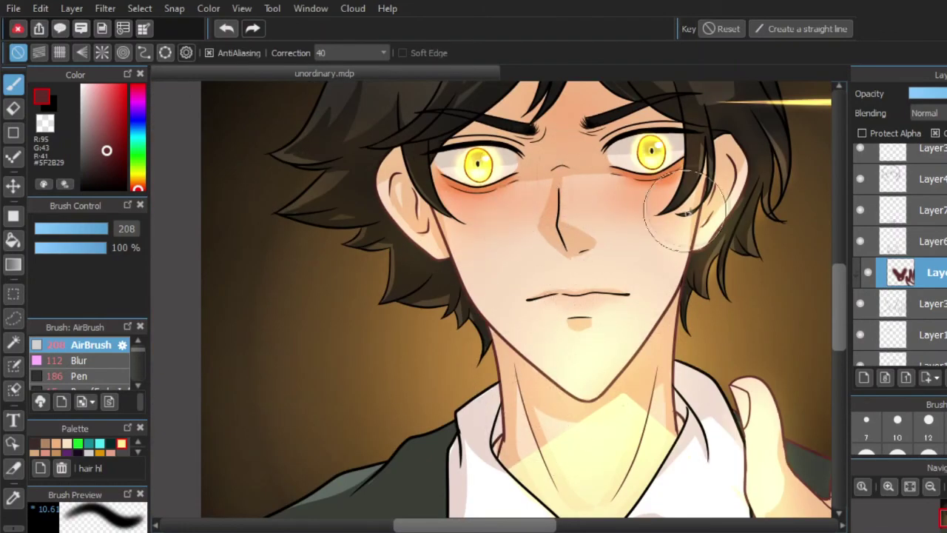
- Airbrush a stronger red #690C09 over the ear, jaw and hand outlines at size 208
scroll(520, 365, down, 2)
scroll(488, 319, up, 2)
click(123, 147)
drag(659, 220, 406, 211)
scroll(563, 256, down, 1)
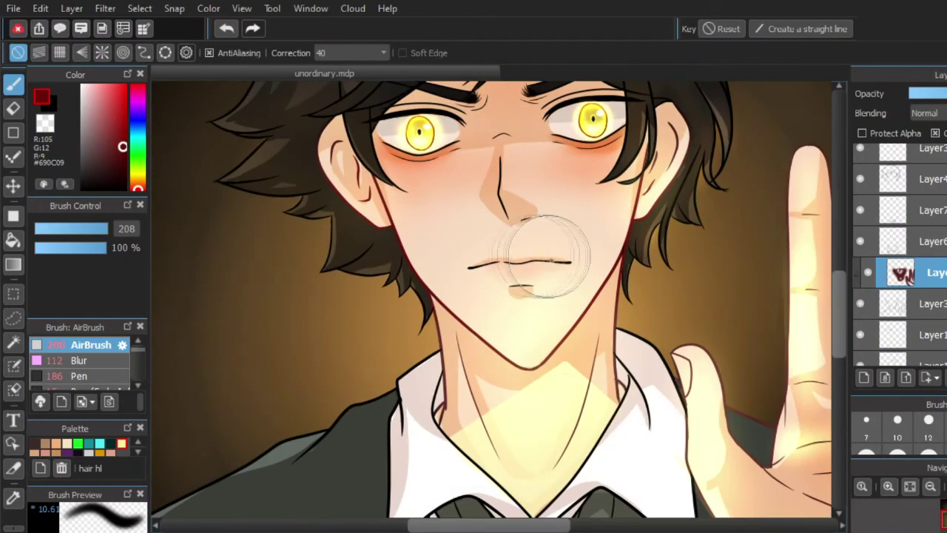
scroll(533, 274, down, 2)
scroll(534, 274, up, 1)
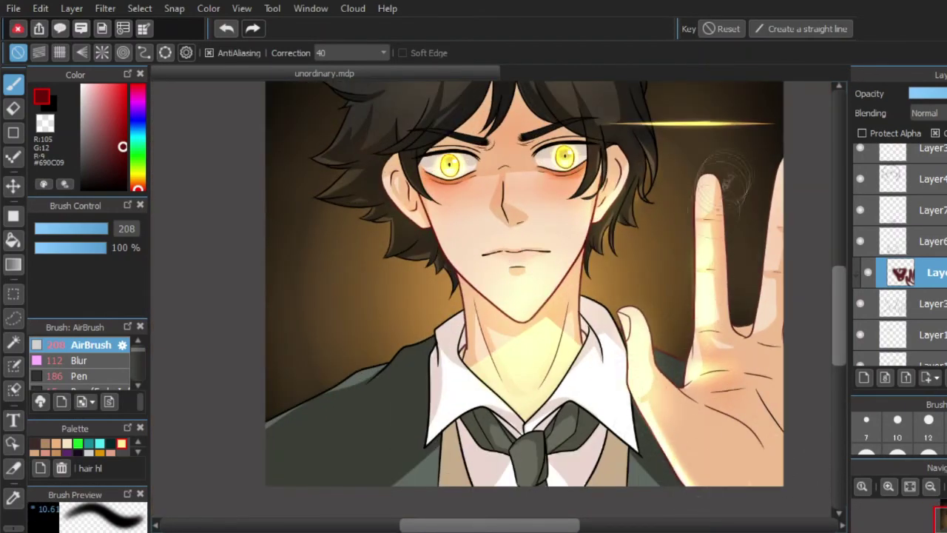
- Soften the red outlines with a muted #6B2825, using the AirBrush at size 208
drag(117, 147, 110, 145)
scroll(624, 368, down, 2)
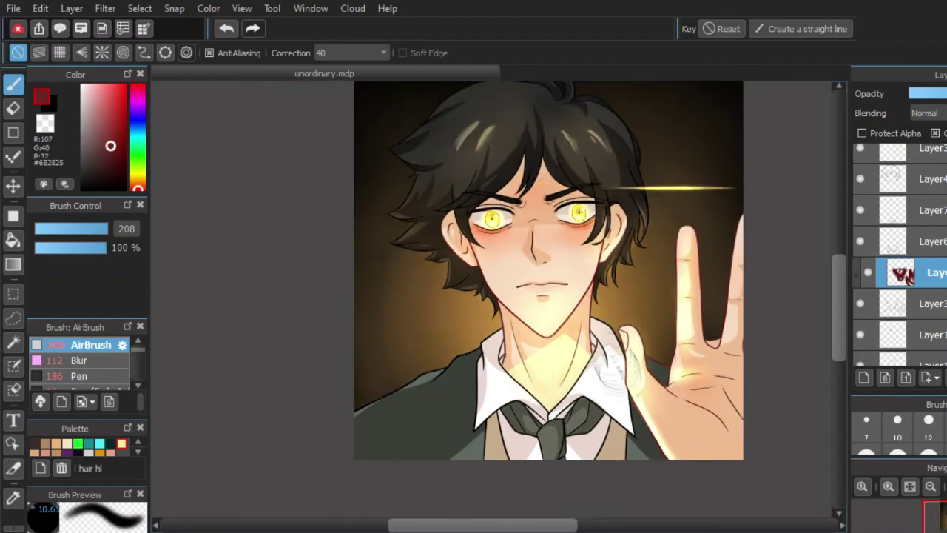
scroll(533, 233, up, 4)
scroll(571, 270, down, 4)
scroll(570, 272, up, 4)
scroll(923, 230, up, 3)
scroll(925, 235, up, 3)
- Create a new normal layer directly above the topmost Add-blended layer
click(861, 164)
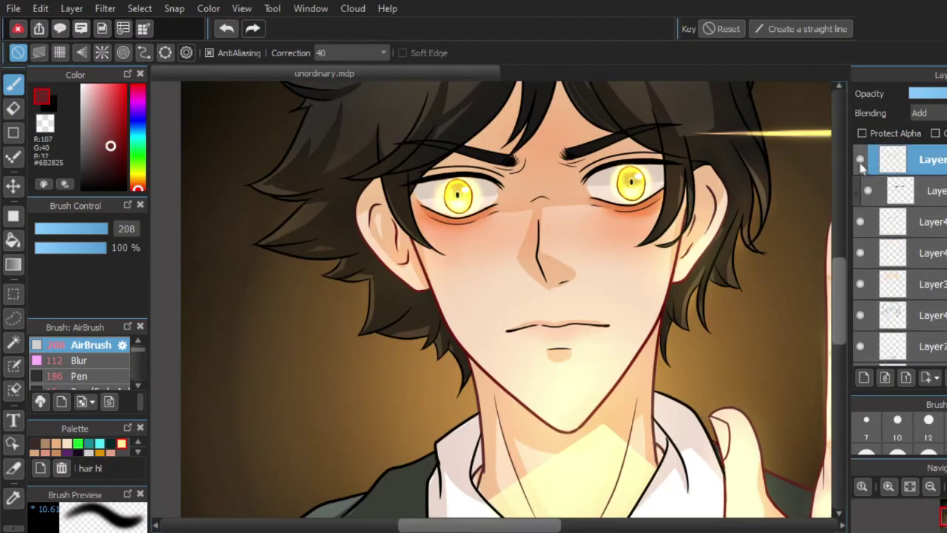
click(865, 377)
scroll(618, 251, up, 1)
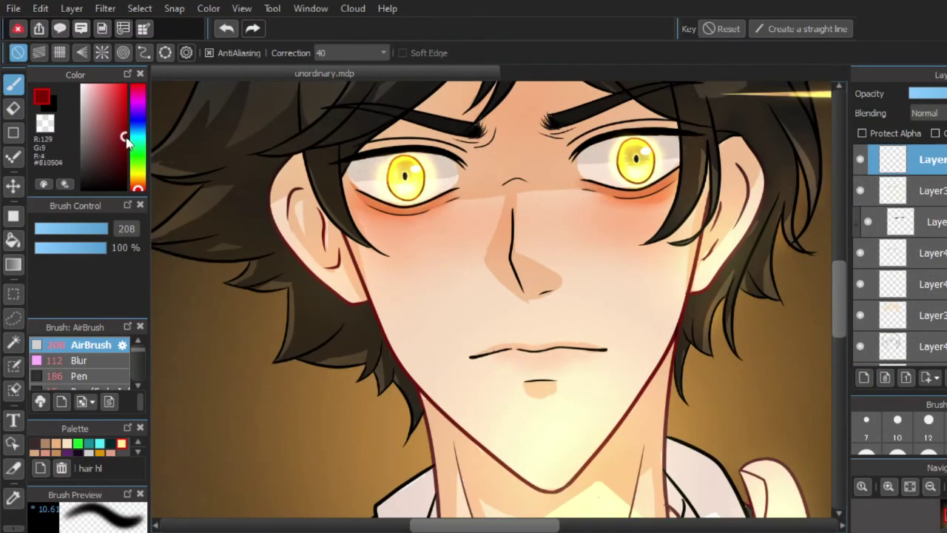
- Draw dark red #A40700 scratches across both cheeks with the Pen, using size 17 and then 11.1 for finer marks
click(94, 375)
click(78, 229)
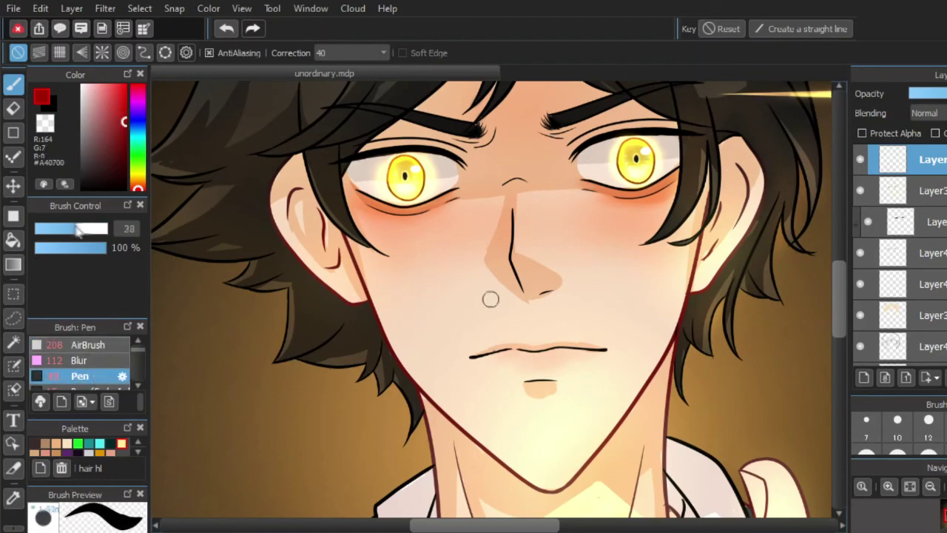
click(227, 29)
scroll(416, 282, up, 2)
click(61, 230)
drag(337, 290, 488, 311)
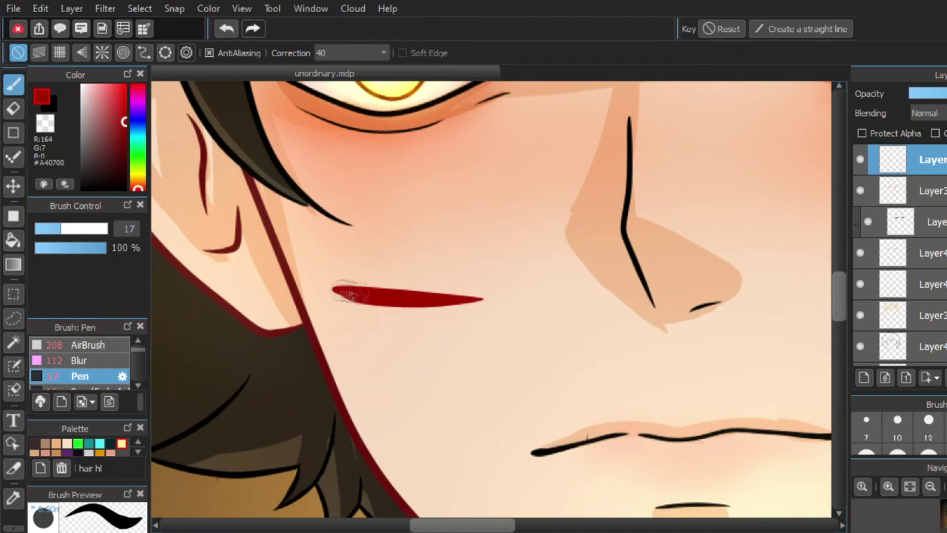
scroll(442, 339, down, 5)
scroll(494, 344, up, 3)
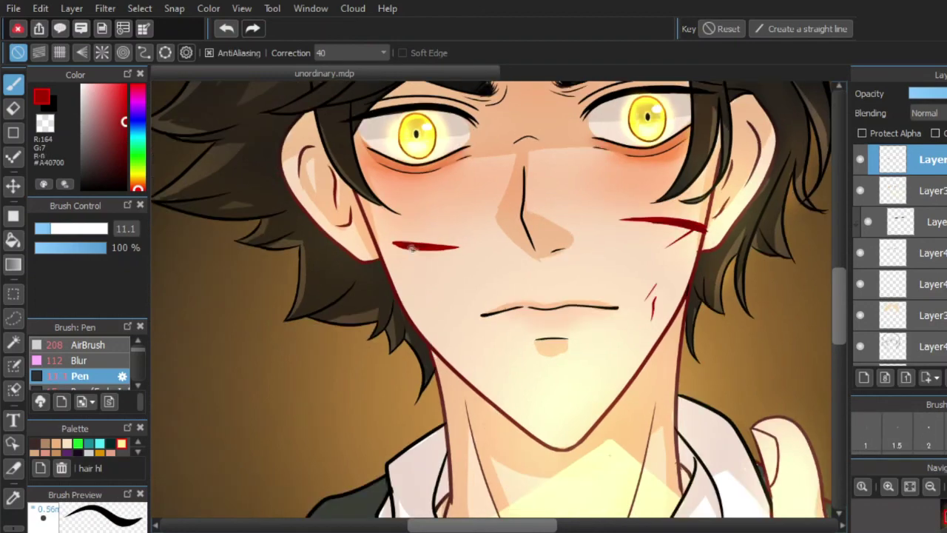
- Lasso the long scratch below the left-hand eye, shift it toward the face edge with a slight upward tilt, and deselect it
click(13, 318)
click(140, 8)
drag(454, 213, 446, 203)
click(167, 129)
drag(500, 225, 494, 213)
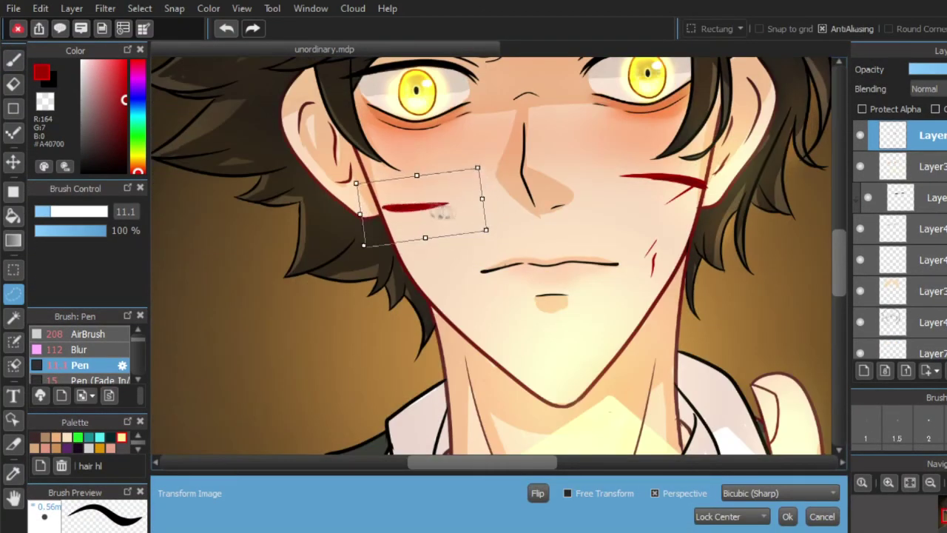
click(788, 516)
key(ctrl+d)
- Add small crossed red scratches below the long one on the left-hand cheek, varying the Pen between sizes 14.6 and 5
key(b)
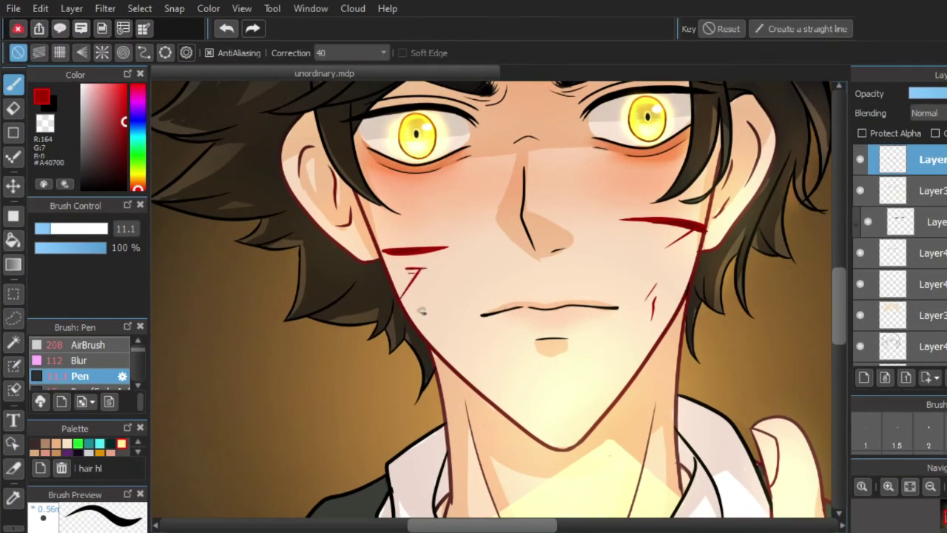
click(56, 229)
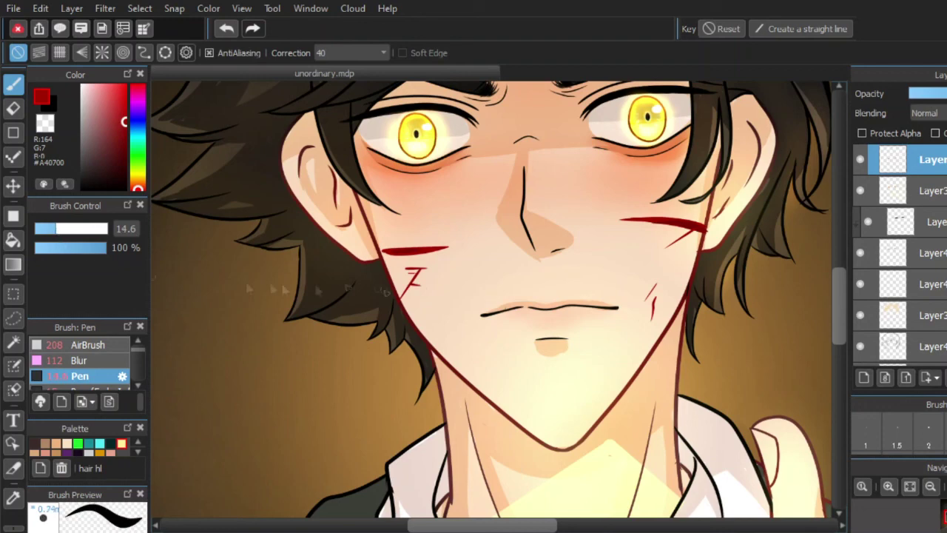
click(40, 228)
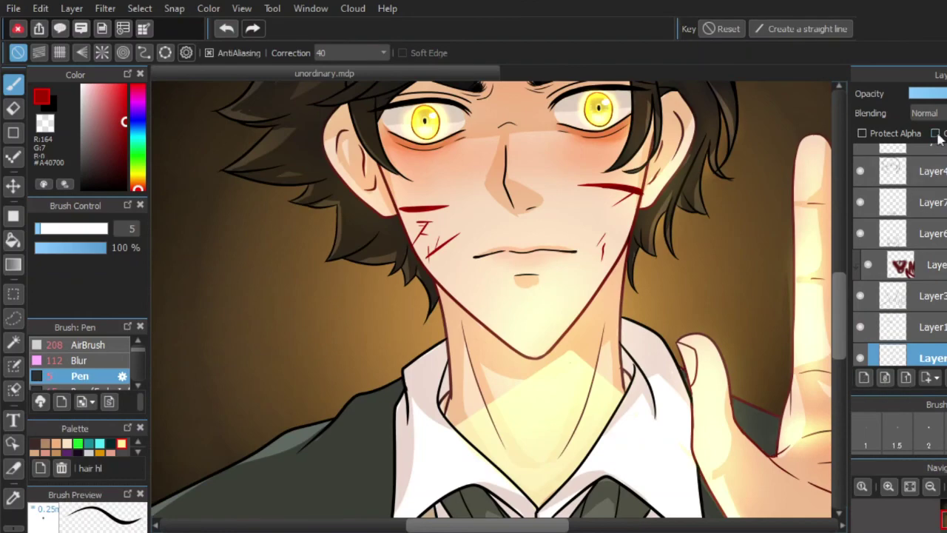
- Clip the selected layer to the one below, and set the AirBrush to warm orange #FFBF49 at size 95 and 57% opacity
click(937, 135)
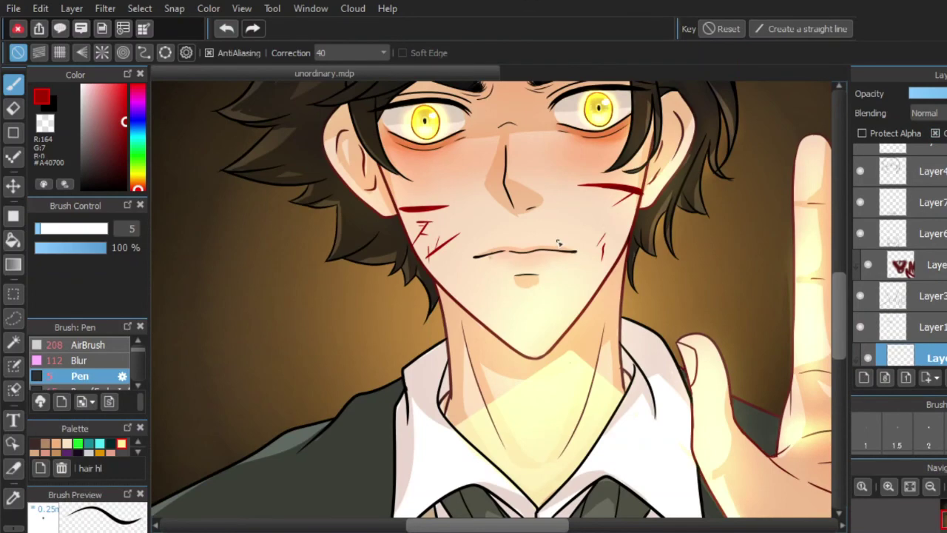
click(120, 155)
click(94, 229)
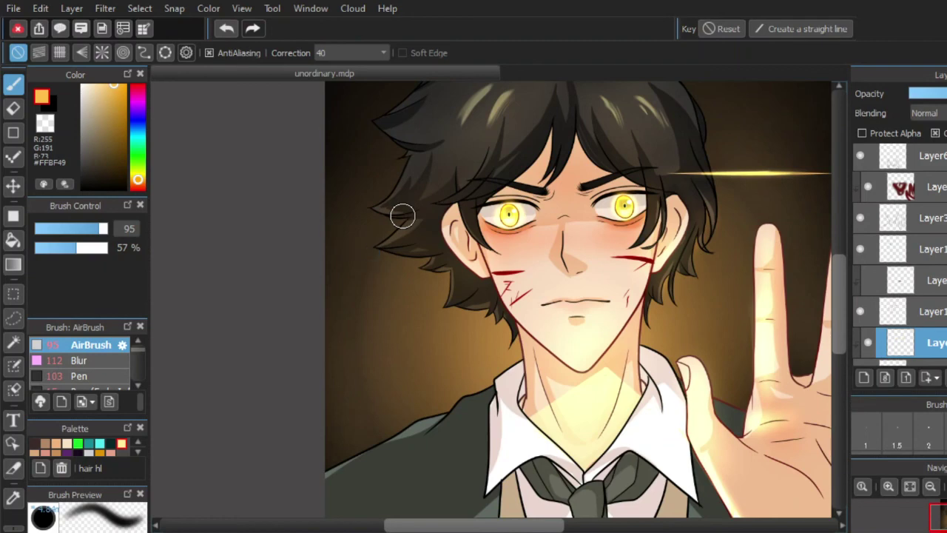
- Lighten the coat to a paler grey-green, working on its base and clipped Multiply shading layers
scroll(363, 276, down, 2)
scroll(888, 296, down, 5)
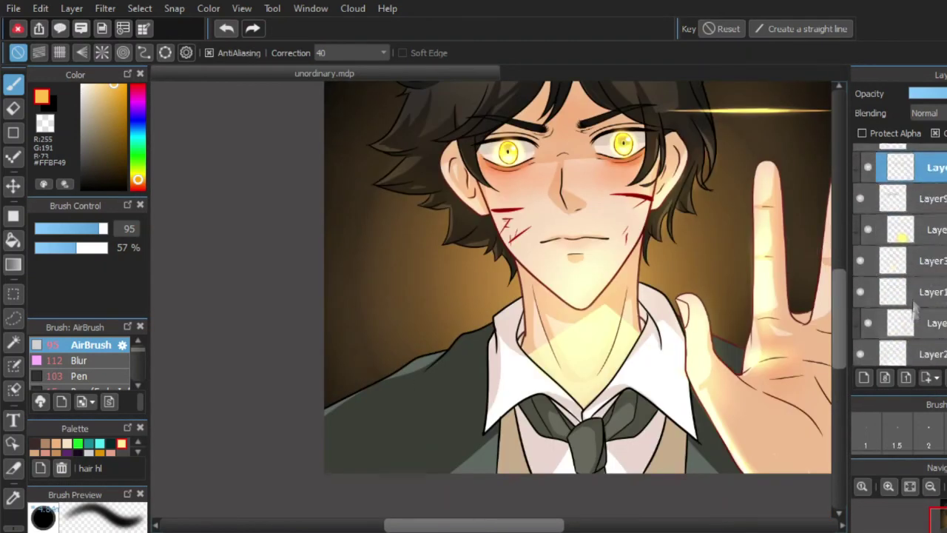
click(877, 296)
click(934, 265)
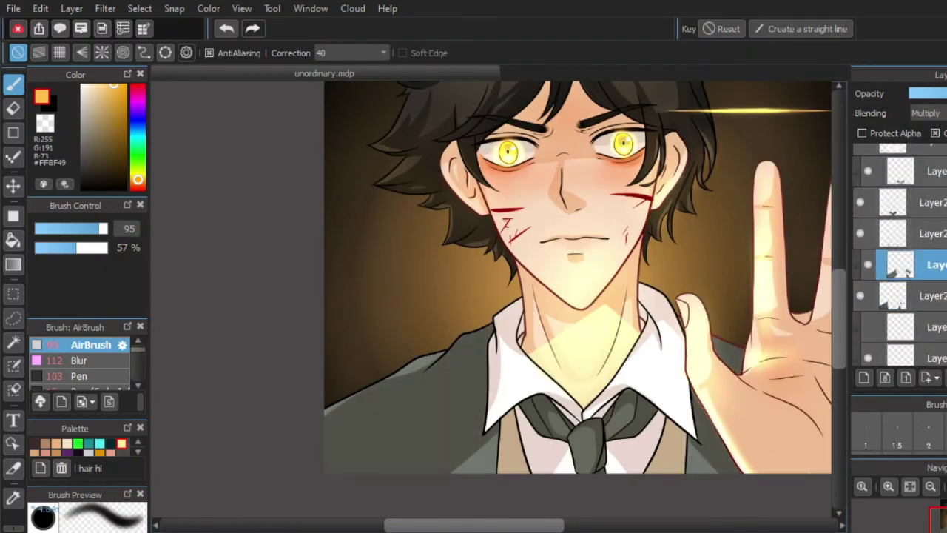
- Draw a thin white #FFFFFF streak in the background beside the hair on the top layer, replacing the size 43 Pen stroke with size 25
scroll(439, 444, down, 2)
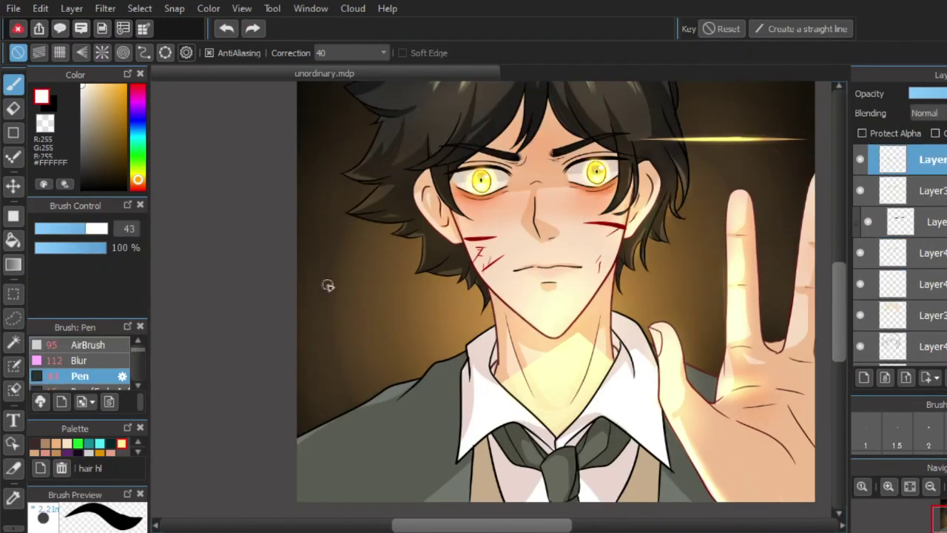
mouse_move(326, 286)
mouse_down()
mouse_move(369, 275)
mouse_move(368, 247)
mouse_up()
click(226, 30)
click(75, 231)
scroll(306, 275, down, 2)
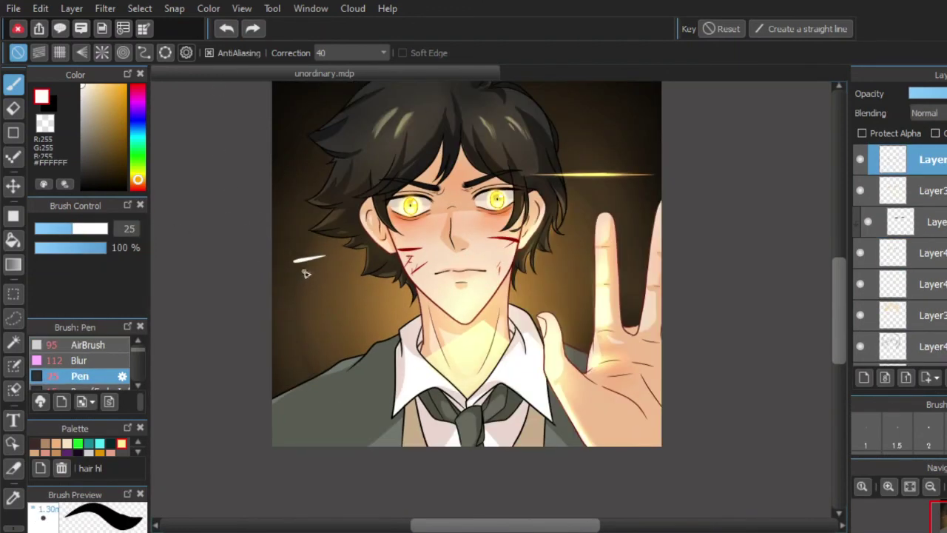